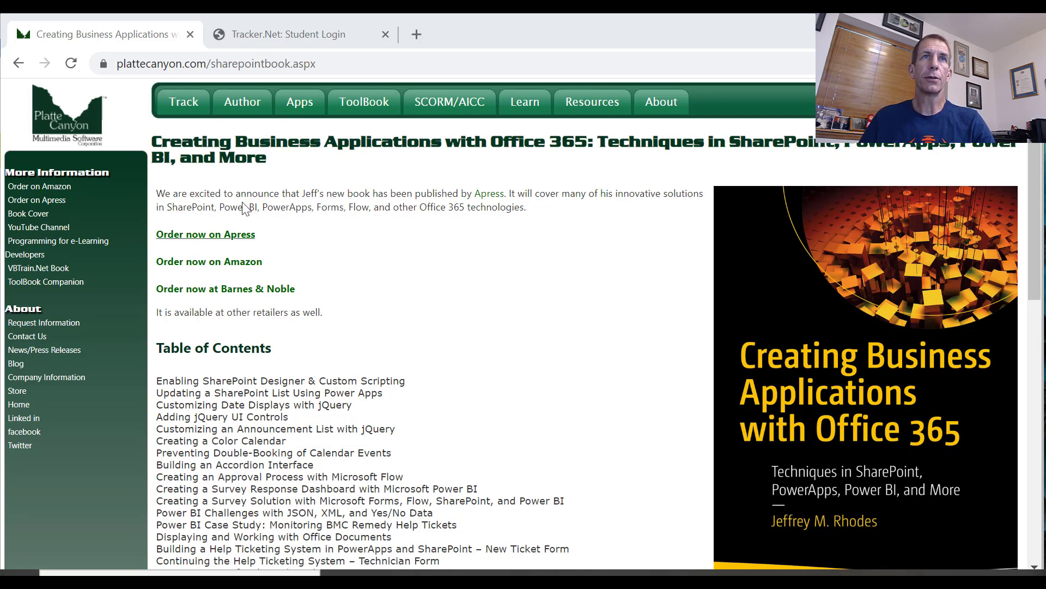
# Open the Tracker.Net product page and look through its feature list, problem description and solution overview
pyautogui.moveTo(189, 101)
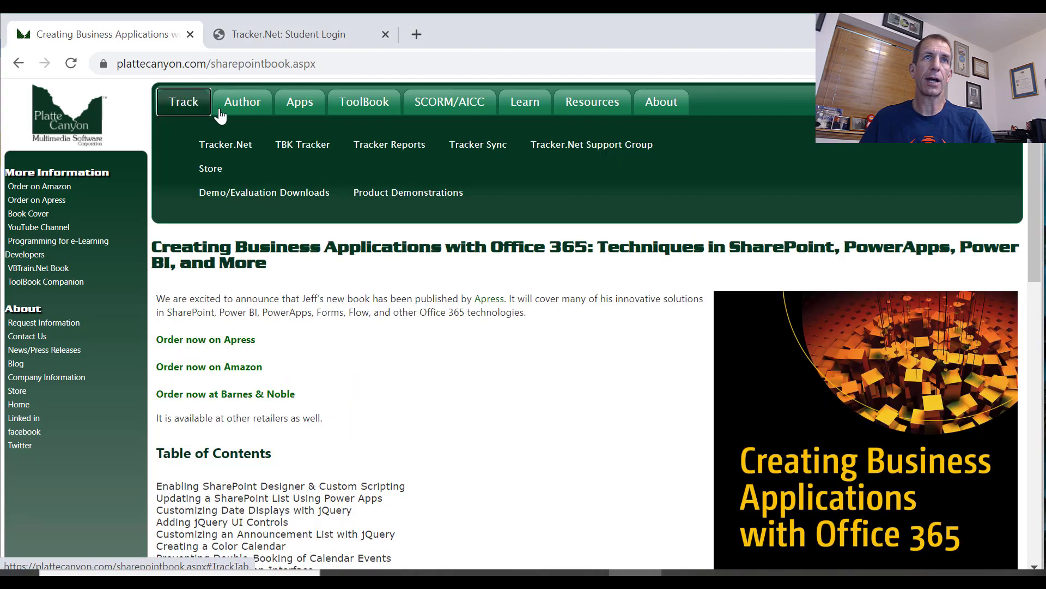
pyautogui.click(239, 147)
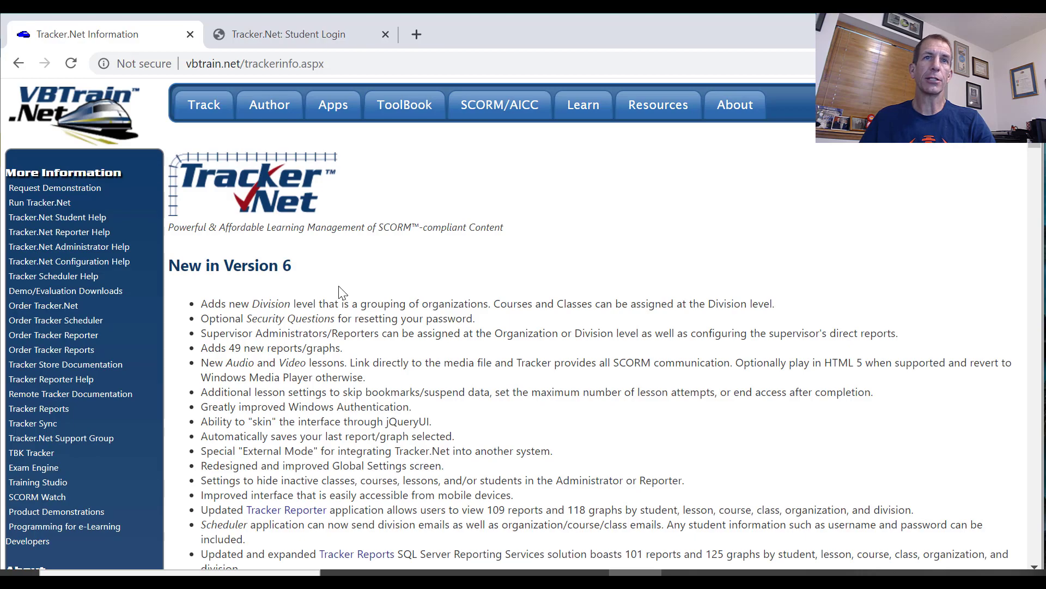
pyautogui.scroll(-15, 339, 293)
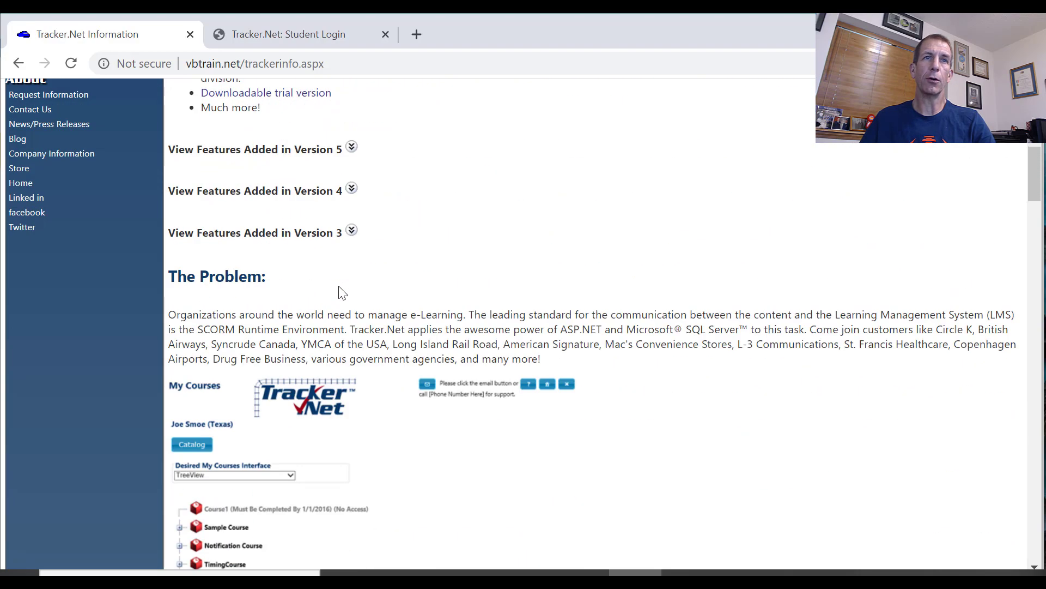
pyautogui.scroll(-12, 326, 338)
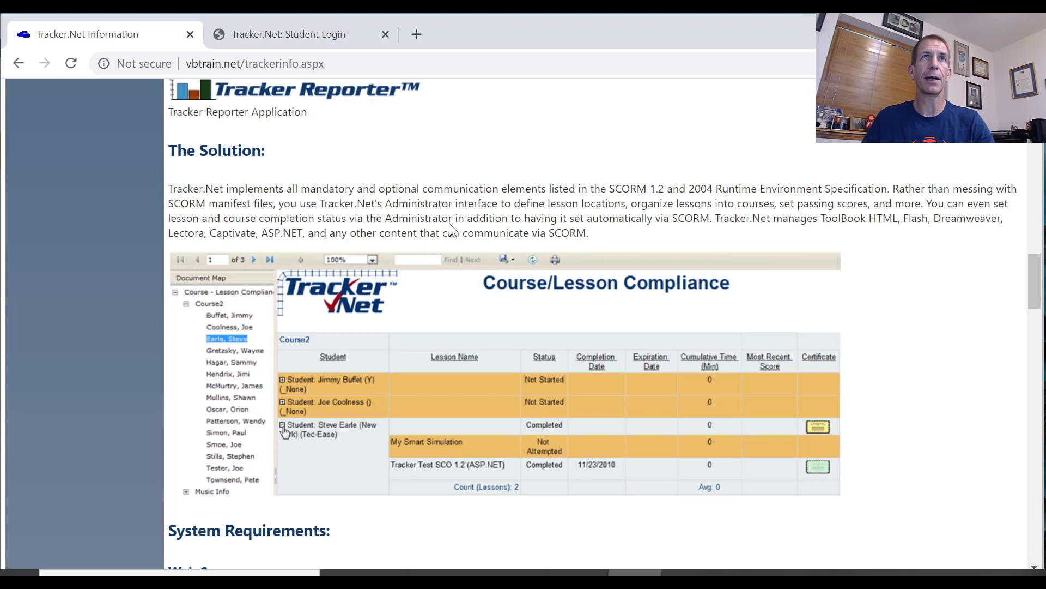
# Log in to the local Tracker.Net site with the prefilled credentials and open the Reporter
pyautogui.click(308, 33)
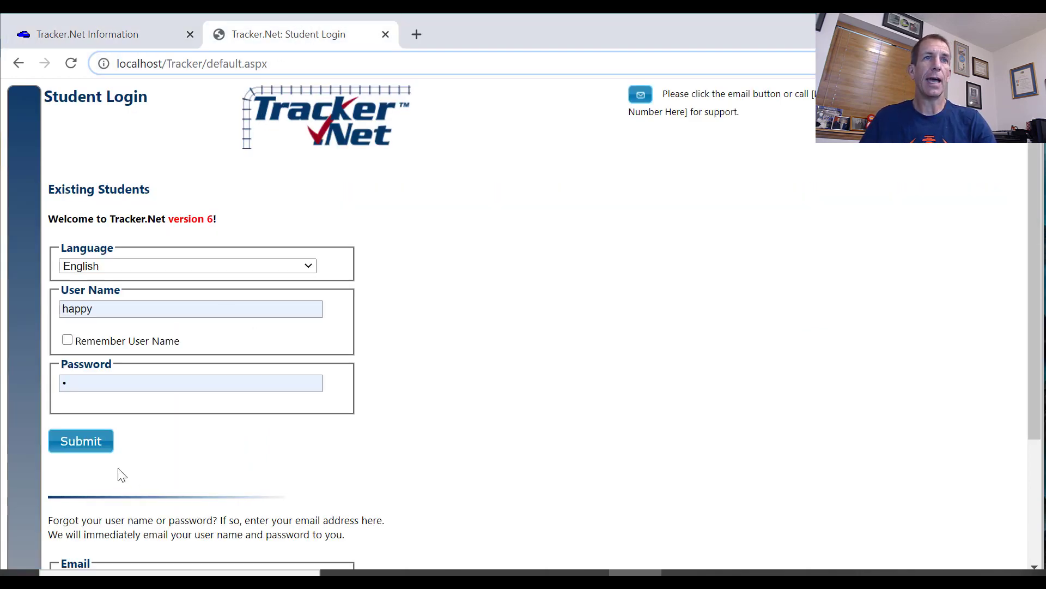
pyautogui.click(99, 440)
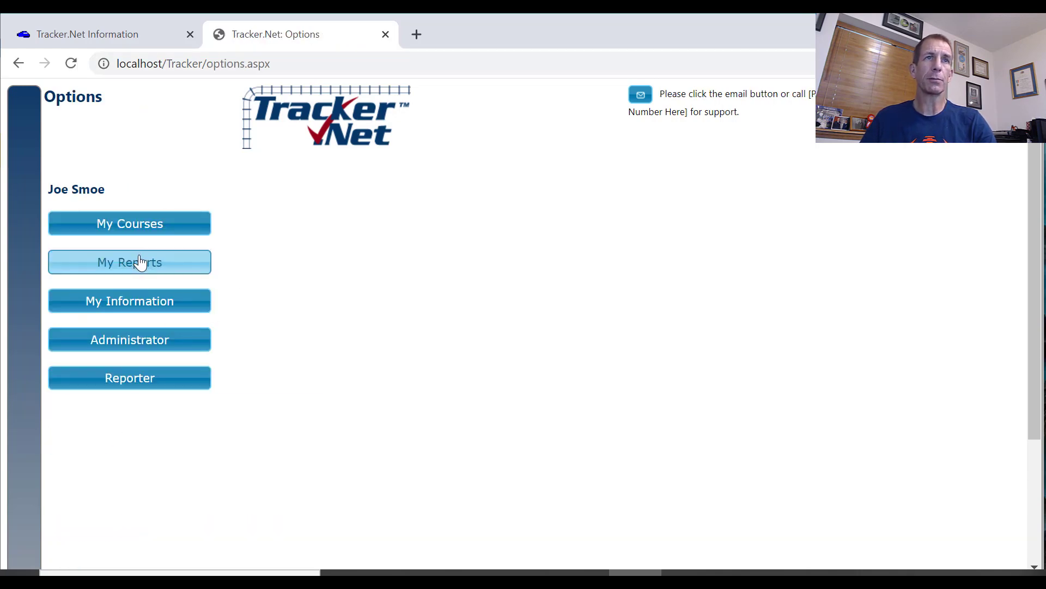
pyautogui.click(145, 387)
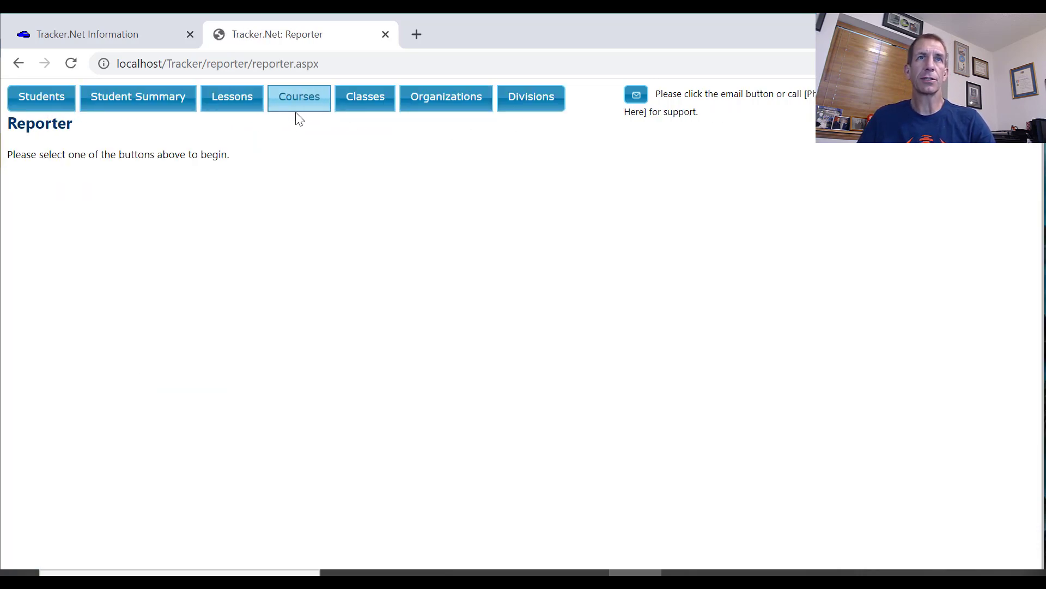
# Display the Lesson Information report for all listed students in the student reports
pyautogui.click(33, 109)
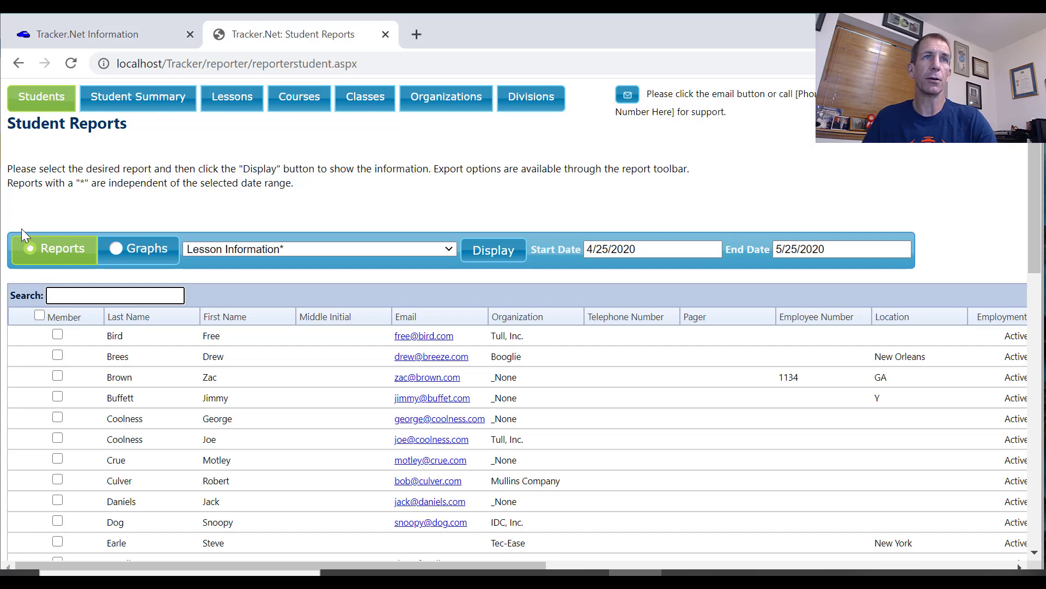
pyautogui.click(43, 314)
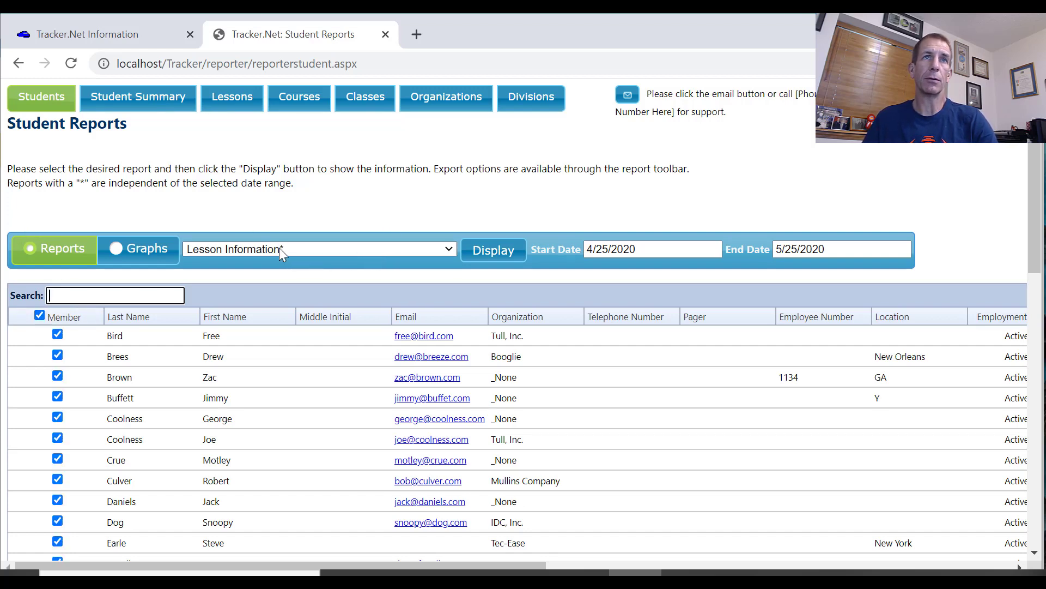
pyautogui.click(296, 252)
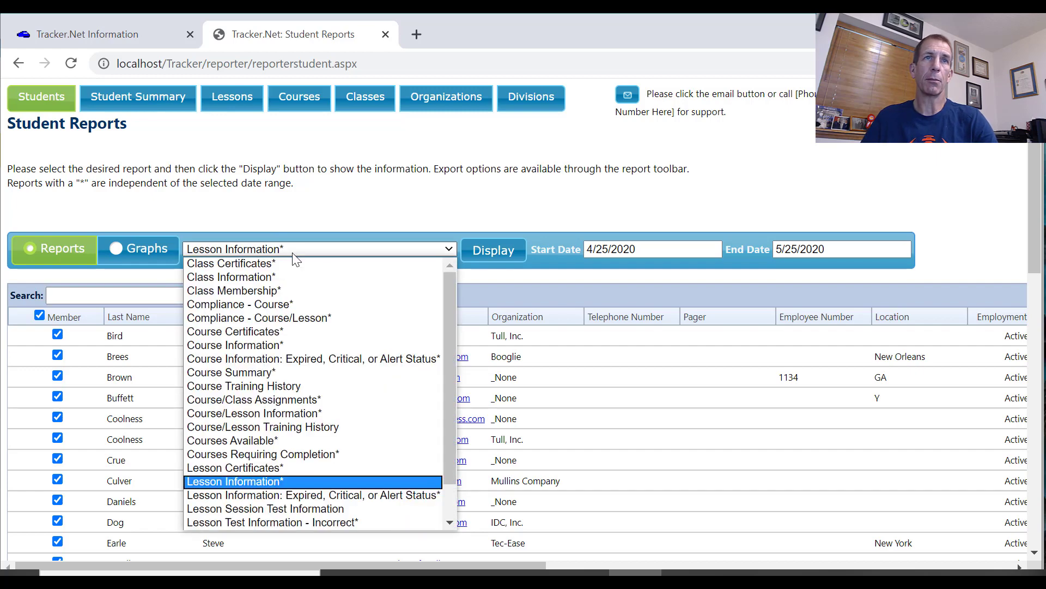
pyautogui.click(298, 250)
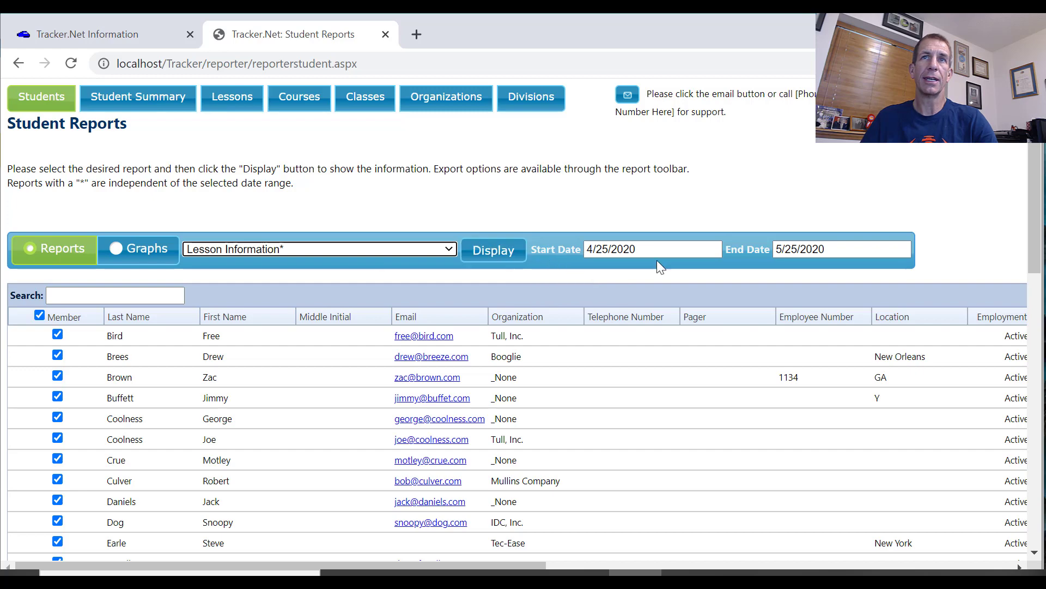
pyautogui.click(501, 251)
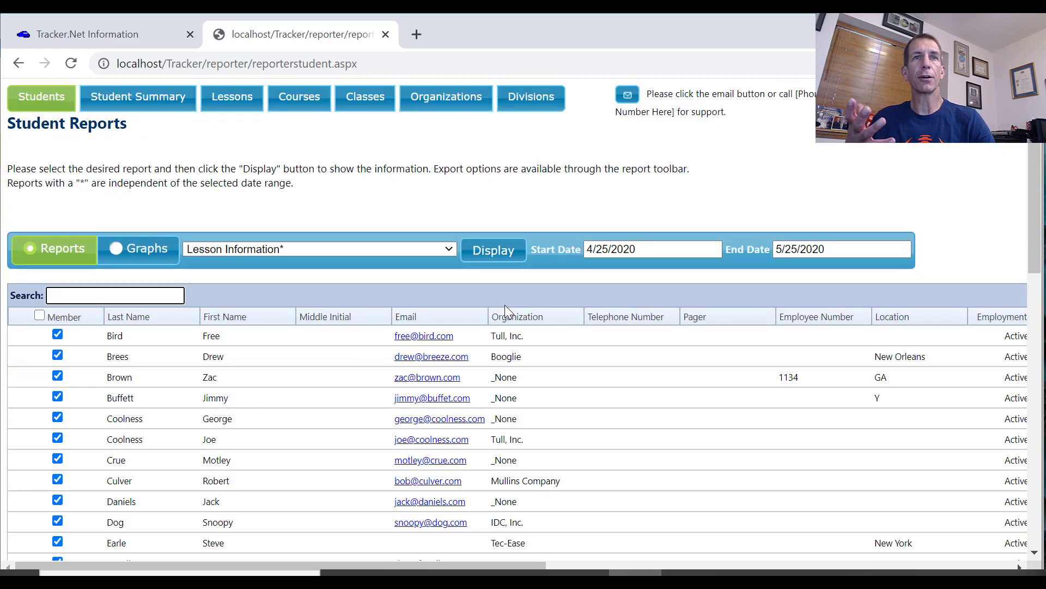
# Examine the Lesson Information report, expanding Students in its document map and going to page 2
pyautogui.scroll(-5, 504, 305)
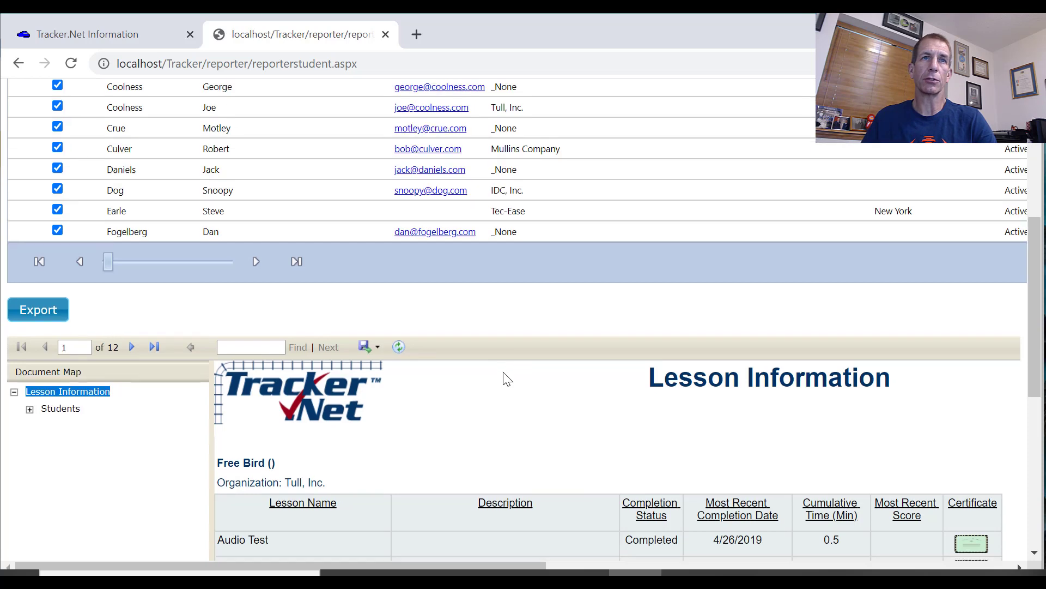
pyautogui.scroll(-3, 506, 379)
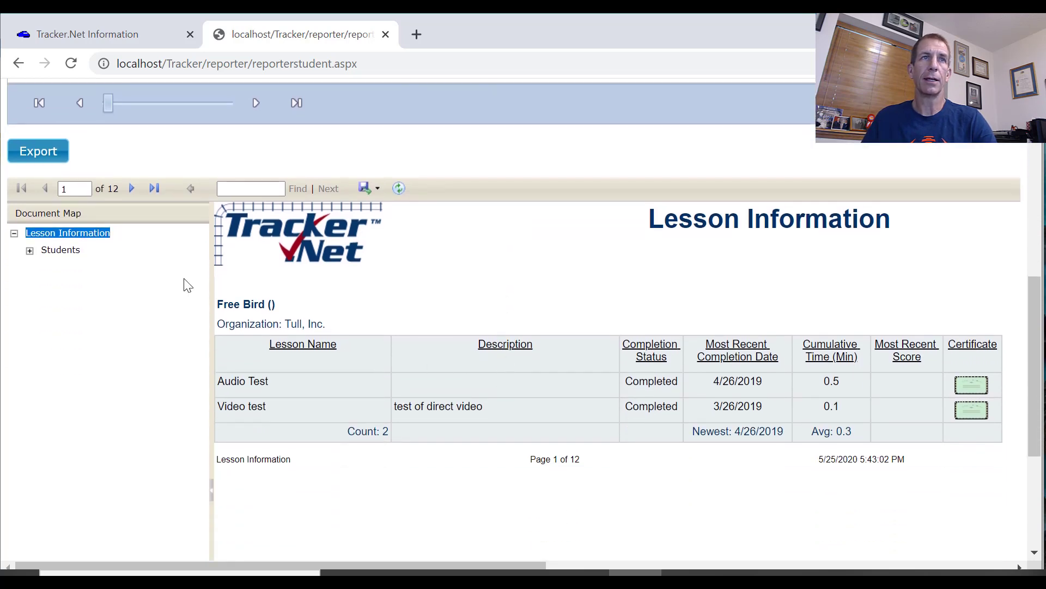
pyautogui.click(30, 251)
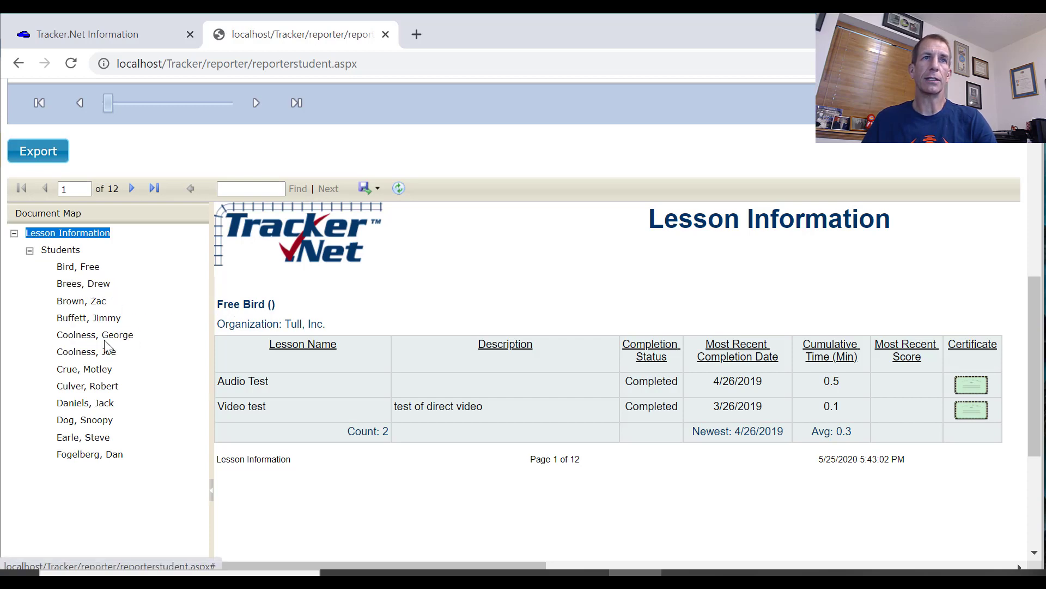
pyautogui.scroll(-4, 344, 431)
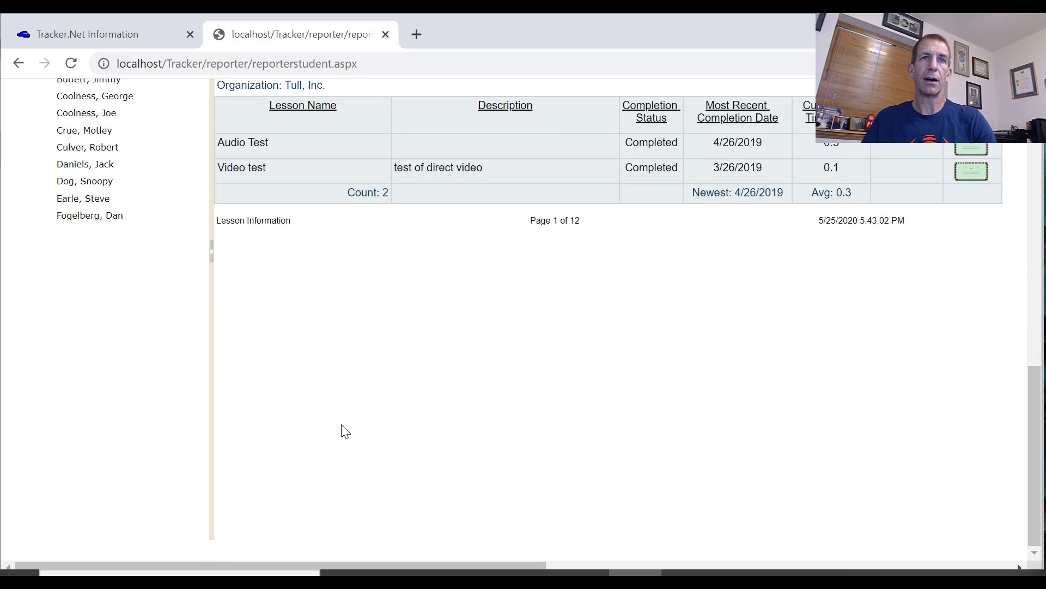
pyautogui.scroll(6, 342, 424)
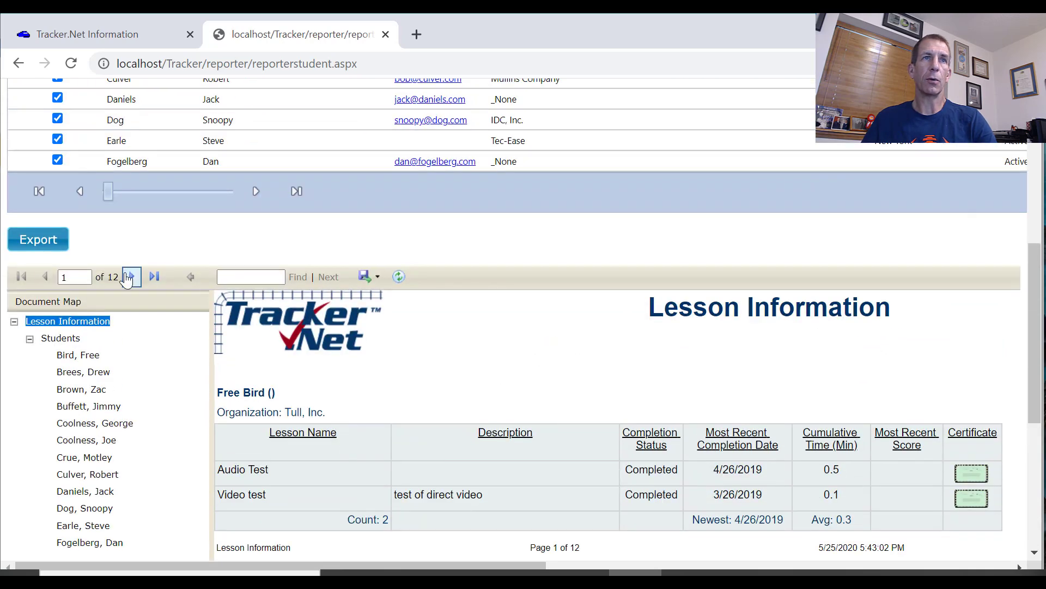
pyautogui.click(129, 277)
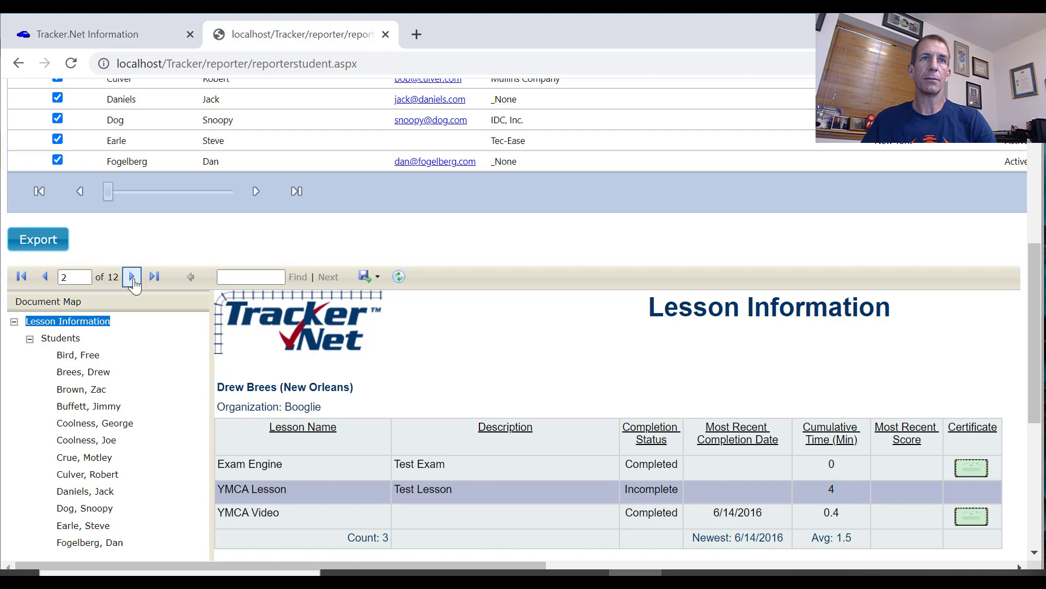
pyautogui.scroll(-1, 292, 472)
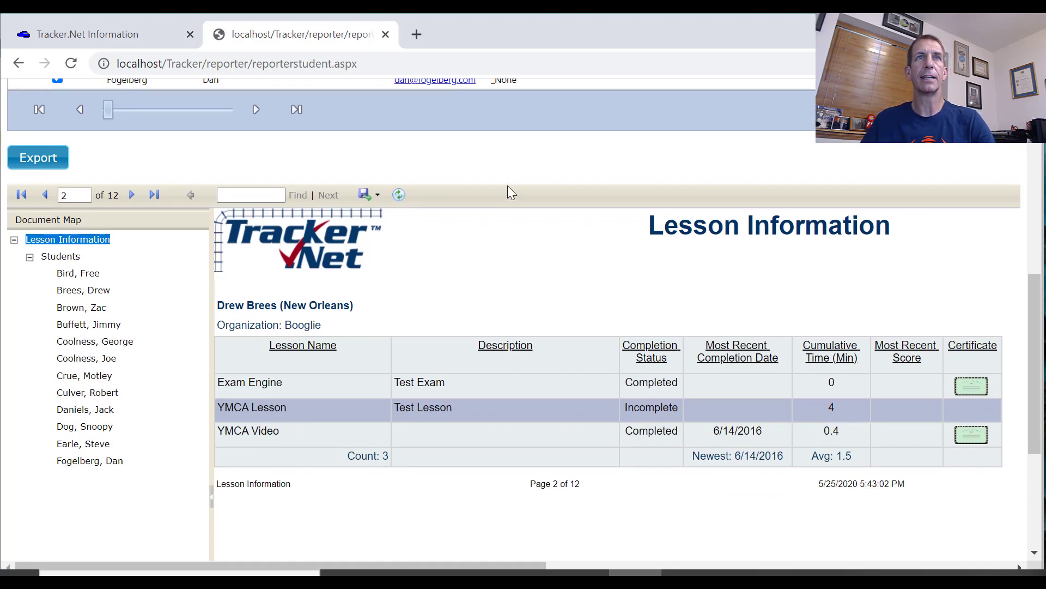
pyautogui.scroll(6, 509, 192)
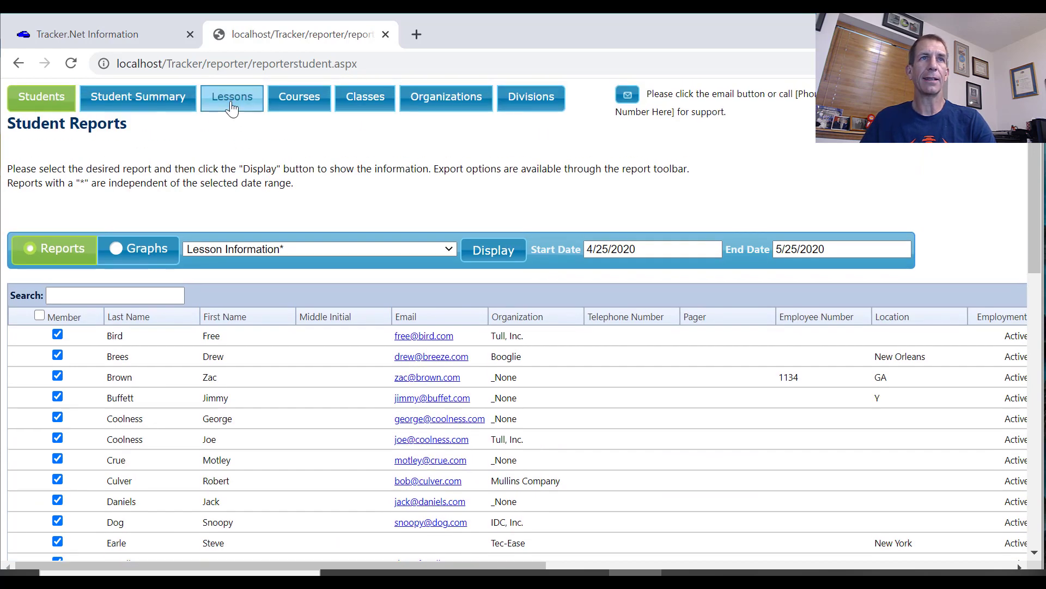
# Display the Student Information report for all listed lessons in the lesson reports
pyautogui.click(233, 103)
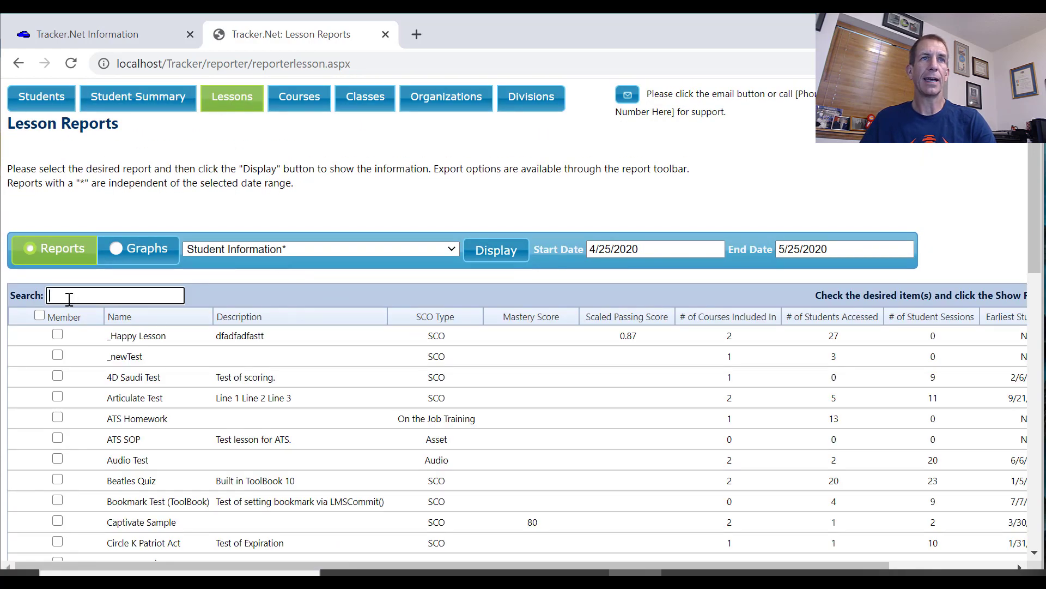
pyautogui.click(40, 315)
pyautogui.click(172, 294)
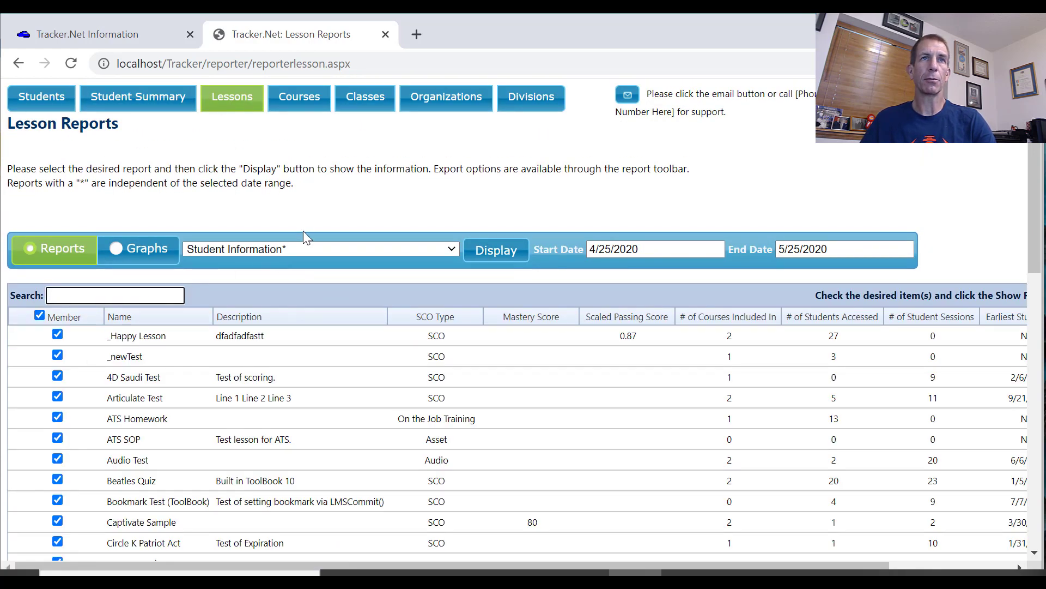
pyautogui.click(316, 260)
pyautogui.click(317, 260)
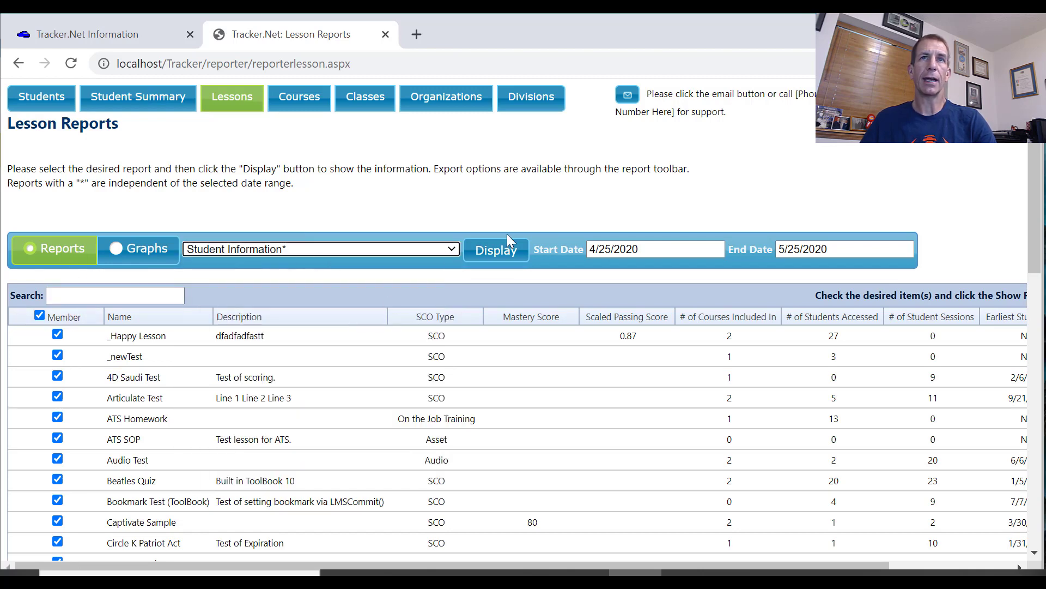
pyautogui.click(510, 257)
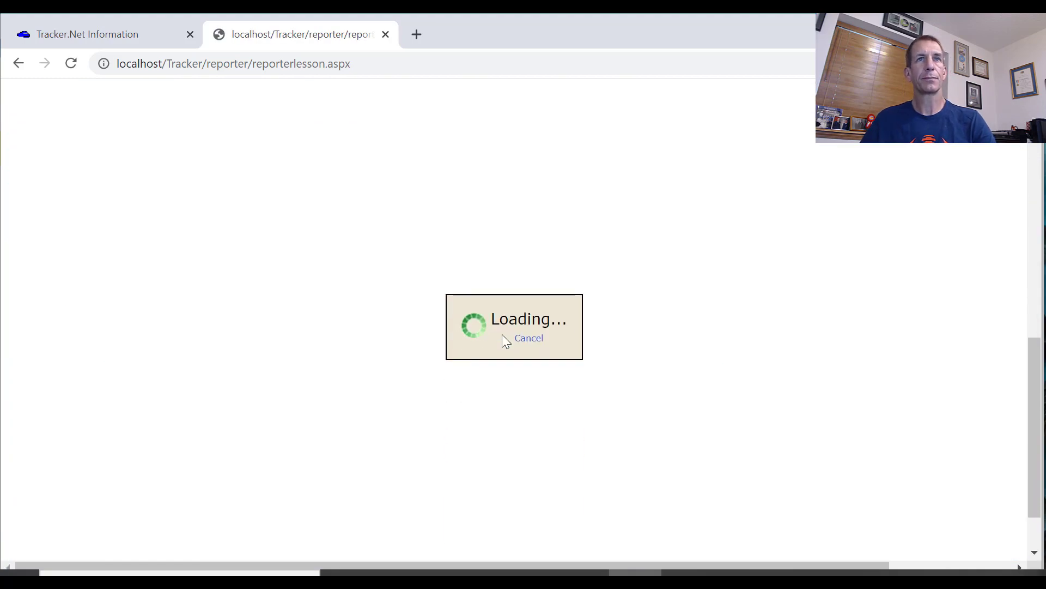
pyautogui.scroll(-6, 382, 324)
pyautogui.scroll(-2, 385, 327)
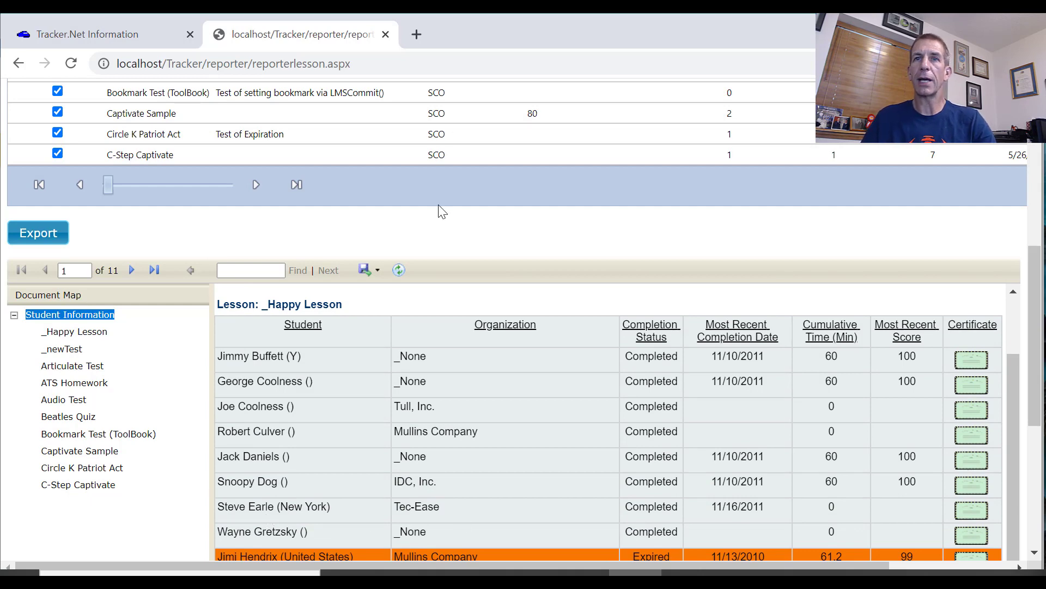
# Switch to StudentInformation.txt in Notepad, highlight the {0} lesson ID placeholder, and select the entire SQL query for copying
pyautogui.hotkey('alt', 'Tab')
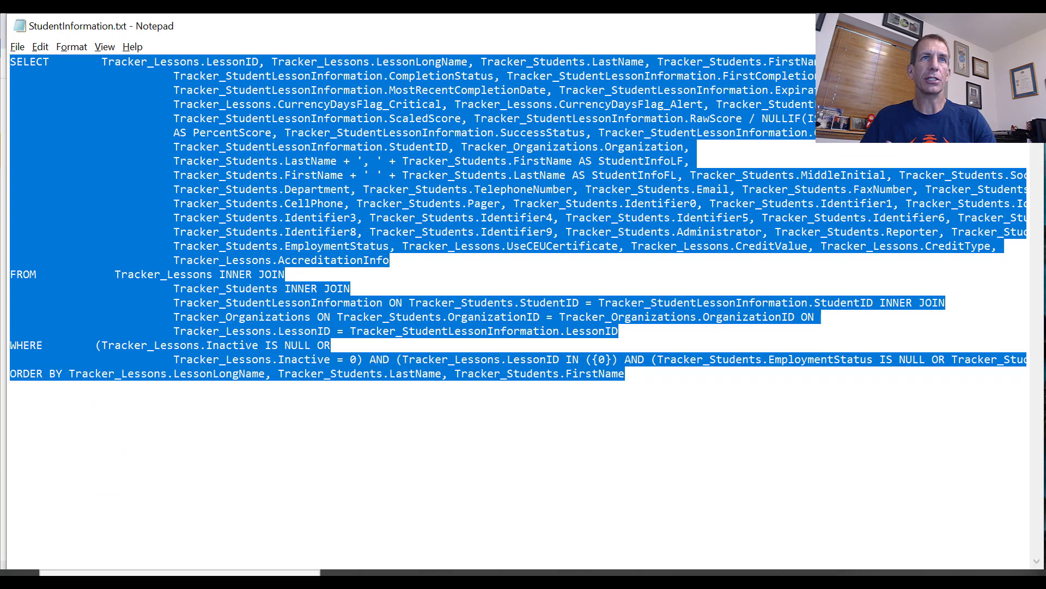
pyautogui.click(191, 344)
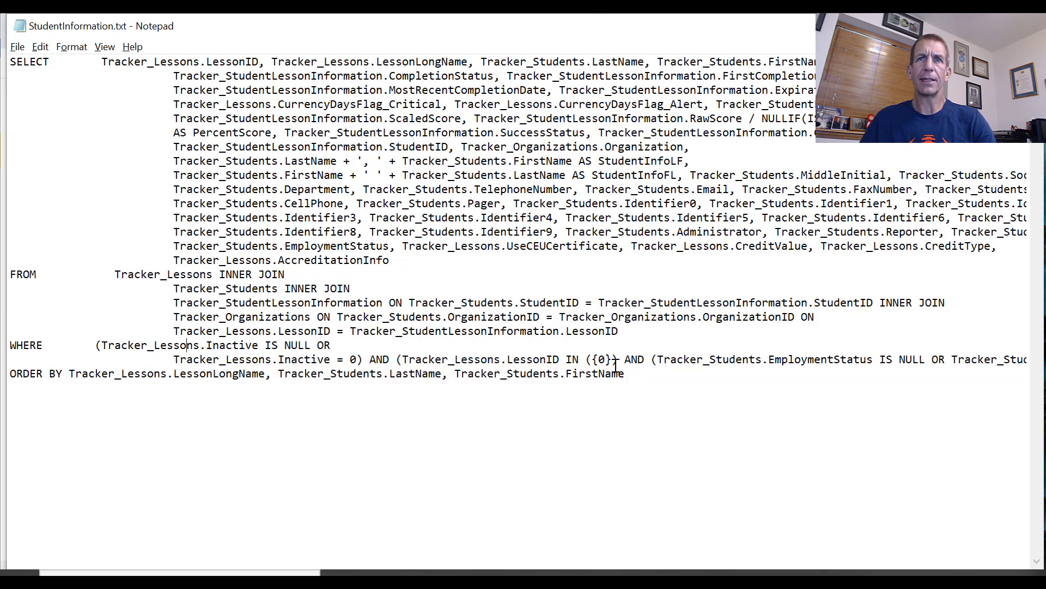
pyautogui.moveTo(592, 359); pyautogui.dragTo(613, 359)
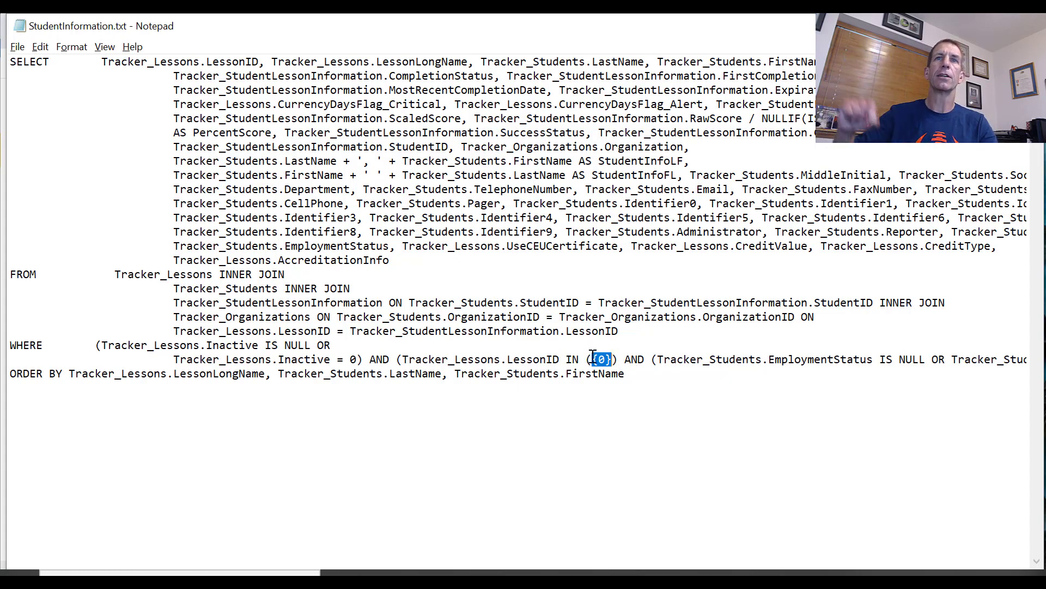
pyautogui.click(637, 377)
pyautogui.moveTo(637, 378); pyautogui.dragTo(3, 56)
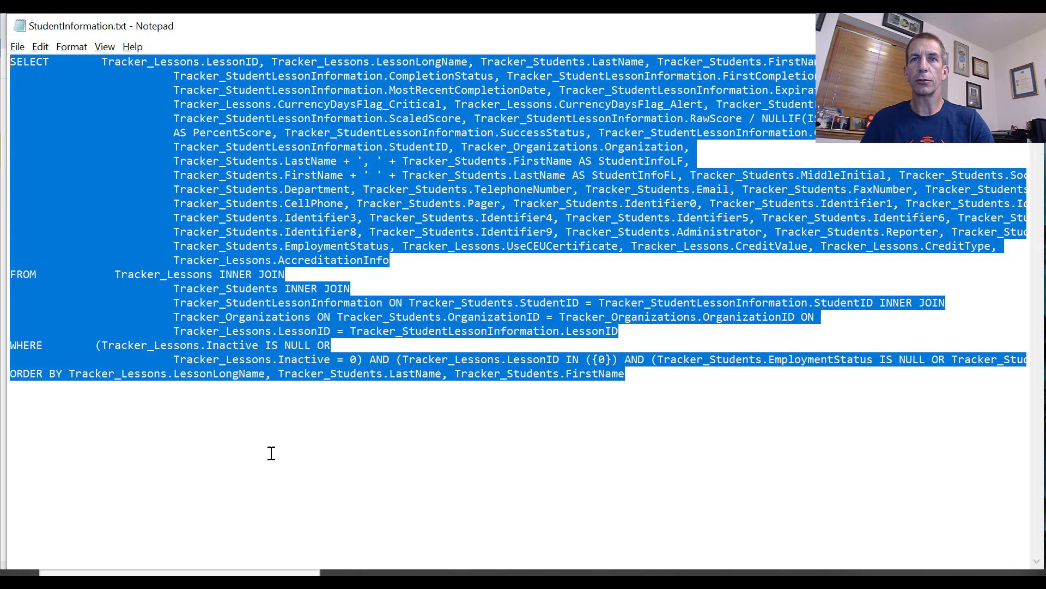
# Switch to SQL Server Management Studio, create a new view in the Tracker6 database without adding tables, and paste in the copied query
pyautogui.moveTo(722, 579)
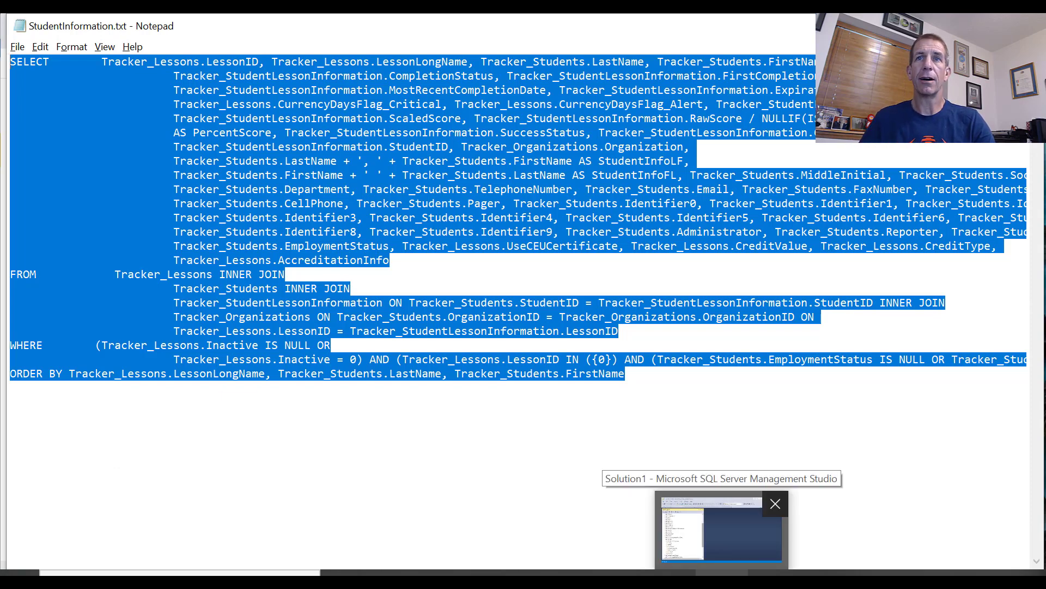
pyautogui.click(722, 579)
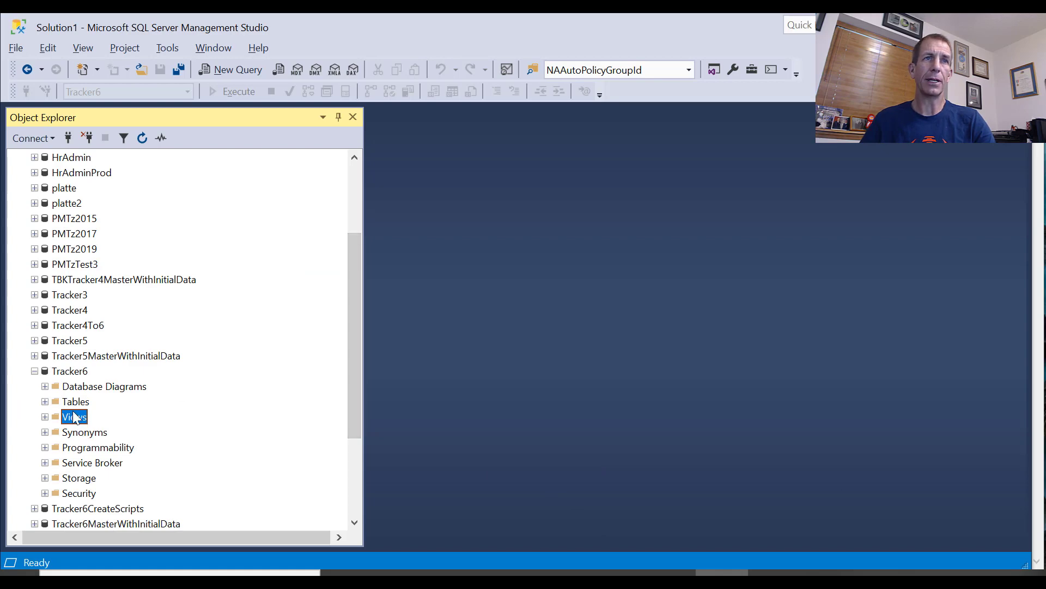
pyautogui.rightClick(80, 422)
pyautogui.click(101, 420)
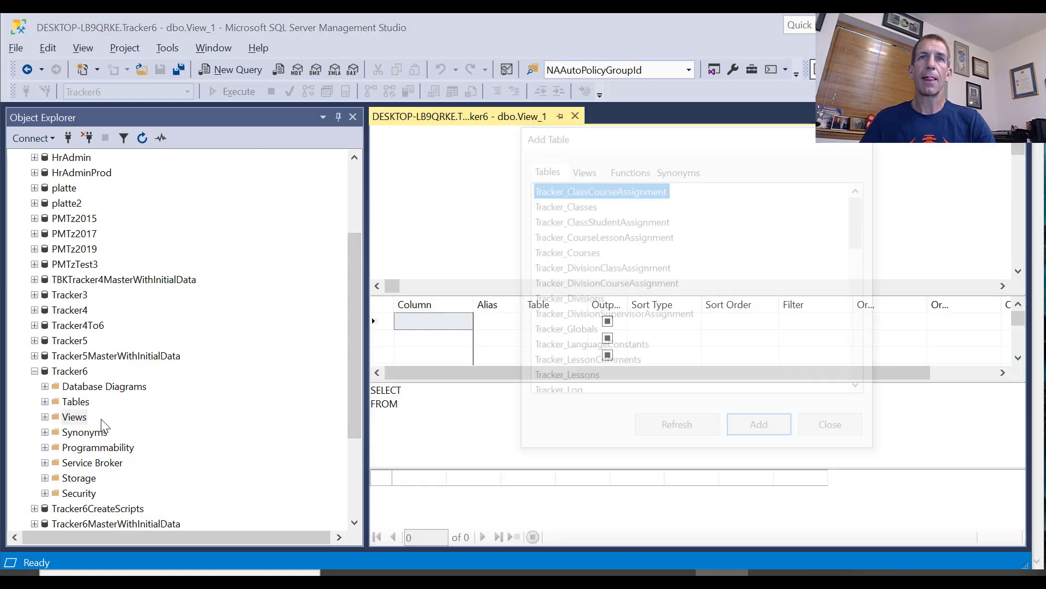
pyautogui.click(829, 425)
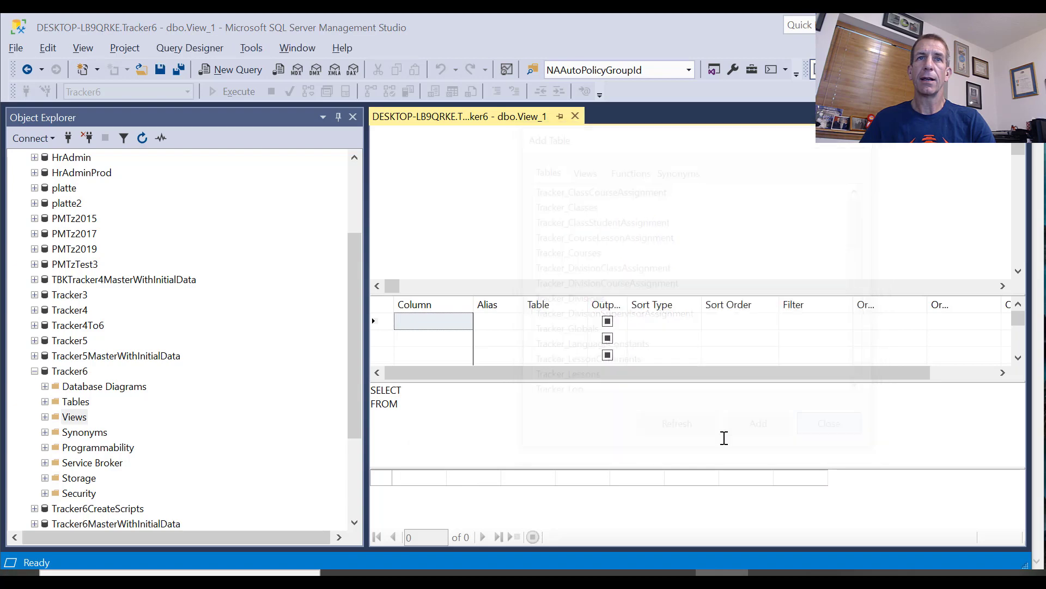
pyautogui.hotkey('ctrl', 'a')
pyautogui.hotkey('ctrl', 'v')
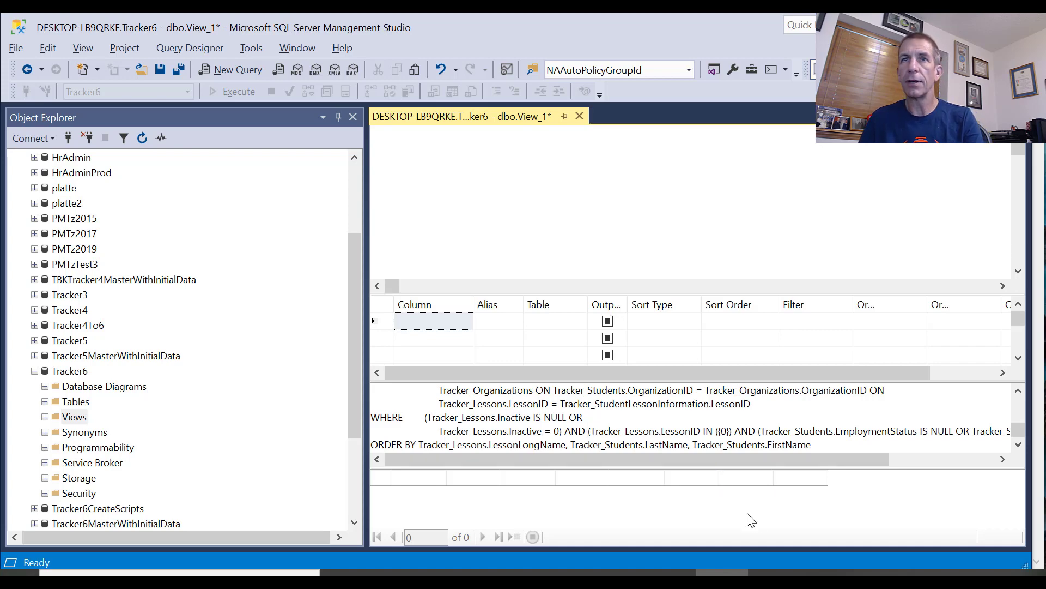
# Remove the LessonID IN ({0}) condition with its surplus AND, and the trailing {3} placeholder, from the query's WHERE clause
pyautogui.hotkey('shift', 'Right')
pyautogui.hotkey('shift', 'Right')
pyautogui.hotkey('shift', 'Right')
pyautogui.hotkey('shift', 'Right')
pyautogui.hotkey('shift', 'Right')
pyautogui.hotkey('shift', 'Right')
pyautogui.hotkey('shift', 'Right')
pyautogui.hotkey('shift', 'Right')
pyautogui.hotkey('shift', 'Right')
pyautogui.hotkey('shift', 'Right')
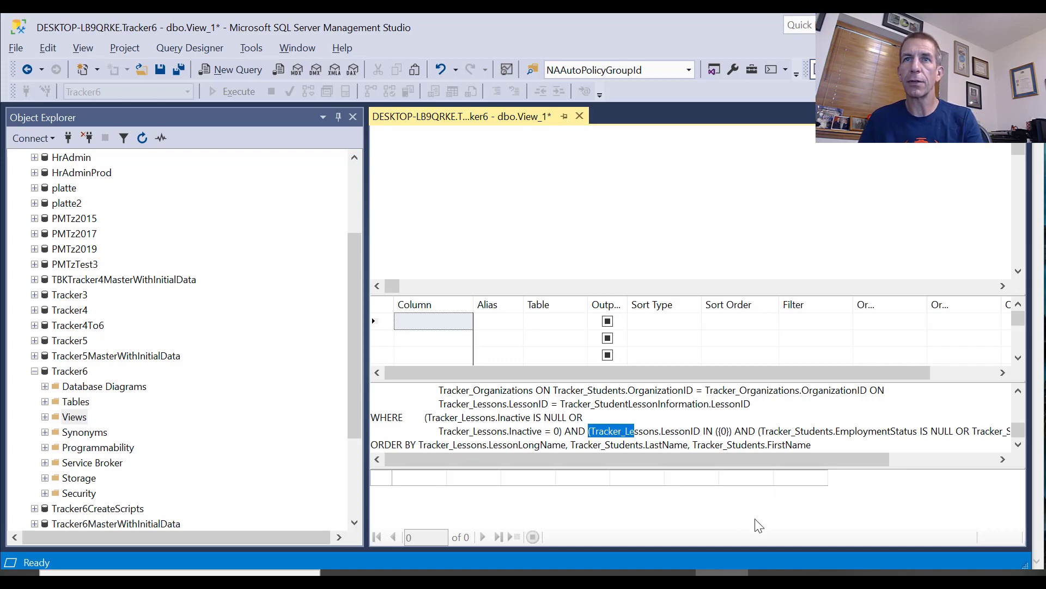
pyautogui.hotkey('shift', 'Right')
pyautogui.hotkey('shift', 'Right')
pyautogui.hotkey('shift', 'Right')
pyautogui.hotkey('shift', 'Right')
pyautogui.hotkey('shift', 'Right')
pyautogui.hotkey('shift', 'Right')
pyautogui.hotkey('shift', 'Right')
pyautogui.hotkey('shift', 'Right')
pyautogui.hotkey('shift', 'Right')
pyautogui.hotkey('shift', 'Right')
pyautogui.hotkey('shift', 'Right')
pyautogui.hotkey('shift', 'Right')
pyautogui.hotkey('shift', 'Right')
pyautogui.hotkey('shift', 'Right')
pyautogui.hotkey('shift', 'Right')
pyautogui.hotkey('shift', 'Right')
pyautogui.hotkey('shift', 'Right')
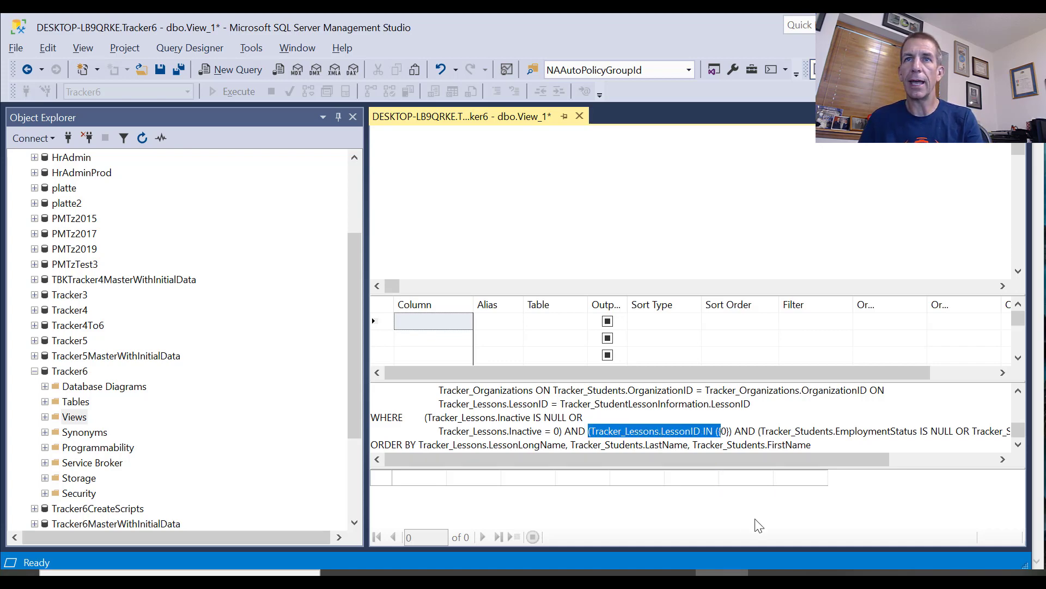
pyautogui.hotkey('shift', 'Right')
pyautogui.press('Delete')
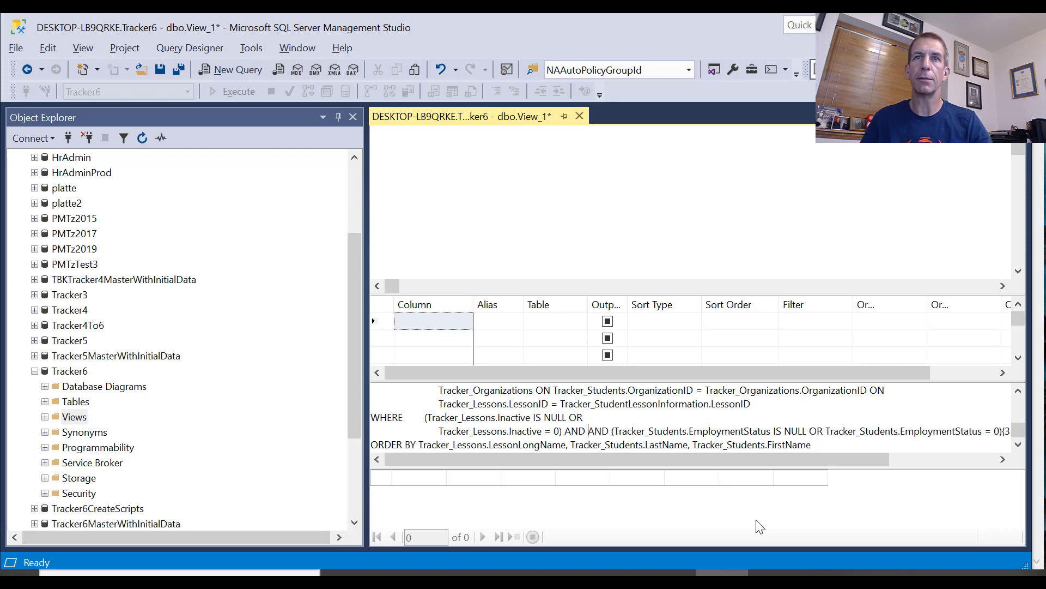
pyautogui.press('Delete')
pyautogui.press('Delete')
pyautogui.press('Delete')
pyautogui.press('Delete')
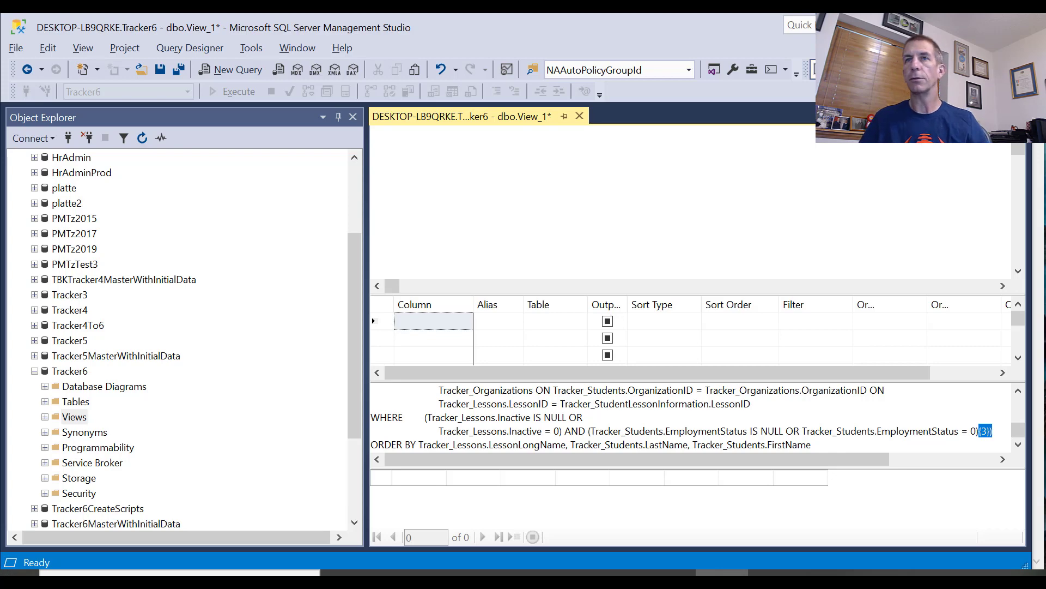
pyautogui.press('Delete')
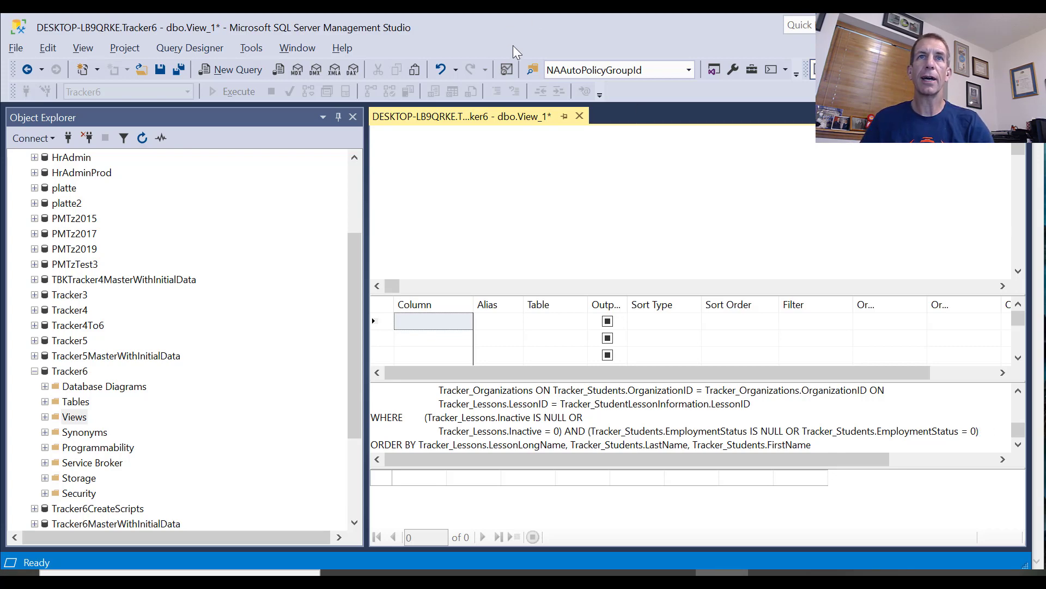
# Verify the SQL syntax of the view's query and execute it
pyautogui.rightClick(504, 420)
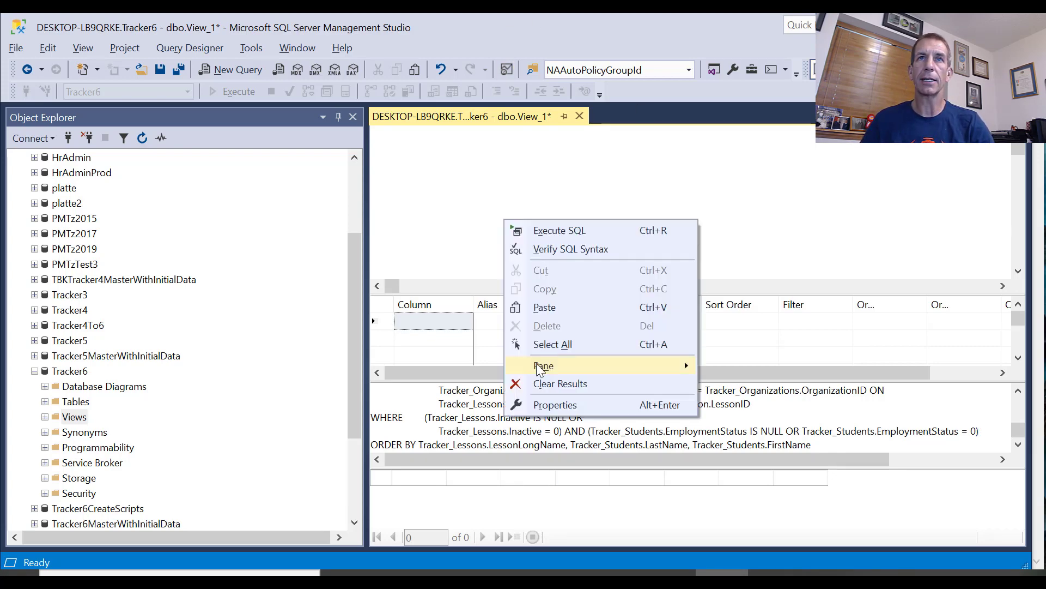
pyautogui.click(572, 249)
pyautogui.click(768, 365)
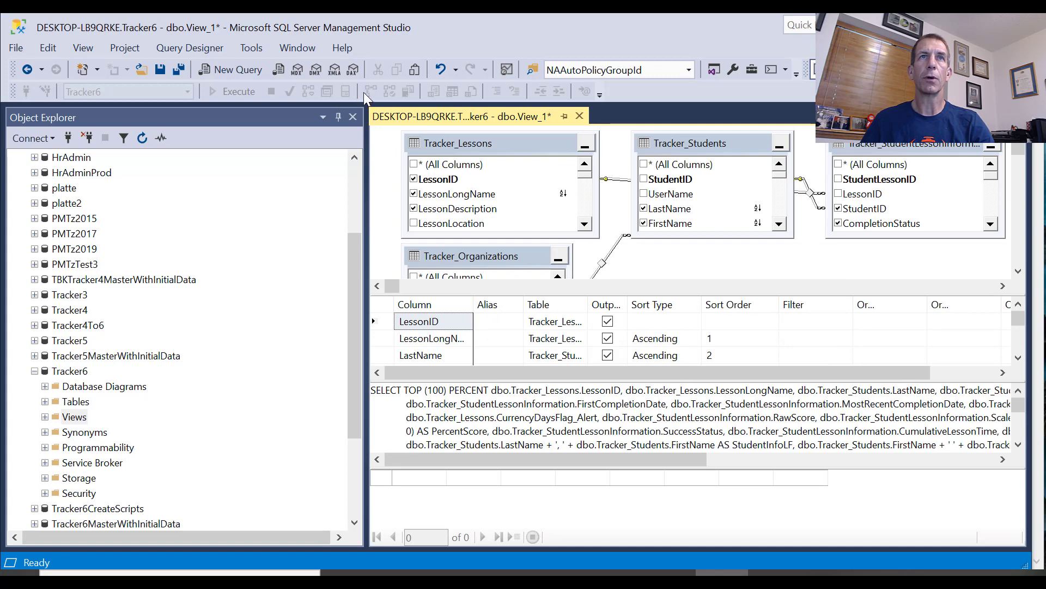
pyautogui.rightClick(547, 402)
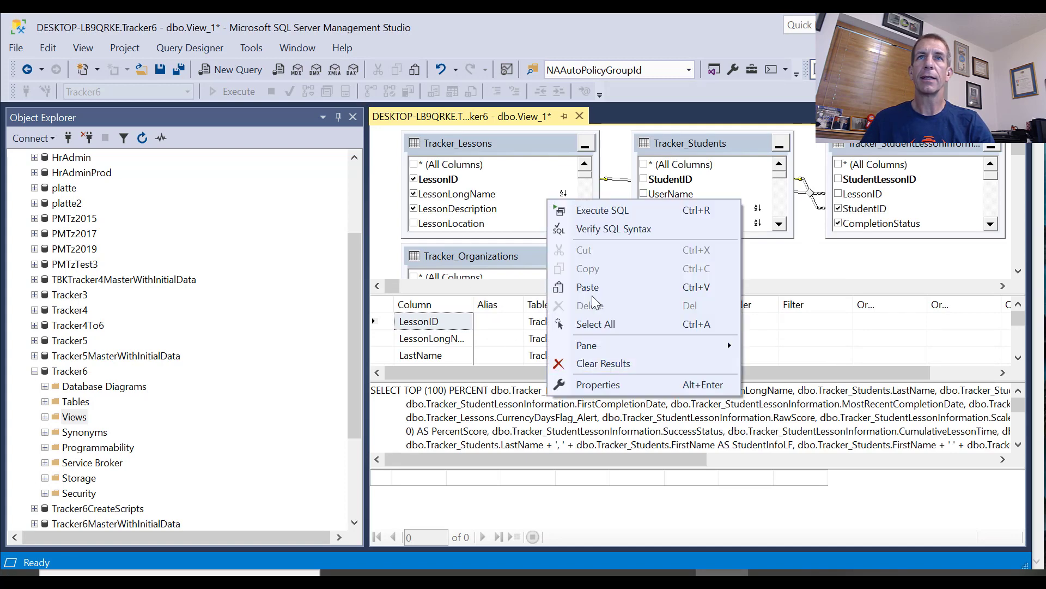
pyautogui.click(594, 210)
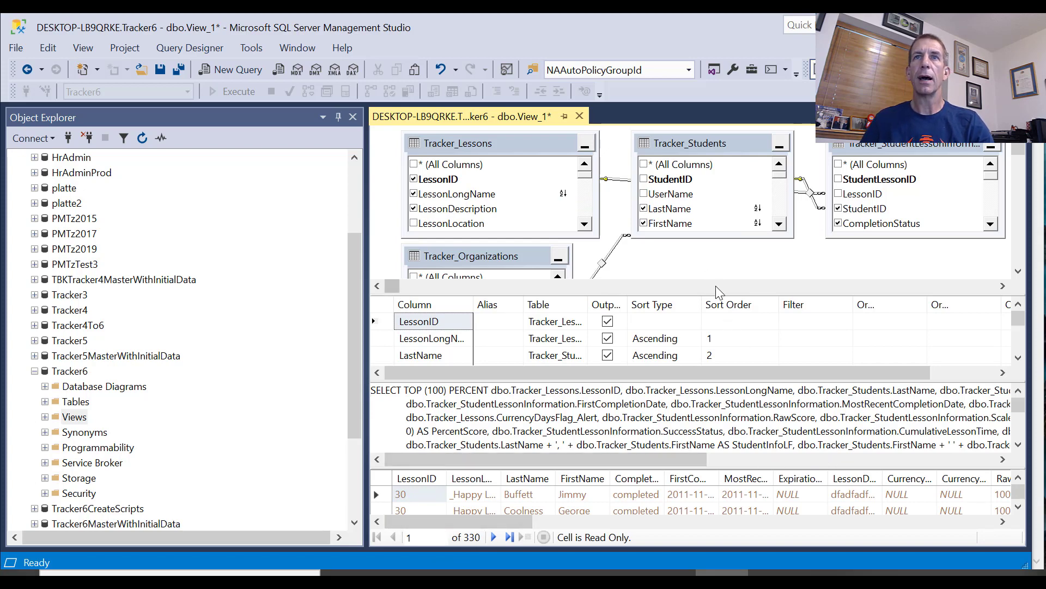
# Enlarge the diagram pane, place Tracker_Students beside Tracker_Organizations below Tracker_Lessons, and look through the columns of Tracker_Students
pyautogui.moveTo(720, 294); pyautogui.dragTo(724, 368)
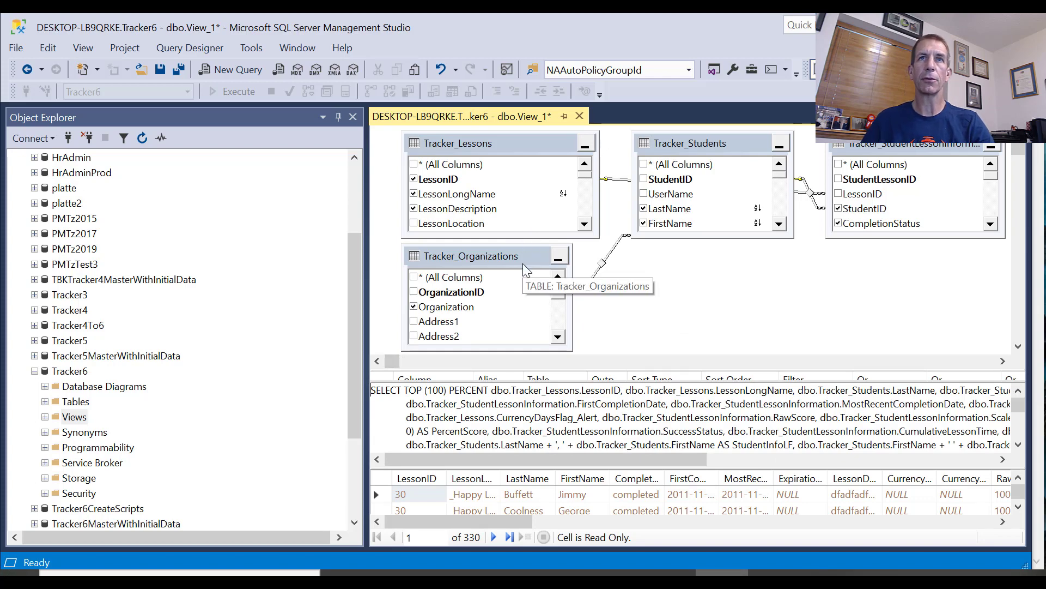
pyautogui.moveTo(523, 264); pyautogui.dragTo(506, 259)
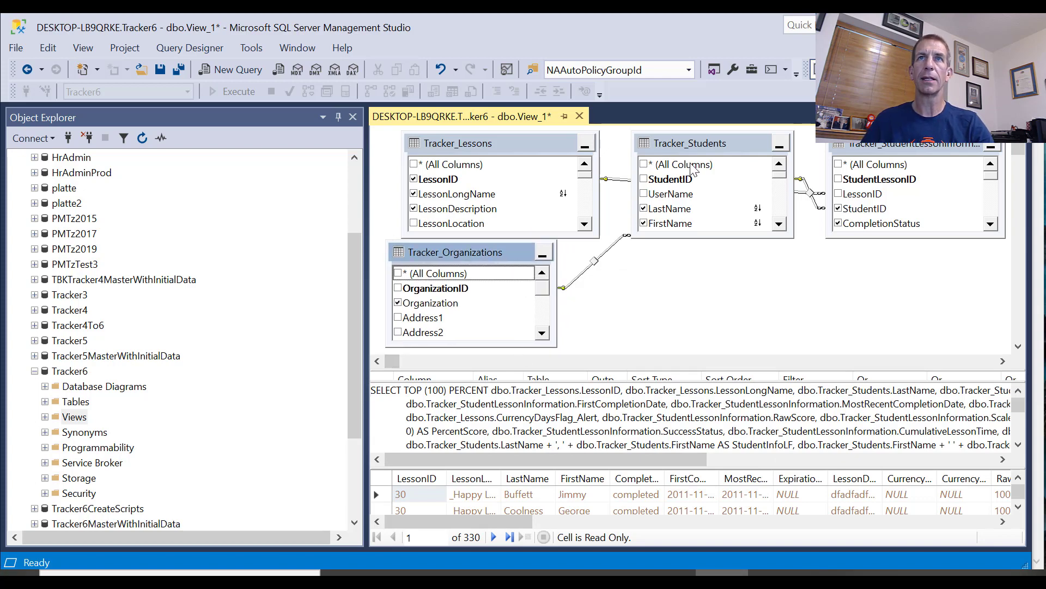
pyautogui.moveTo(687, 147); pyautogui.dragTo(646, 252)
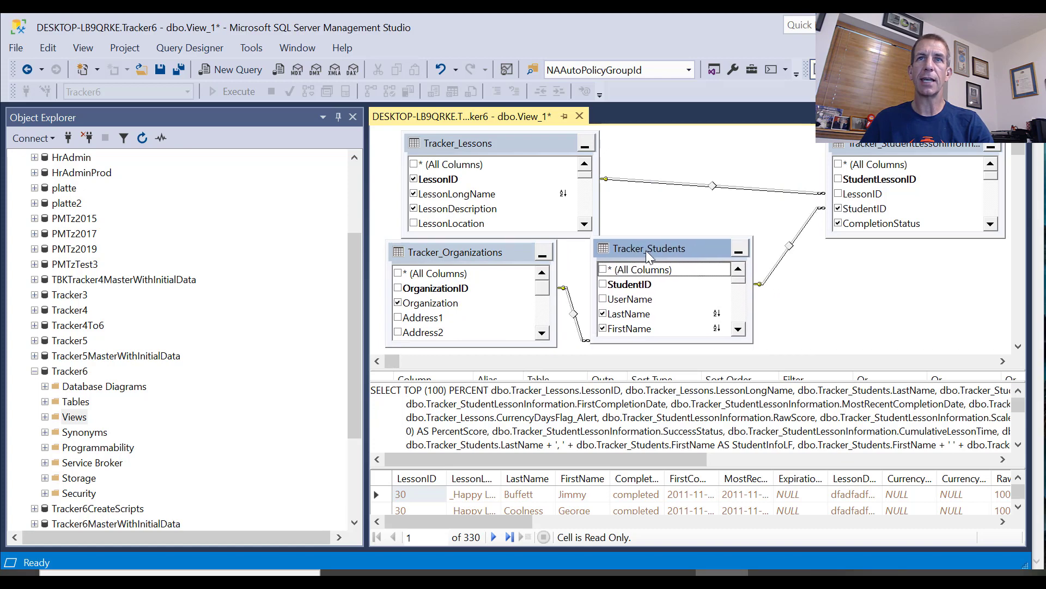
pyautogui.click(737, 330)
pyautogui.click(737, 329)
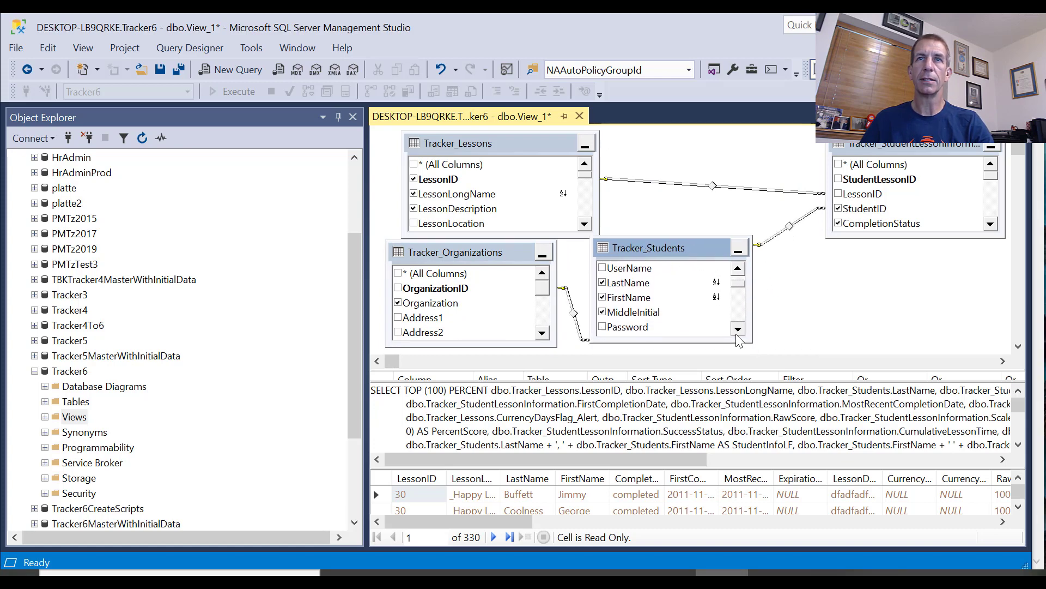
pyautogui.click(738, 329)
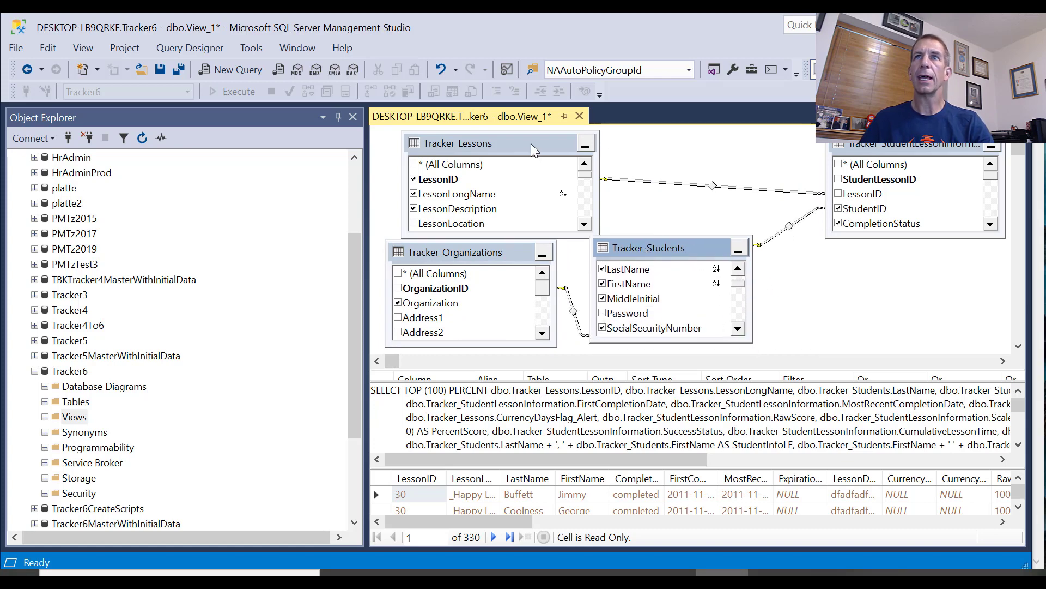
# Move Tracker_Lessons to the diagram's far right and Tracker_StudentLessonInformation above Tracker_Students, looking through the latter's lesson information columns
pyautogui.moveTo(927, 146); pyautogui.dragTo(886, 225)
pyautogui.scroll(-4, 853, 228)
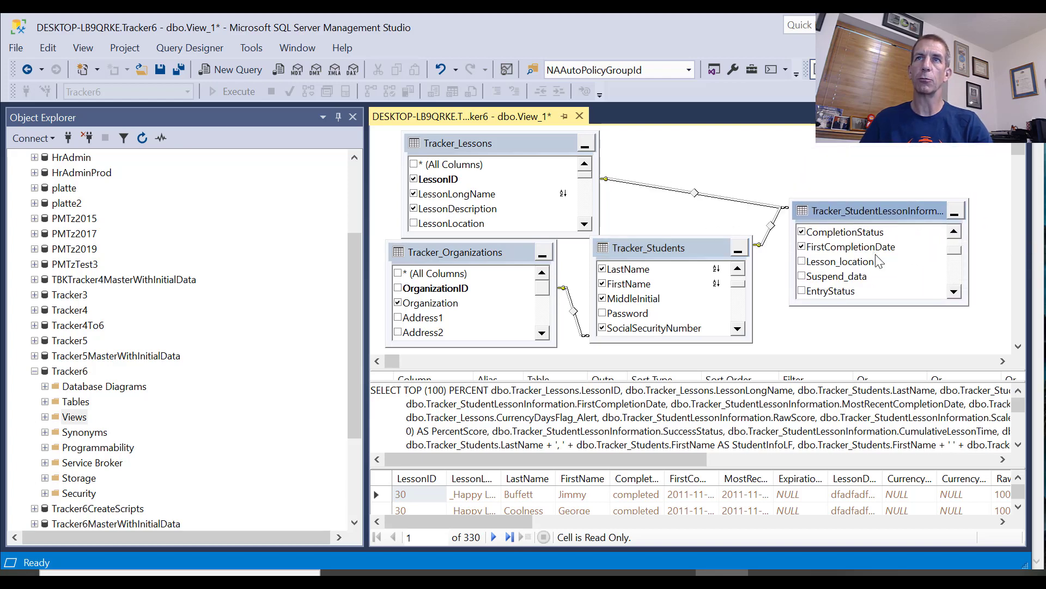
pyautogui.moveTo(517, 145); pyautogui.dragTo(946, 158)
pyautogui.moveTo(811, 215); pyautogui.dragTo(557, 154)
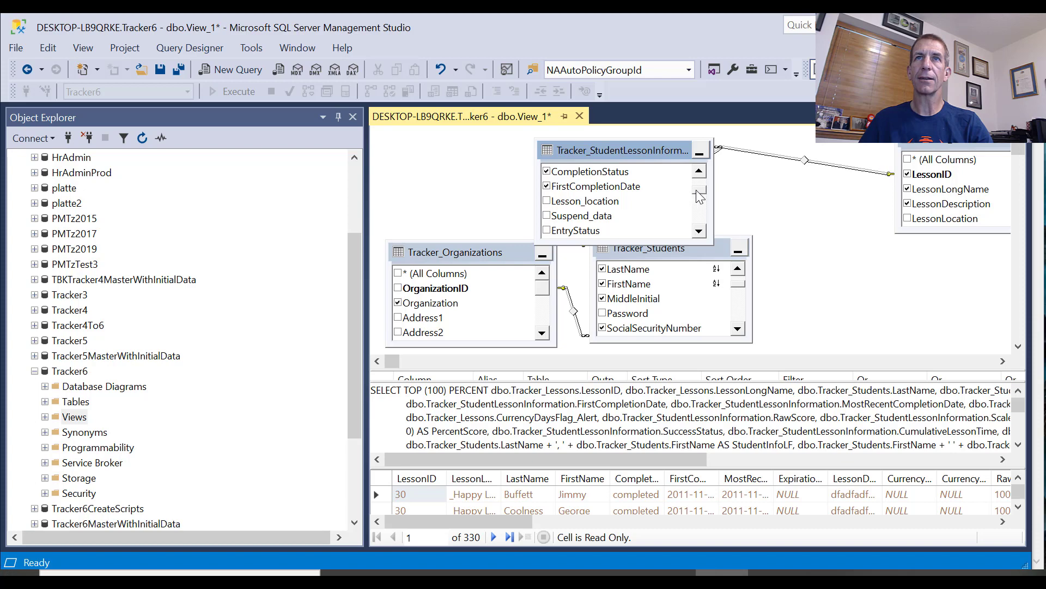
pyautogui.scroll(2, 699, 193)
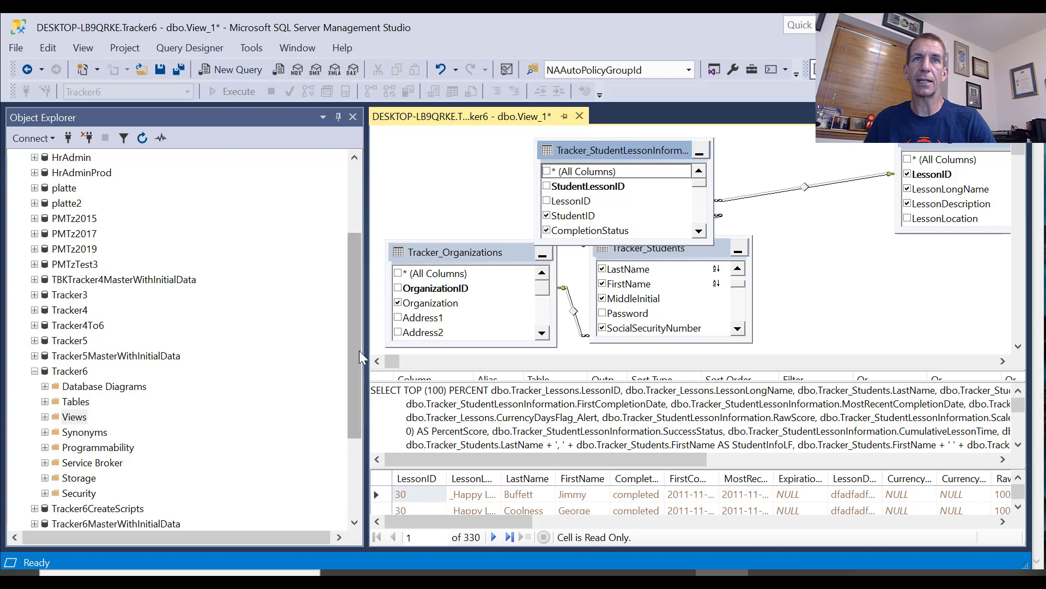
# Select the view's entire SQL query for copying, then switch to Power BI Desktop and start getting data from a SQL Server database
pyautogui.click(439, 423)
pyautogui.hotkey('ctrl', 'a')
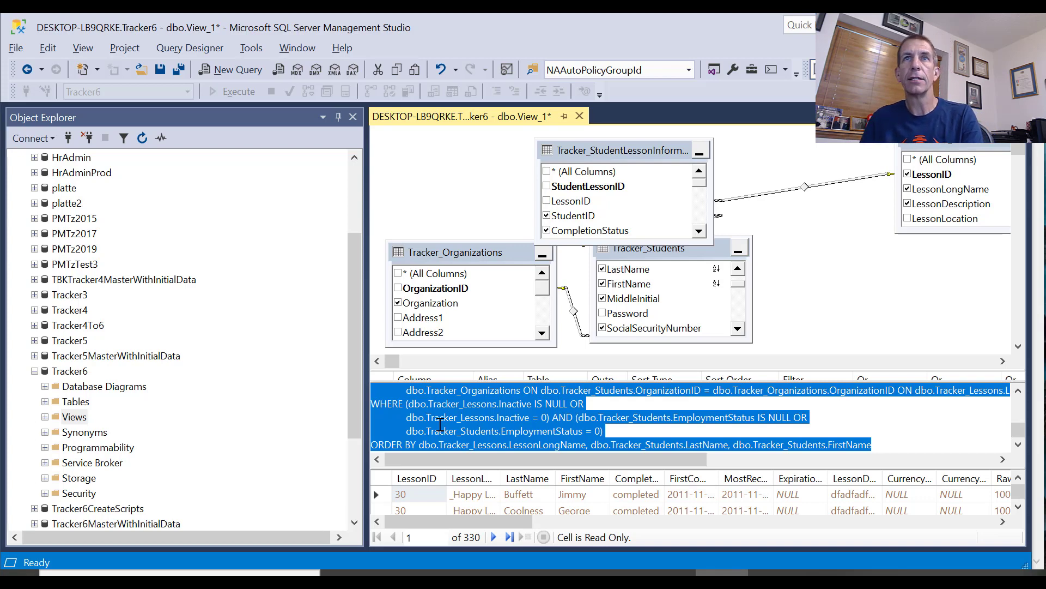
pyautogui.hotkey('alt', 'Tab')
pyautogui.hotkey('alt', 'Tab')
pyautogui.hotkey('alt', 'Tab')
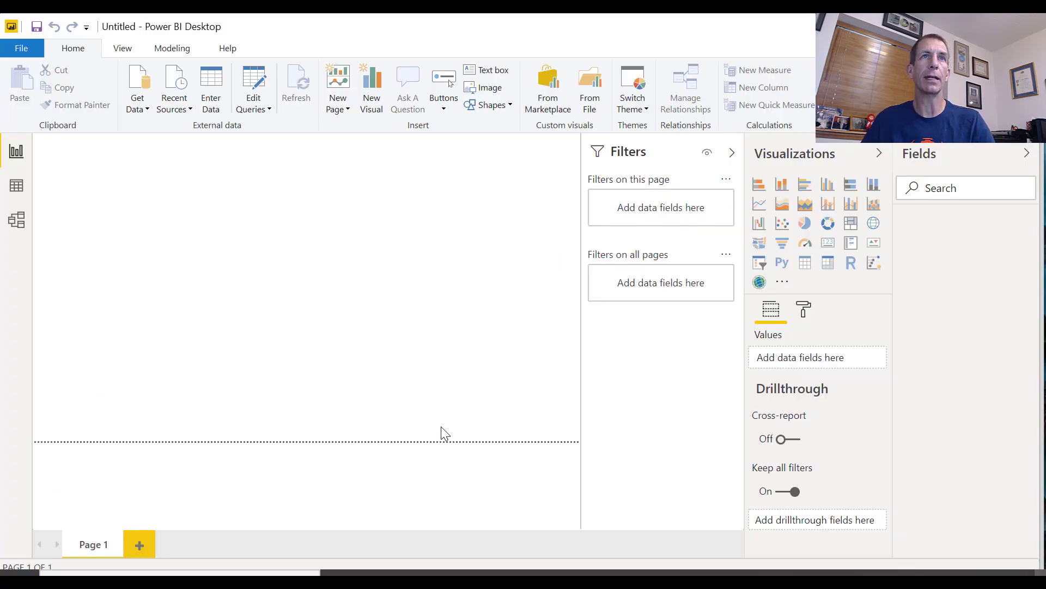
pyautogui.click(152, 112)
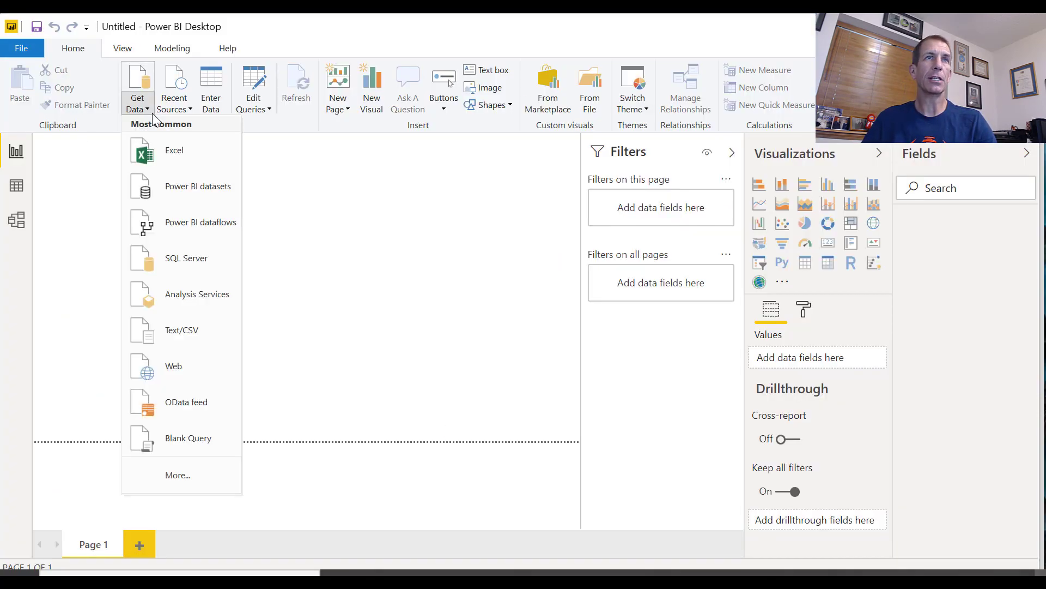
pyautogui.click(172, 265)
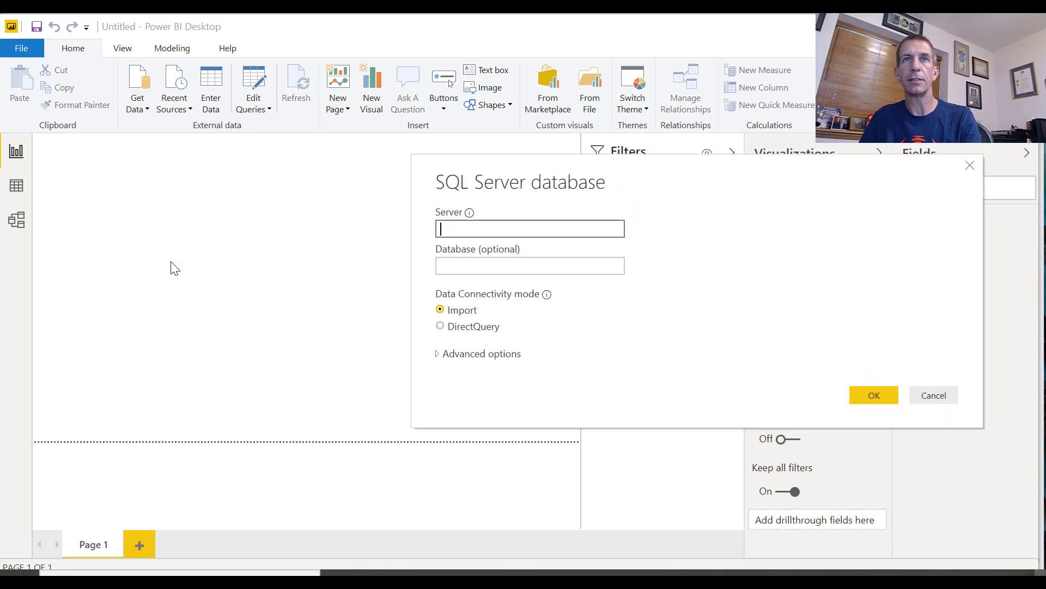
# Switch to SQL Server Management Studio, copy the server name from a new Database Engine connection dialog, and cancel the connection
pyautogui.hotkey('alt', 'Tab')
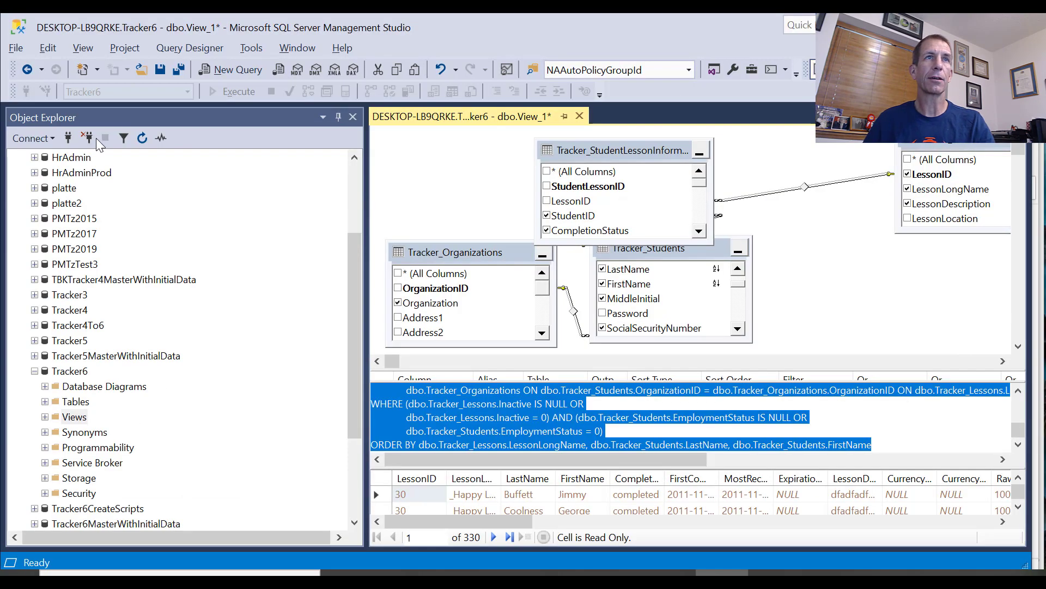
pyautogui.moveTo(354, 288); pyautogui.dragTo(345, 181)
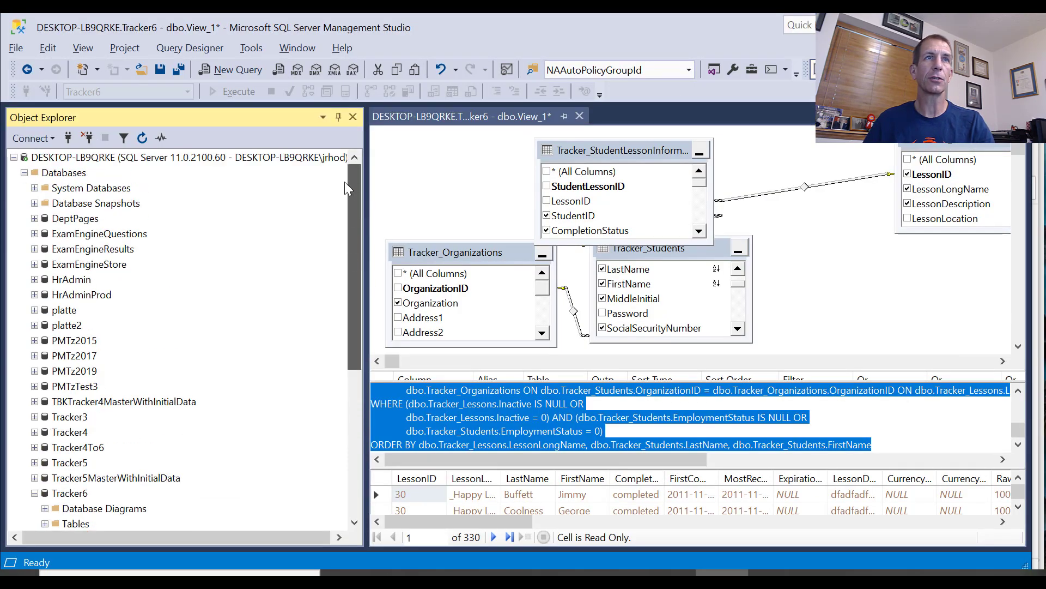
pyautogui.click(54, 139)
pyautogui.click(79, 158)
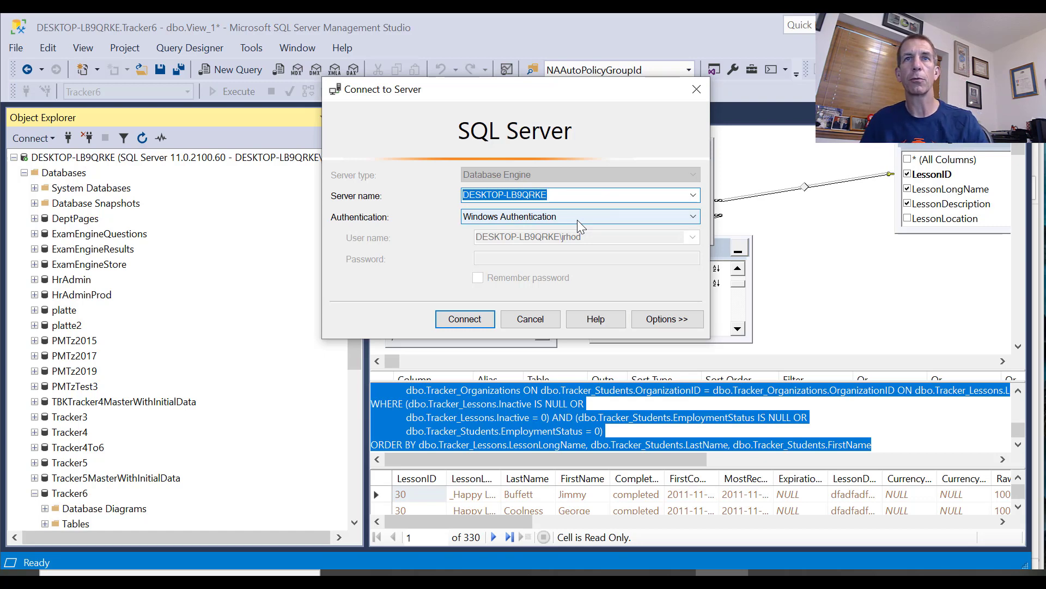
pyautogui.click(521, 324)
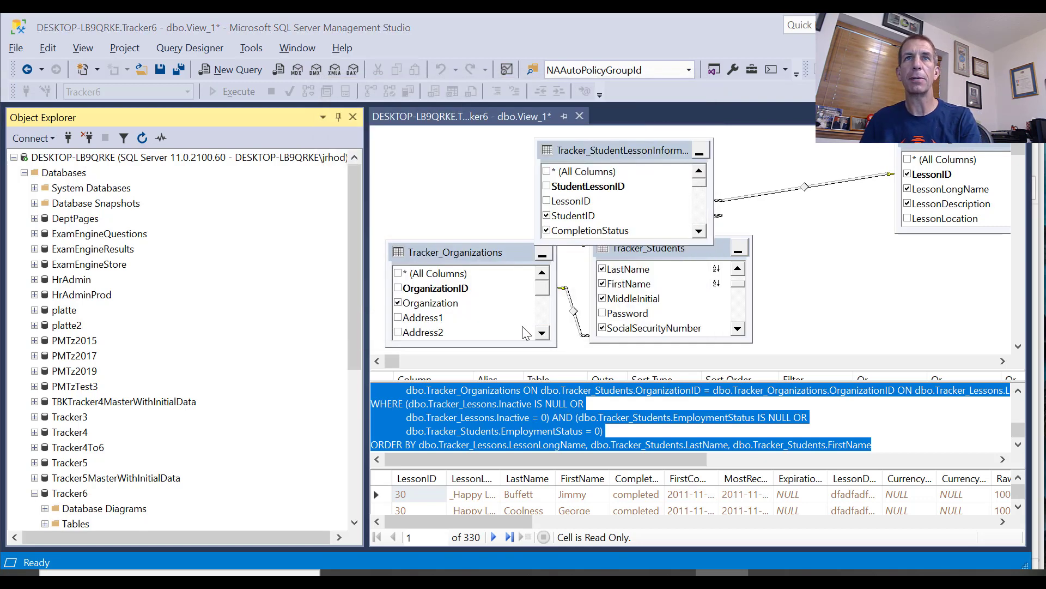
# Switch to Power BI Desktop, set the server to DESKTOP-LB9QRKE and the database to Tracker6, and expand the advanced options for a SQL statement
pyautogui.hotkey('alt', 'Tab')
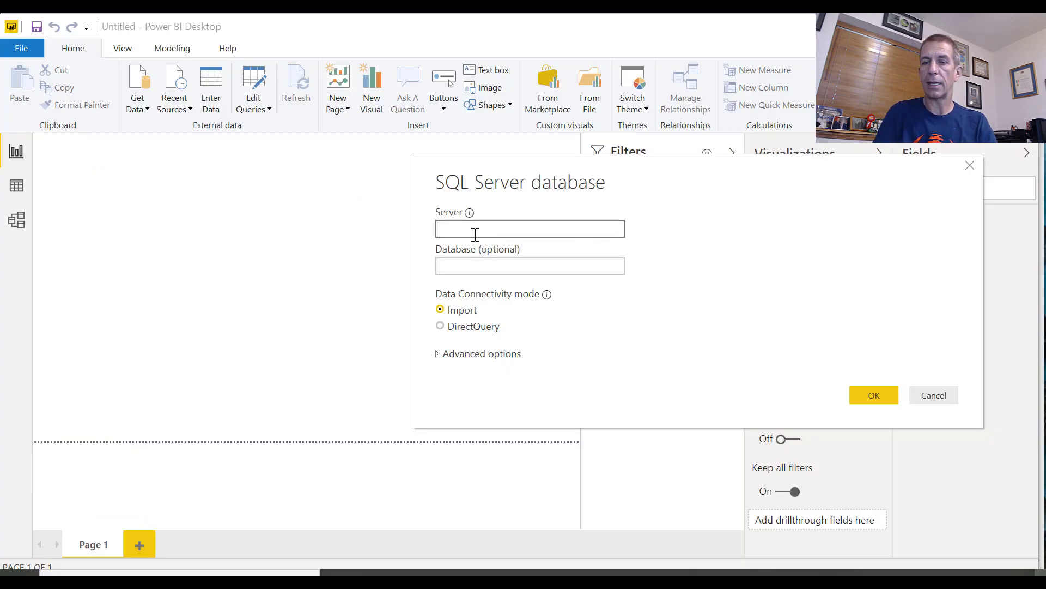
pyautogui.write('DESKTOP-LB9QRKE')
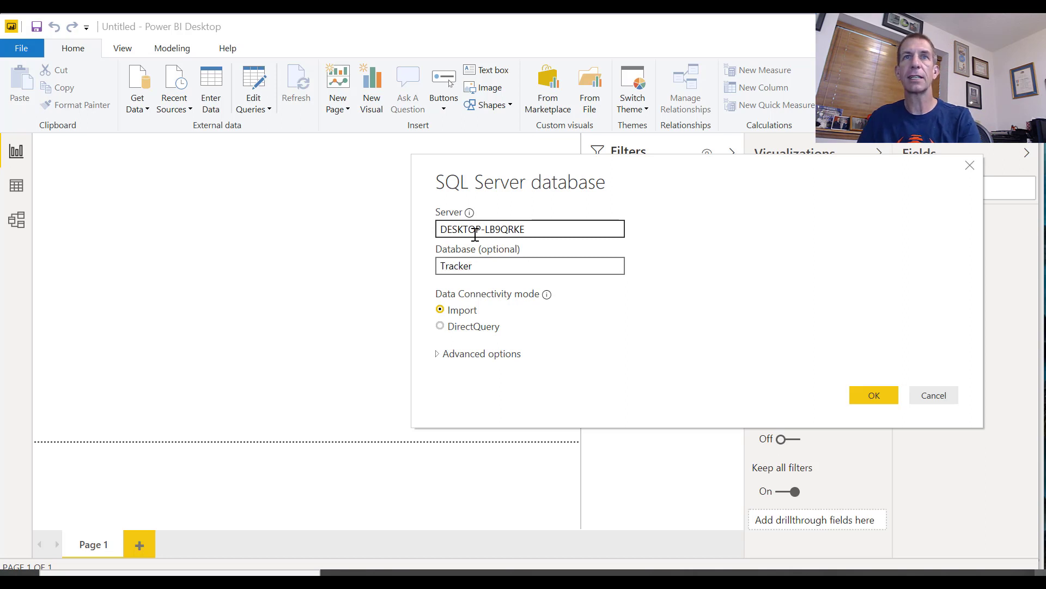
pyautogui.click(475, 357)
pyautogui.click(525, 456)
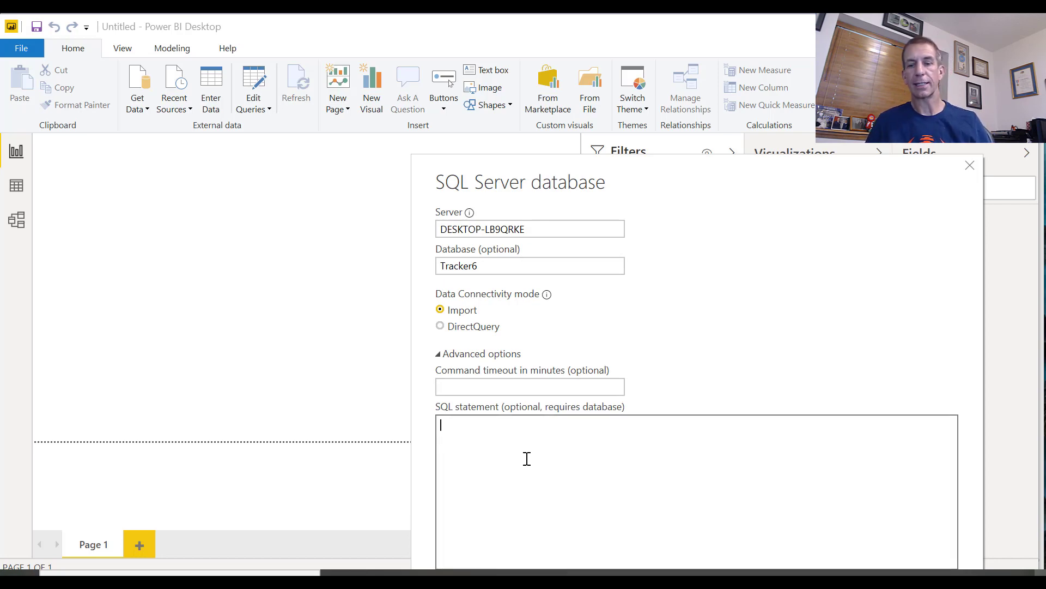
pyautogui.hotkey('alt', 'Tab')
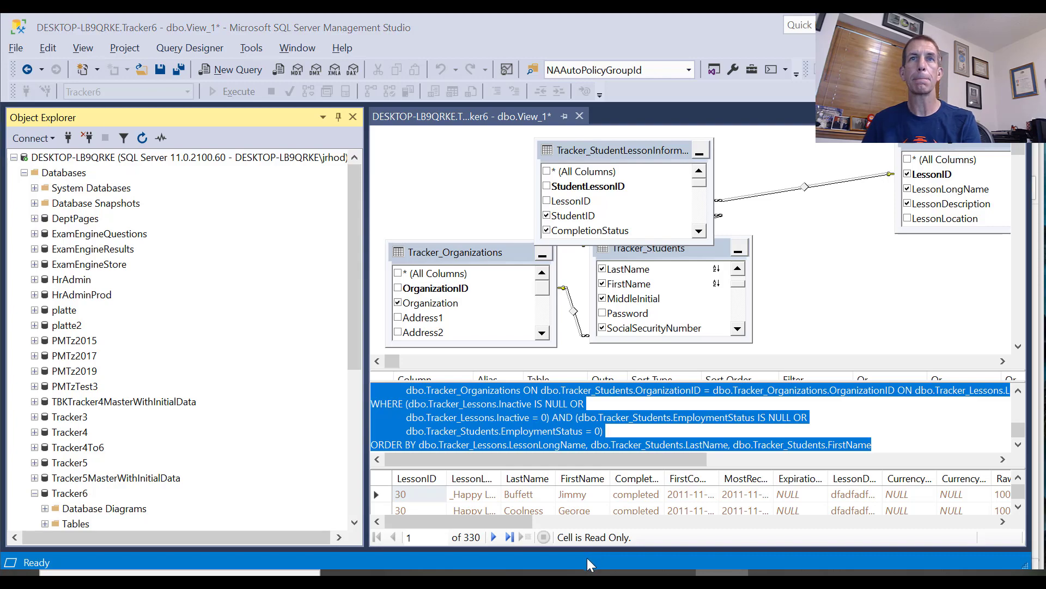
pyautogui.hotkey('alt', 'Tab')
pyautogui.write('DESKTOP-LB9QRKE')
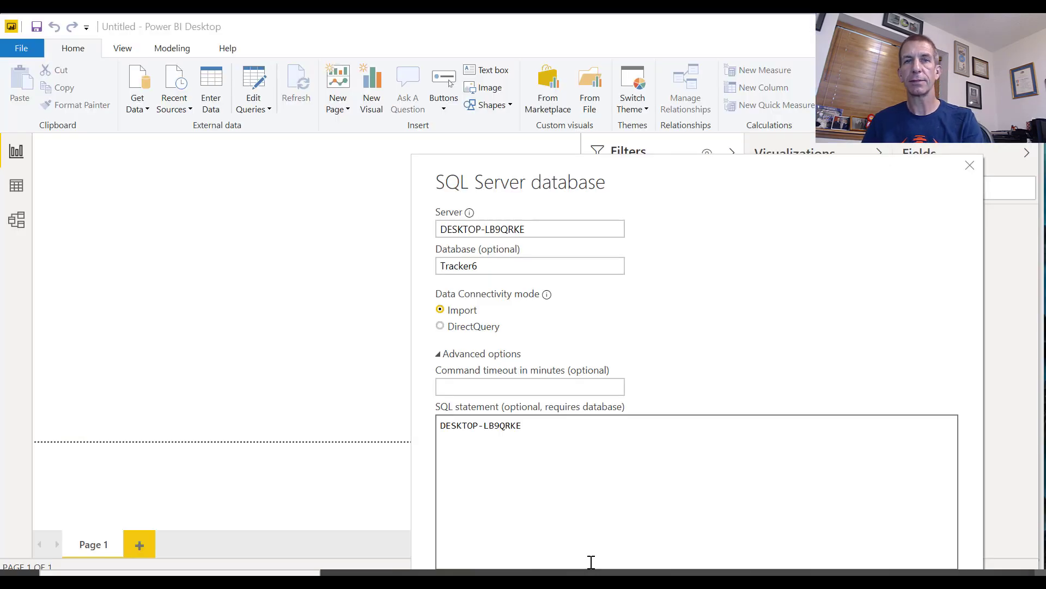
pyautogui.hotkey('ctrl', 'z')
# Copy the selected view query from SQL Server Management Studio and paste it as the SQL statement of Power BI Desktop's database connection
pyautogui.hotkey('alt', 'Tab')
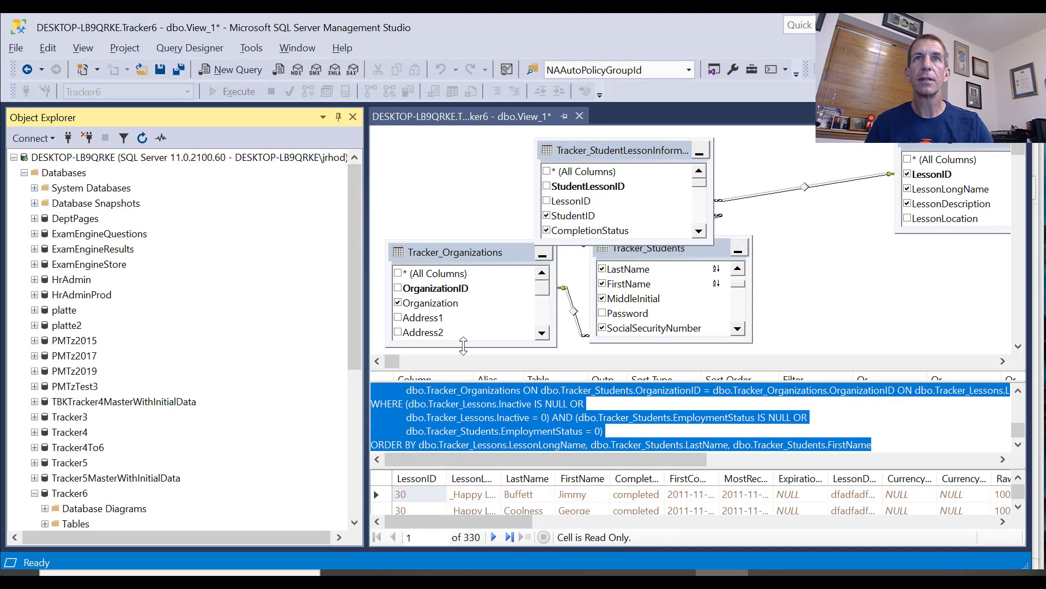
pyautogui.click(512, 118)
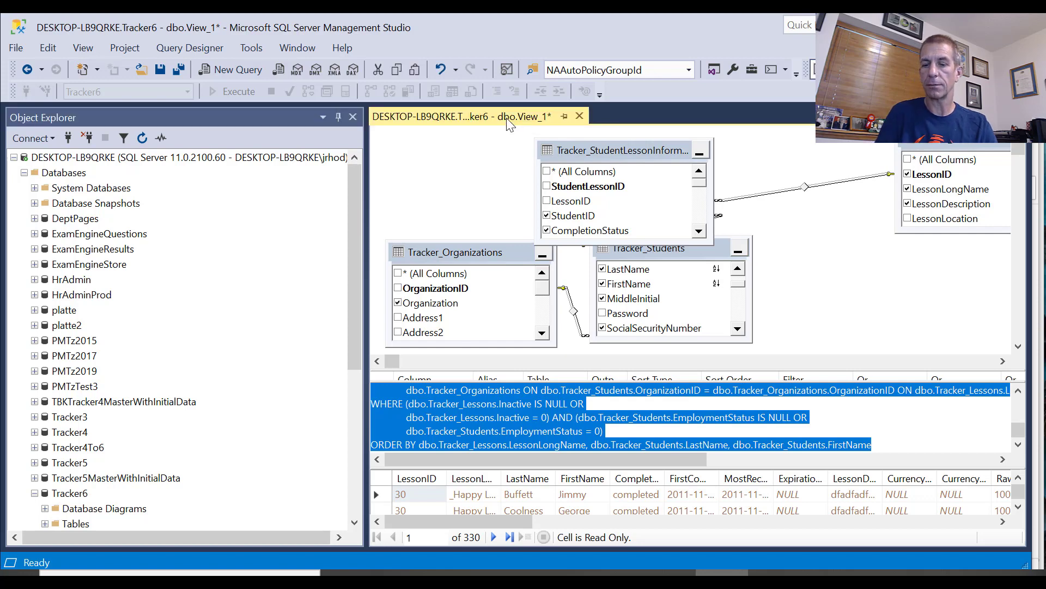
pyautogui.hotkey('alt', 'Tab')
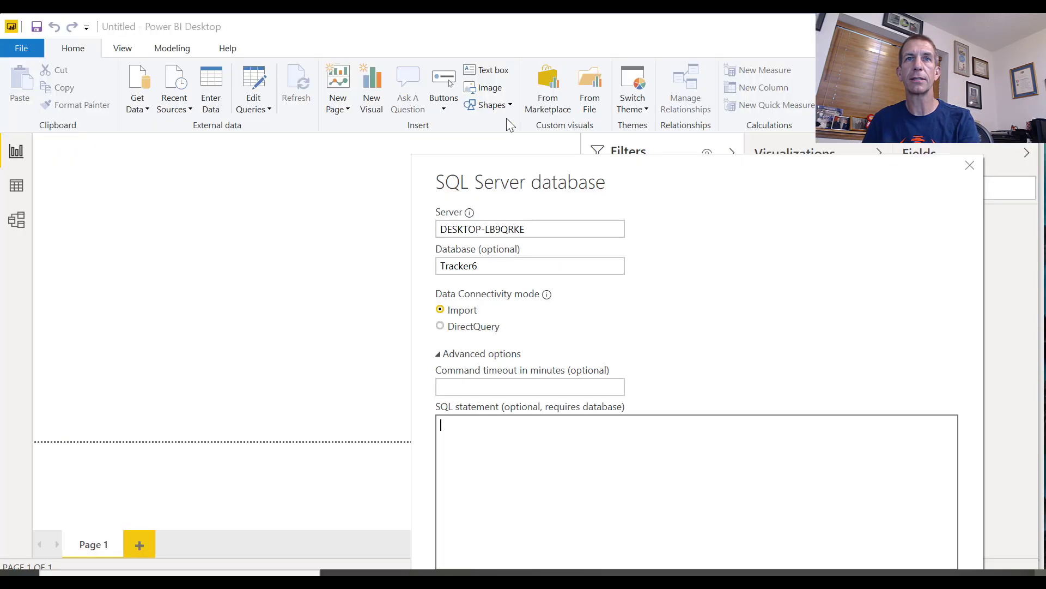
pyautogui.hotkey('ctrl', 'v')
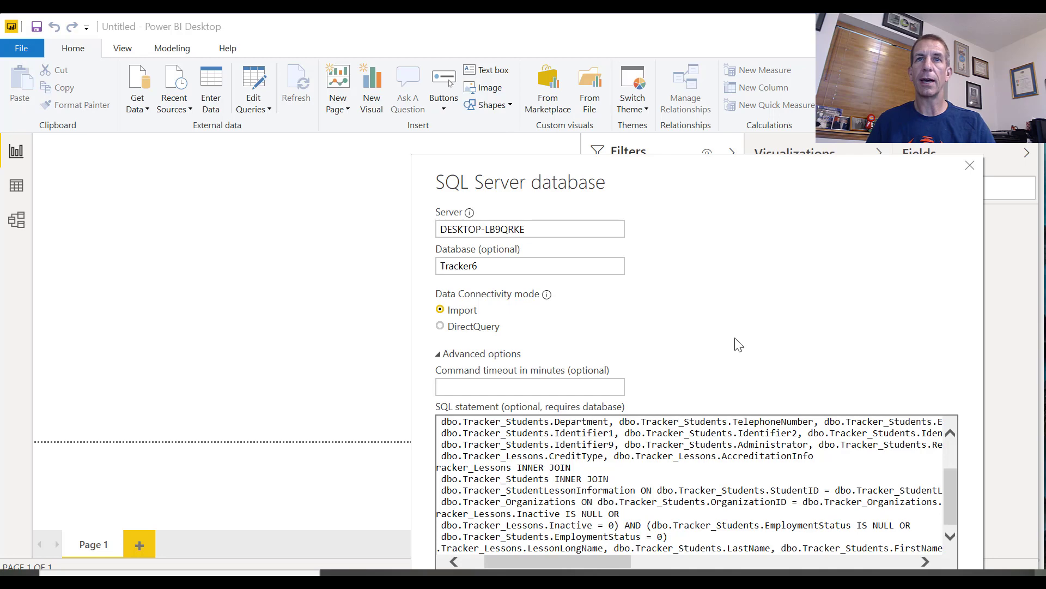
pyautogui.moveTo(800, 172); pyautogui.dragTo(732, 31)
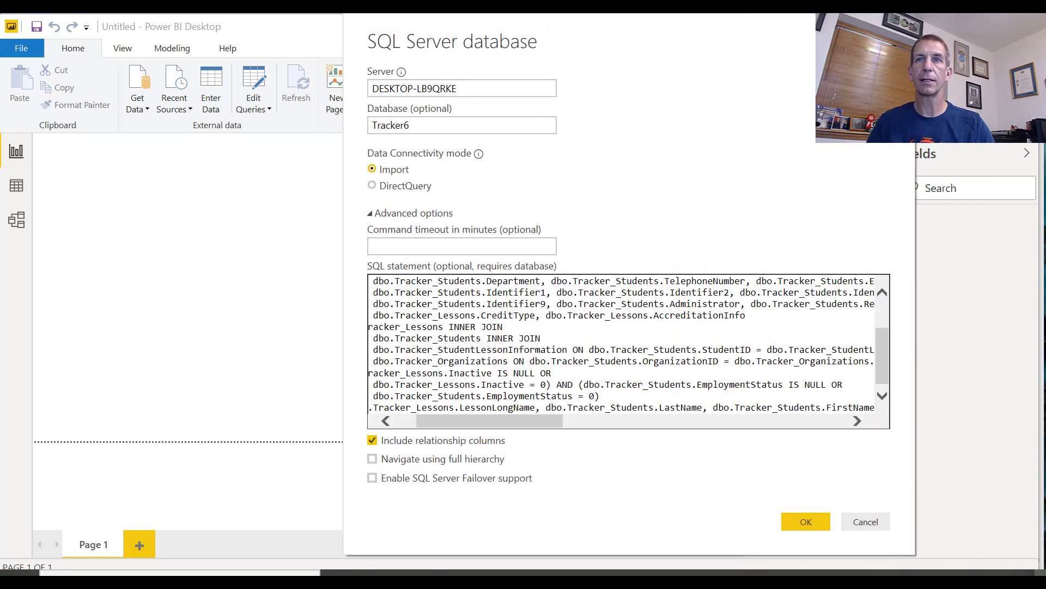
# Connect with the SQL statement, load the previewed Tracker6 data, and open the loaded query for editing in Power Query Editor
pyautogui.click(802, 531)
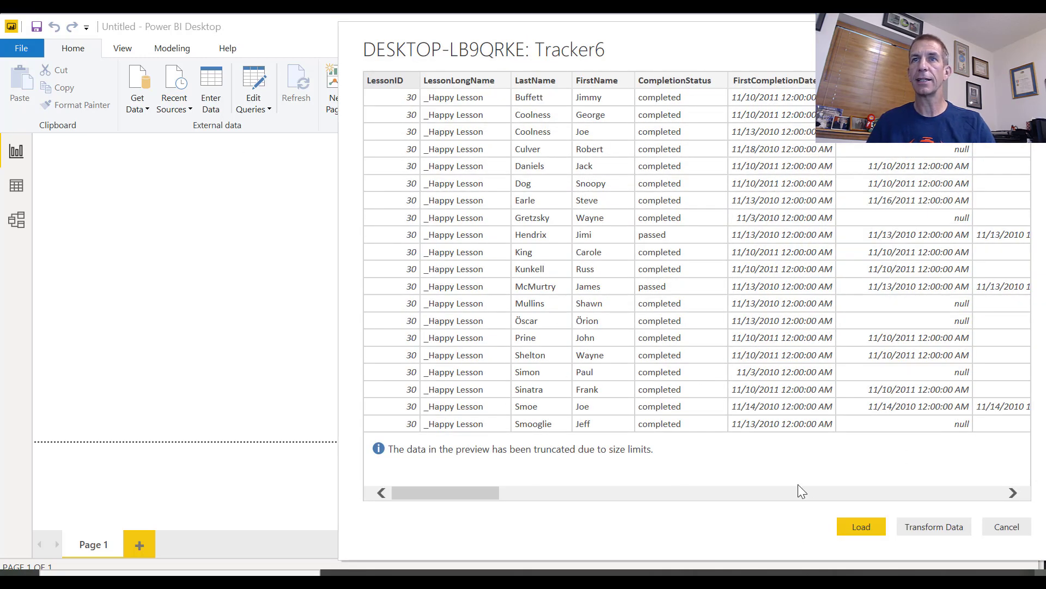
pyautogui.click(855, 531)
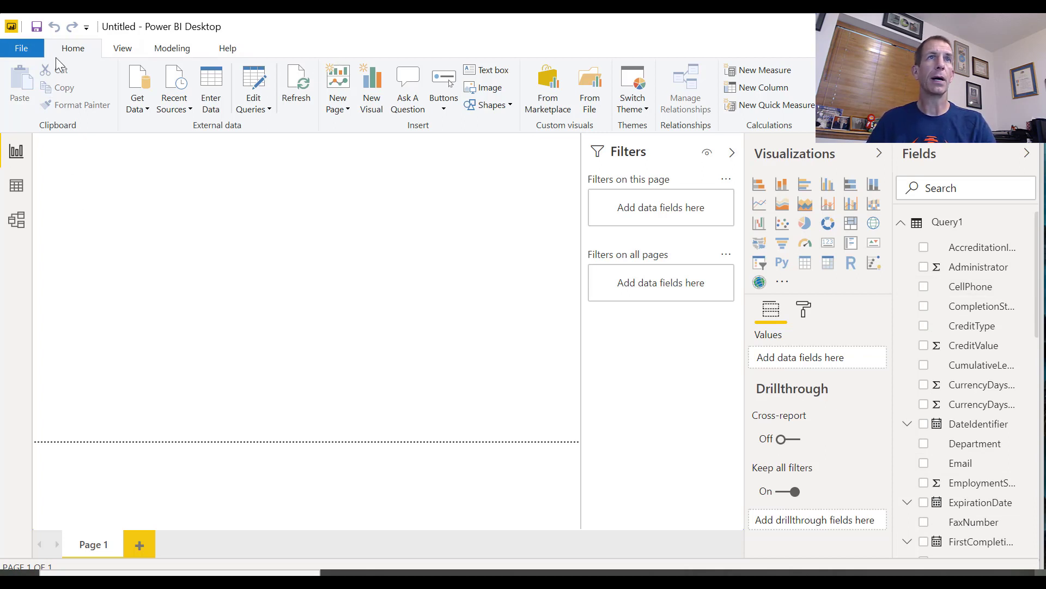
pyautogui.click(254, 105)
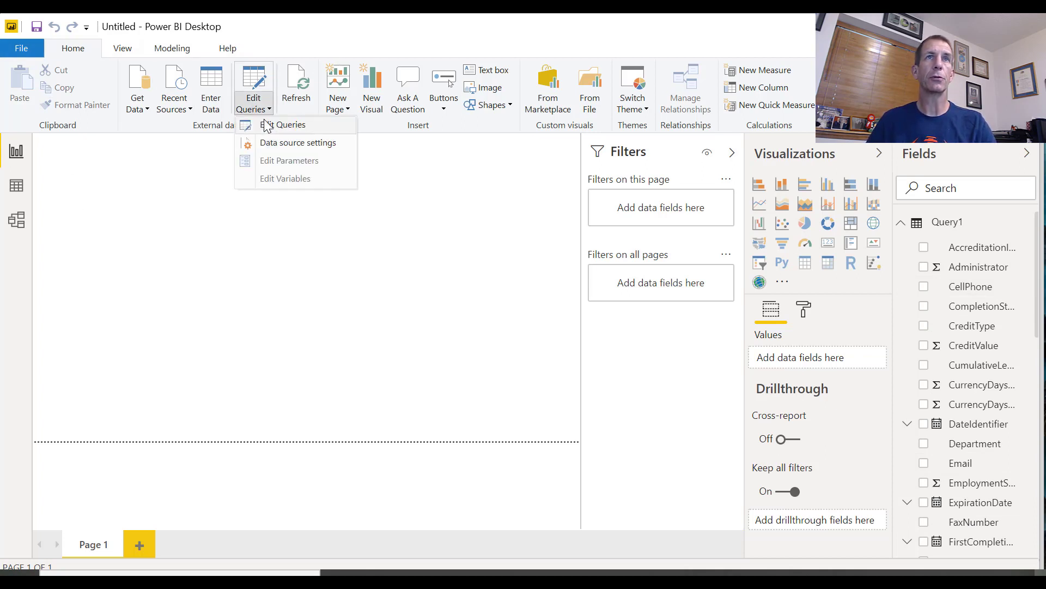
pyautogui.click(267, 125)
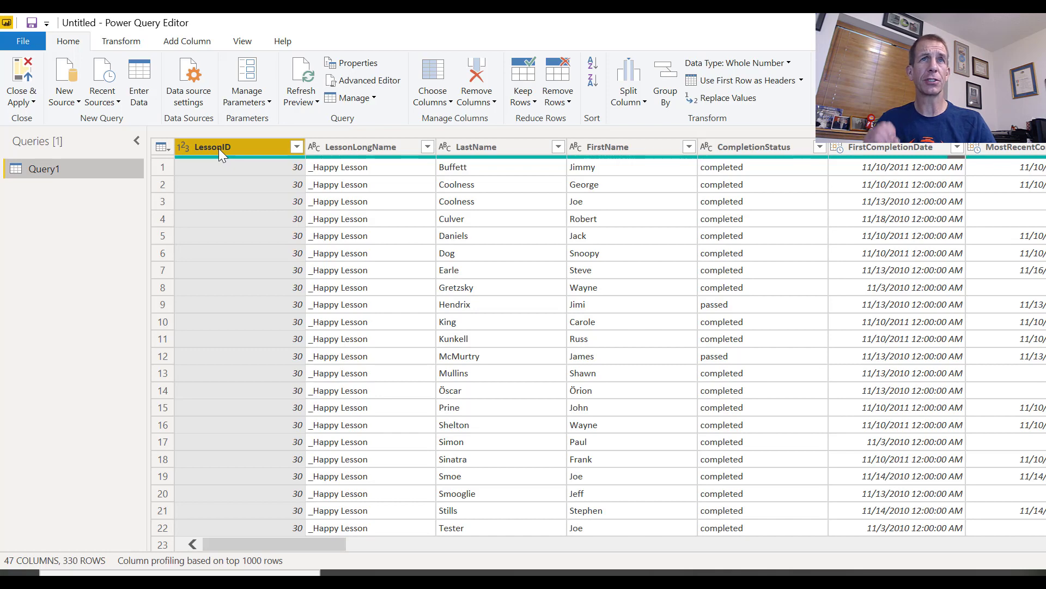
# Rename the LessonLongName column to Lesson
pyautogui.rightClick(377, 148)
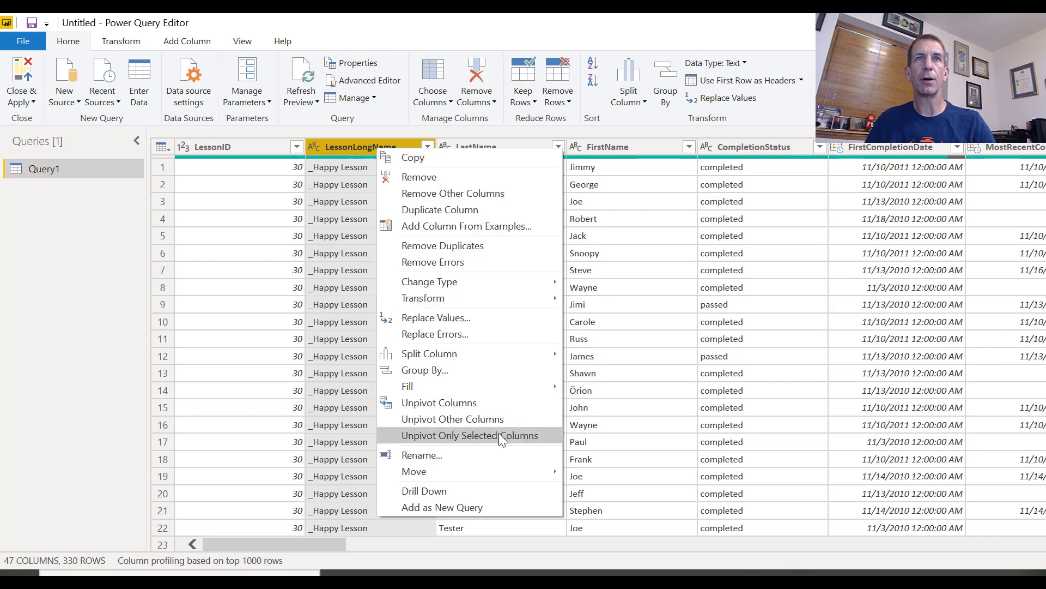
pyautogui.click(454, 459)
pyautogui.write('Ke')
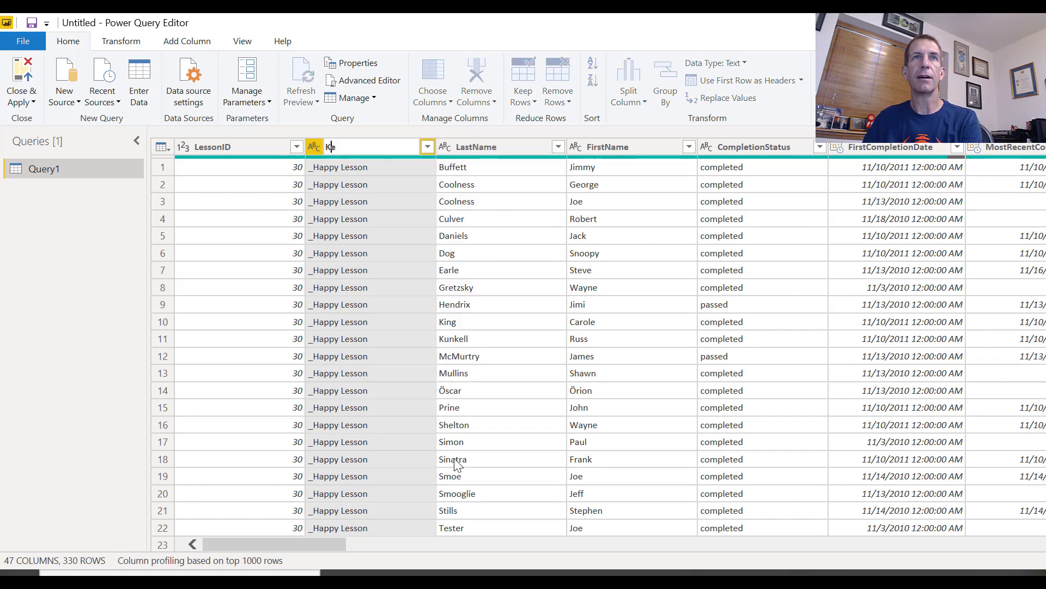
pyautogui.write('esson')
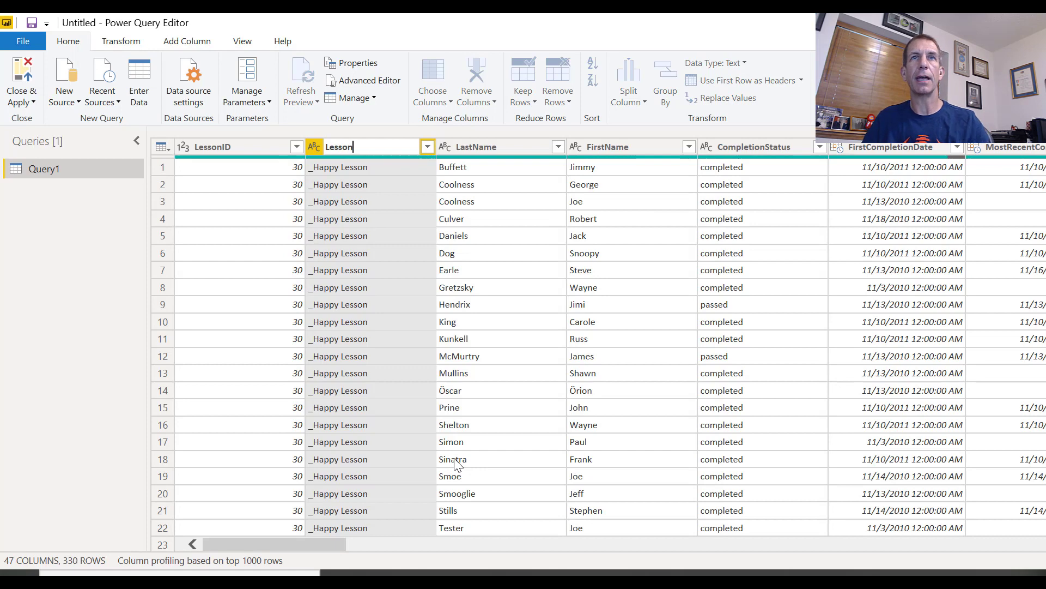
pyautogui.press('Return')
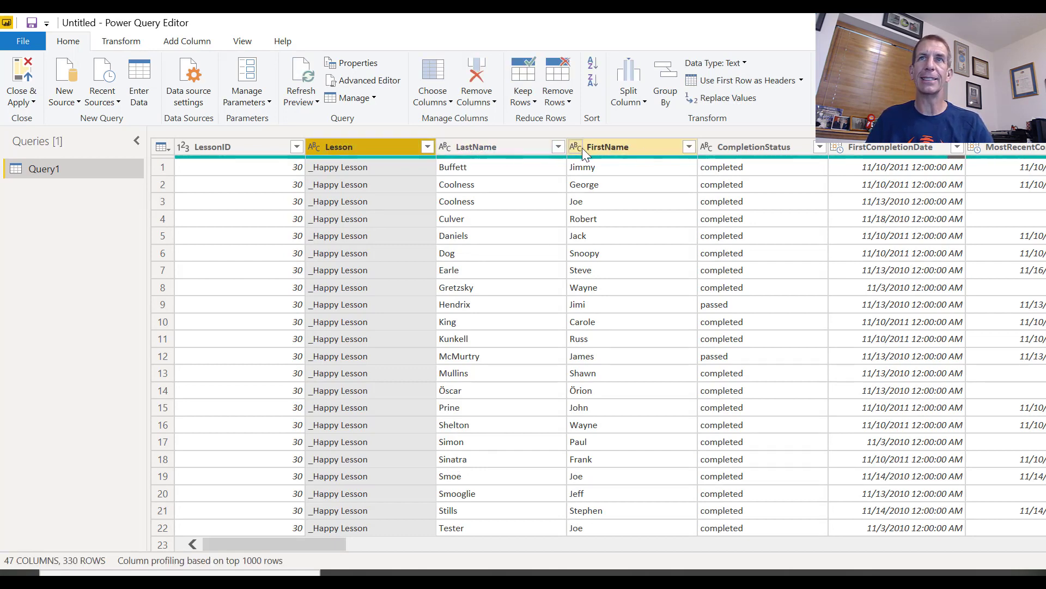
# Rename the CompletionStatus column to Status
pyautogui.rightClick(723, 148)
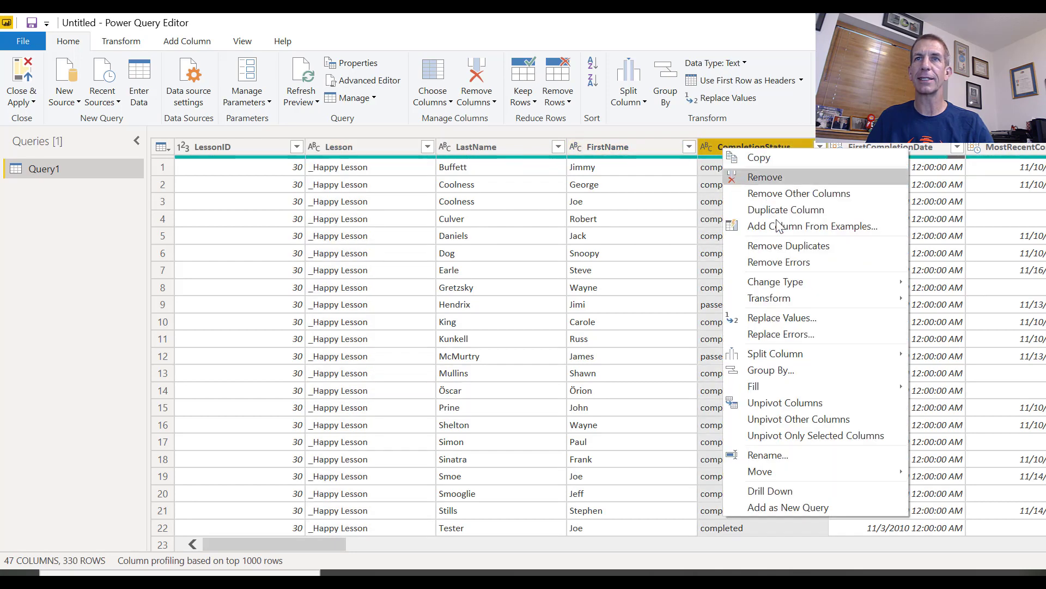
pyautogui.click(822, 454)
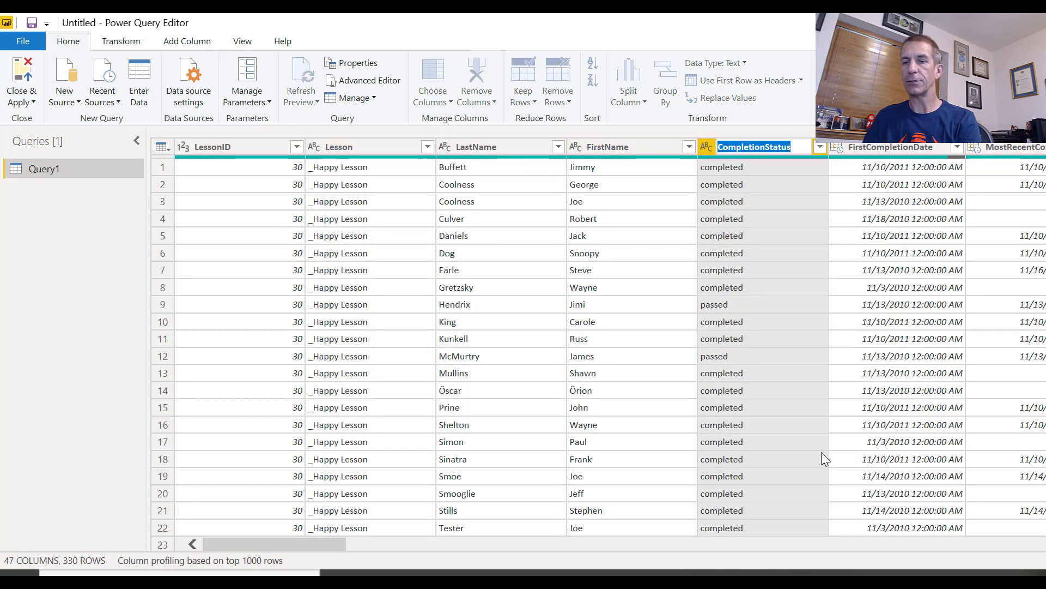
pyautogui.write('Status')
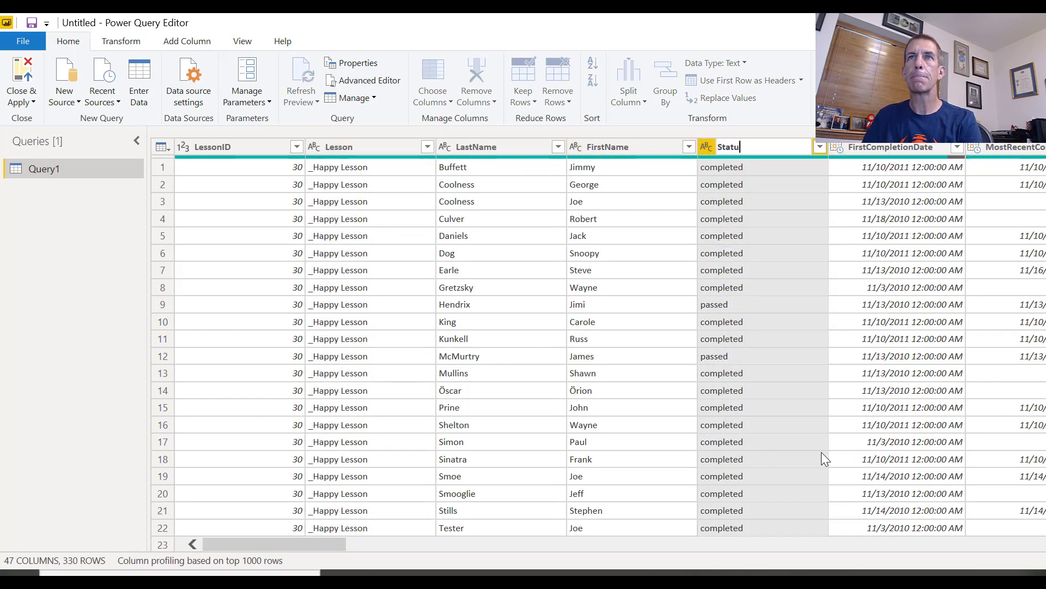
pyautogui.press('Return')
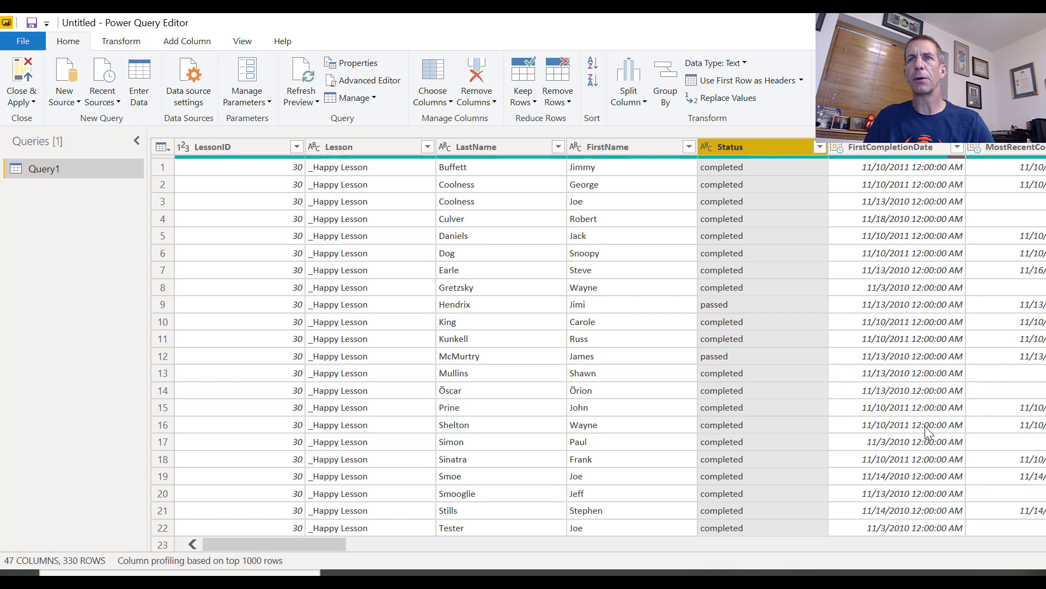
# Rename the FirstCompletionDate column to First Completion and change its data type to Date
pyautogui.rightClick(877, 145)
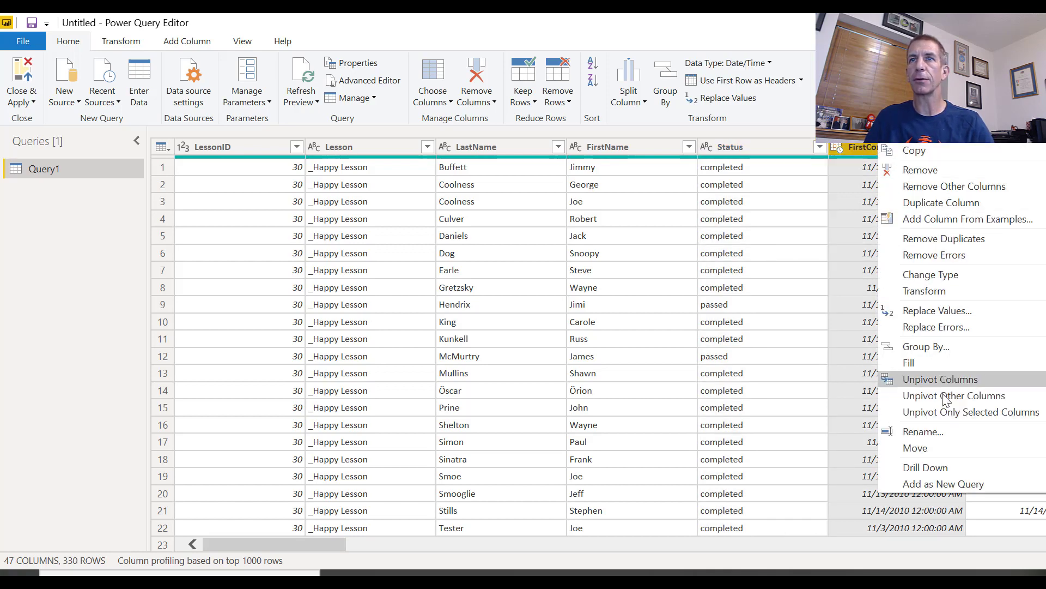
pyautogui.click(946, 426)
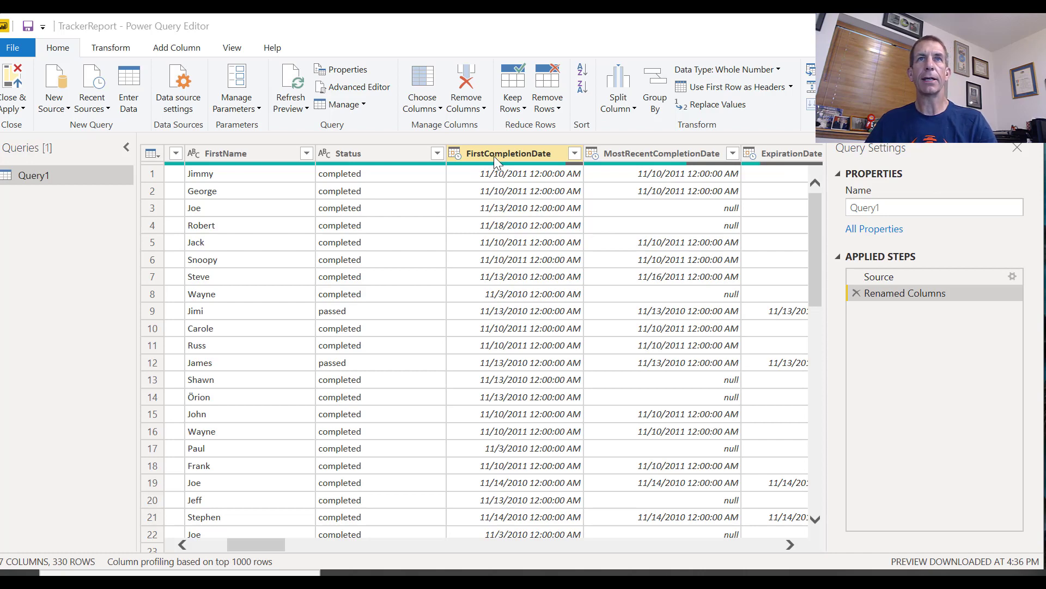
pyautogui.rightClick(494, 155)
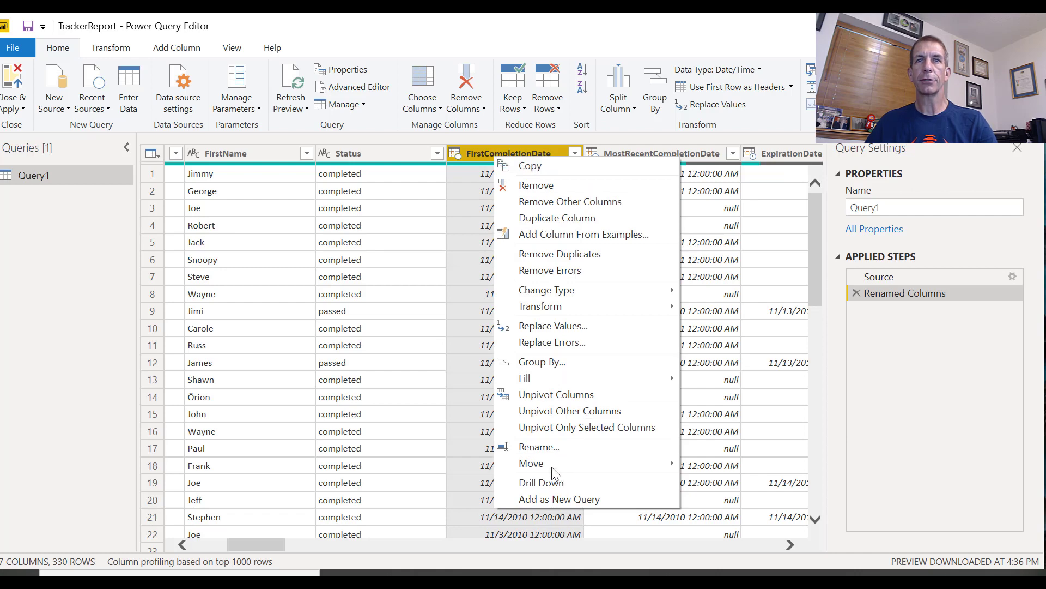
pyautogui.click(551, 451)
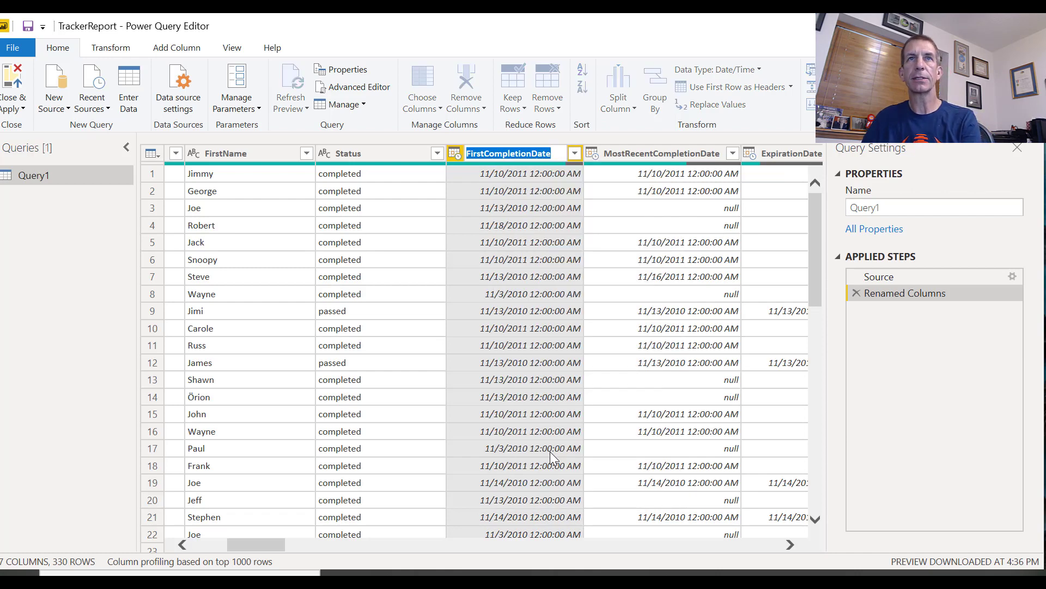
pyautogui.write('Firs')
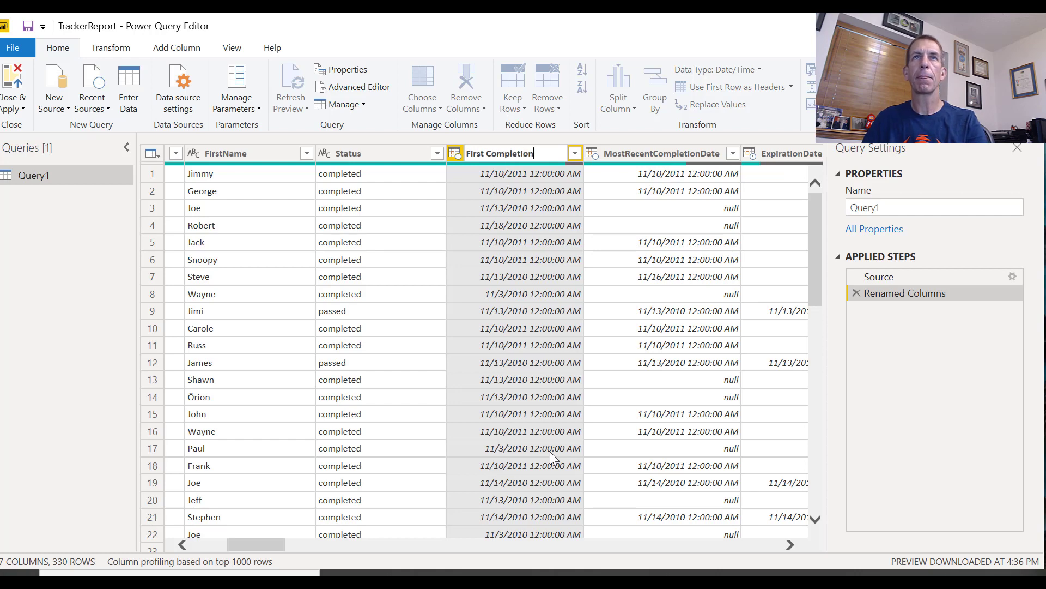
pyautogui.write('t Completion')
pyautogui.press('Return')
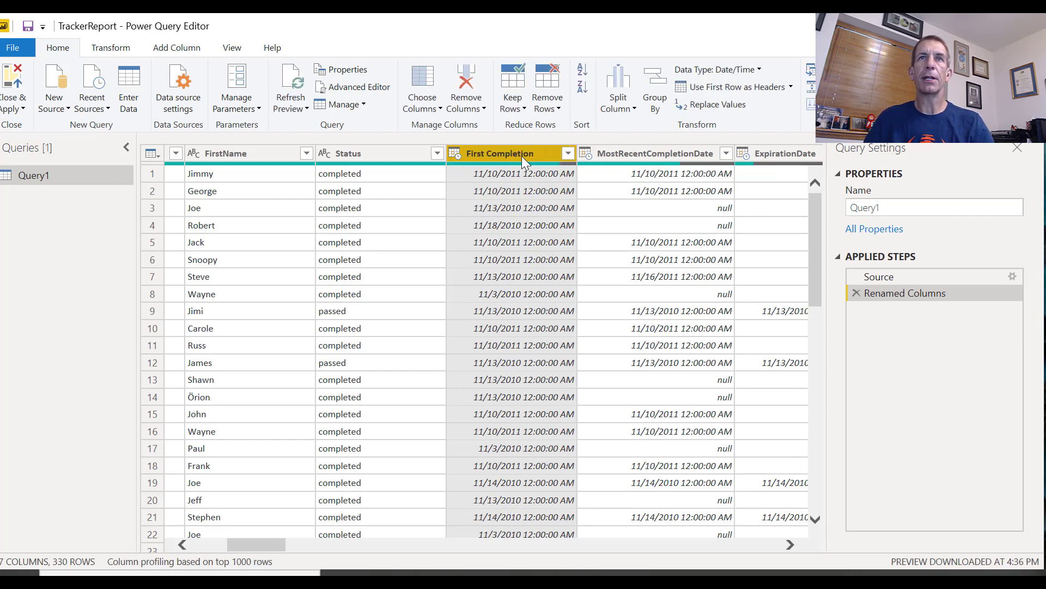
pyautogui.rightClick(521, 158)
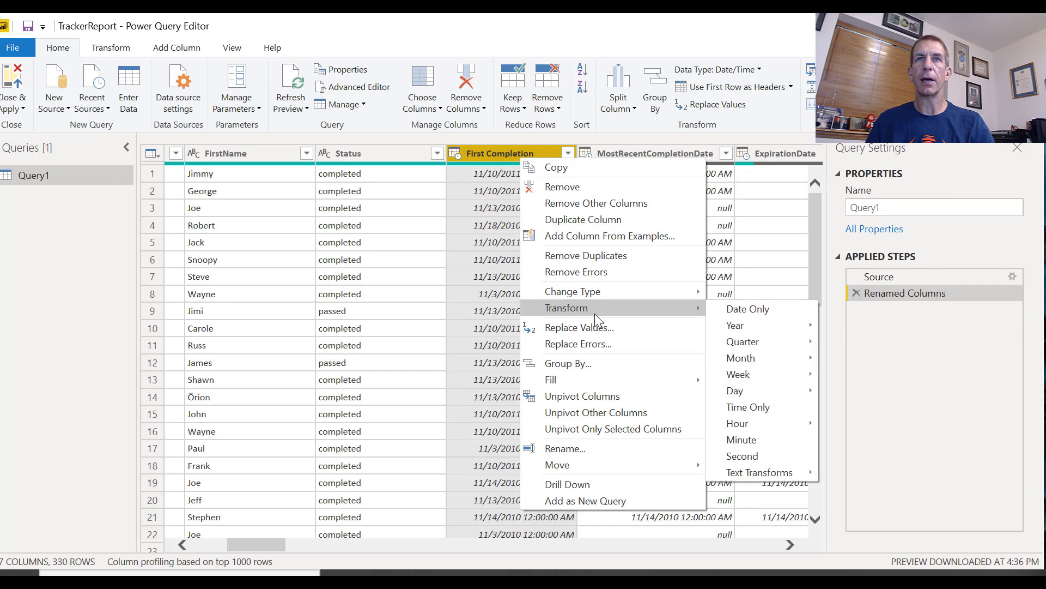
pyautogui.moveTo(593, 293)
pyautogui.click(753, 377)
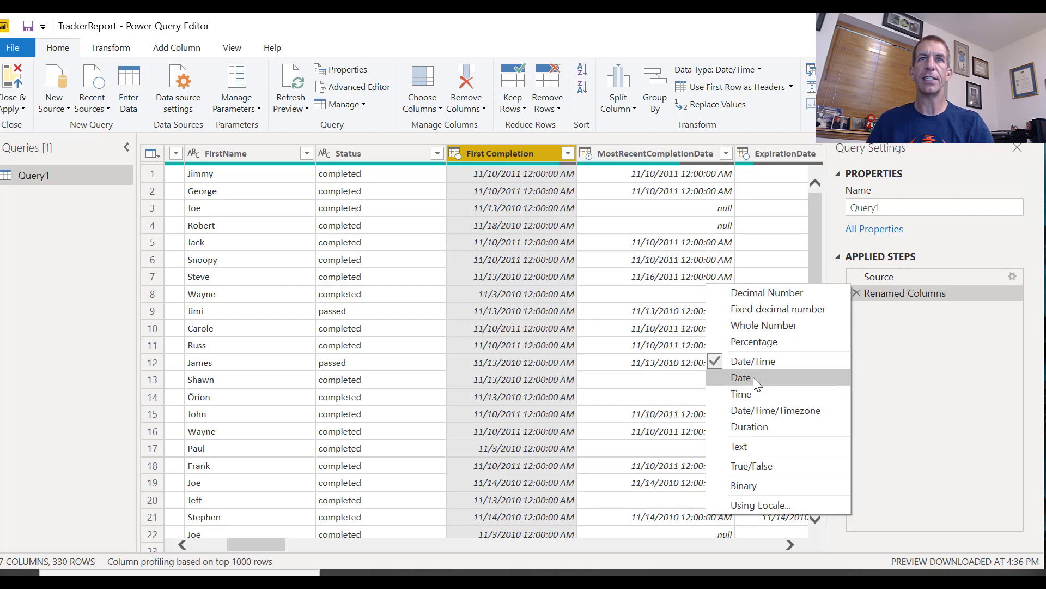
# Rename the MostRecentCompletionDate column to Most Recent Completion and change its data type to Date
pyautogui.rightClick(671, 148)
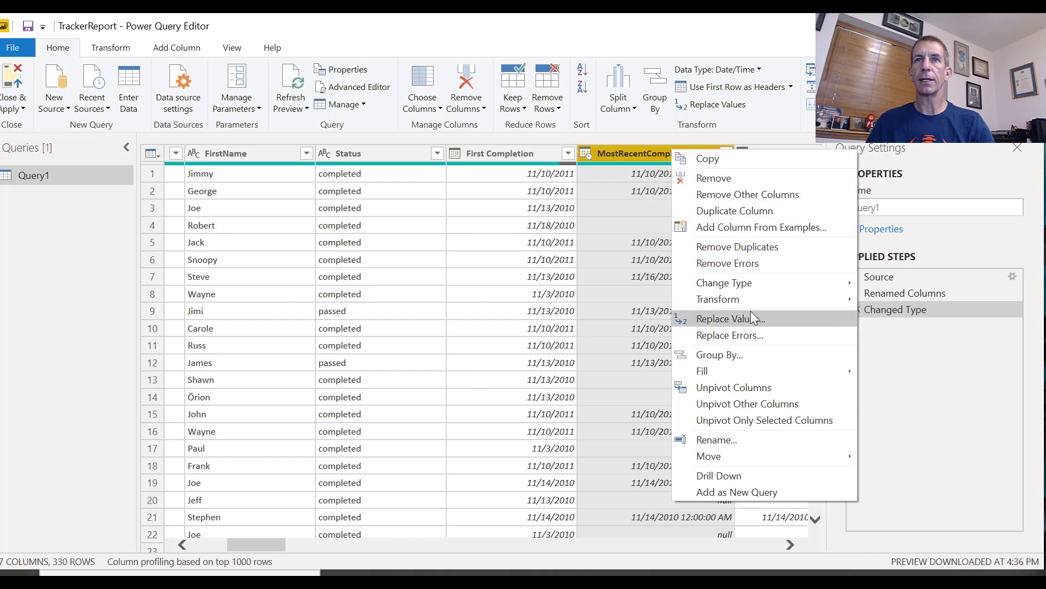
pyautogui.click(741, 440)
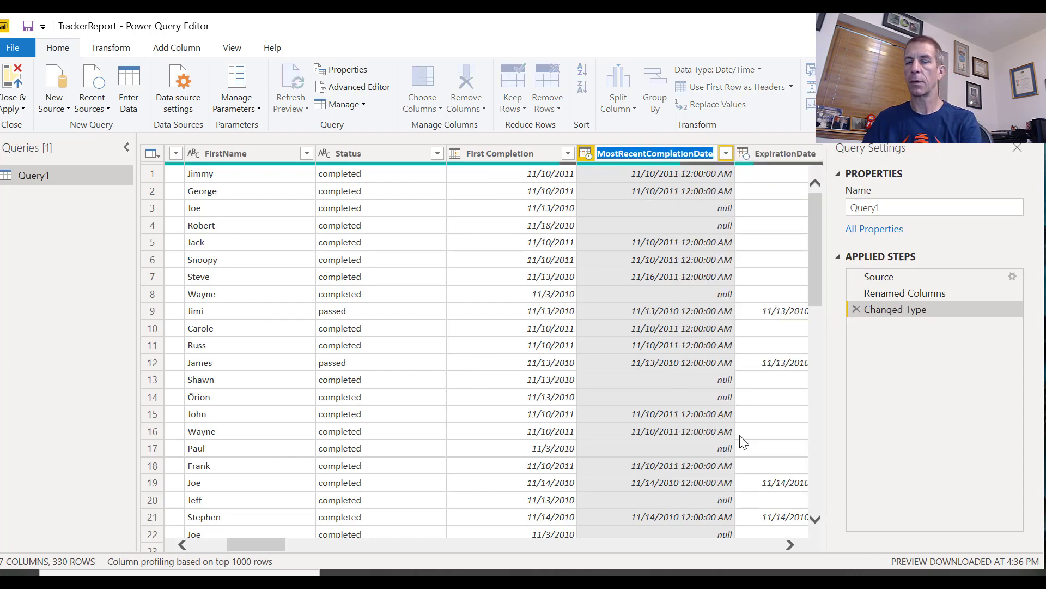
pyautogui.write('M')
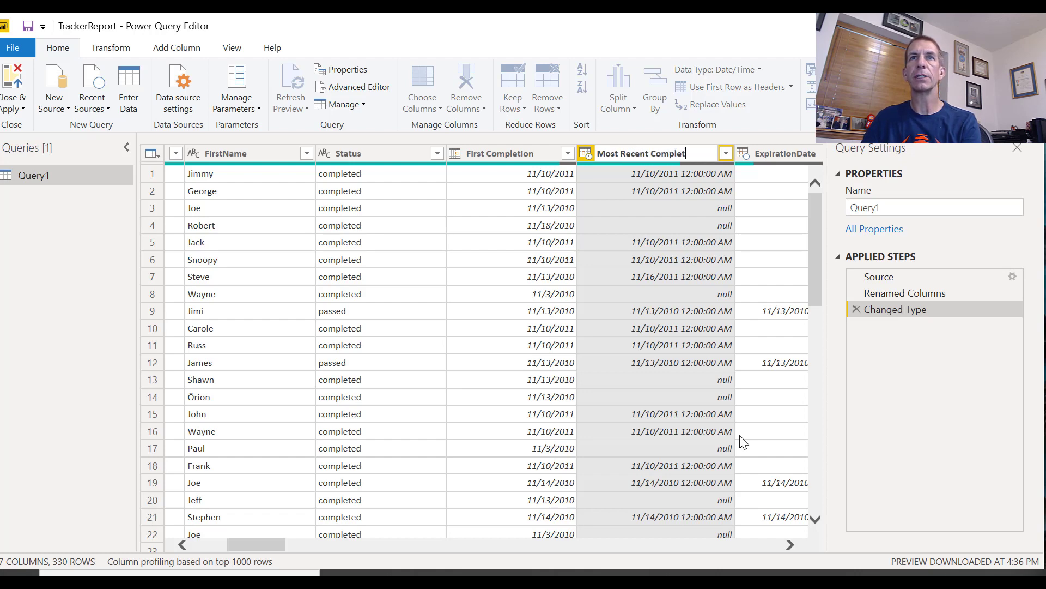
pyautogui.press('Return')
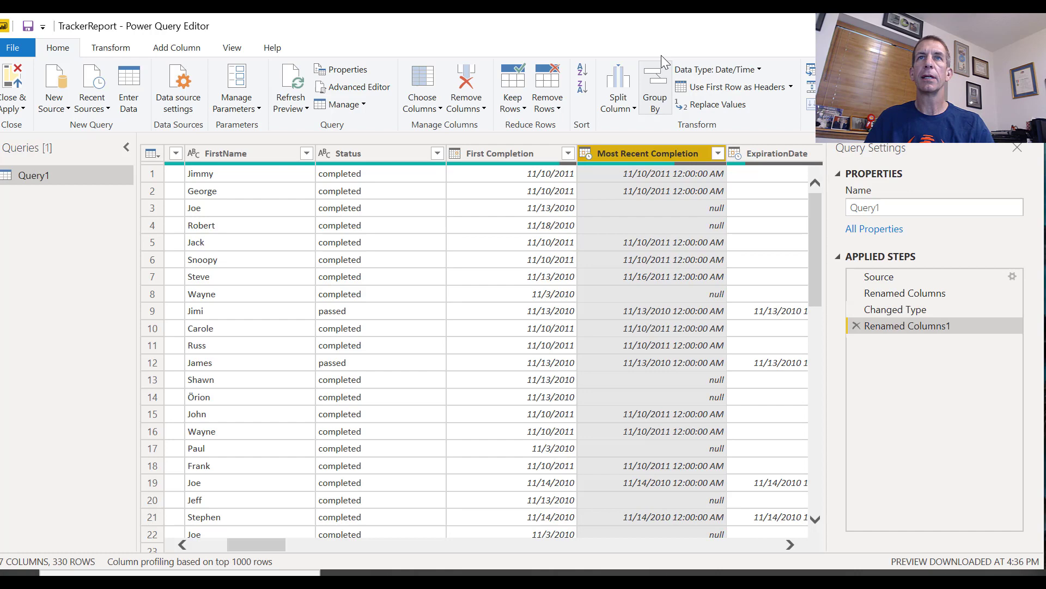
pyautogui.rightClick(671, 153)
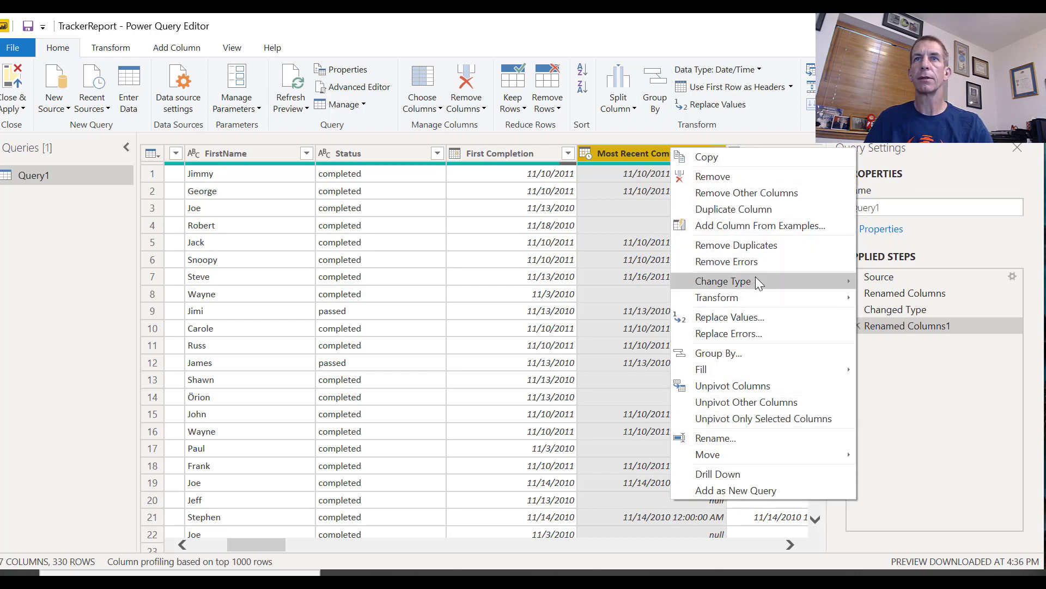
pyautogui.moveTo(804, 283)
pyautogui.click(896, 366)
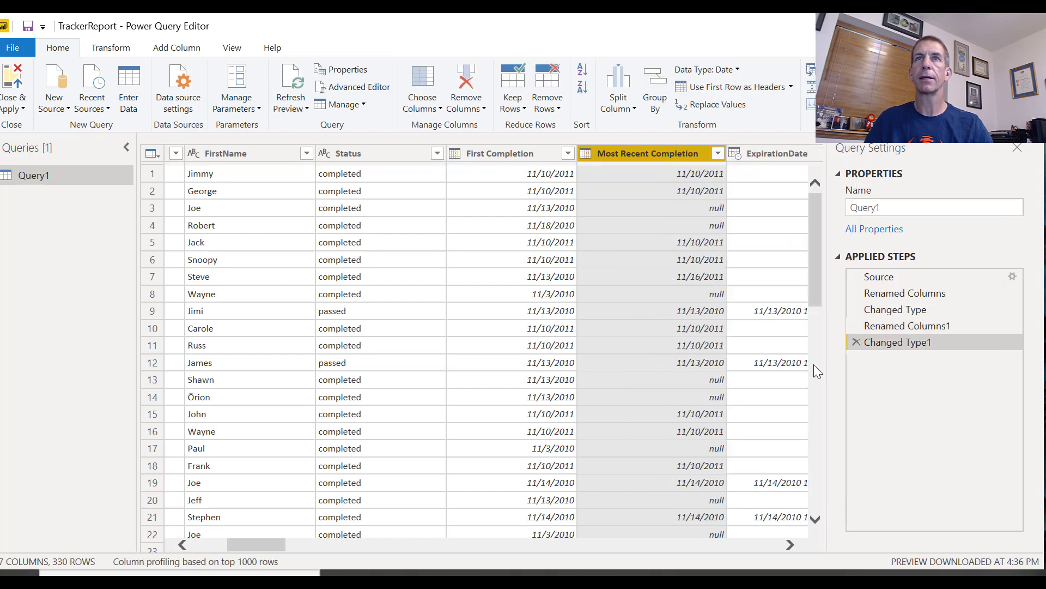
# Rename the StudentInfoLF column to Student
pyautogui.click(636, 549)
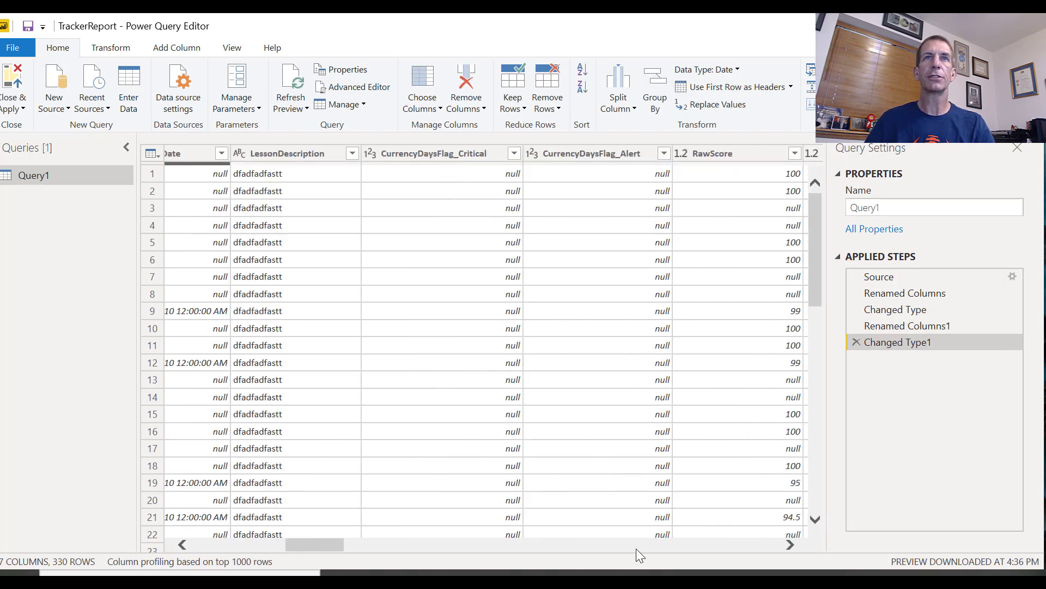
pyautogui.click(636, 549)
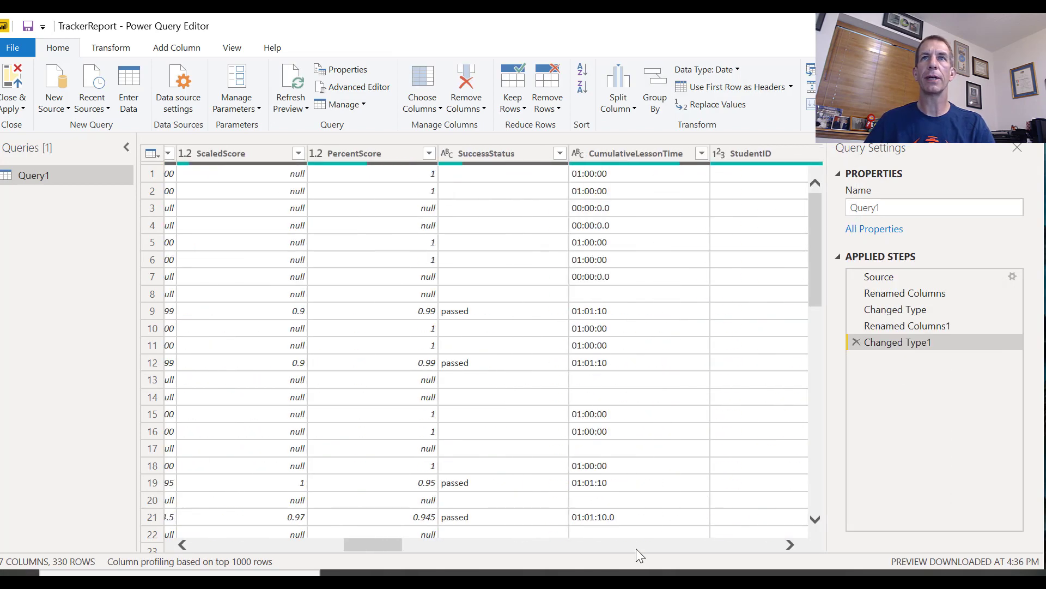
pyautogui.click(636, 549)
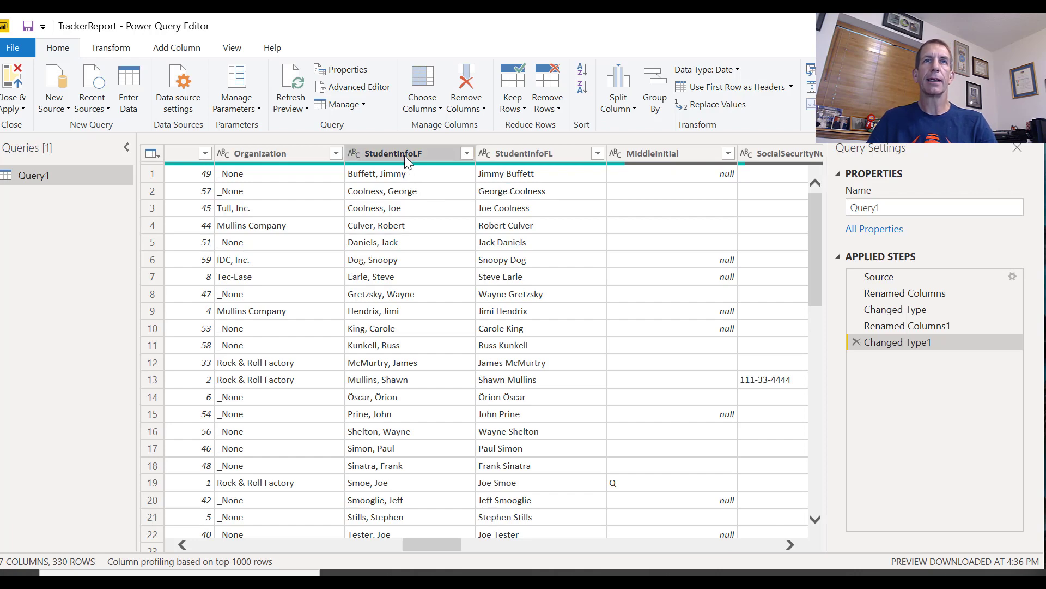
pyautogui.rightClick(405, 155)
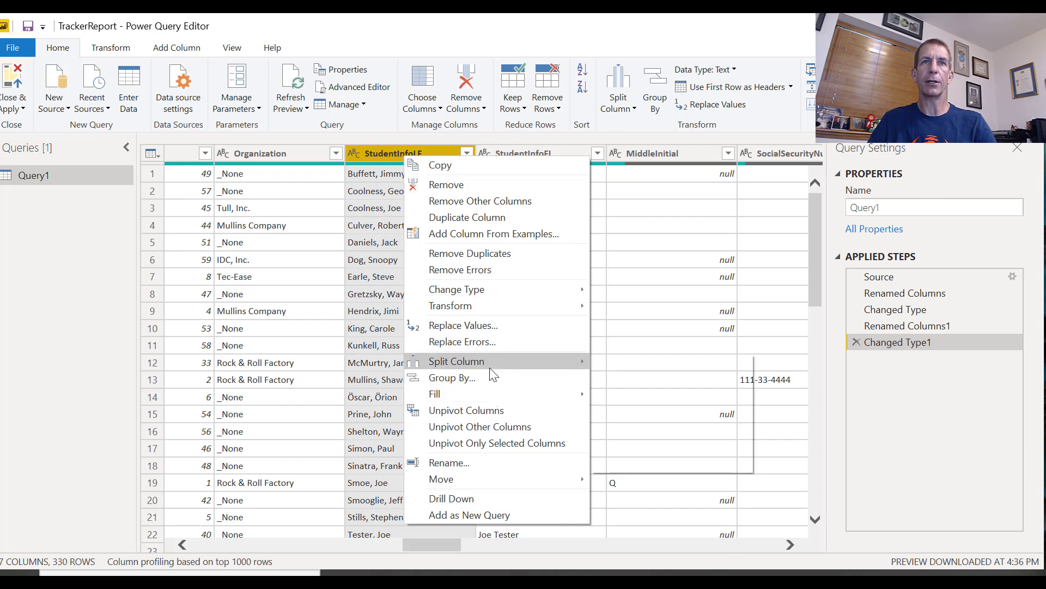
pyautogui.moveTo(480, 361)
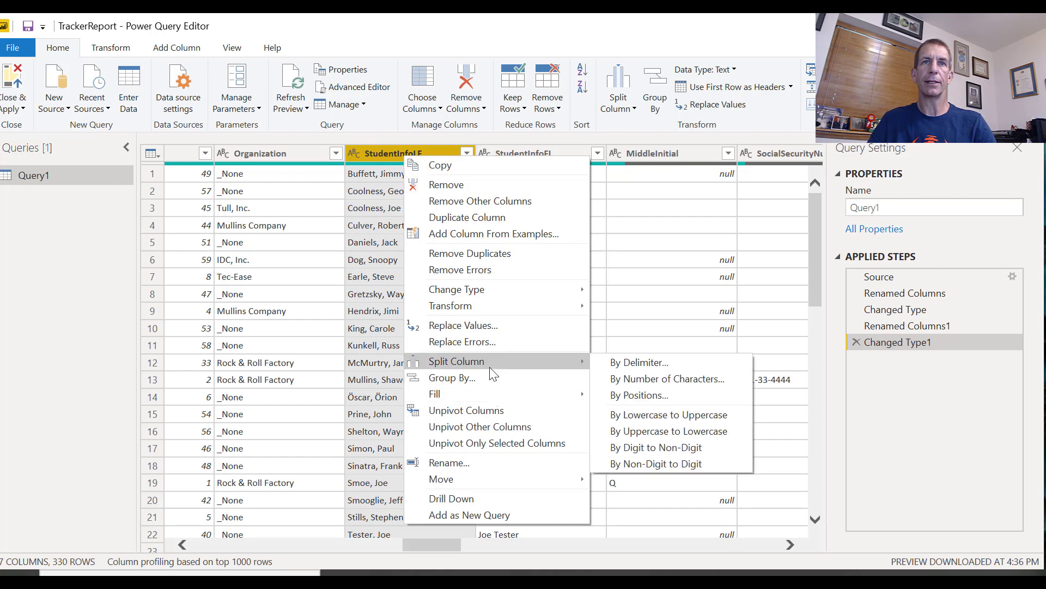
pyautogui.click(496, 468)
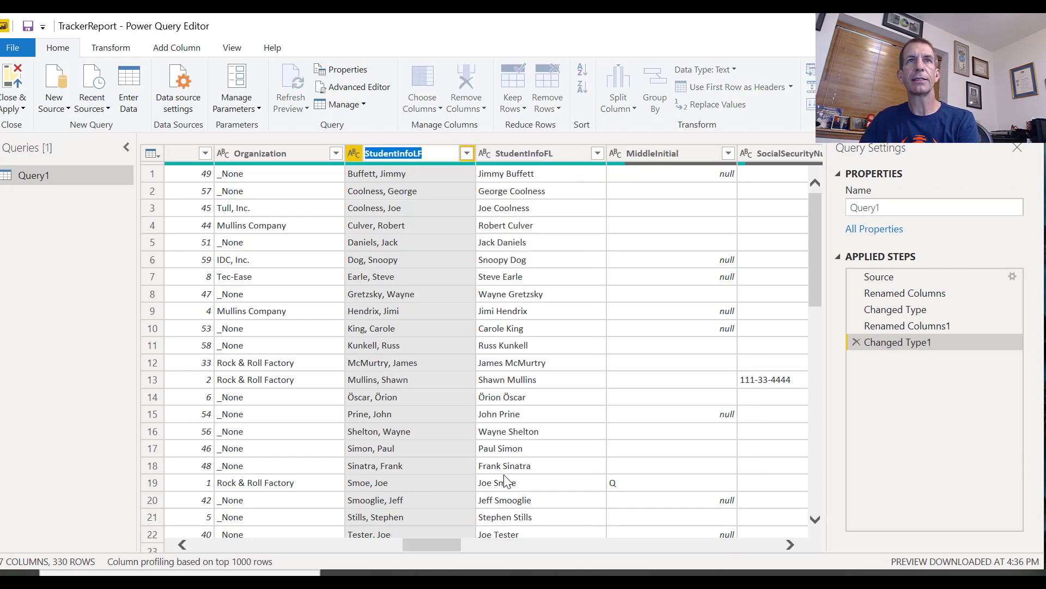
pyautogui.write('Student')
pyautogui.press('Return')
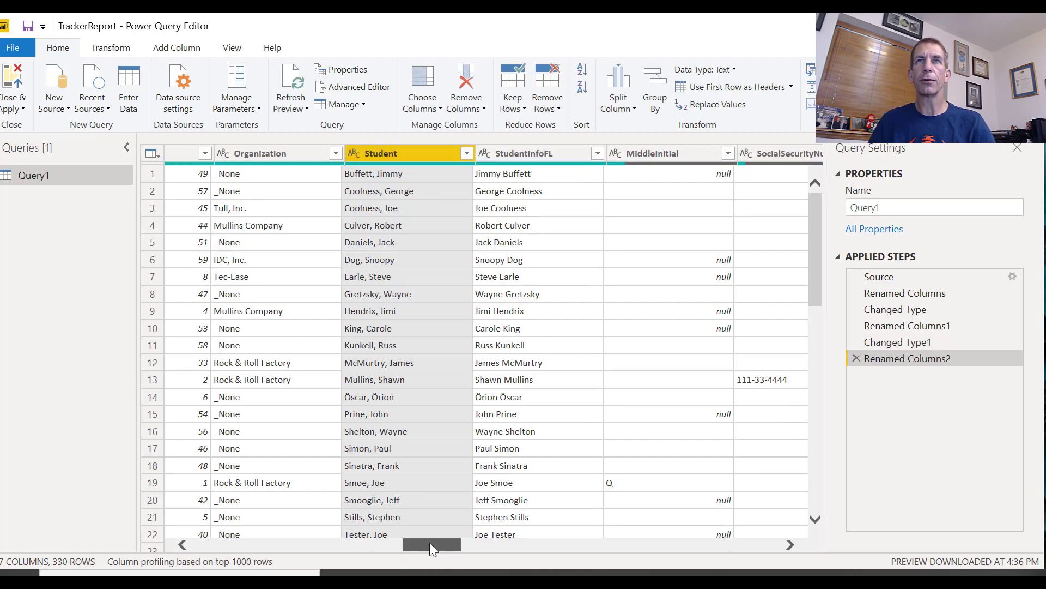
# Add an index column starting from 1 to Query1, and close and apply the query changes
pyautogui.moveTo(430, 542); pyautogui.dragTo(106, 527)
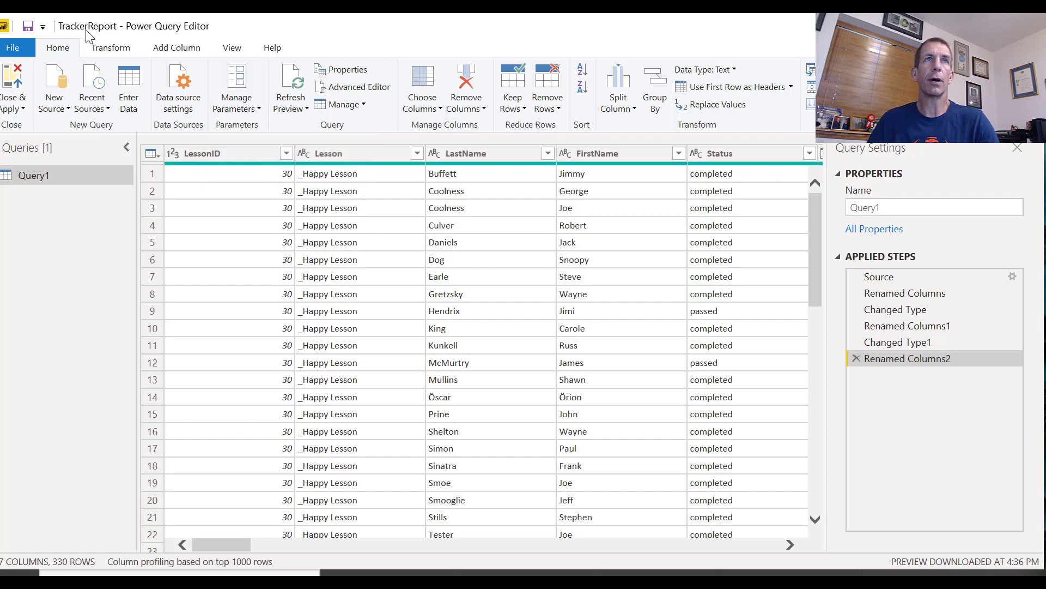
pyautogui.click(178, 49)
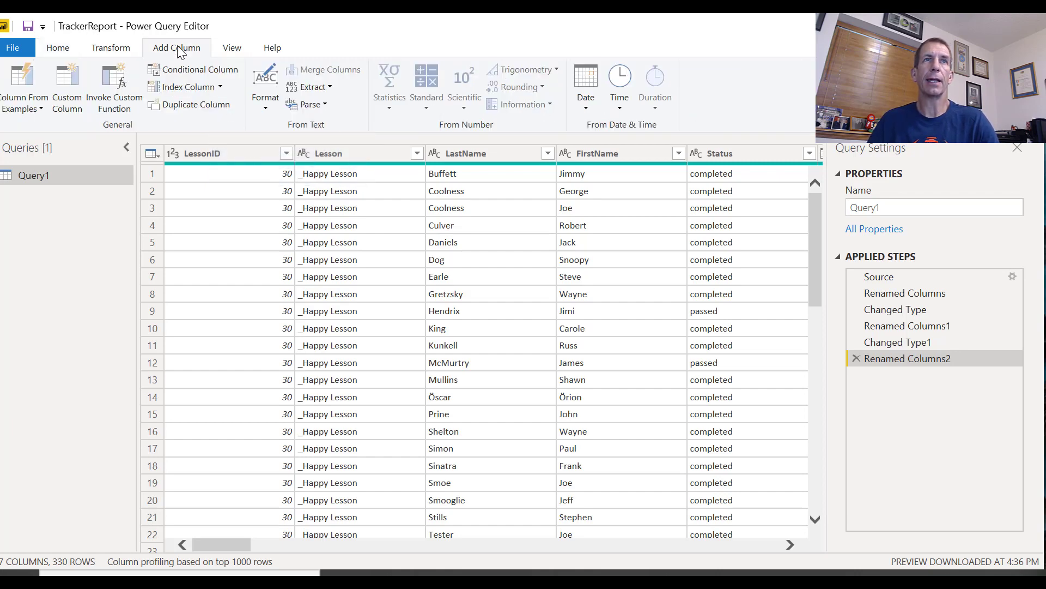
pyautogui.click(218, 89)
pyautogui.click(212, 123)
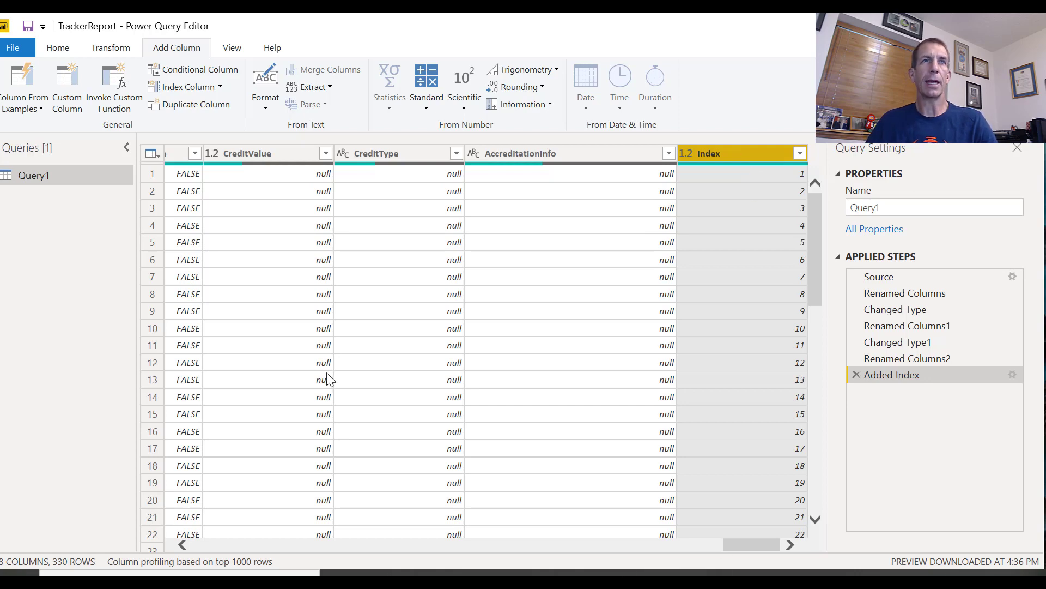
pyautogui.click(19, 52)
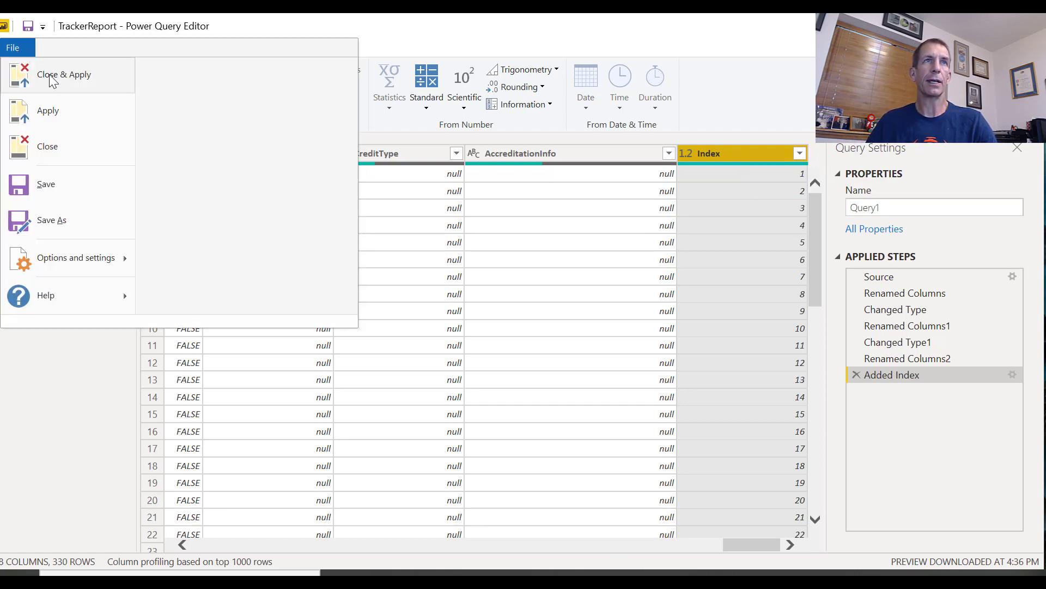
pyautogui.click(56, 82)
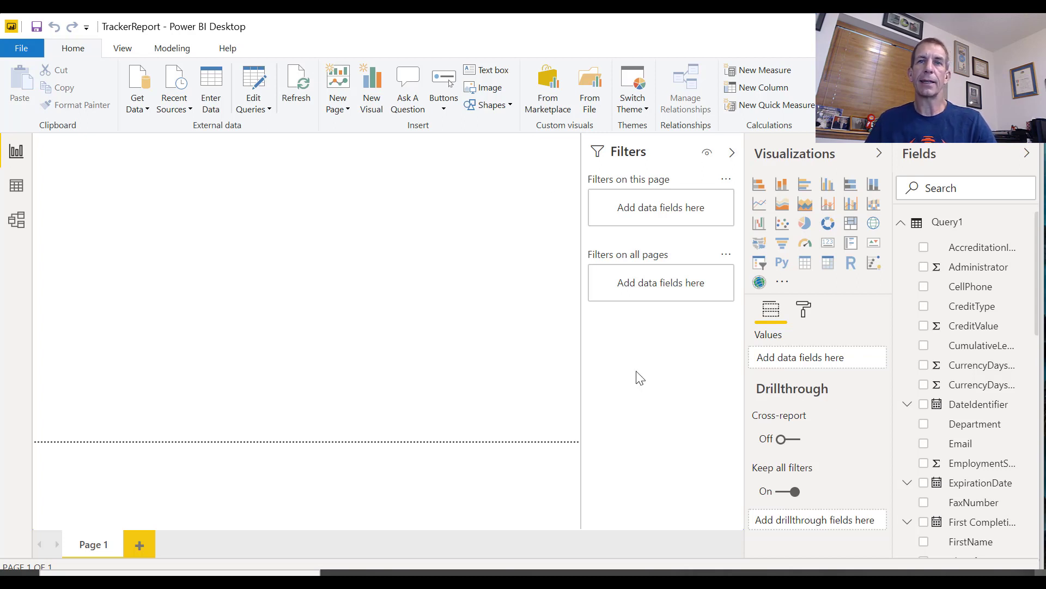
# Switch to Chrome to examine the header and columns of the Tracker.Net Student Information report, and return to Power BI Desktop
pyautogui.moveTo(609, 573)
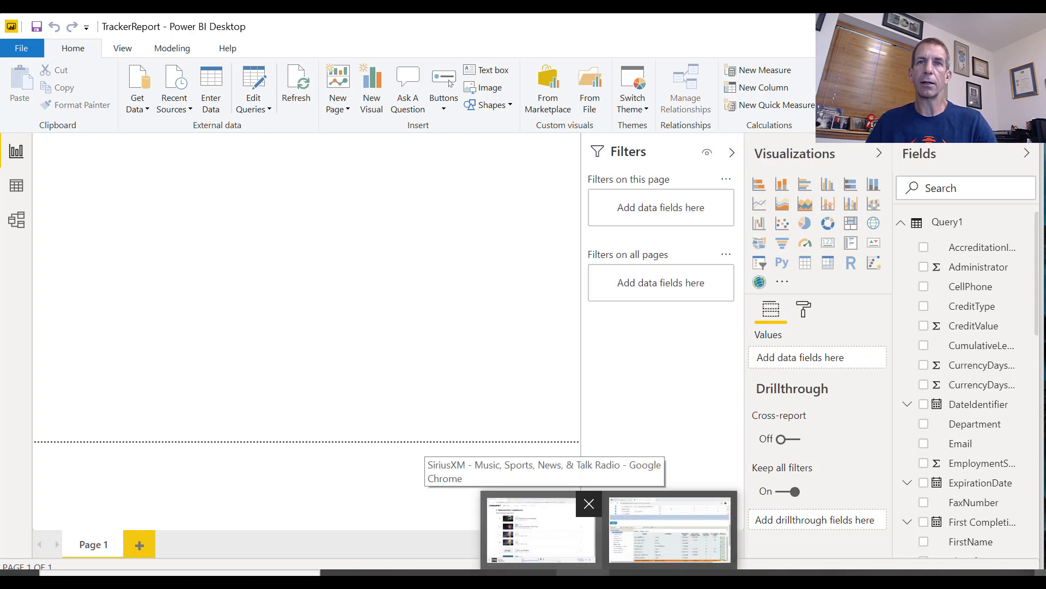
pyautogui.click(670, 530)
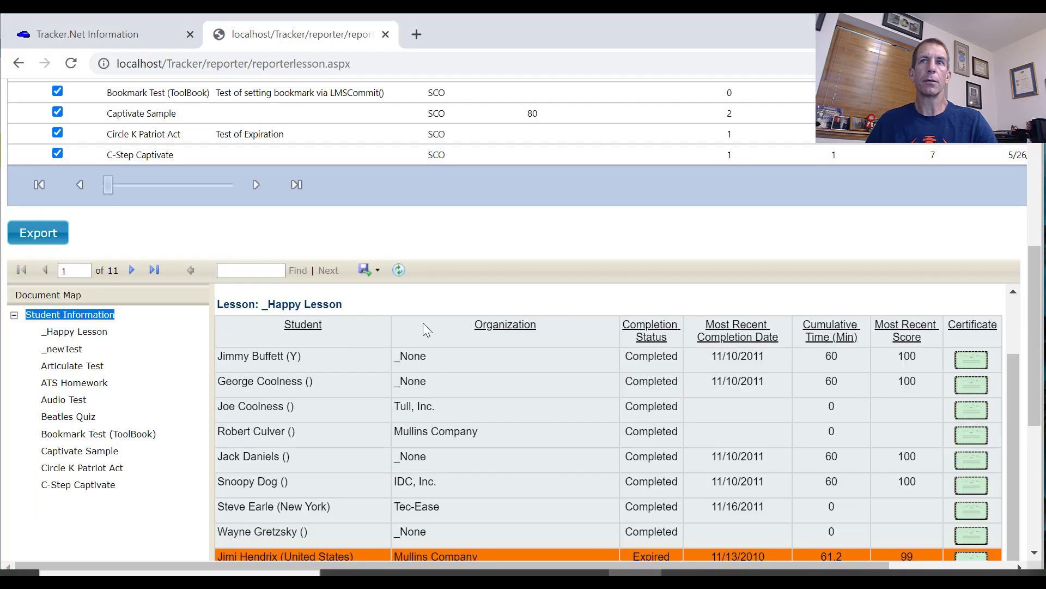
pyautogui.moveTo(1015, 406); pyautogui.dragTo(1008, 351)
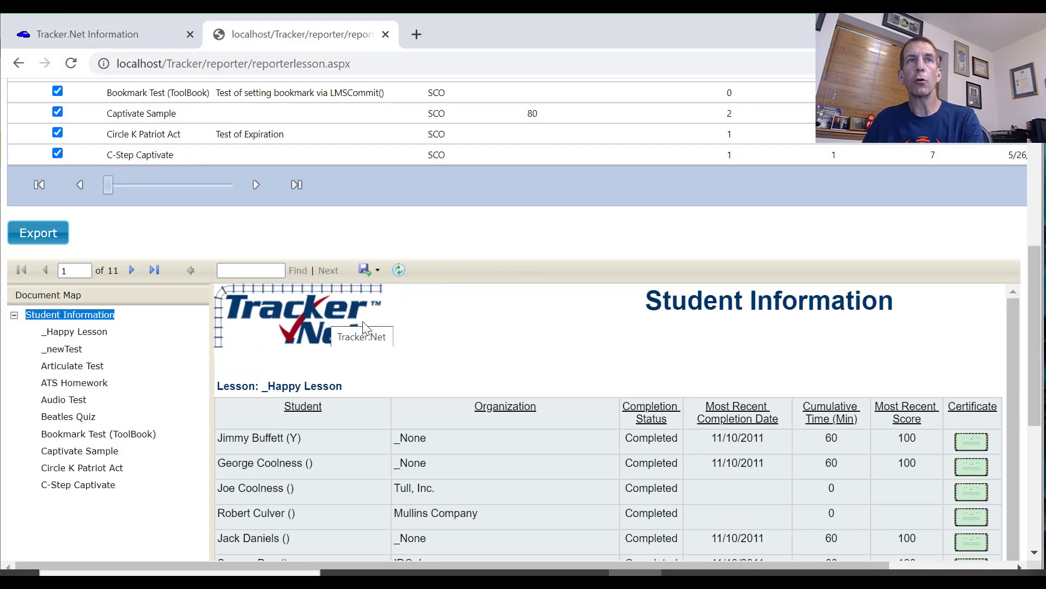
pyautogui.hotkey('alt', 'Tab')
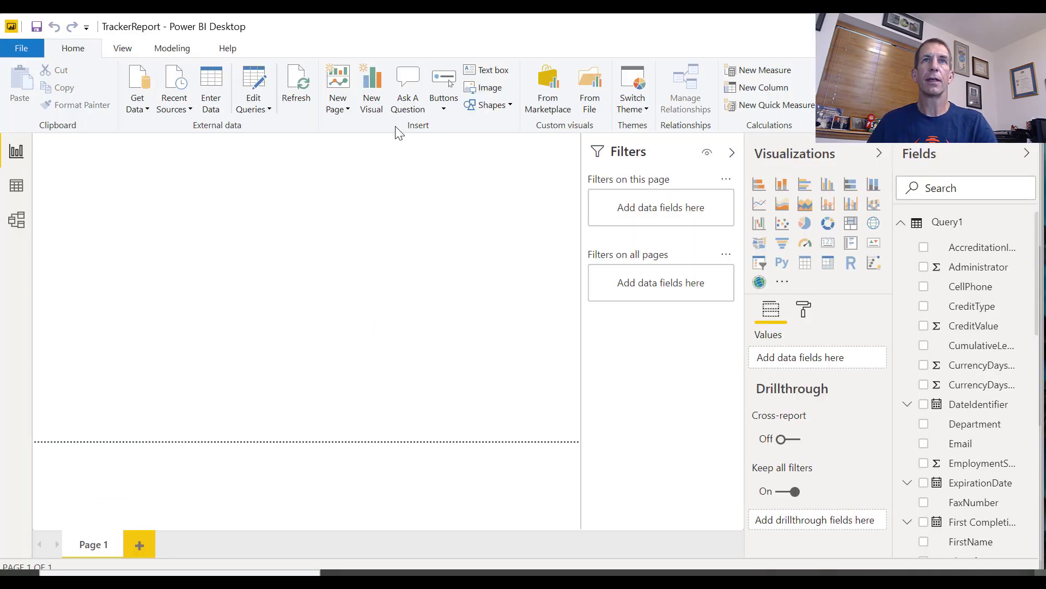
# Insert the Tracker.Net logo image from the D: drive folder VBTrainProducts\Tracker\Tracker6\Deploy\Unlimited\images
pyautogui.click(484, 88)
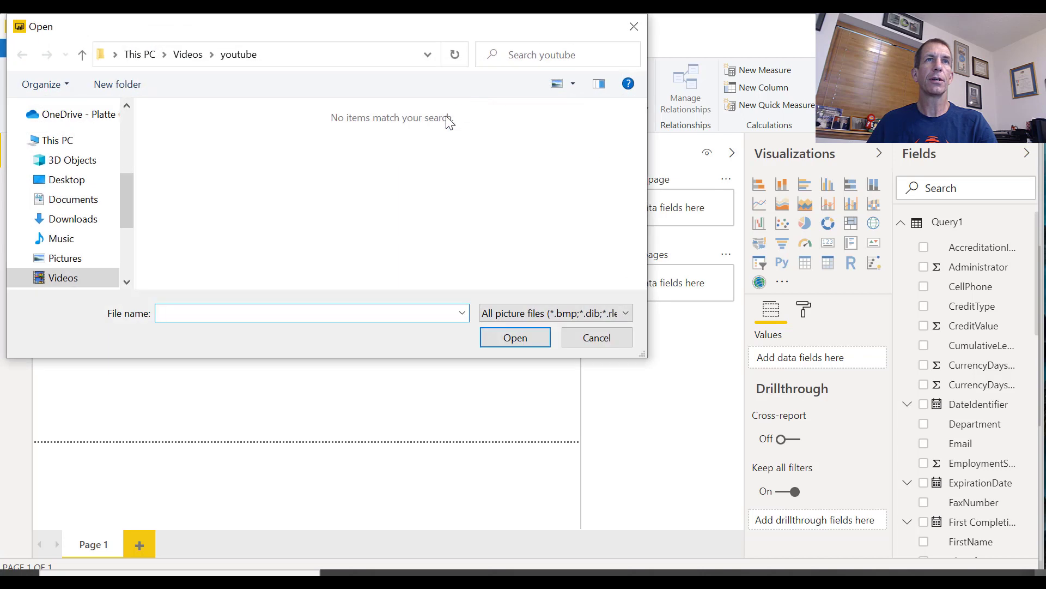
pyautogui.click(142, 54)
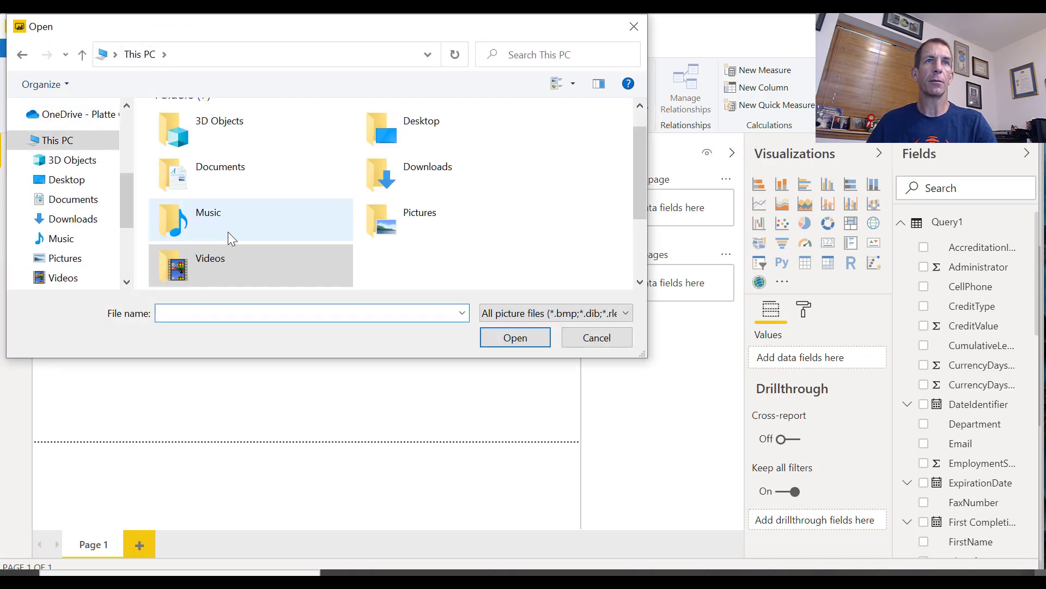
pyautogui.scroll(-3, 123, 250)
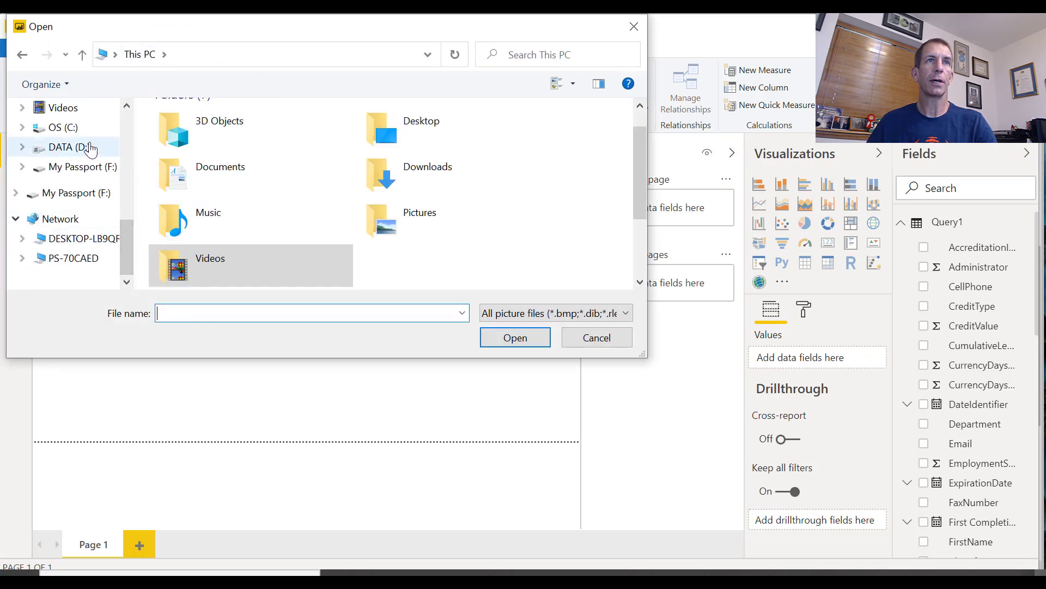
pyautogui.click(71, 147)
pyautogui.scroll(-5, 273, 220)
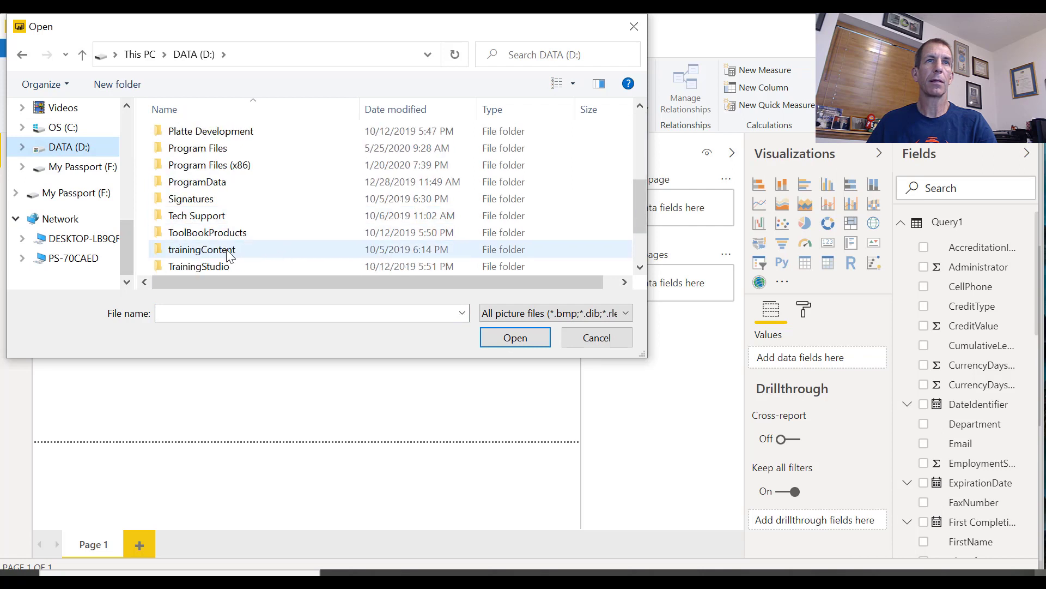
pyautogui.doubleClick(217, 215)
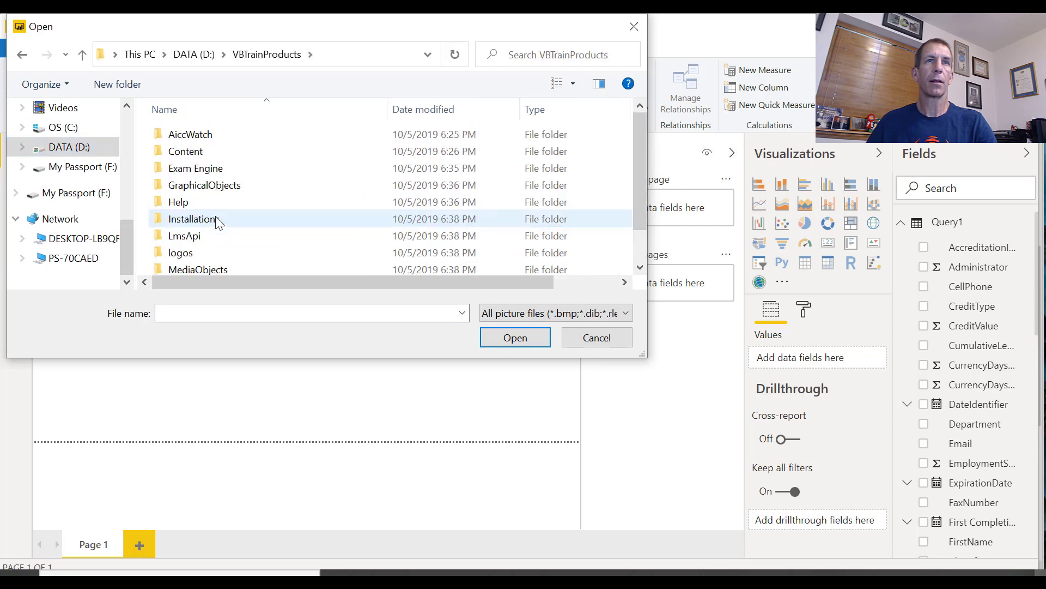
pyautogui.scroll(-1, 223, 256)
pyautogui.doubleClick(183, 266)
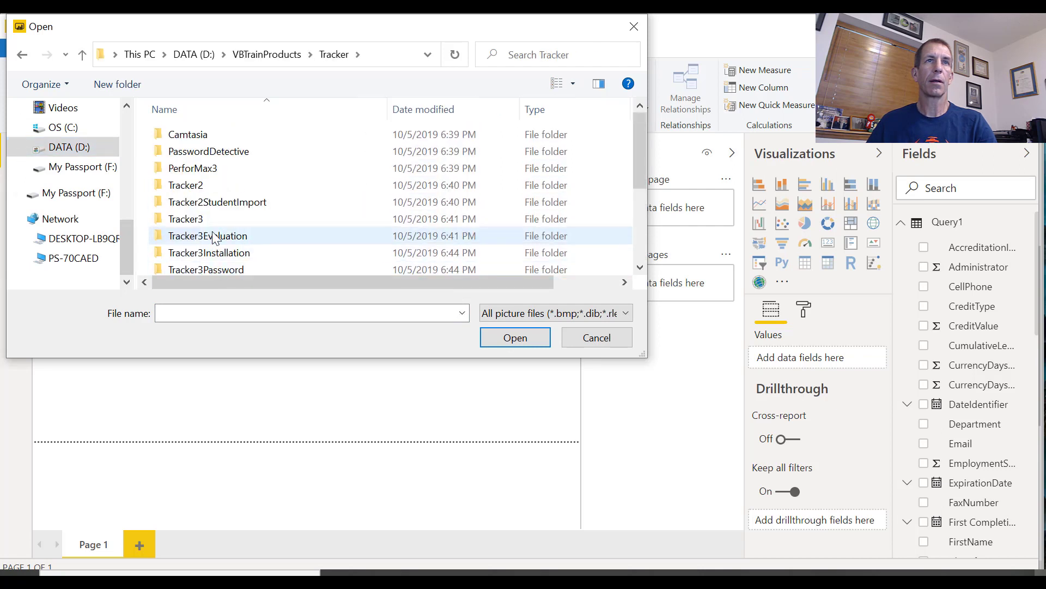
pyautogui.scroll(-3, 217, 237)
pyautogui.doubleClick(188, 200)
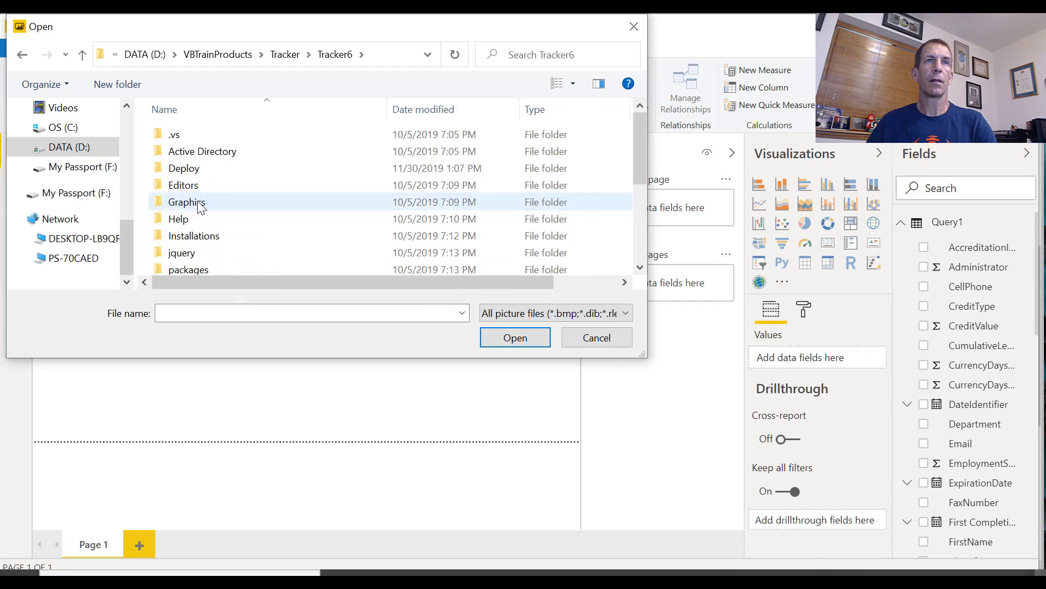
pyautogui.doubleClick(185, 169)
pyautogui.doubleClick(194, 218)
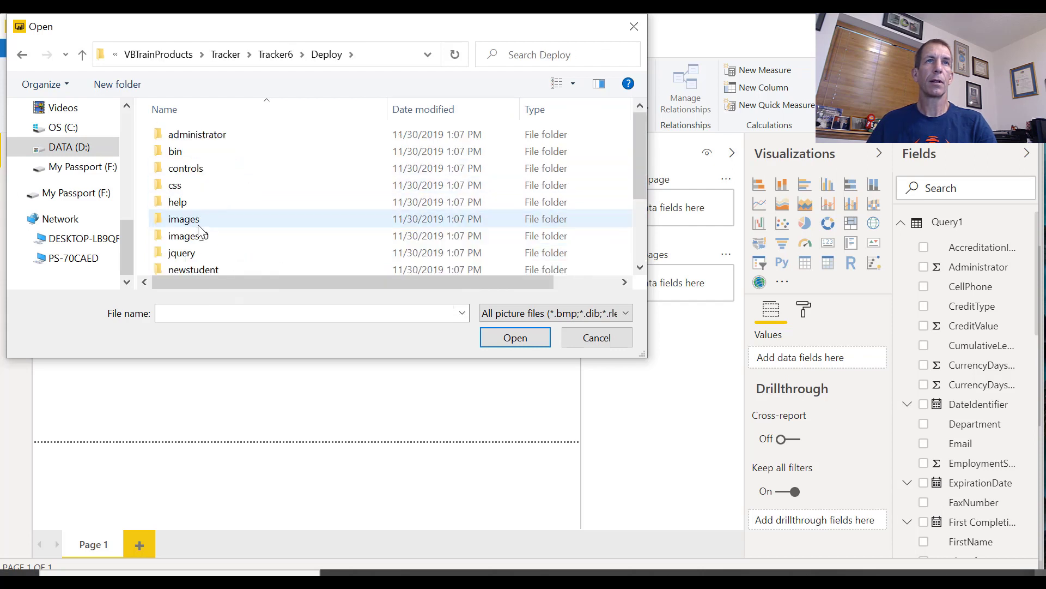
pyautogui.doubleClick(197, 220)
pyautogui.scroll(-10, 410, 244)
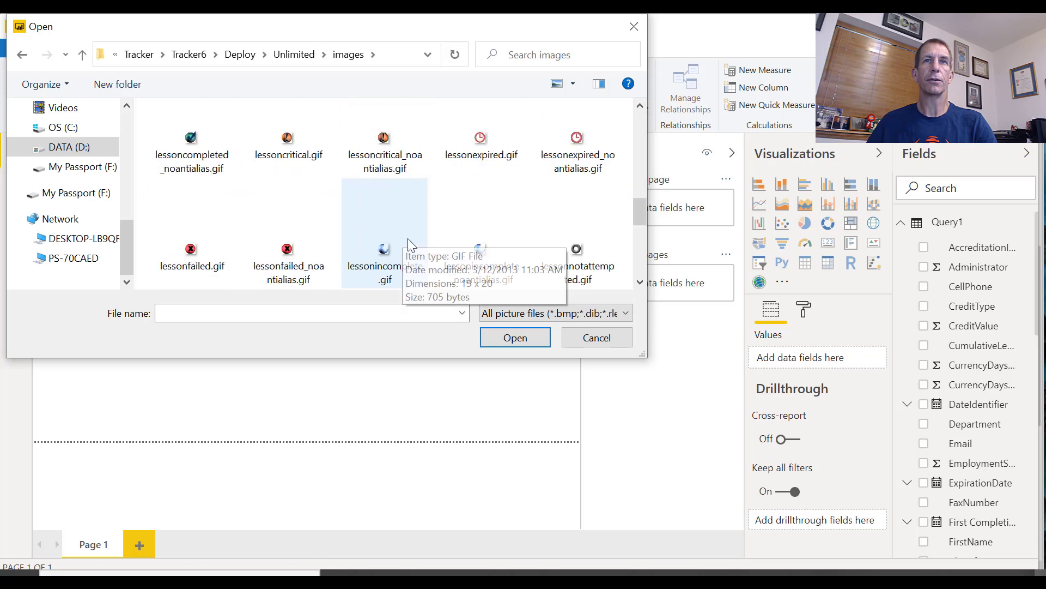
pyautogui.doubleClick(461, 134)
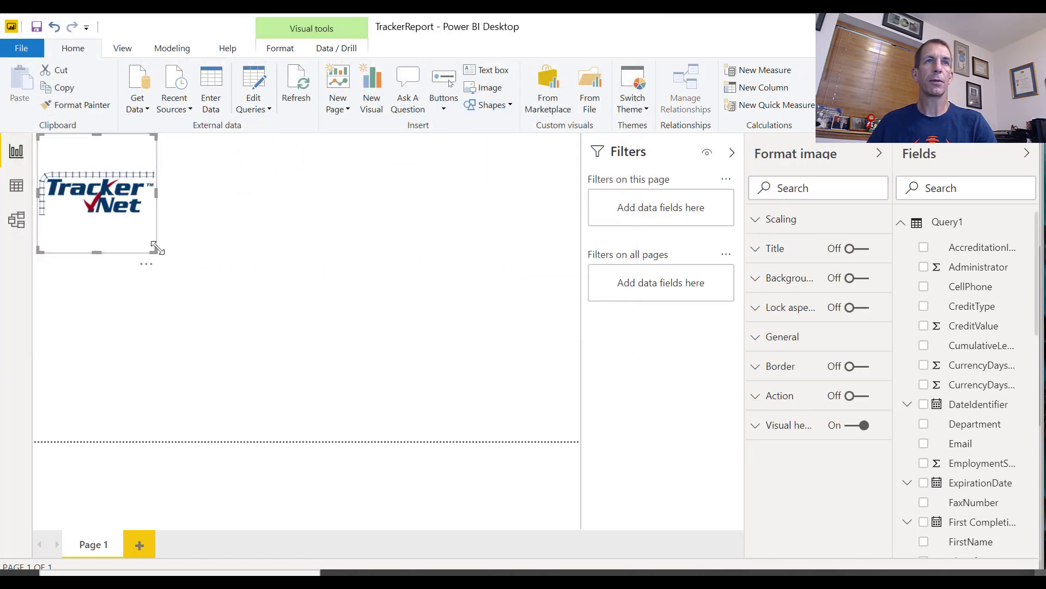
# Resize the logo's frame to a wide, short rectangle and place it in the lower-left corner of the report page
pyautogui.moveTo(156, 249); pyautogui.dragTo(197, 200)
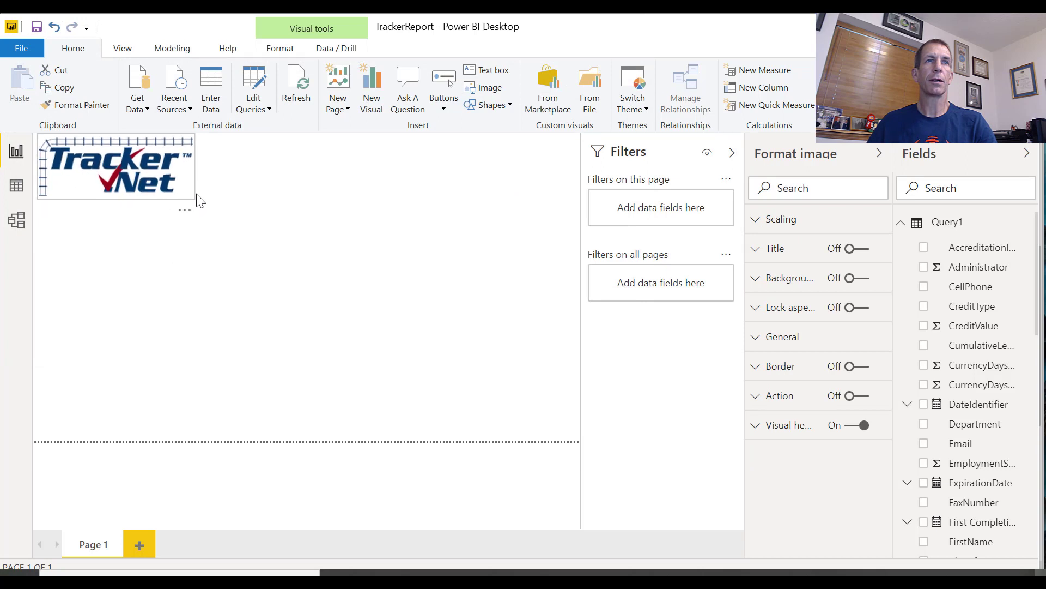
pyautogui.click(199, 201)
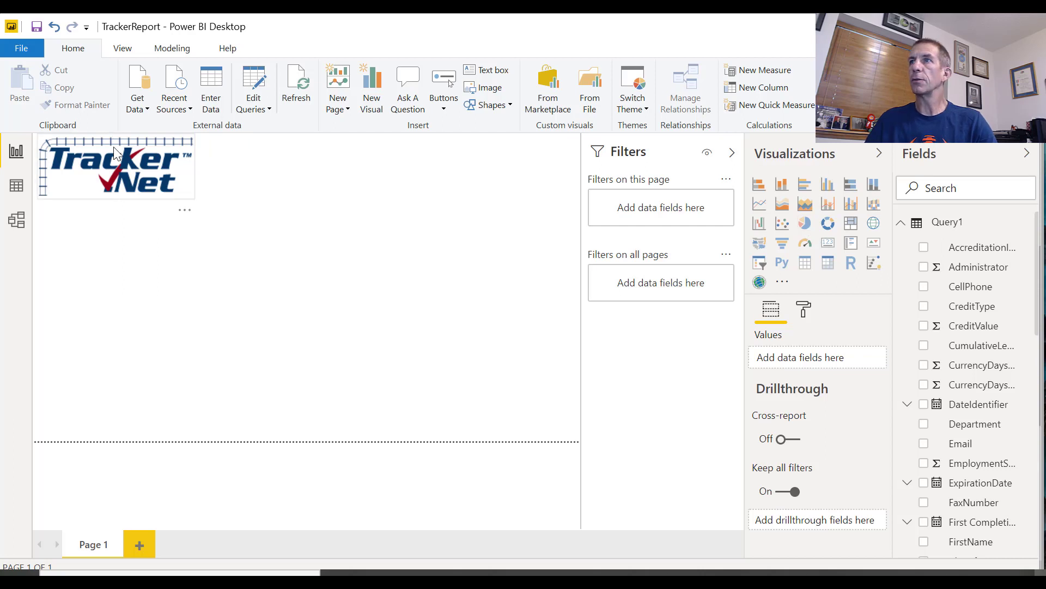
pyautogui.moveTo(113, 158); pyautogui.dragTo(74, 436)
pyautogui.click(70, 486)
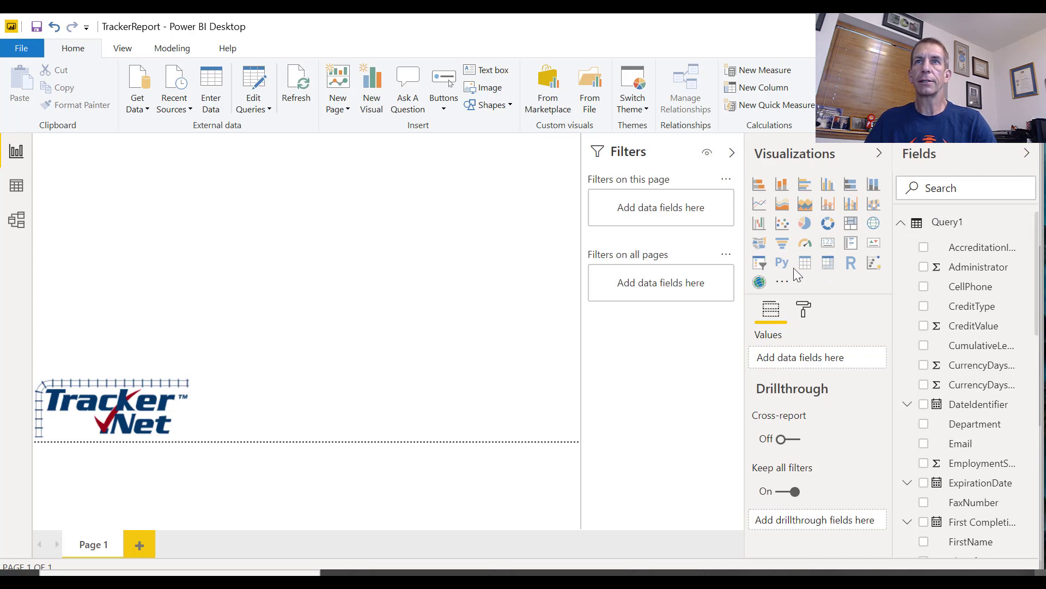
# Add a table visual beside the logo at the page's lower edge and enlarge it upward and to the right
pyautogui.click(807, 270)
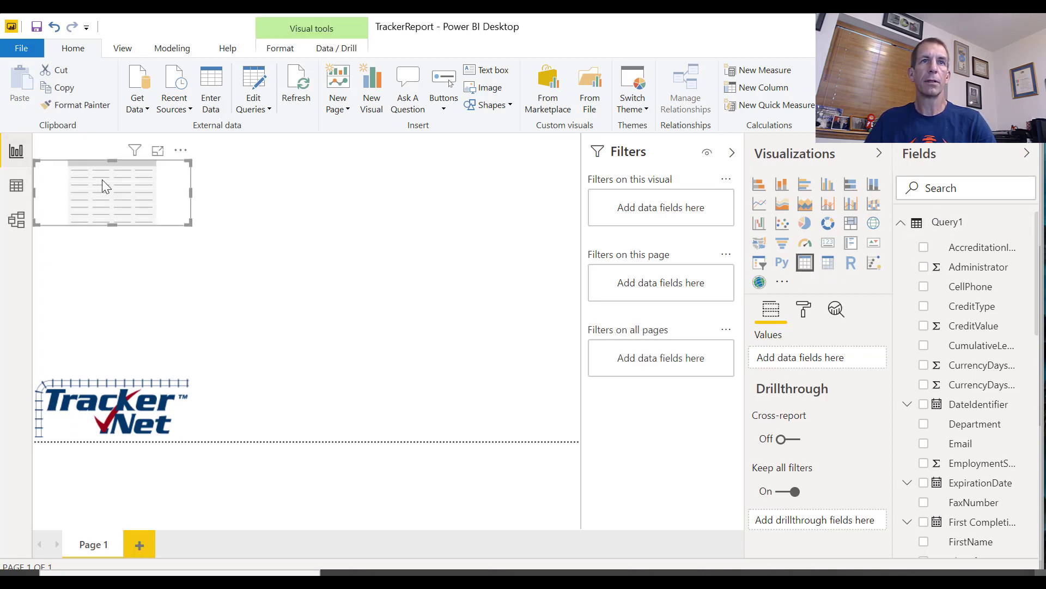
pyautogui.moveTo(102, 179); pyautogui.dragTo(260, 390)
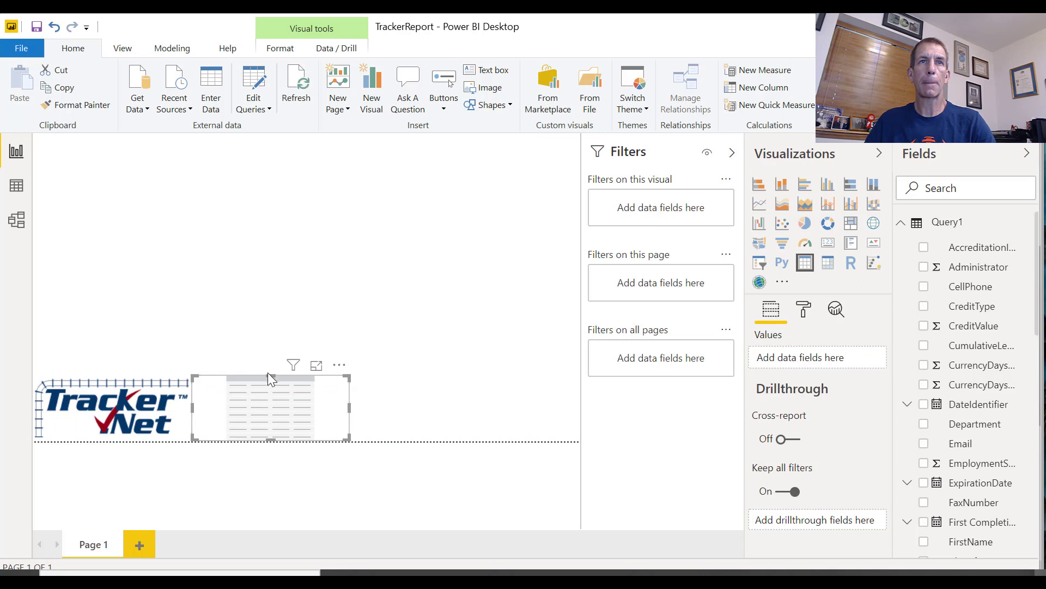
pyautogui.moveTo(267, 373); pyautogui.dragTo(276, 320)
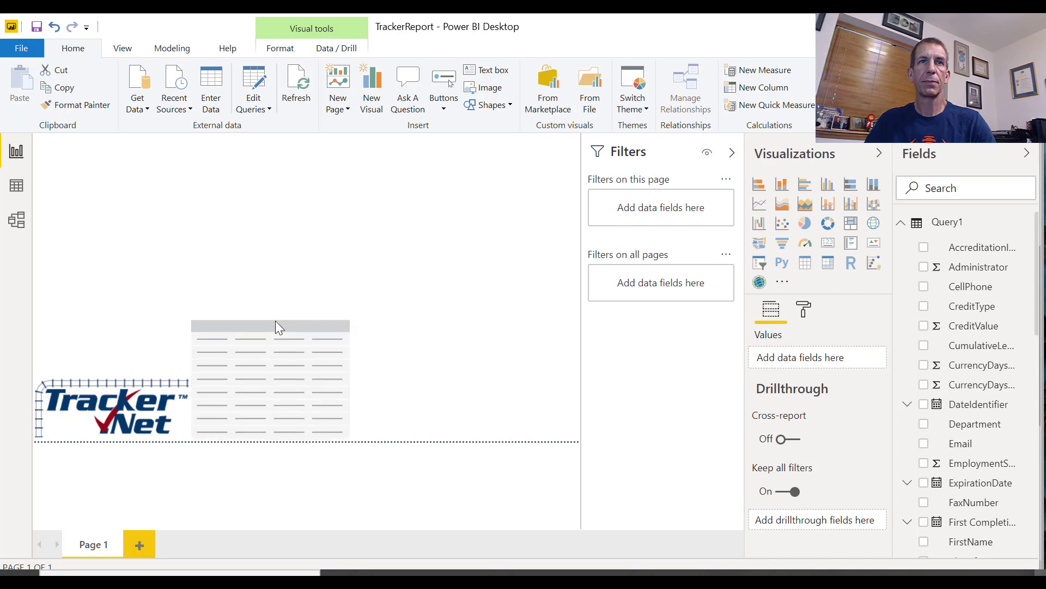
pyautogui.click(338, 385)
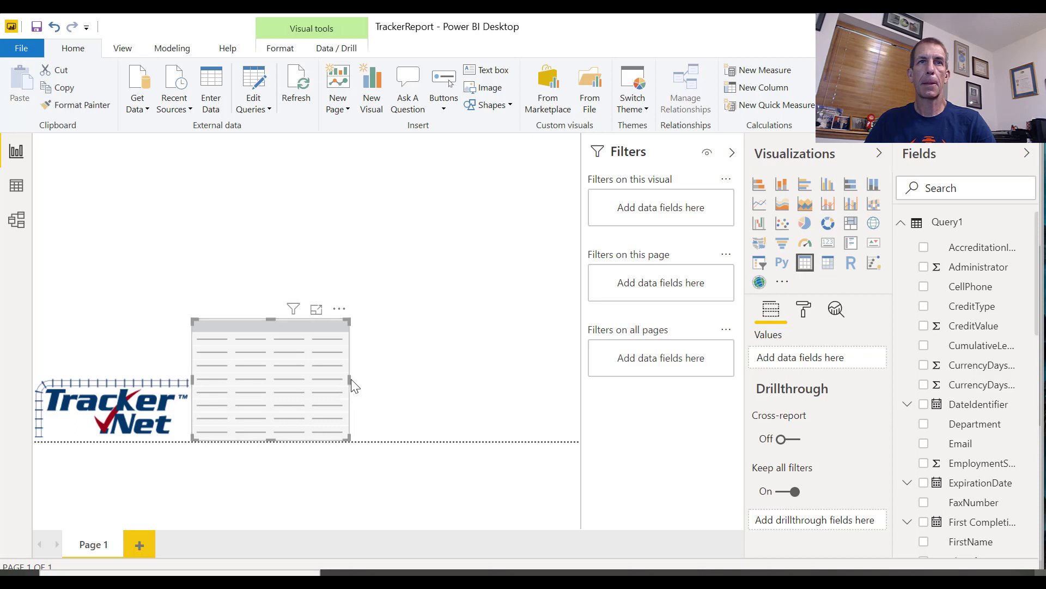
pyautogui.moveTo(346, 377); pyautogui.dragTo(450, 391)
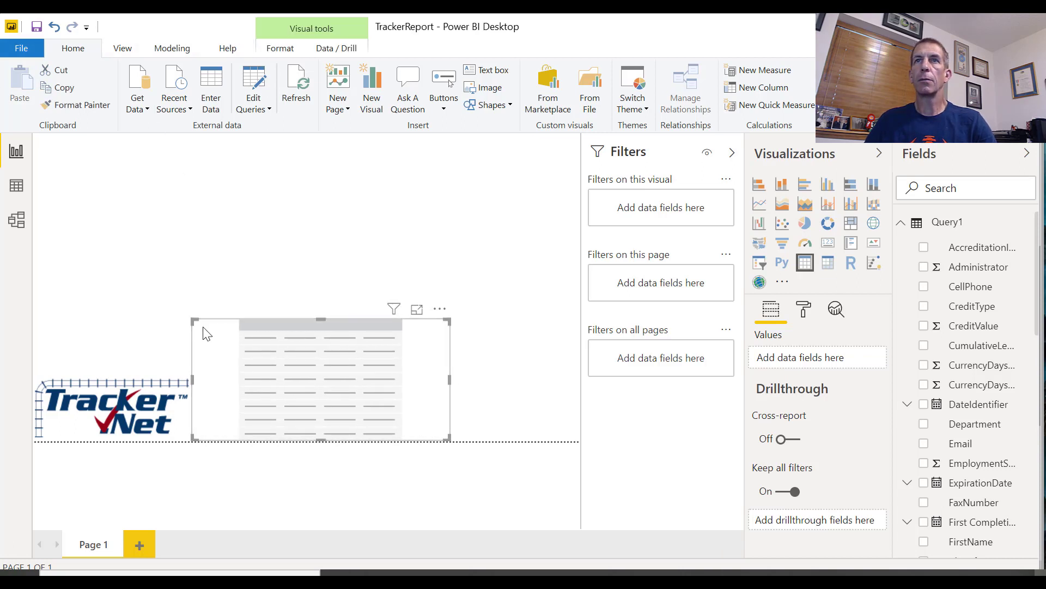
# Convert the table visual to a pie chart, and fit it narrower into the page's lower-right corner
pyautogui.click(809, 229)
pyautogui.moveTo(381, 371); pyautogui.dragTo(510, 379)
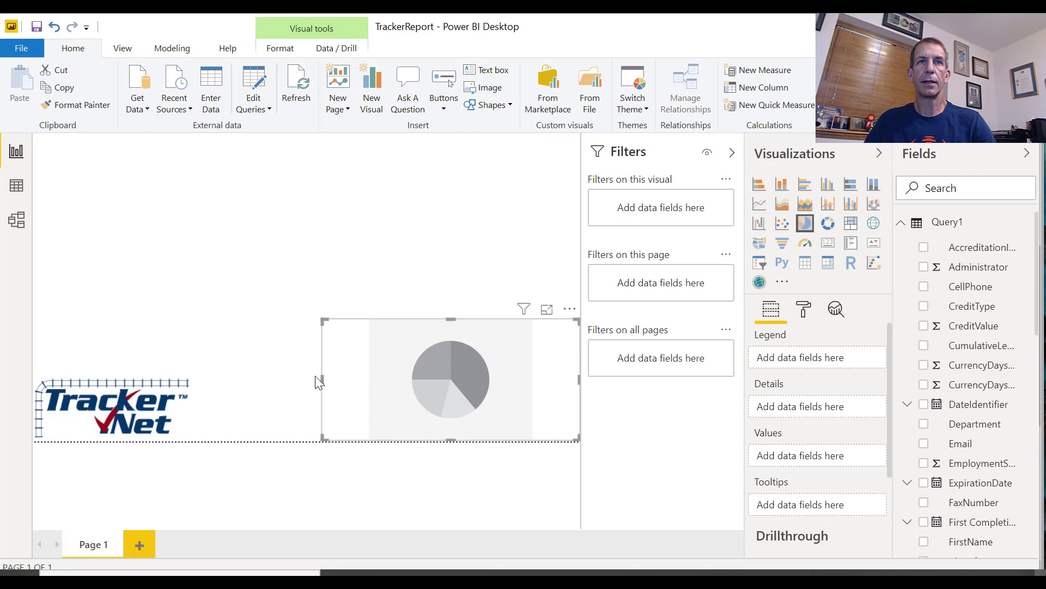
pyautogui.moveTo(319, 381); pyautogui.dragTo(432, 382)
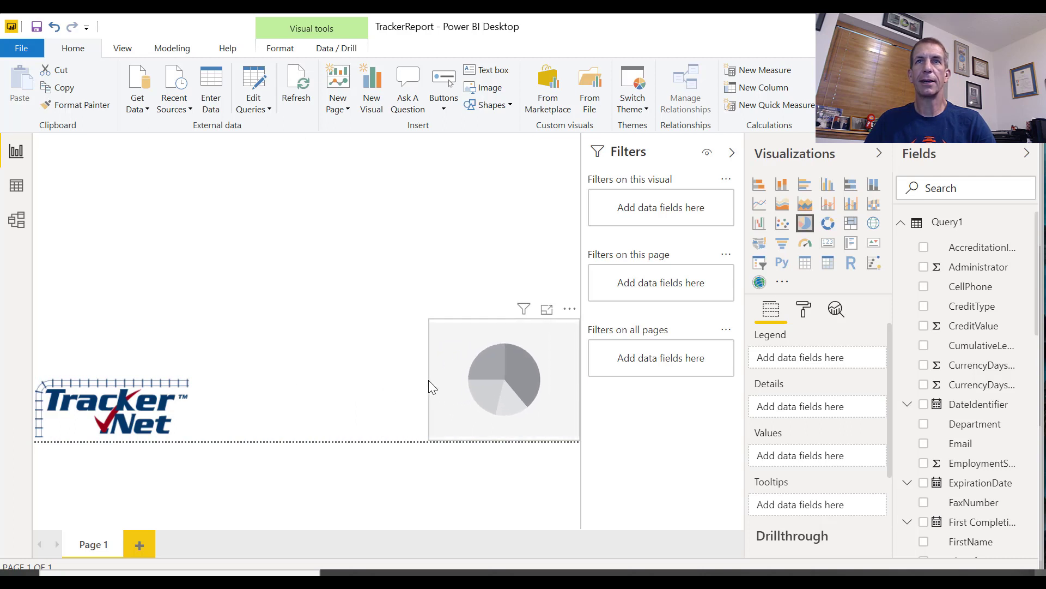
# Add a new table visual and size it to fill the gap between the logo and the pie chart
pyautogui.click(365, 299)
pyautogui.click(805, 263)
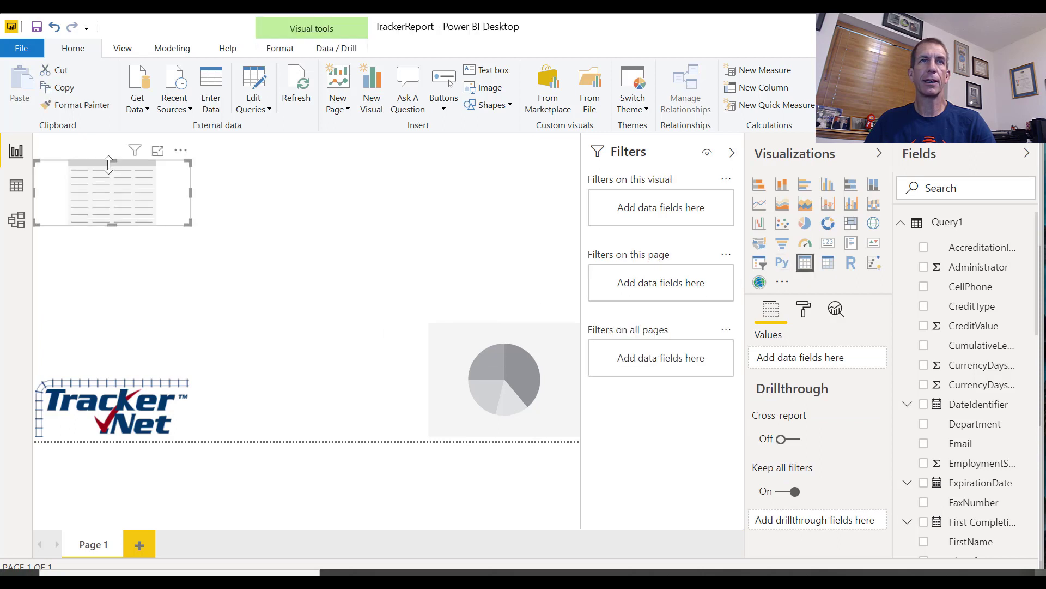
pyautogui.moveTo(109, 165); pyautogui.dragTo(281, 323)
pyautogui.moveTo(349, 379); pyautogui.dragTo(424, 390)
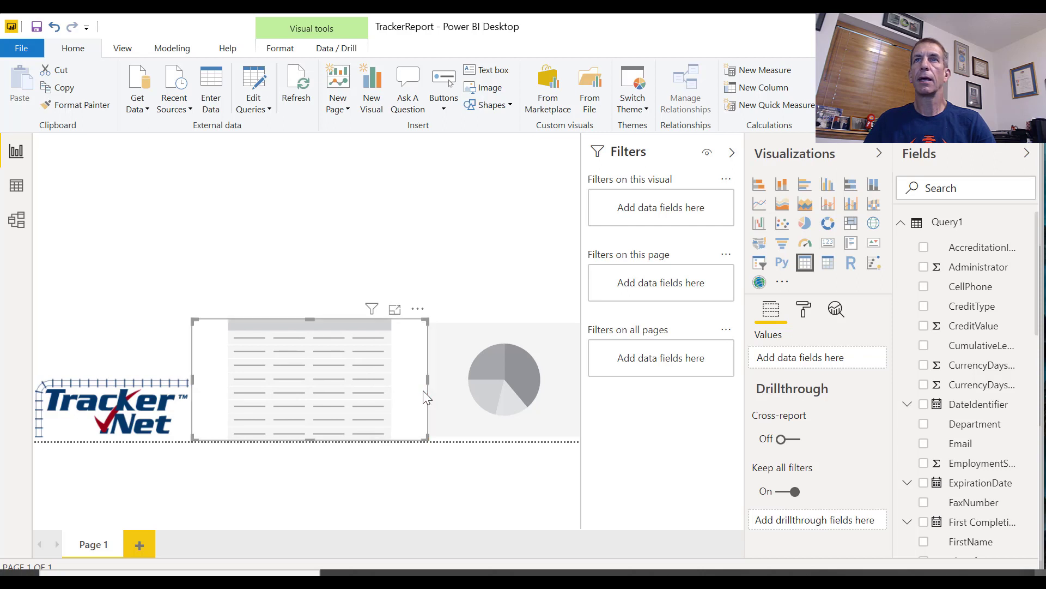
# Add a second pie chart at the page's upper edge and enlarge it down to the top of the table
pyautogui.click(403, 231)
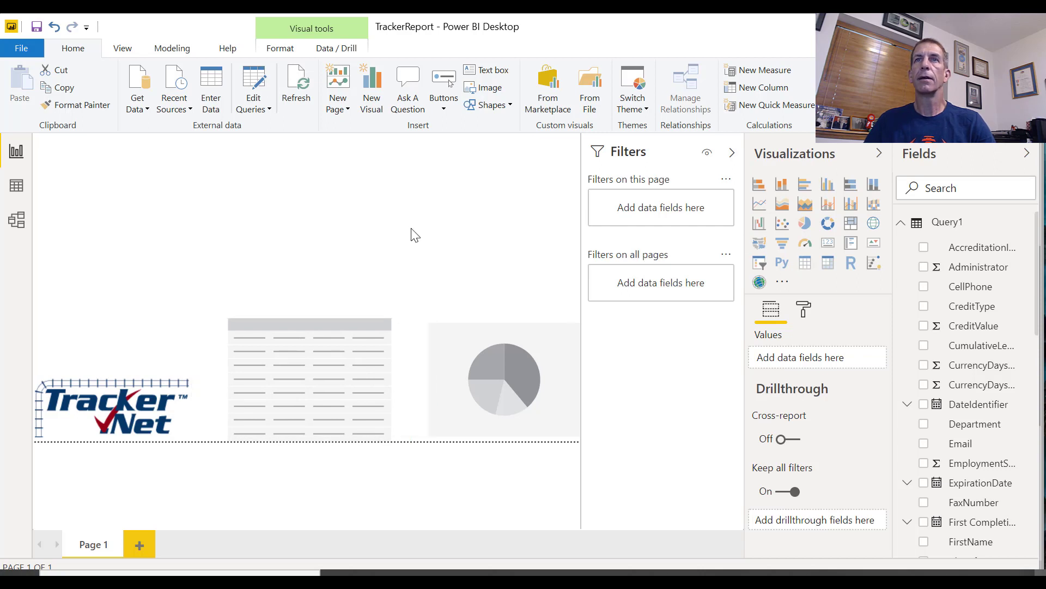
pyautogui.click(805, 223)
pyautogui.moveTo(184, 192); pyautogui.dragTo(341, 158)
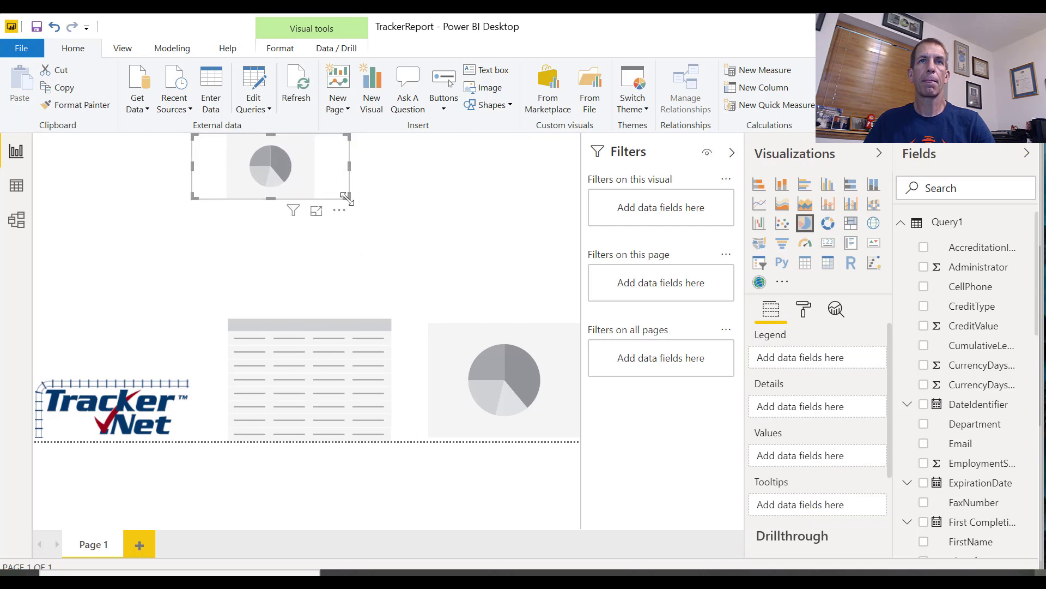
pyautogui.moveTo(347, 198); pyautogui.dragTo(397, 318)
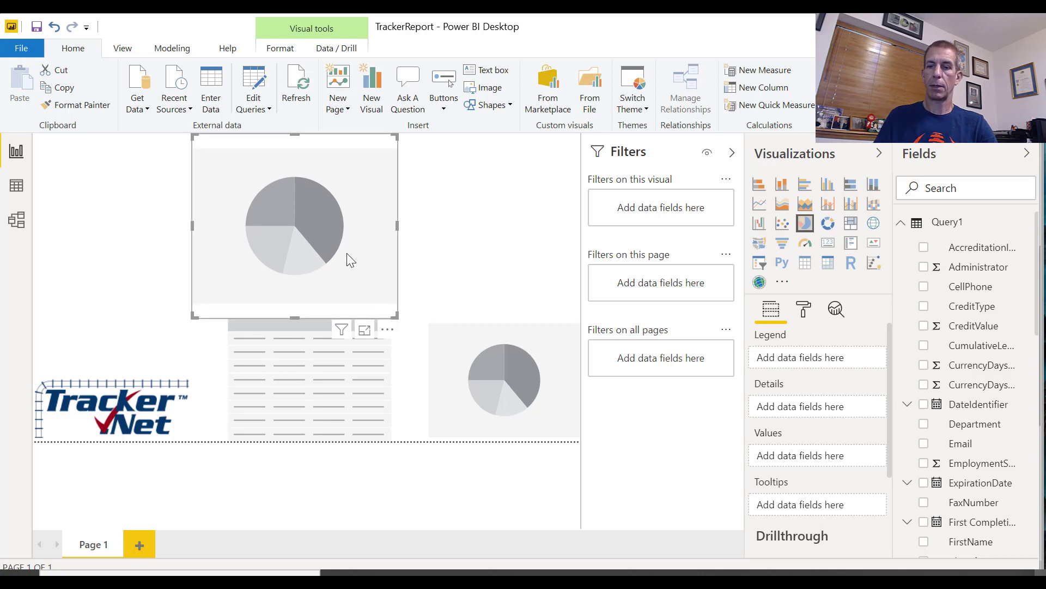
# Duplicate the large upper pie chart and place the copy in the page's upper-right corner
pyautogui.hotkey('ctrl', 'c')
pyautogui.hotkey('ctrl', 'v')
pyautogui.moveTo(339, 244); pyautogui.dragTo(505, 202)
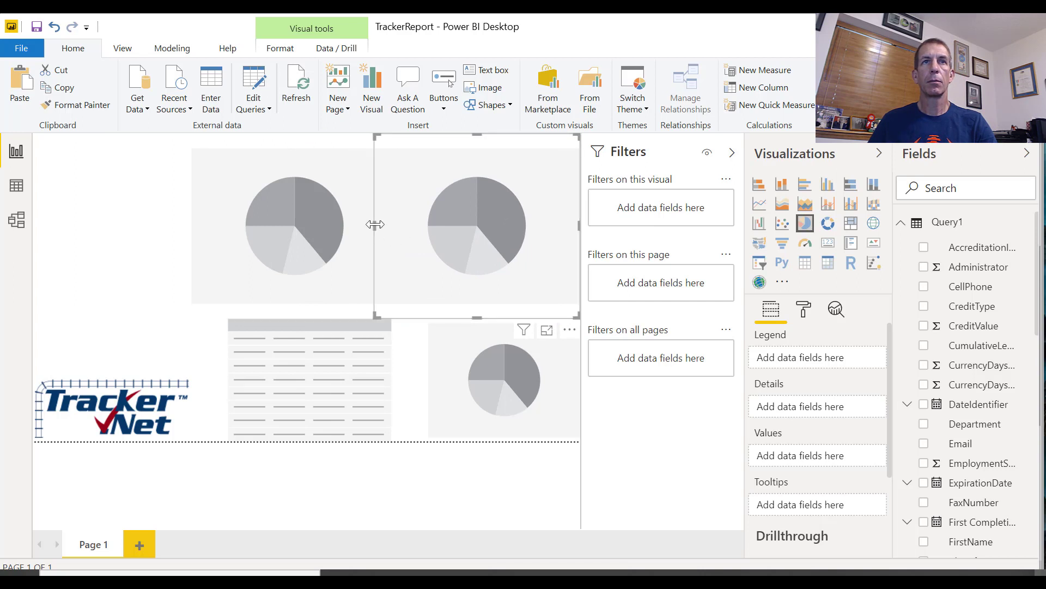
# Place the first upper pie chart flush beside its copy, and assign it Lesson as legend and Index as values
pyautogui.moveTo(375, 224); pyautogui.dragTo(312, 221)
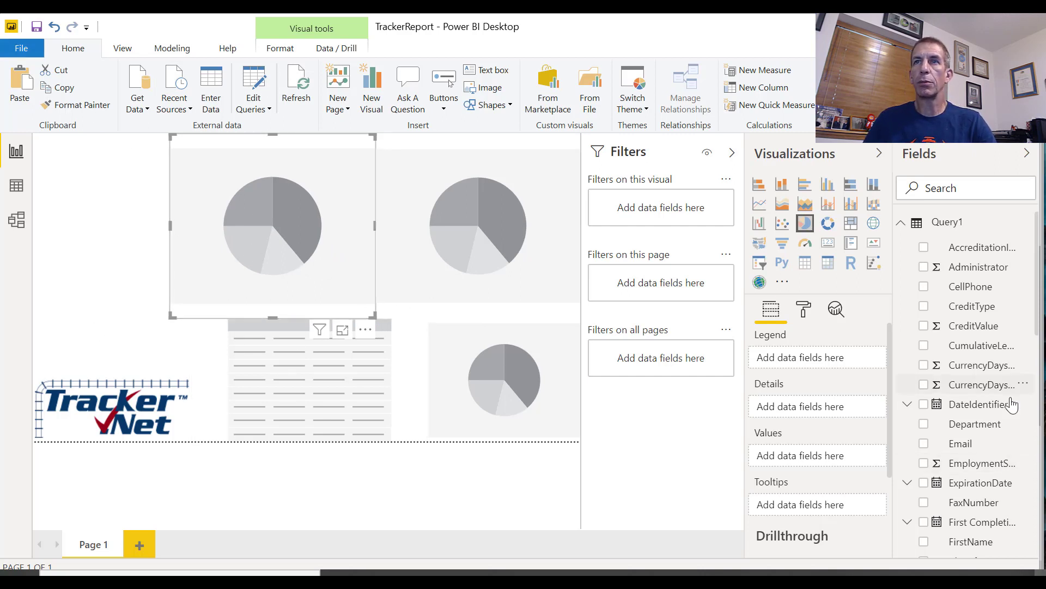
pyautogui.scroll(-6, 998, 426)
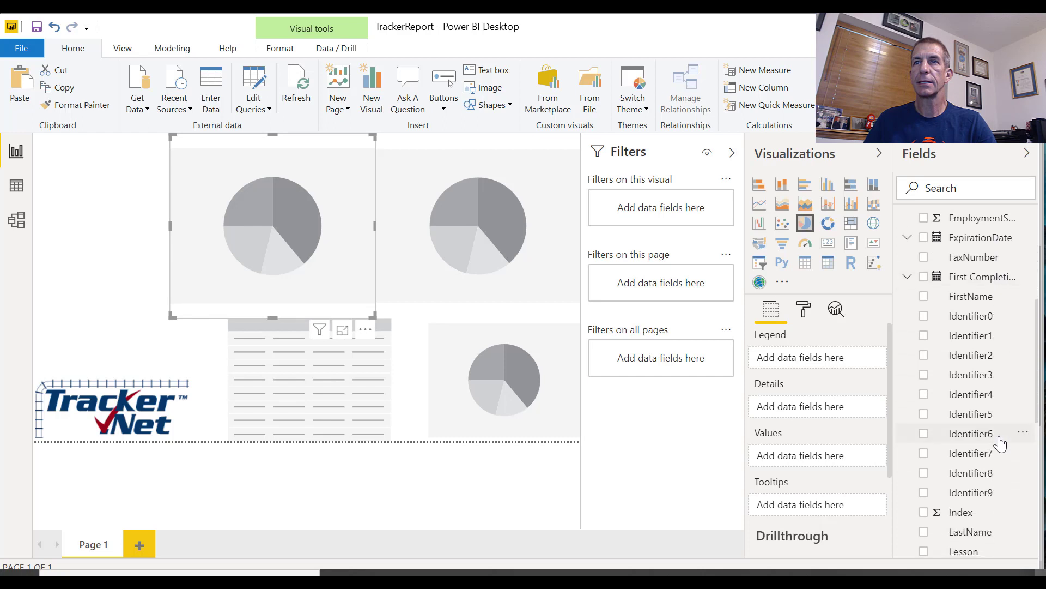
pyautogui.scroll(-2, 1000, 444)
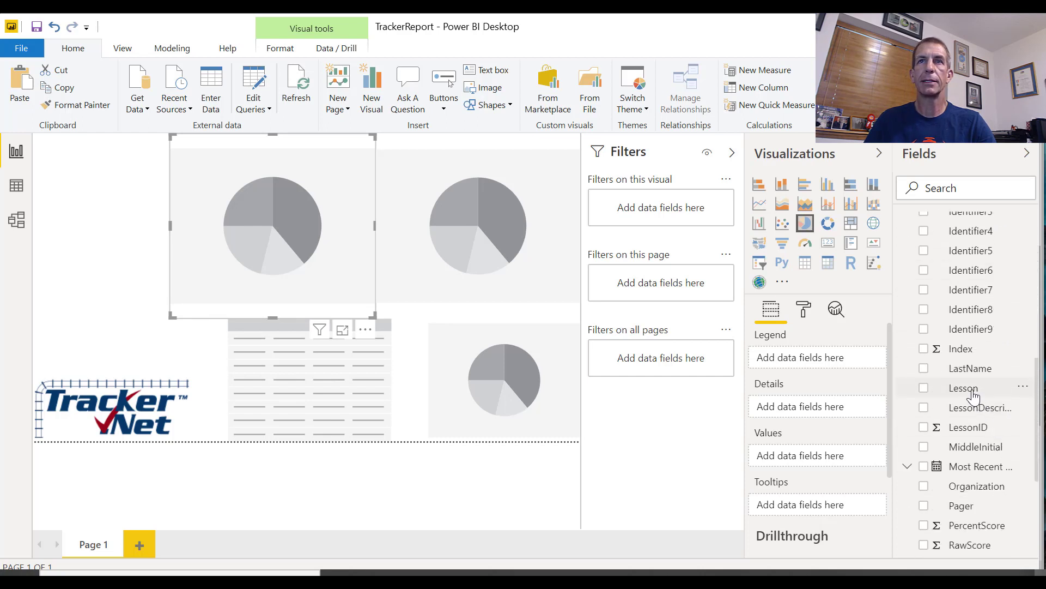
pyautogui.moveTo(974, 395); pyautogui.dragTo(829, 371)
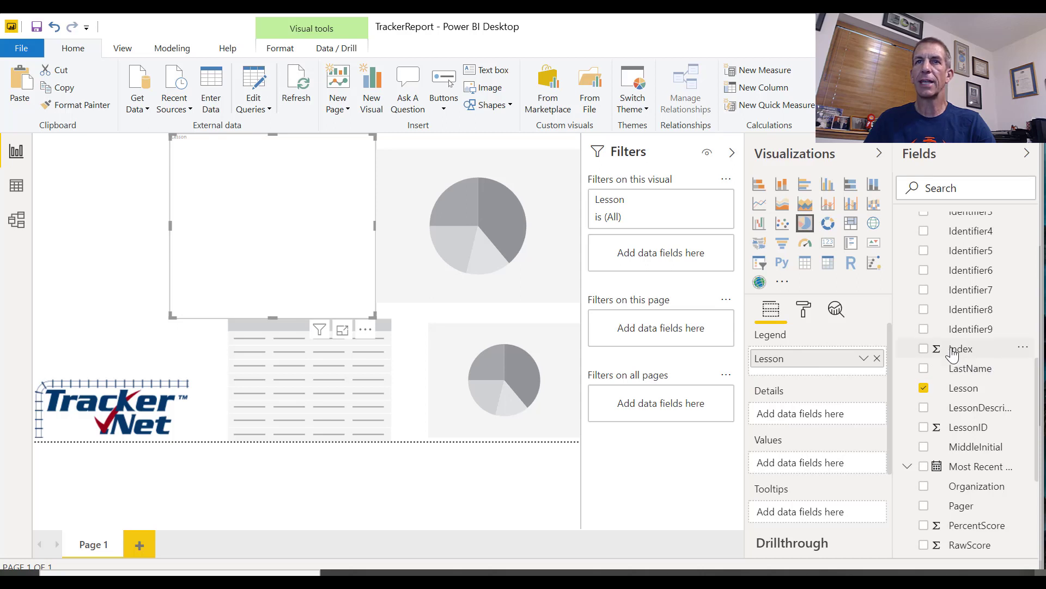
pyautogui.moveTo(952, 352); pyautogui.dragTo(856, 467)
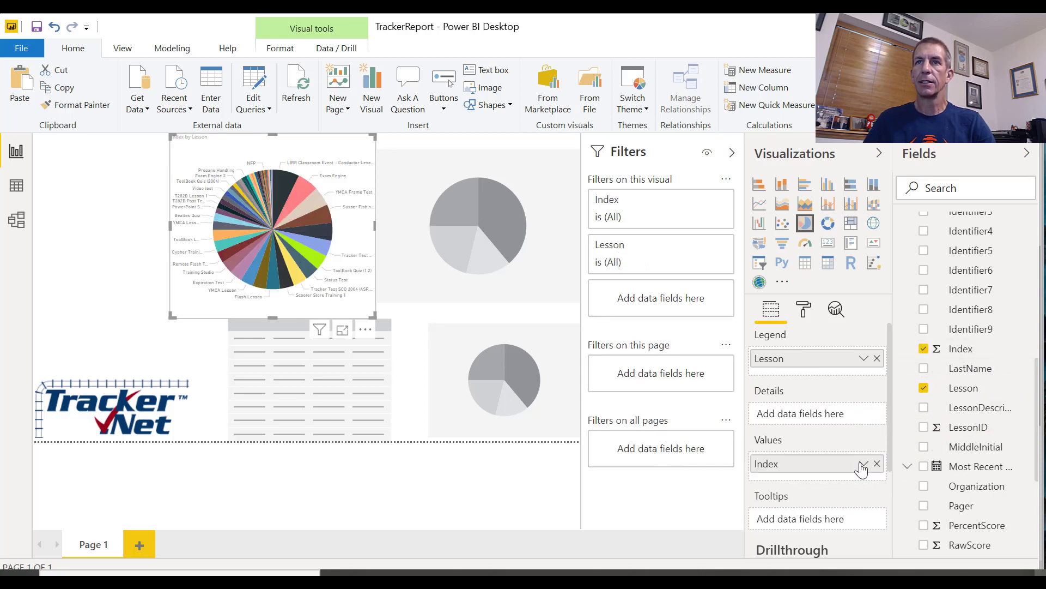
# Aggregate Index by Count in the Lesson pie chart, and rename the value "# of Students", copying that name
pyautogui.click(864, 465)
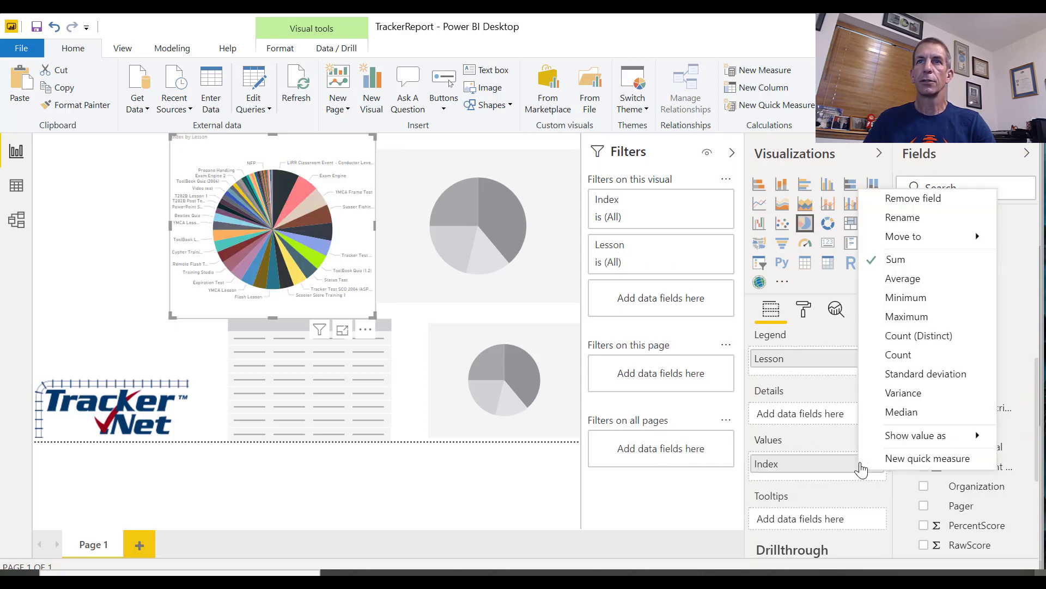
pyautogui.click(916, 354)
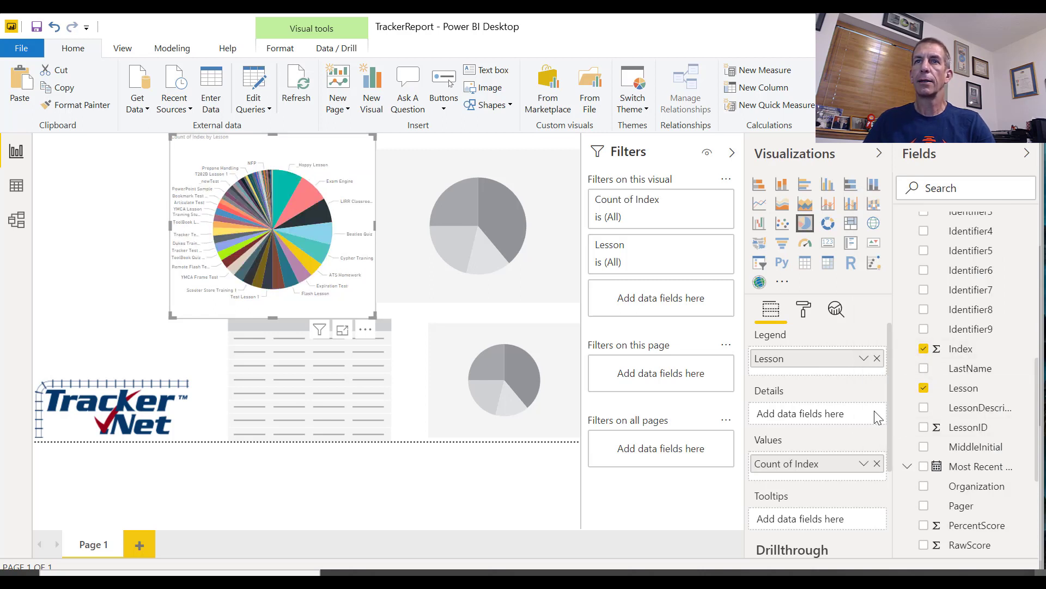
pyautogui.click(863, 465)
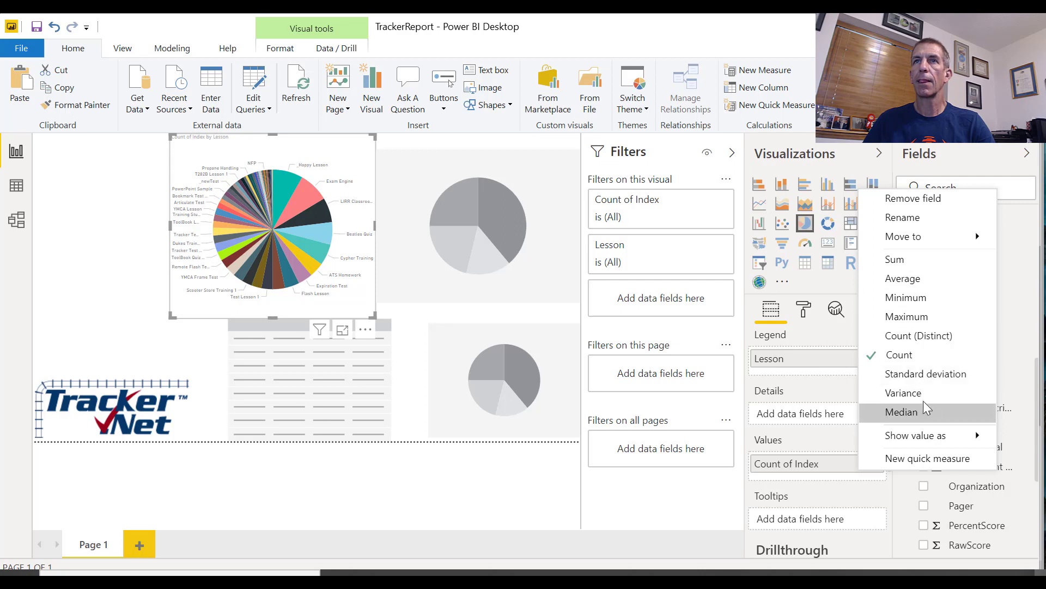
pyautogui.click(895, 214)
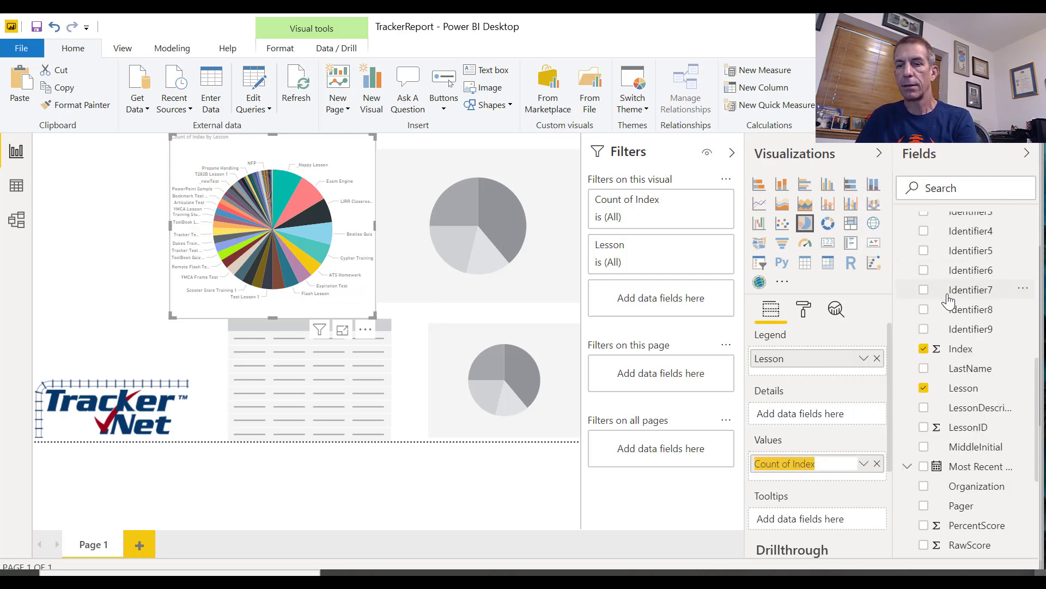
pyautogui.write('# if')
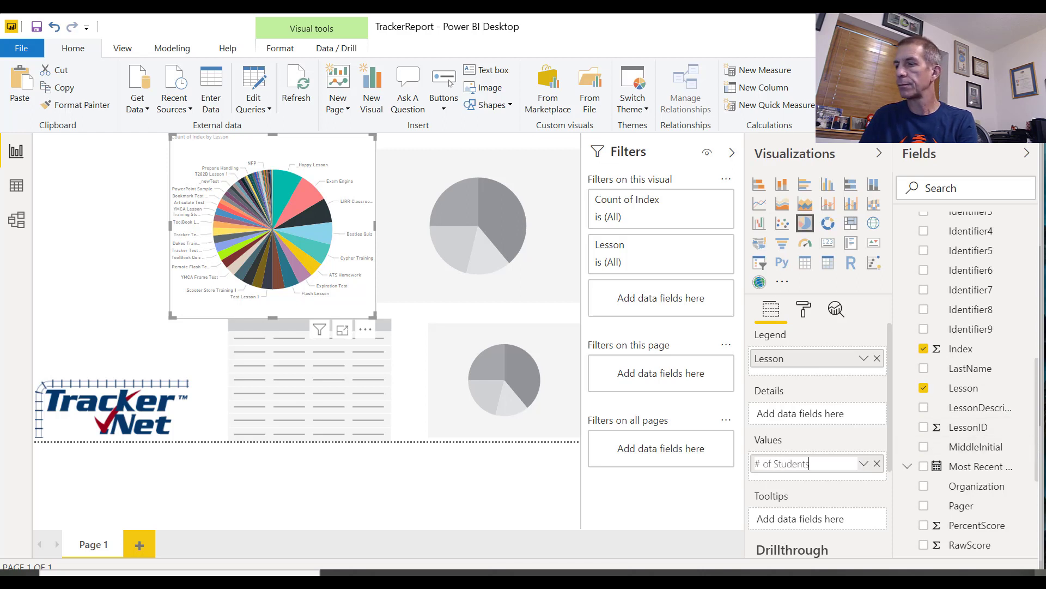
pyautogui.hotkey('ctrl', 'a')
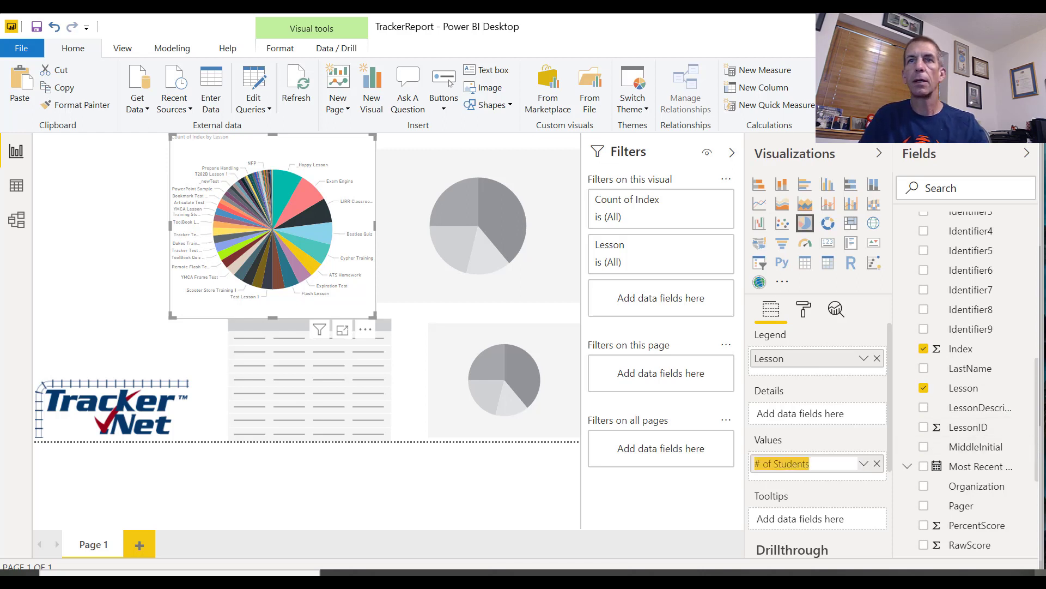
pyautogui.press('Return')
# Add a card visual to the page and position it directly above the TrackerNet logo
pyautogui.click(86, 269)
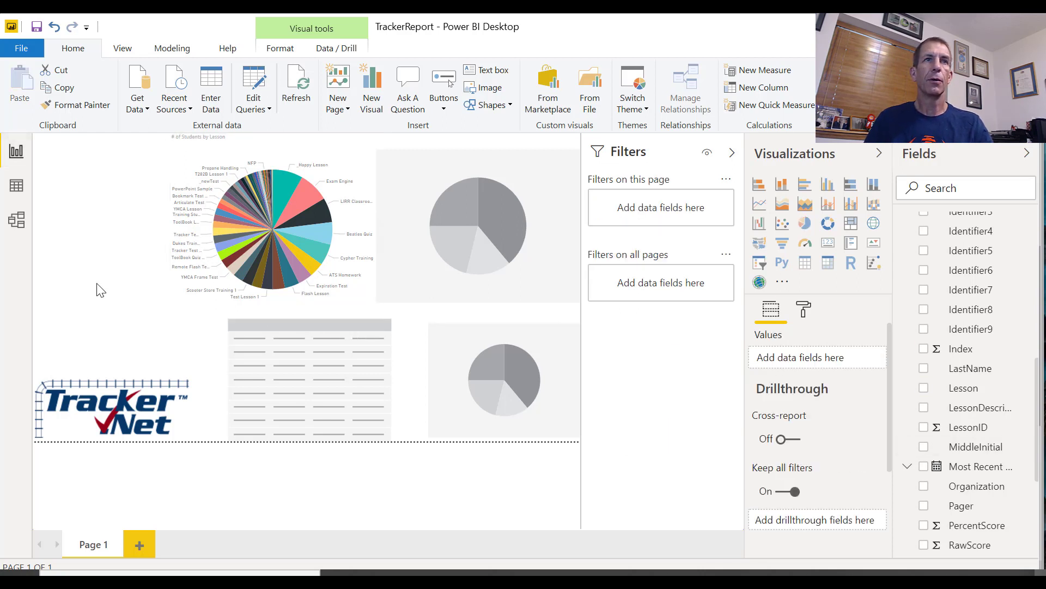
pyautogui.click(826, 248)
pyautogui.moveTo(100, 133); pyautogui.dragTo(123, 348)
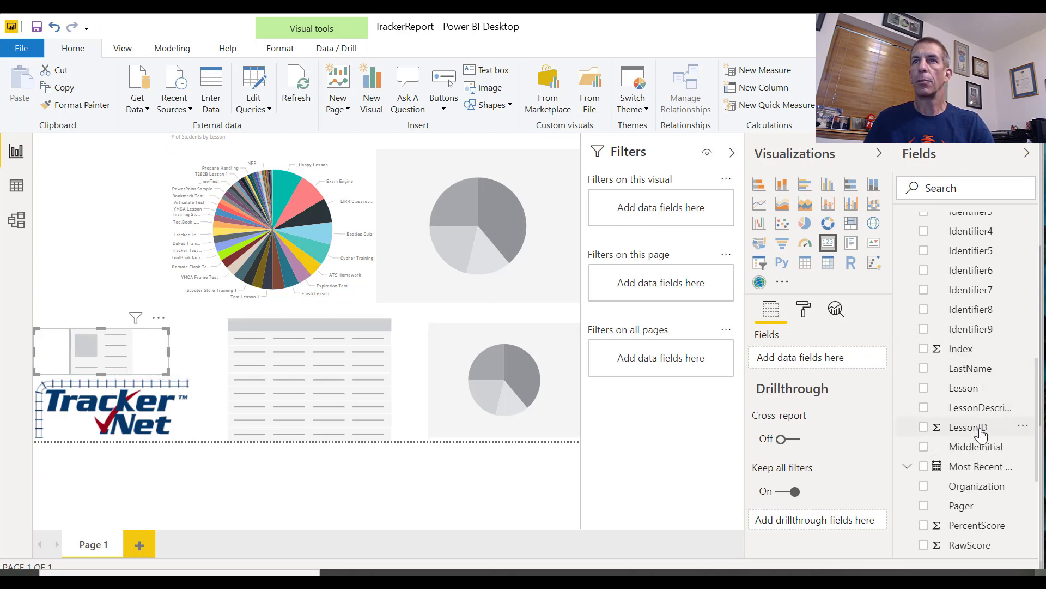
# Show Index aggregated by Count in the card above the logo, and rename the field "# of Students"
pyautogui.moveTo(963, 357); pyautogui.dragTo(864, 363)
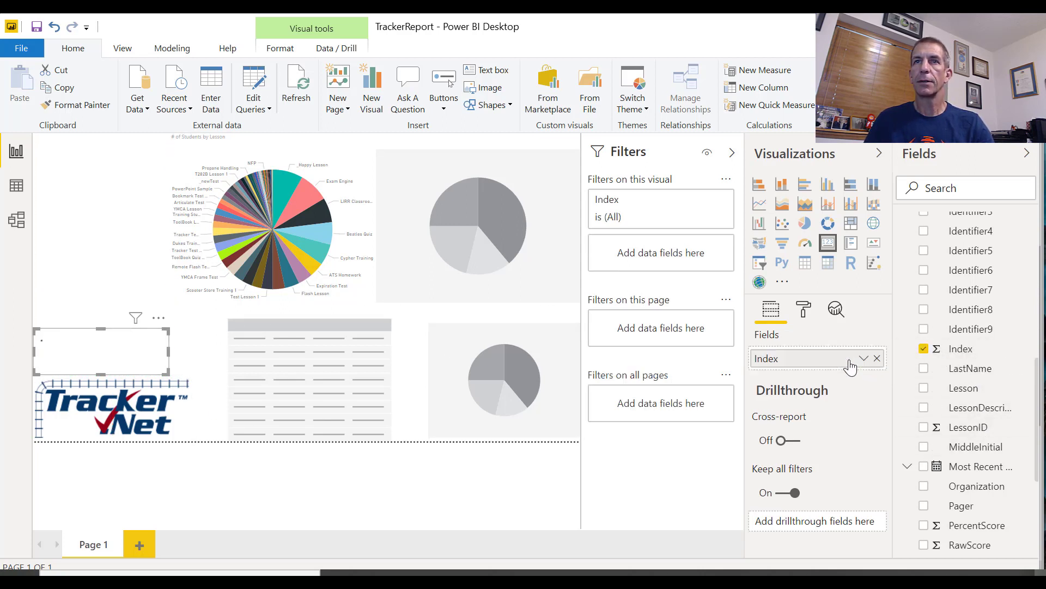
pyautogui.click(864, 360)
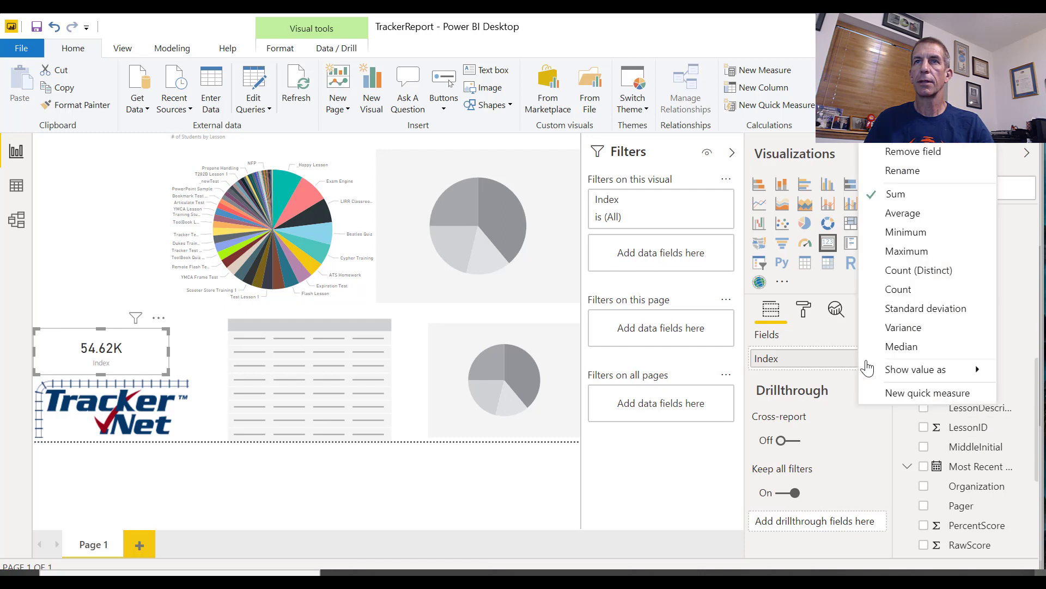
pyautogui.click(904, 290)
pyautogui.click(866, 359)
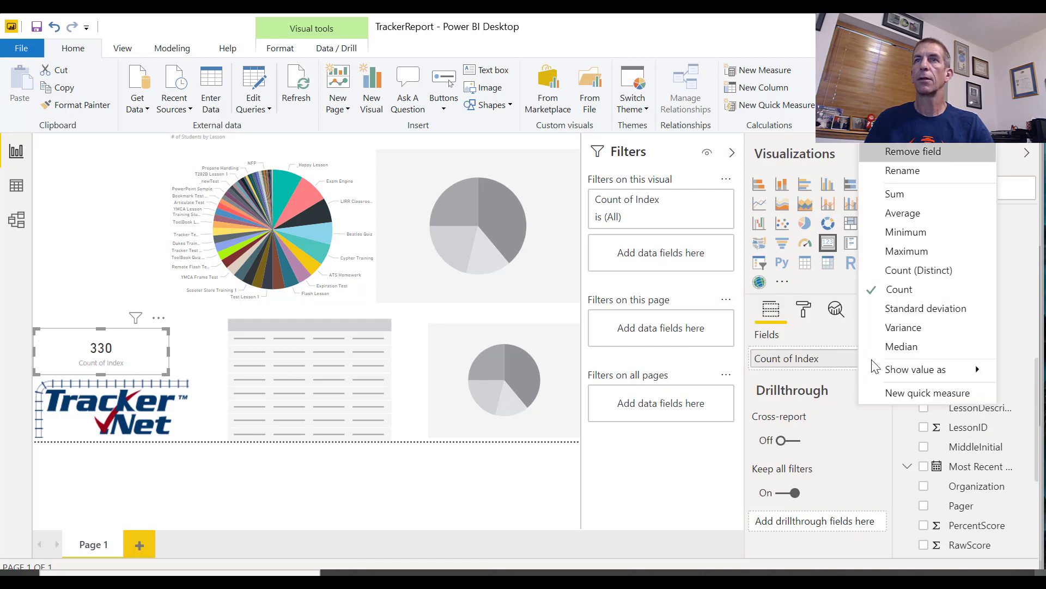
pyautogui.click(918, 176)
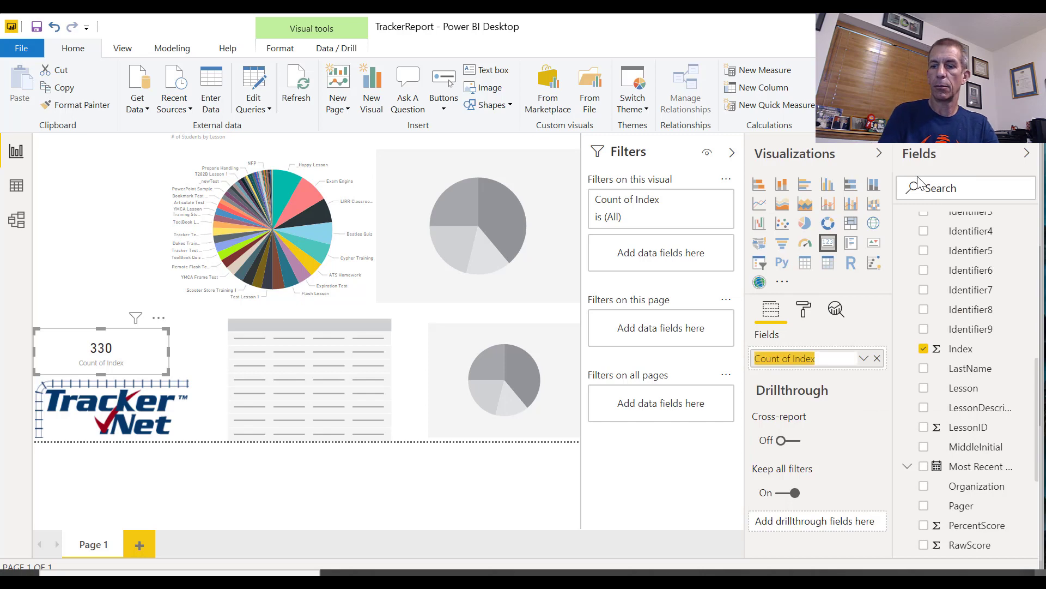
pyautogui.write('# of Students')
pyautogui.press('Return')
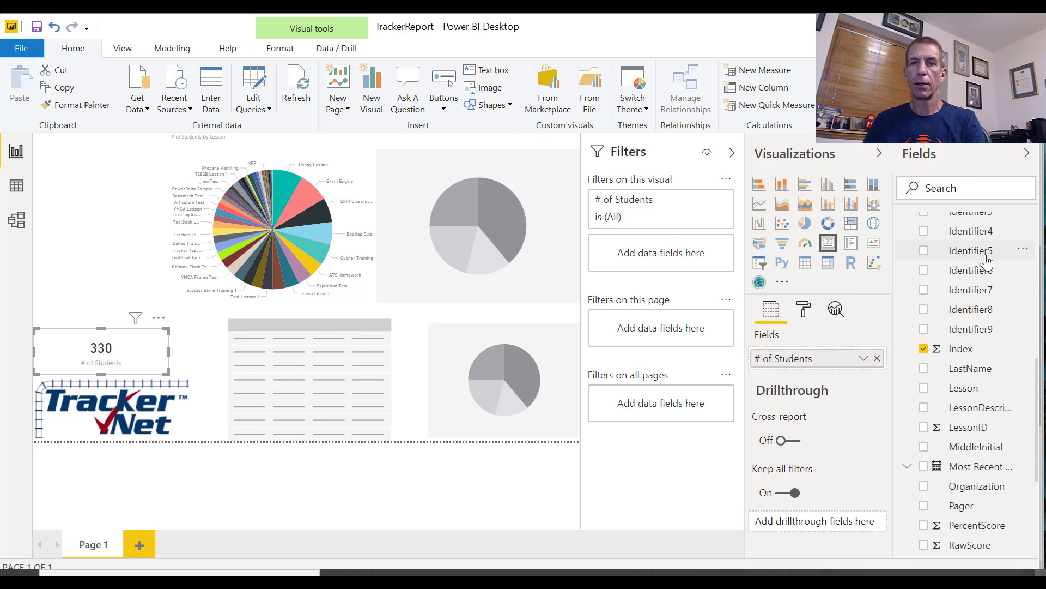
# Switch to SQL Server Management Studio to check the query's total number of rows, and return to the Power BI Desktop report
pyautogui.hotkey('alt', 'Tab')
pyautogui.hotkey('alt', 'Tab')
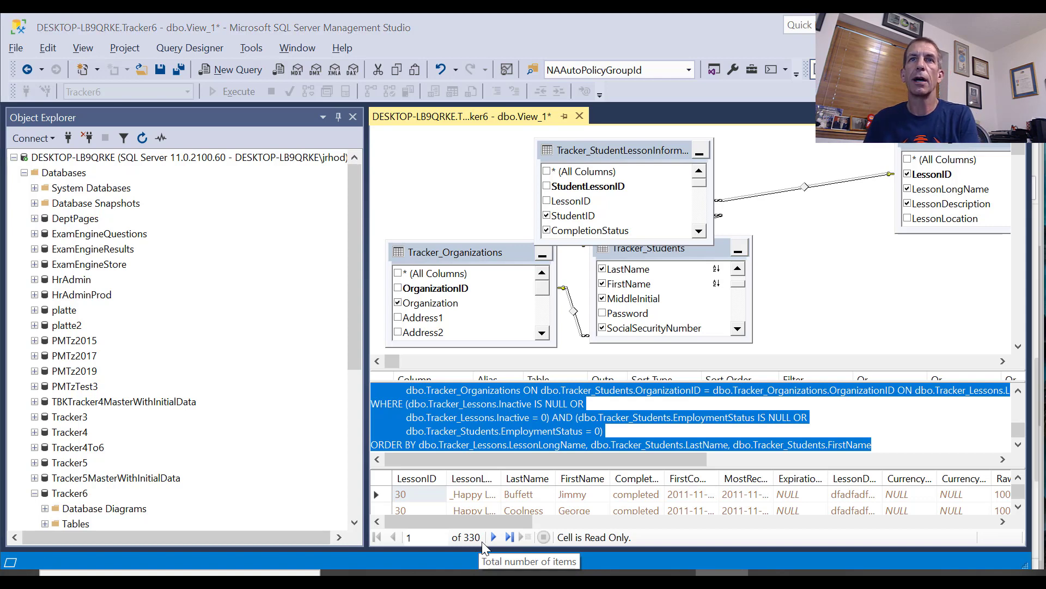
pyautogui.hotkey('alt', 'Tab')
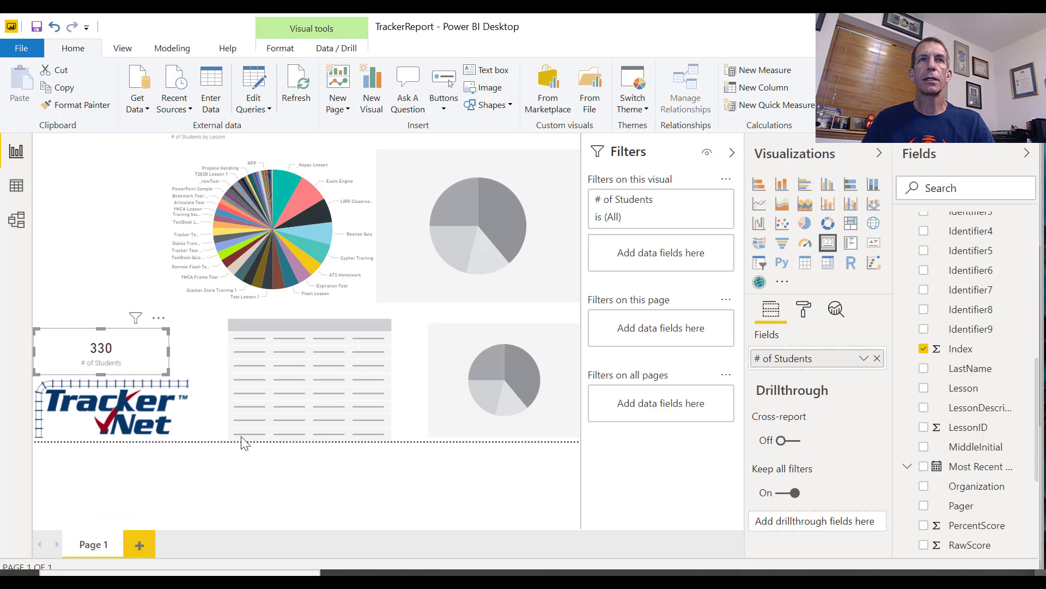
# Assign Student as legend and Index as values to the empty pie chart in the page's upper-right corner
pyautogui.click(495, 265)
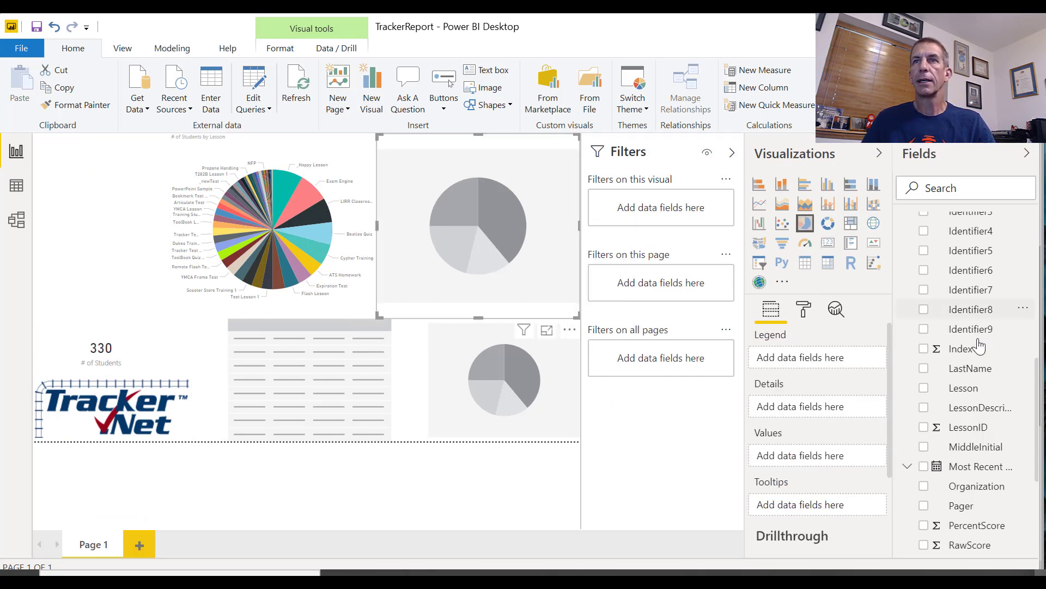
pyautogui.scroll(-5, 1032, 513)
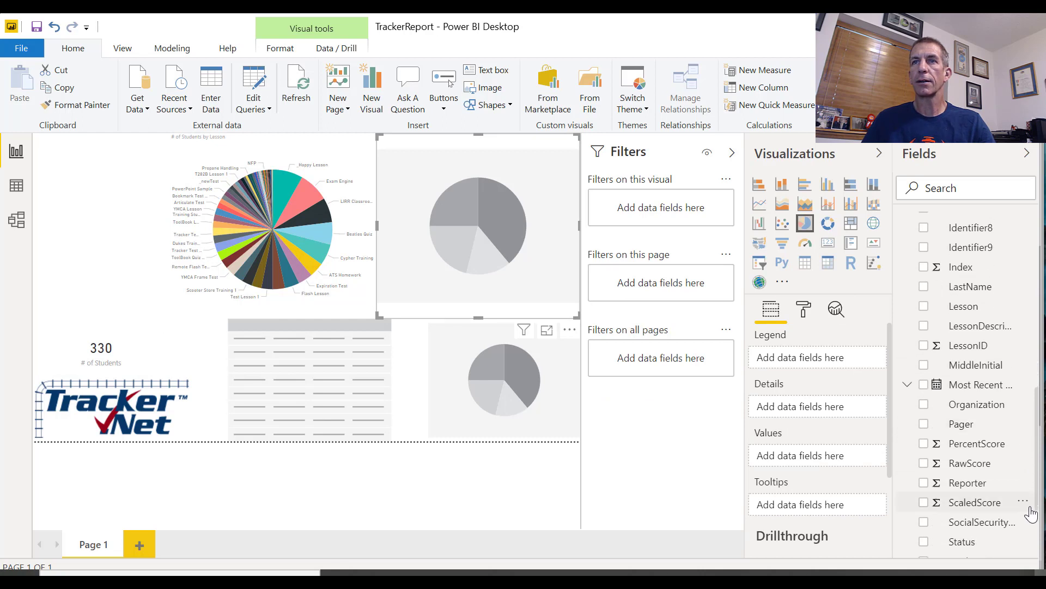
pyautogui.moveTo(987, 481); pyautogui.dragTo(864, 361)
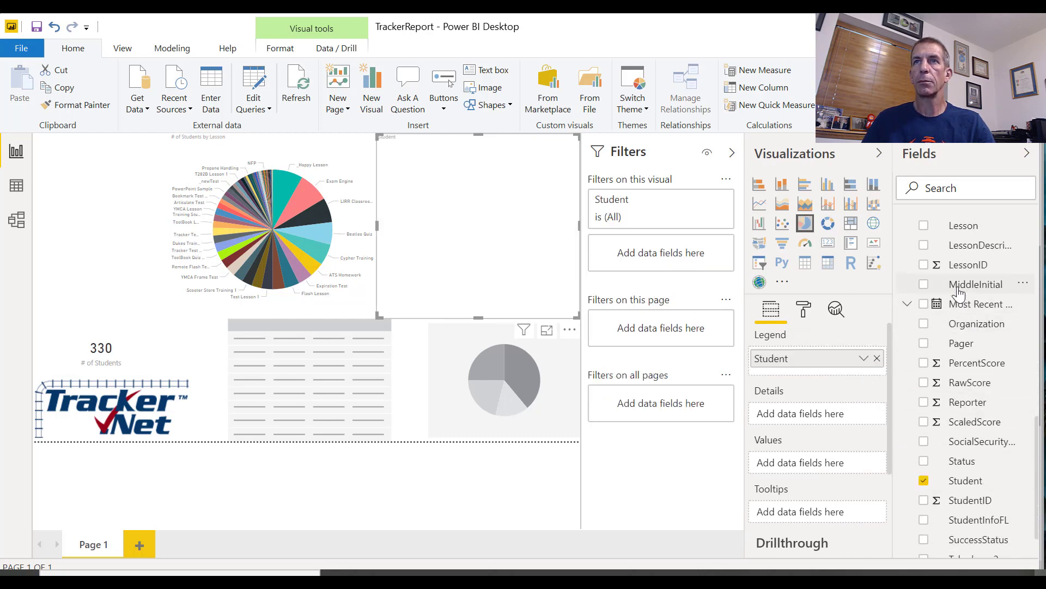
pyautogui.scroll(10, 991, 383)
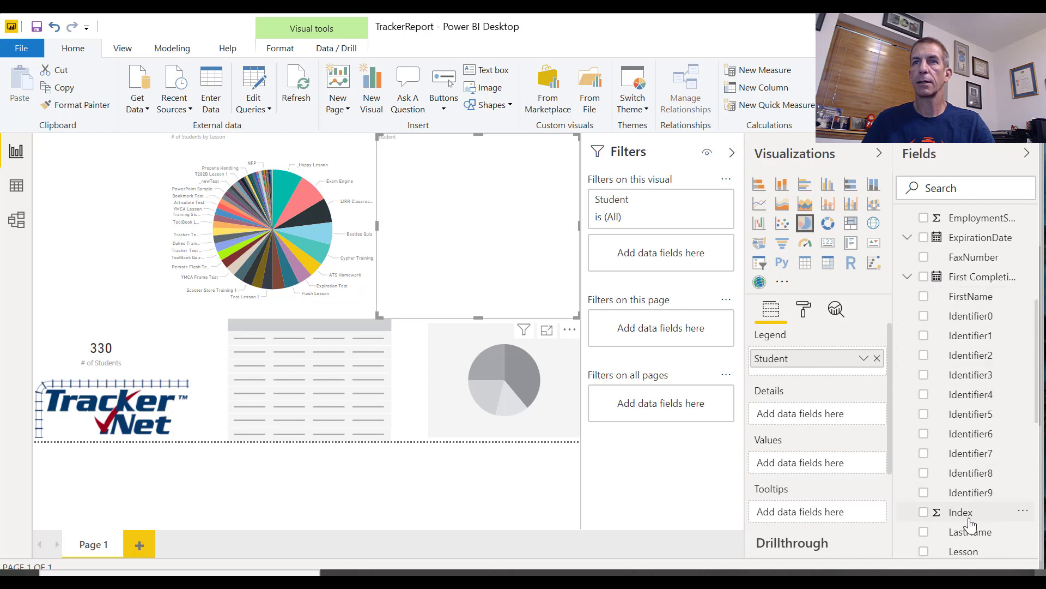
pyautogui.moveTo(969, 522); pyautogui.dragTo(872, 464)
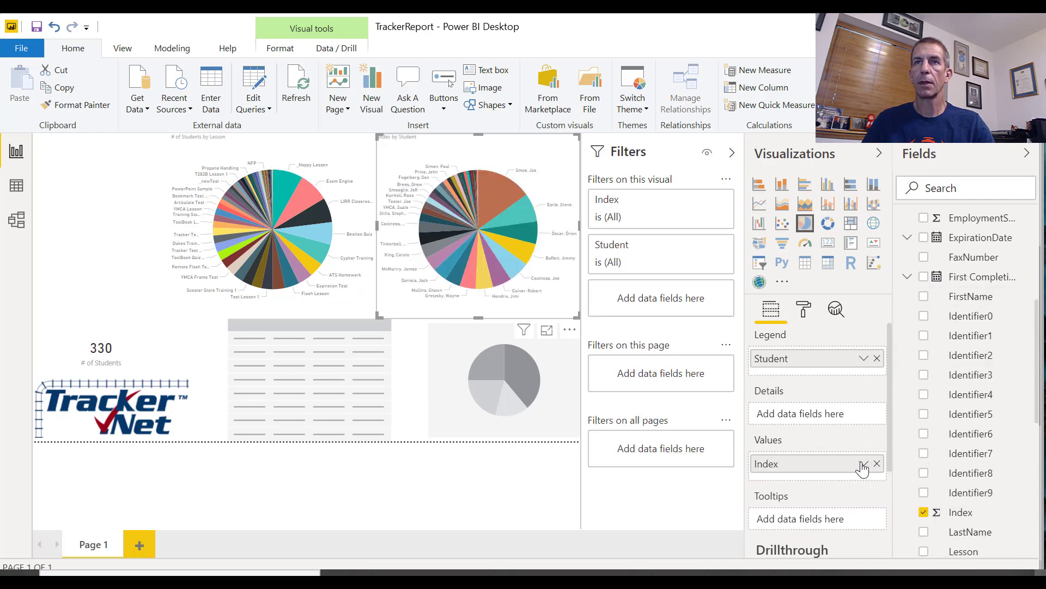
# Aggregate Index by Count in the Student pie chart and rename the value "# of Students"
pyautogui.click(863, 465)
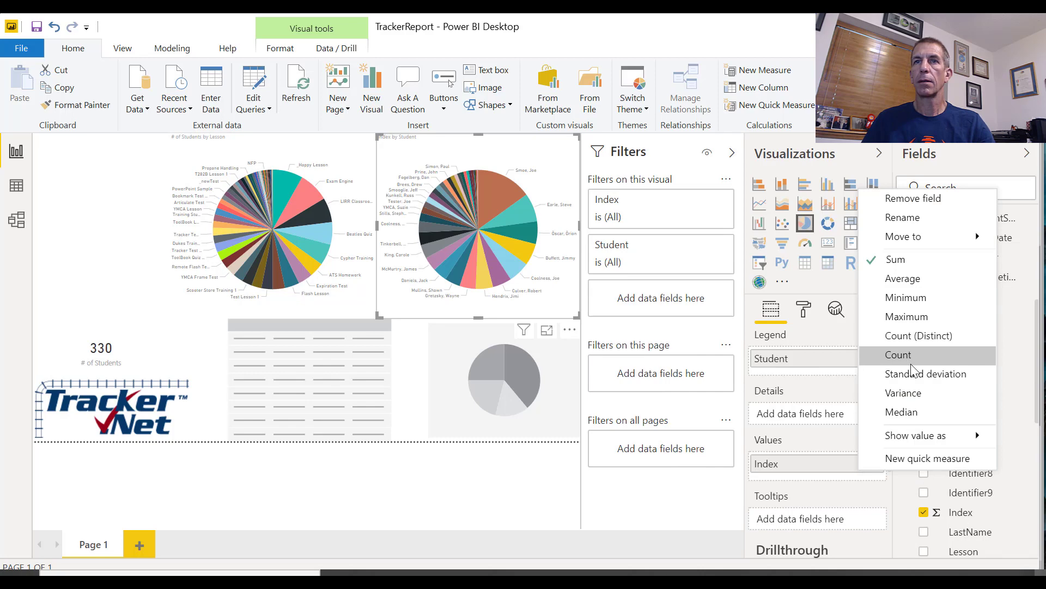
pyautogui.click(912, 363)
pyautogui.click(867, 463)
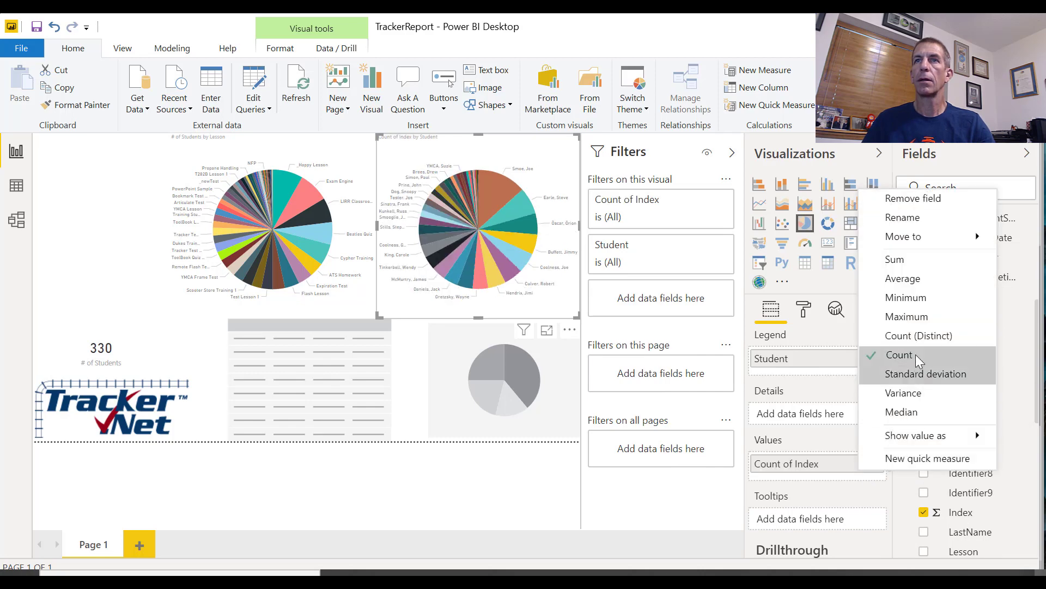
pyautogui.moveTo(905, 236)
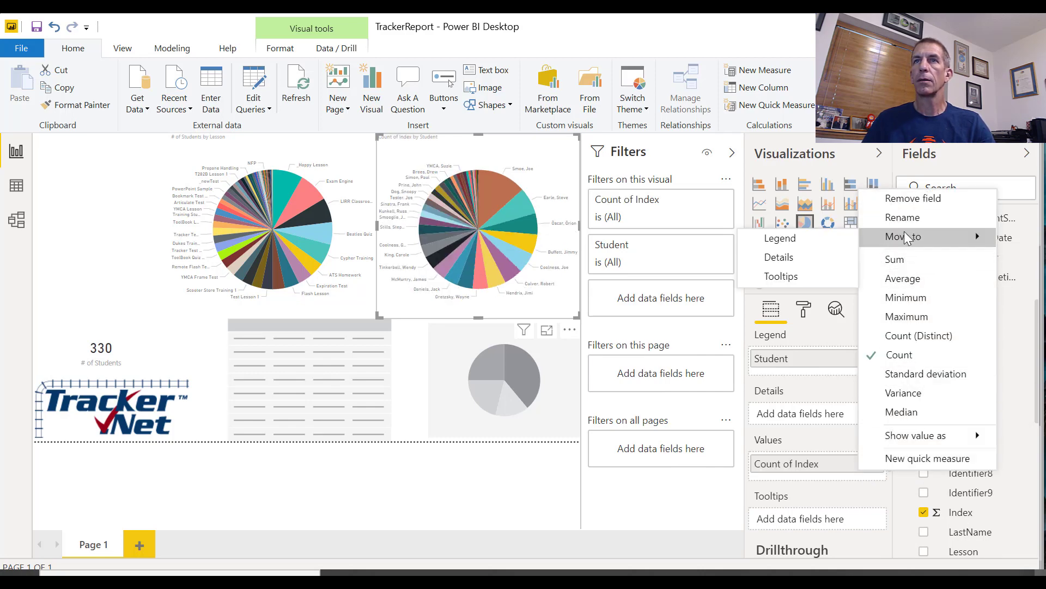
pyautogui.click(903, 218)
pyautogui.write('# of Students')
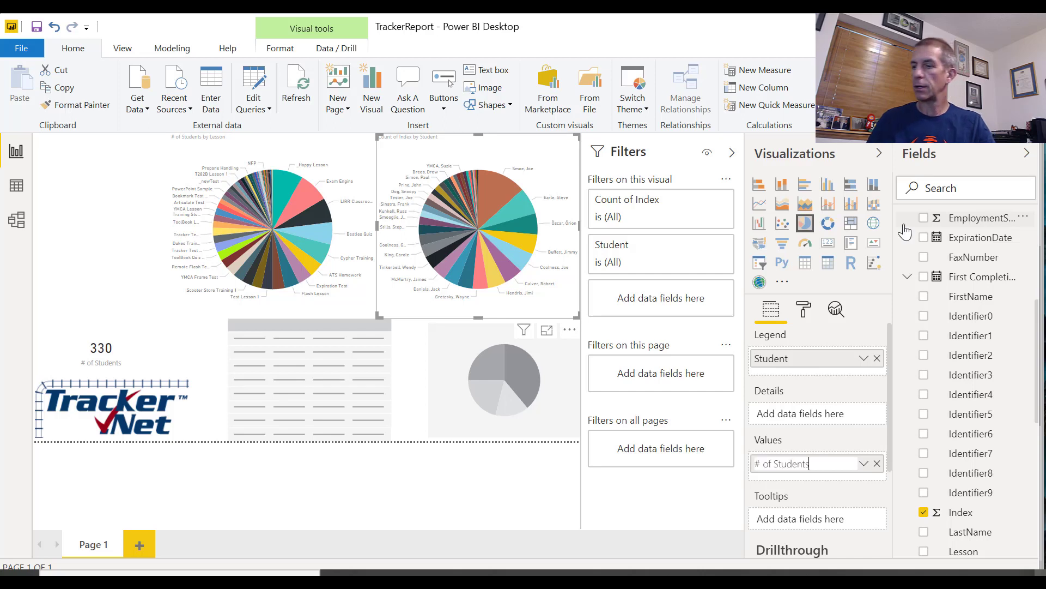
pyautogui.press('Return')
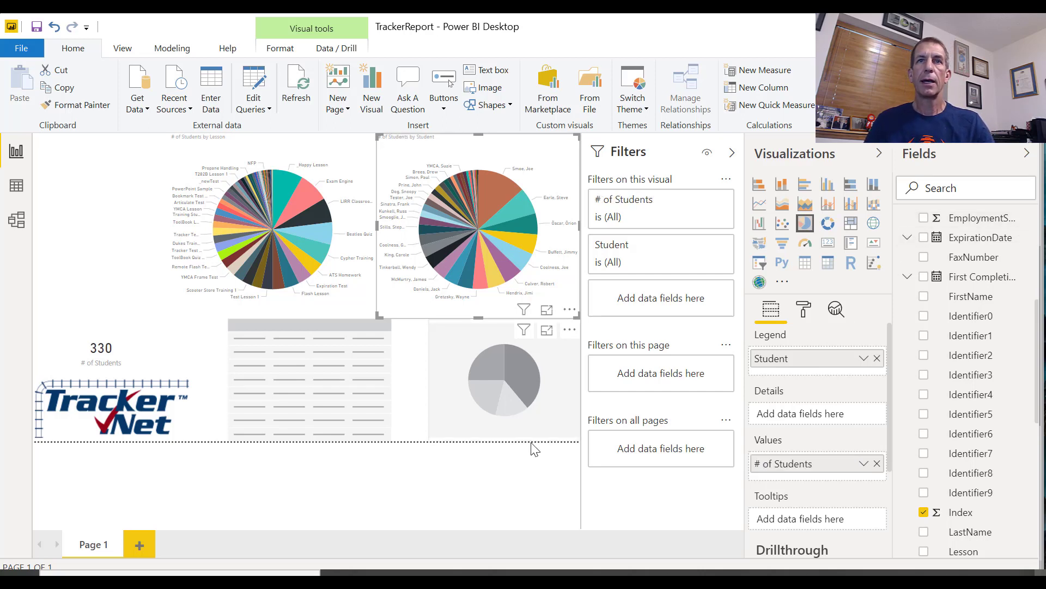
# Assign Status as legend and Index as values to the empty pie chart in the page's lower-right corner
pyautogui.click(552, 436)
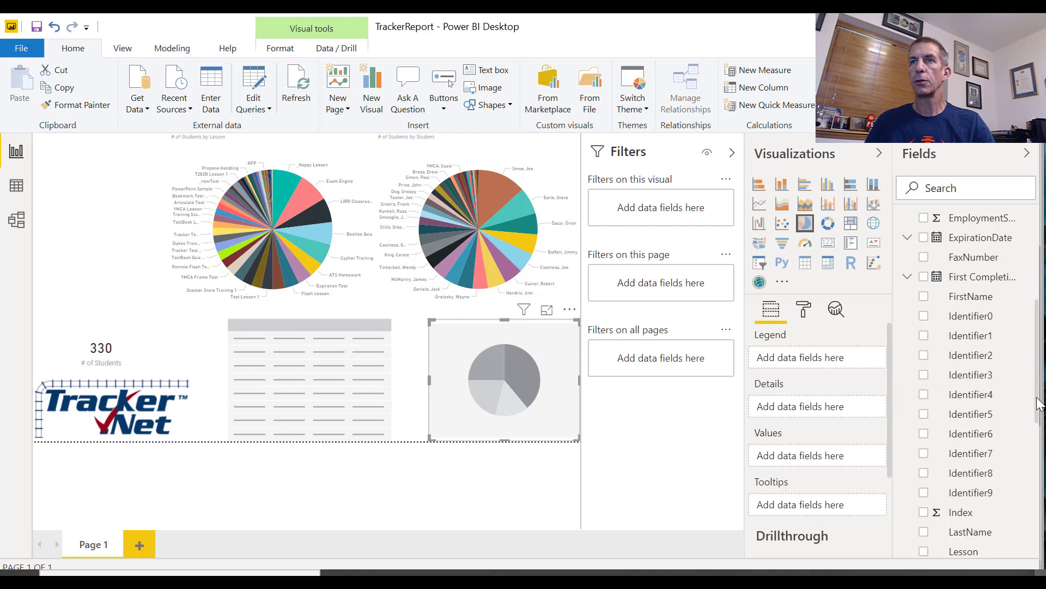
pyautogui.moveTo(1038, 404); pyautogui.dragTo(1021, 522)
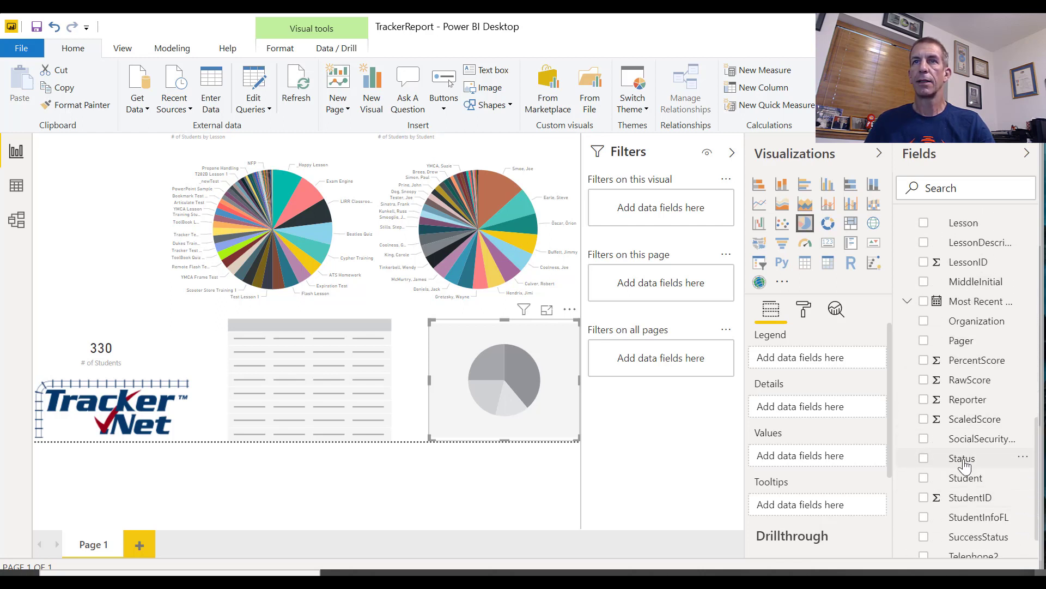
pyautogui.moveTo(964, 465); pyautogui.dragTo(839, 369)
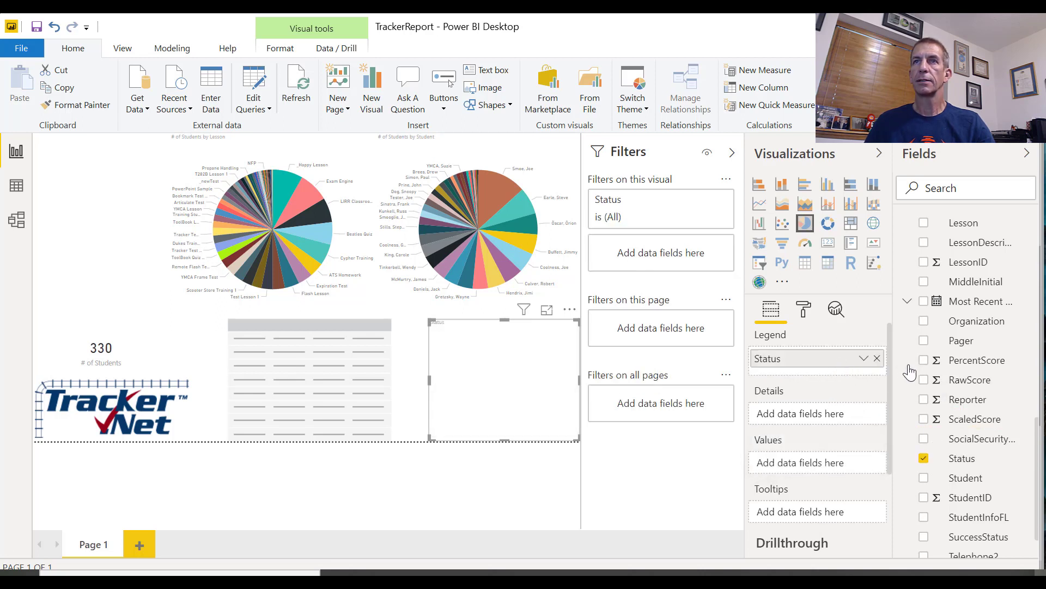
pyautogui.scroll(3, 988, 256)
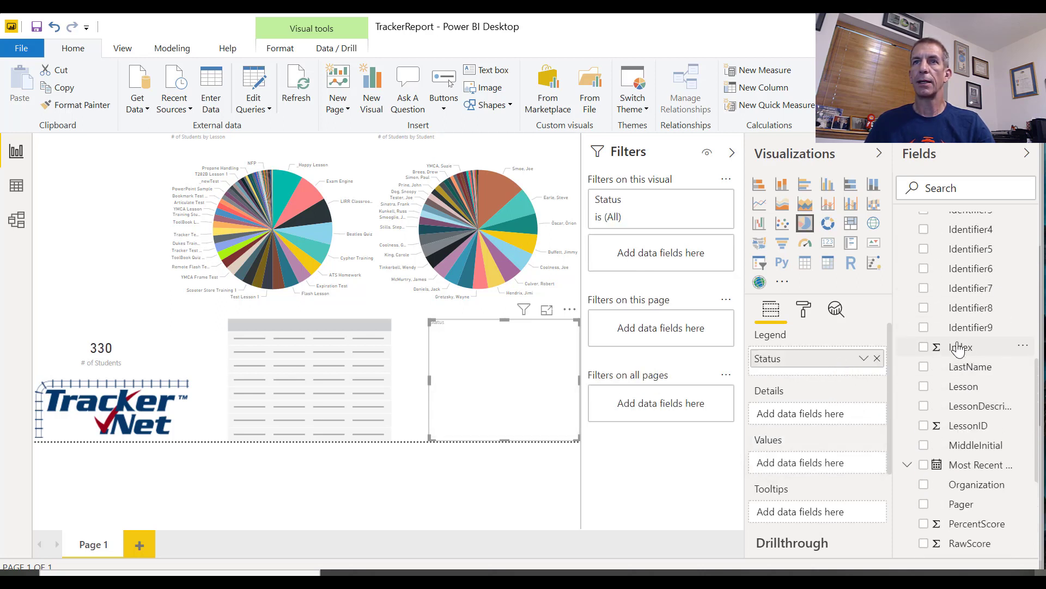
pyautogui.moveTo(960, 349); pyautogui.dragTo(839, 463)
# Aggregate Index by Count in the Status pie chart and rename the value "# of Students"
pyautogui.click(864, 465)
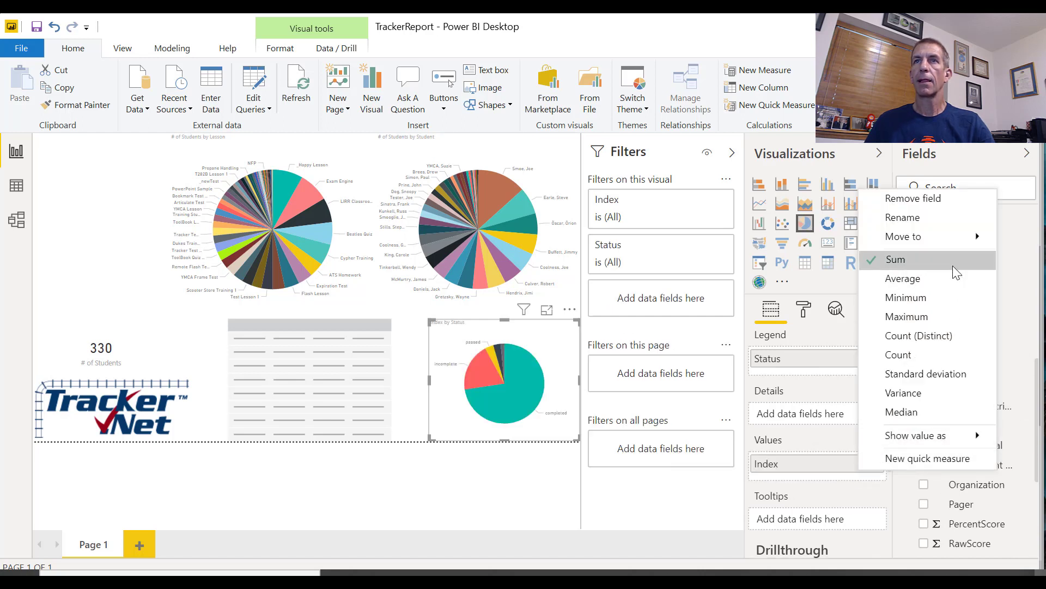
pyautogui.click(936, 355)
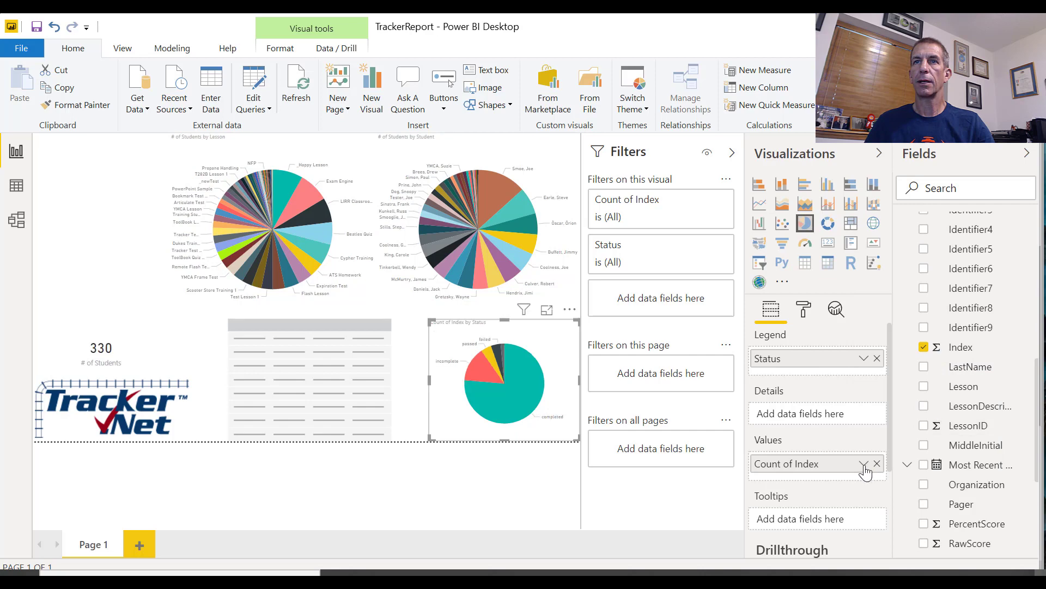
pyautogui.click(869, 464)
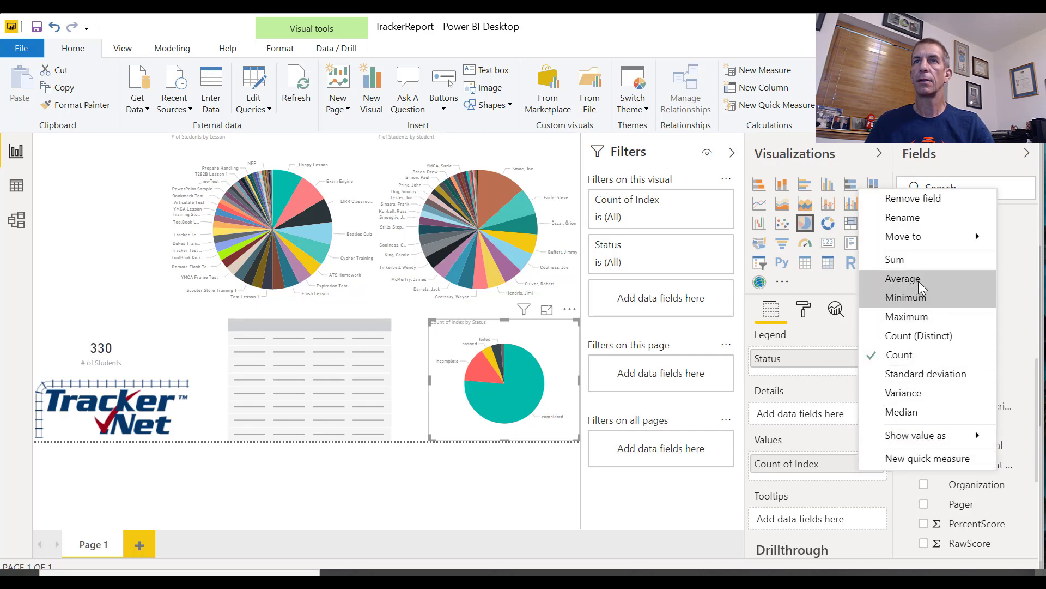
pyautogui.click(904, 218)
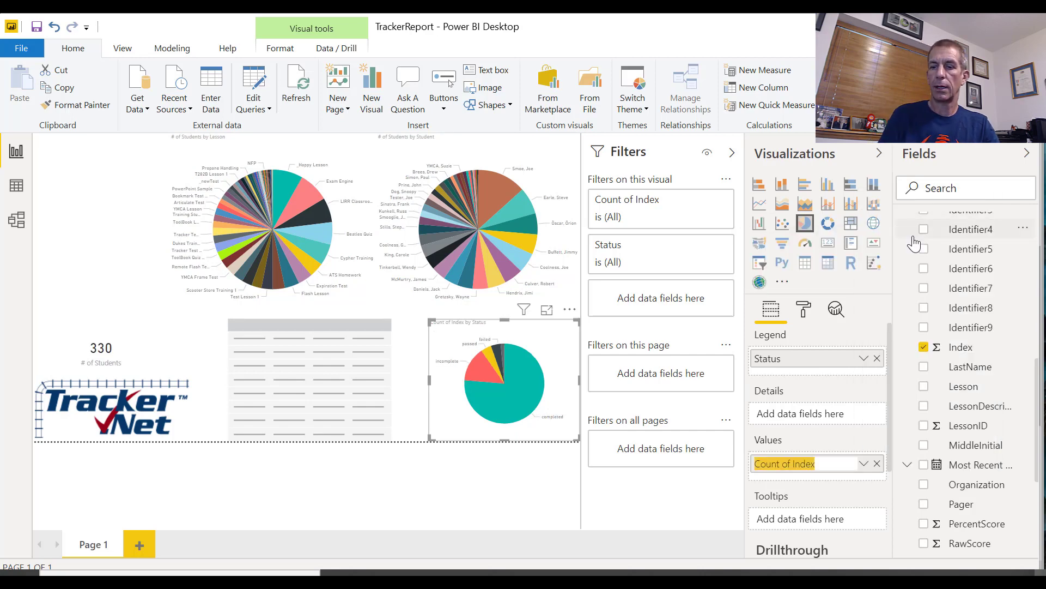
pyautogui.write('# of Students')
pyautogui.press('Return')
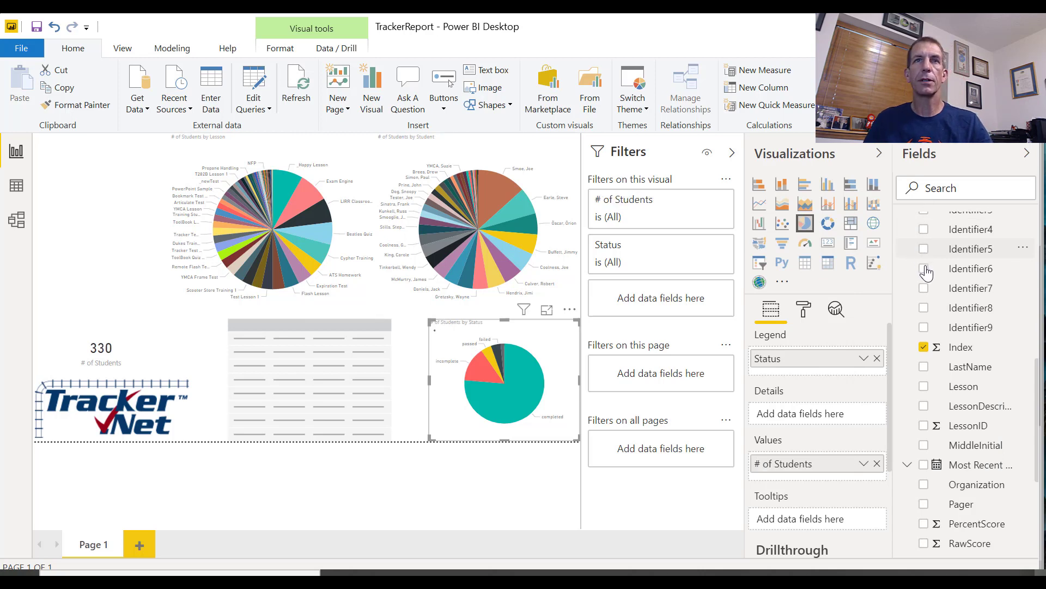
# Collapse the report's filter area and cross-highlight the visuals by the Exam Engine slice of the Lesson pie chart
pyautogui.click(732, 154)
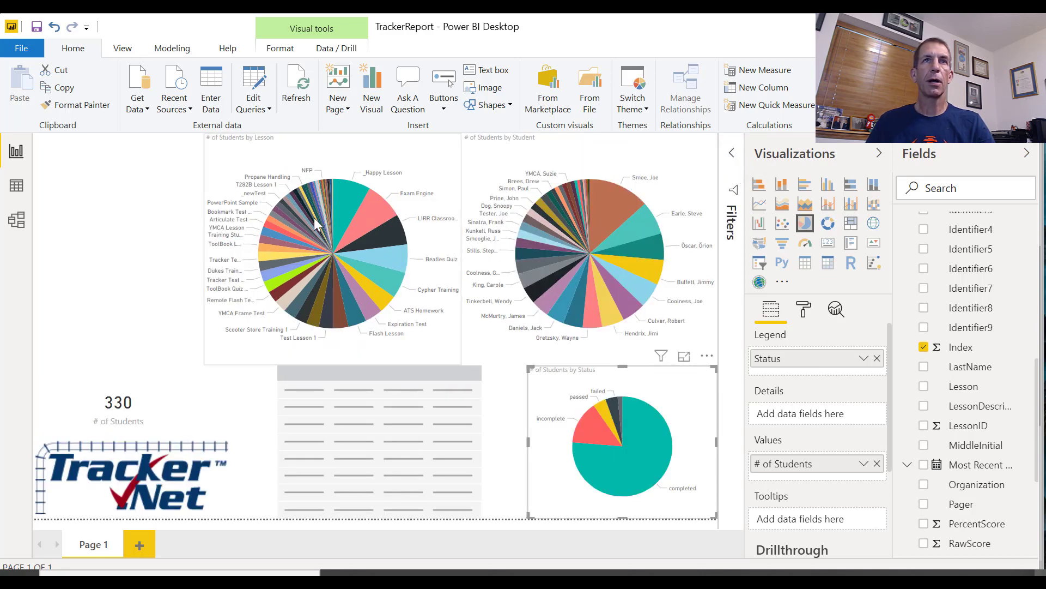
pyautogui.moveTo(353, 212)
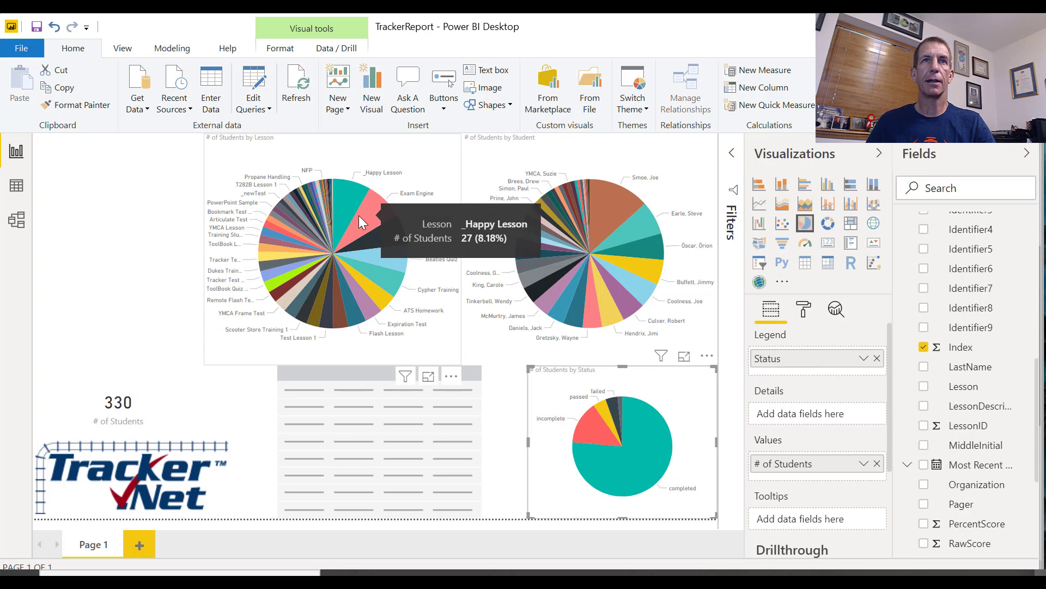
pyautogui.click(359, 215)
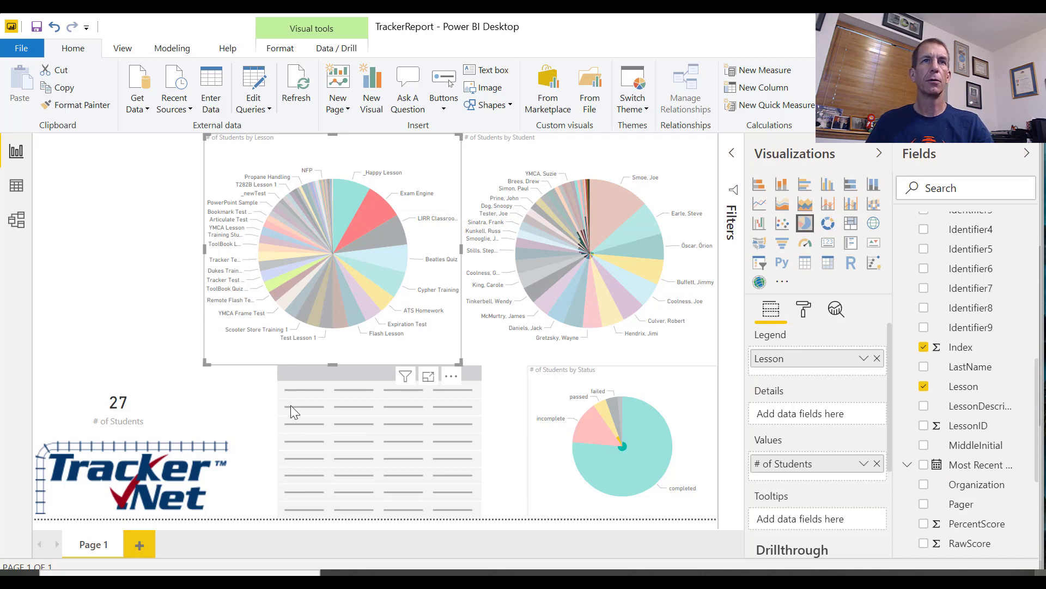
# Rename the report page "Student Lesson Info"
pyautogui.rightClick(88, 547)
pyautogui.click(139, 523)
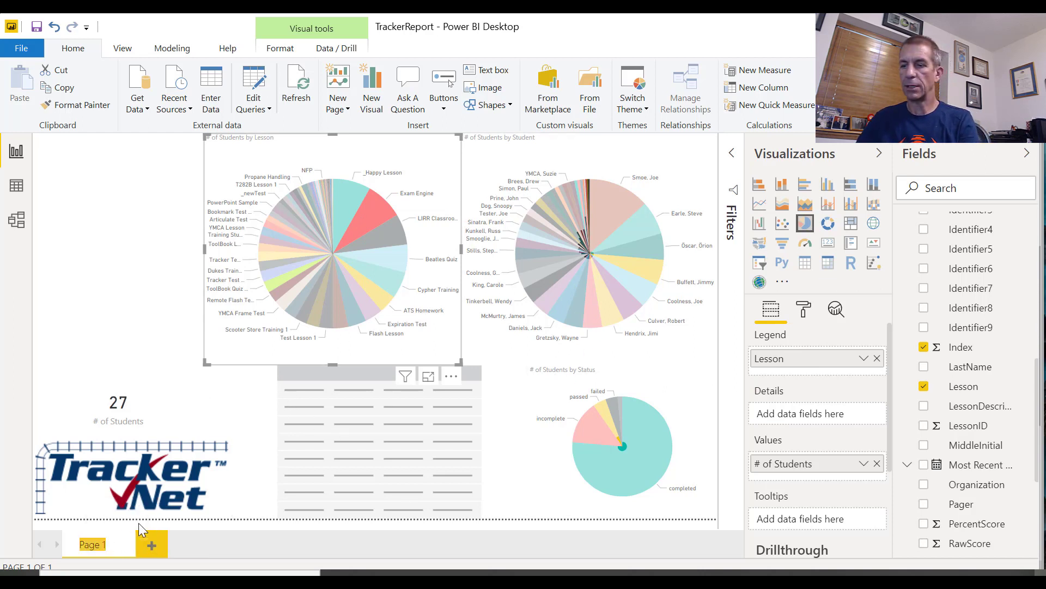
pyautogui.write('St')
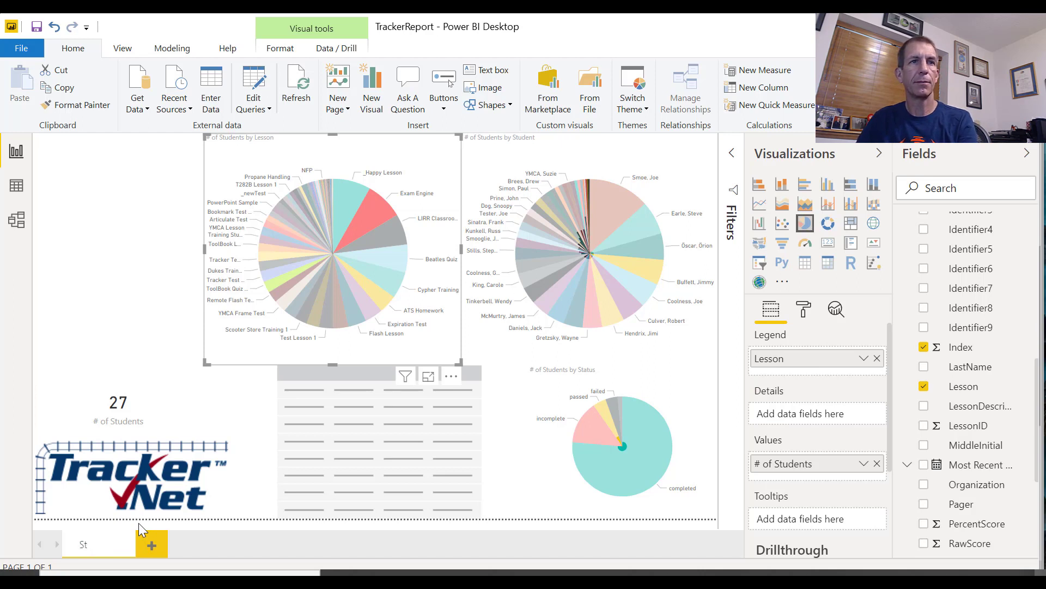
pyautogui.write('udent Lesson INfo')
pyautogui.press('BackSpace')
pyautogui.press('BackSpace')
pyautogui.press('BackSpace')
pyautogui.write('n In')
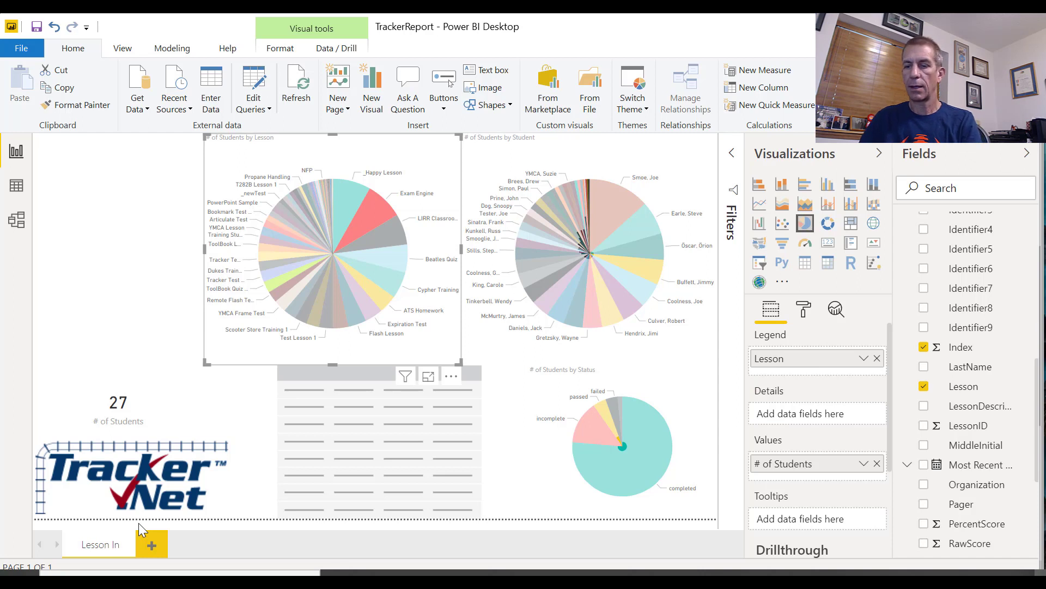
pyautogui.write('fo')
pyautogui.press('Return')
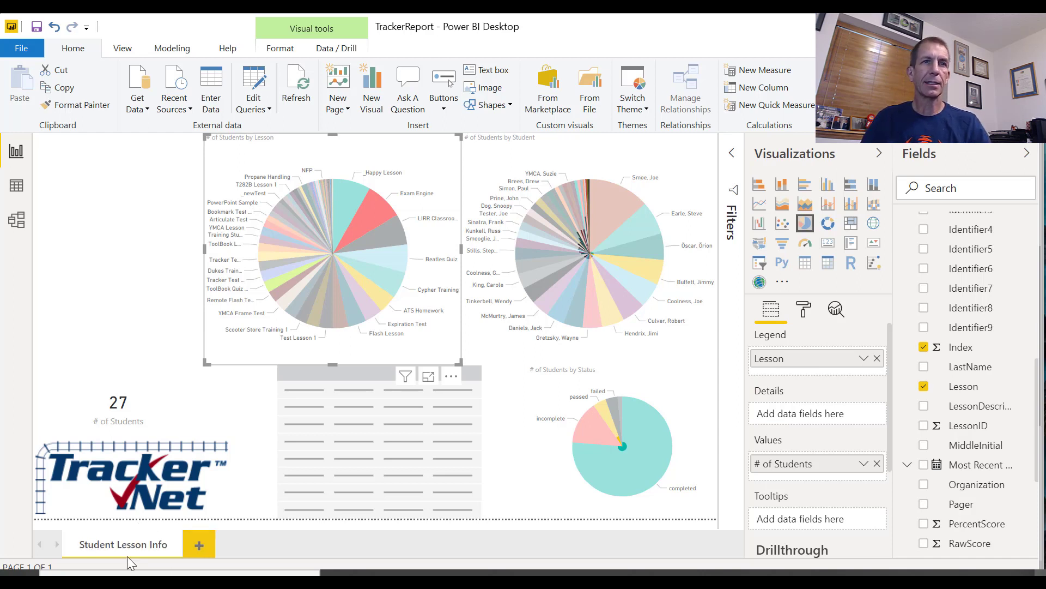
# Add a second, blank report page and return to the Student Lesson Info page
pyautogui.click(199, 544)
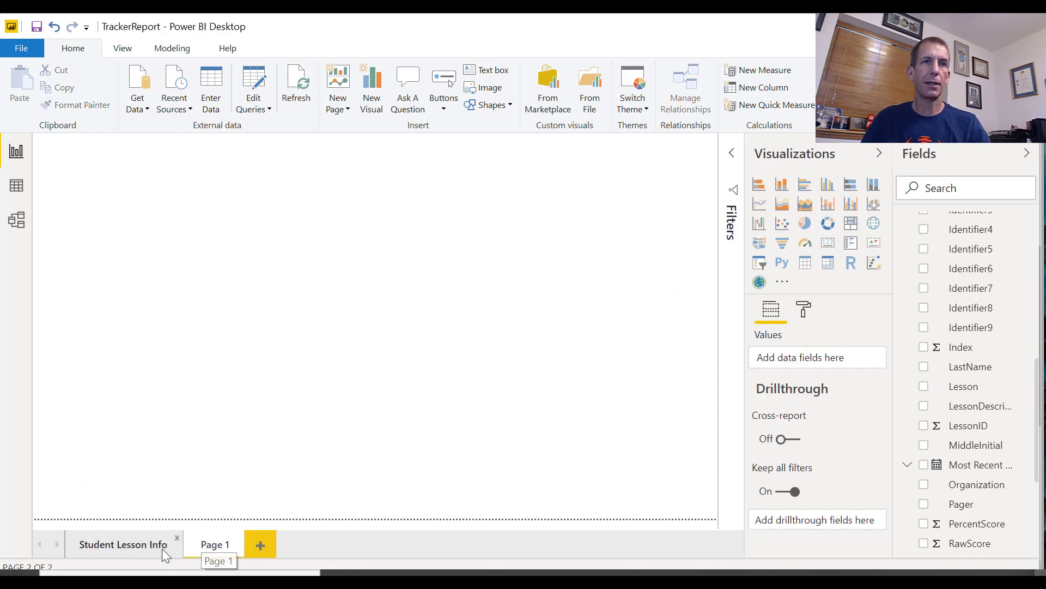
pyautogui.click(122, 544)
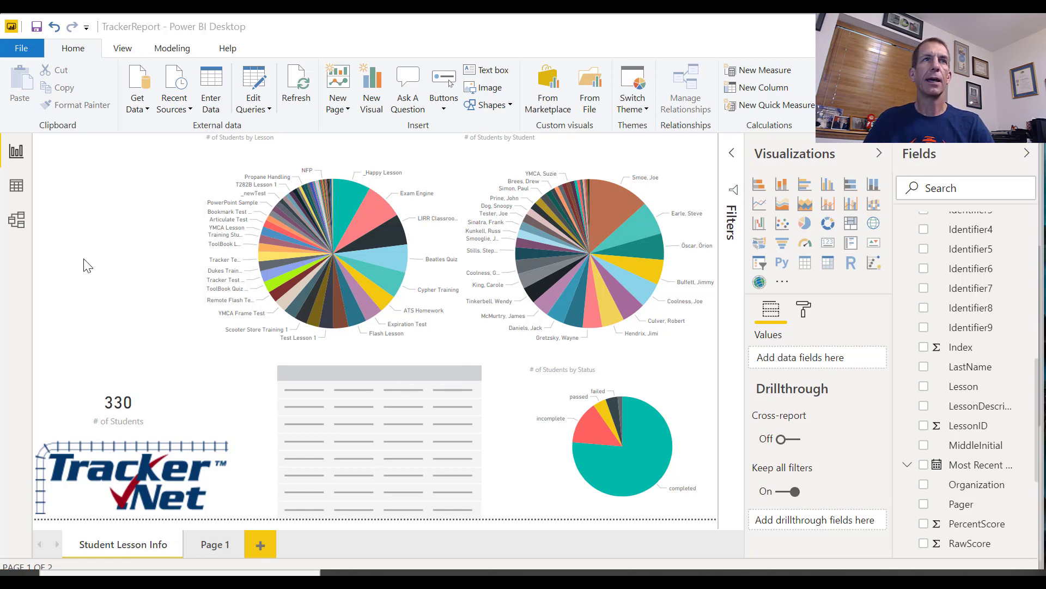
pyautogui.click(98, 213)
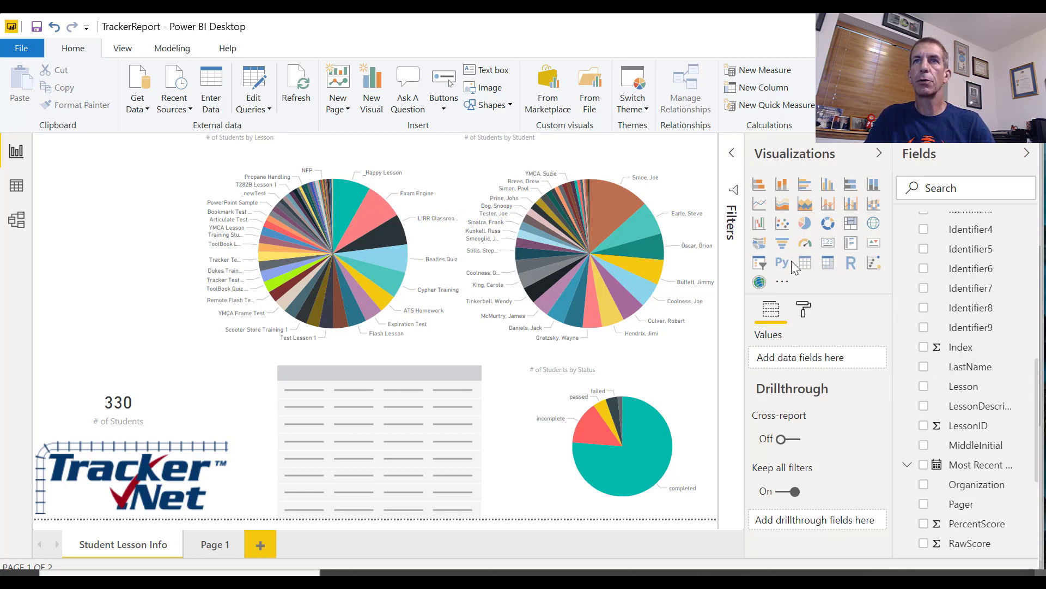
# Insert a Lesson slicer in the page's empty upper-left area, switch it to a dropdown, and shrink its height to fit
pyautogui.click(760, 264)
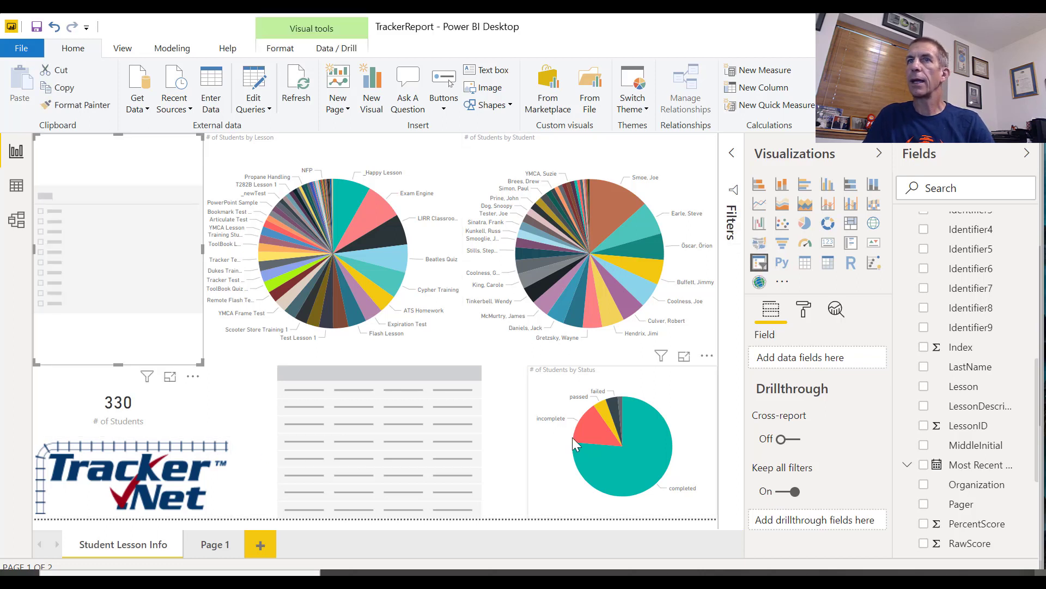
pyautogui.moveTo(958, 397); pyautogui.dragTo(828, 357)
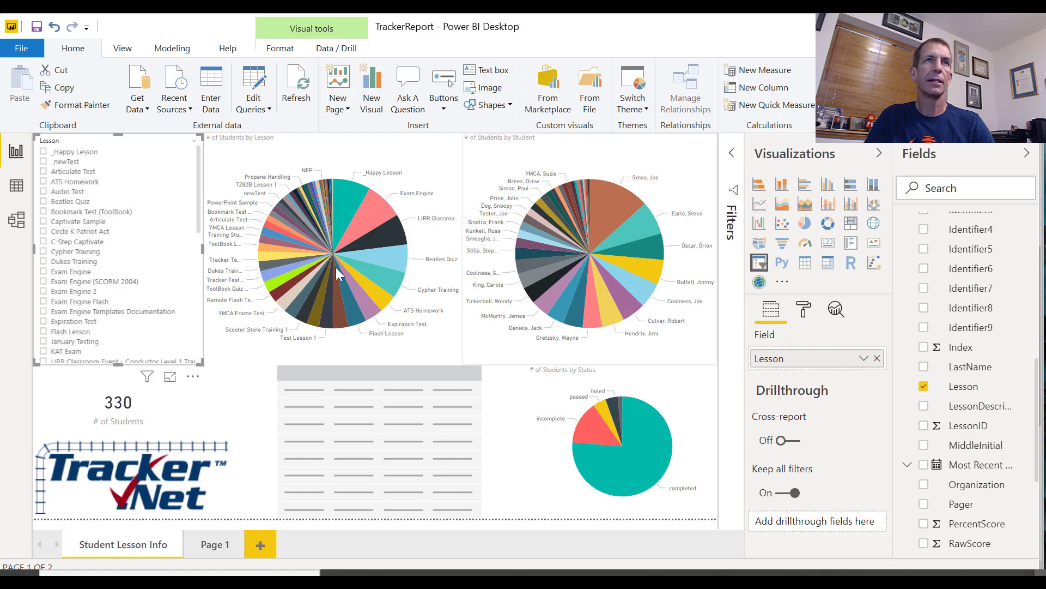
pyautogui.click(194, 140)
pyautogui.click(214, 169)
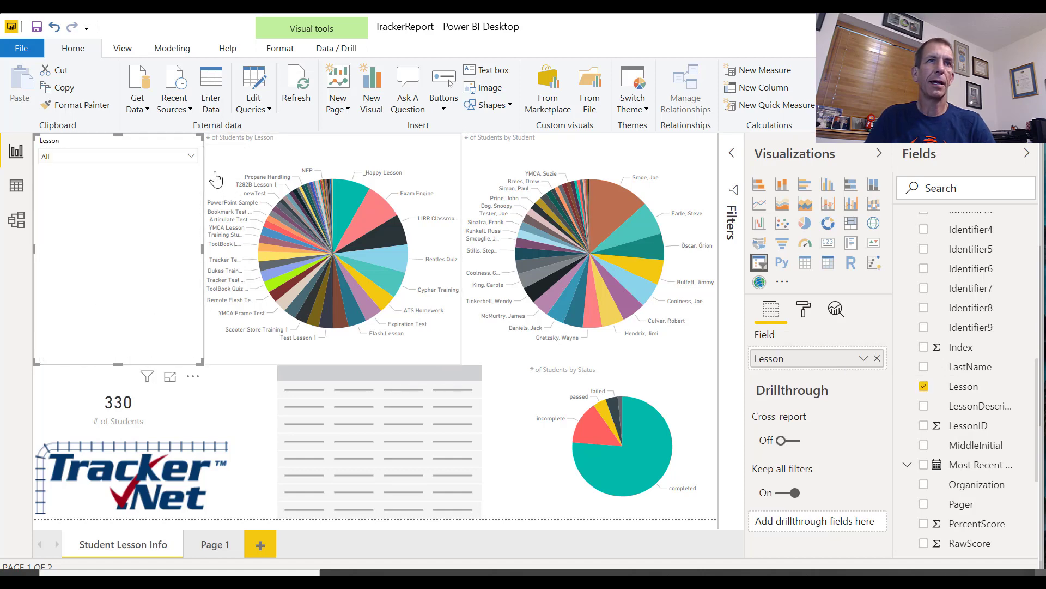
pyautogui.moveTo(119, 359); pyautogui.dragTo(143, 172)
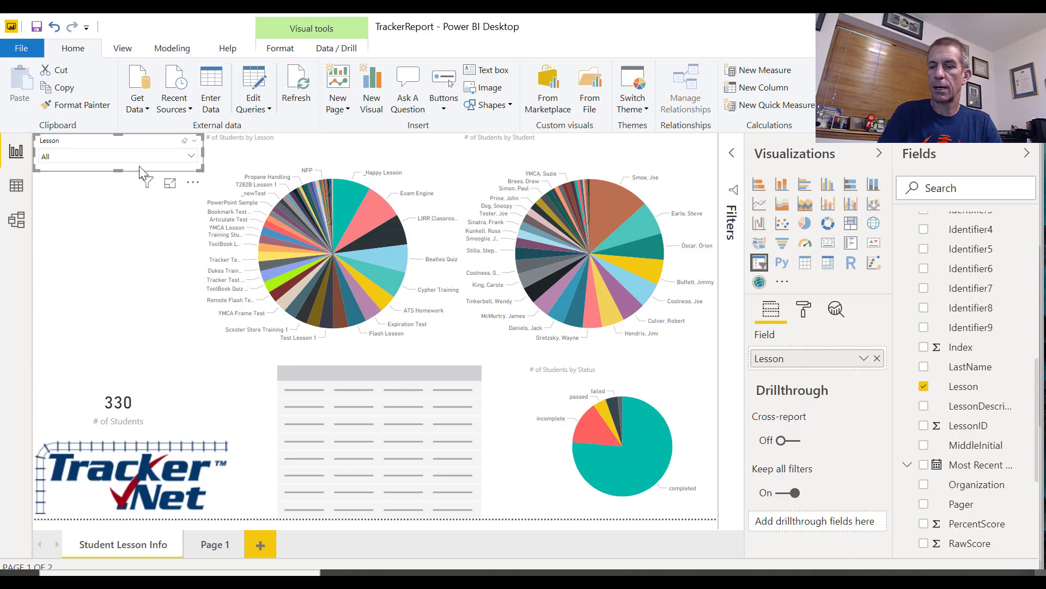
# Duplicate the Lesson slicer, place the copy directly below it, and replace its field with Organization
pyautogui.hotkey('ctrl', 'c')
pyautogui.hotkey('ctrl', 'v')
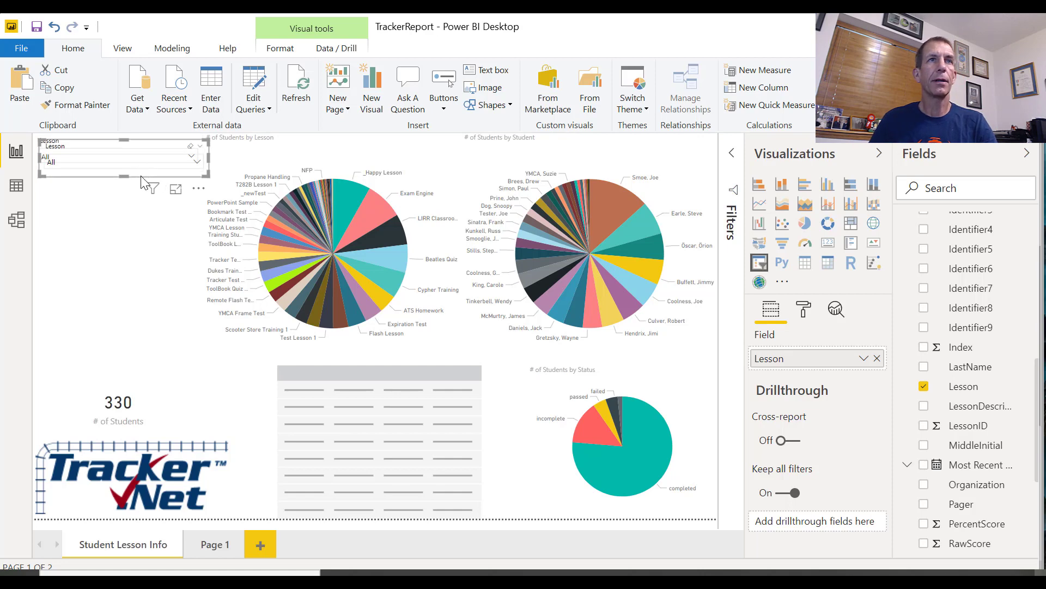
pyautogui.moveTo(143, 183); pyautogui.dragTo(140, 215)
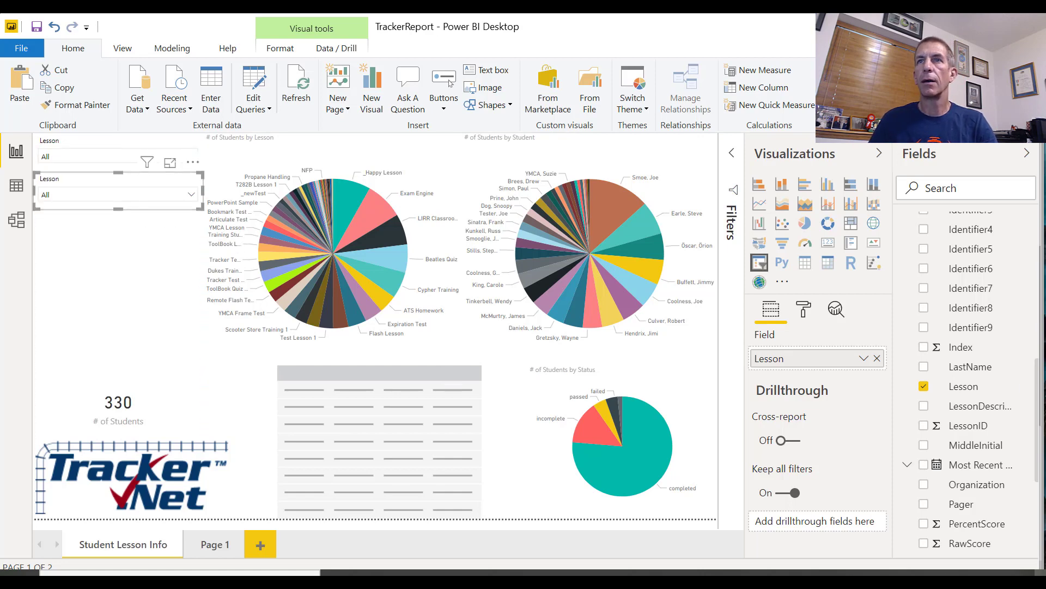
pyautogui.scroll(-1, 981, 425)
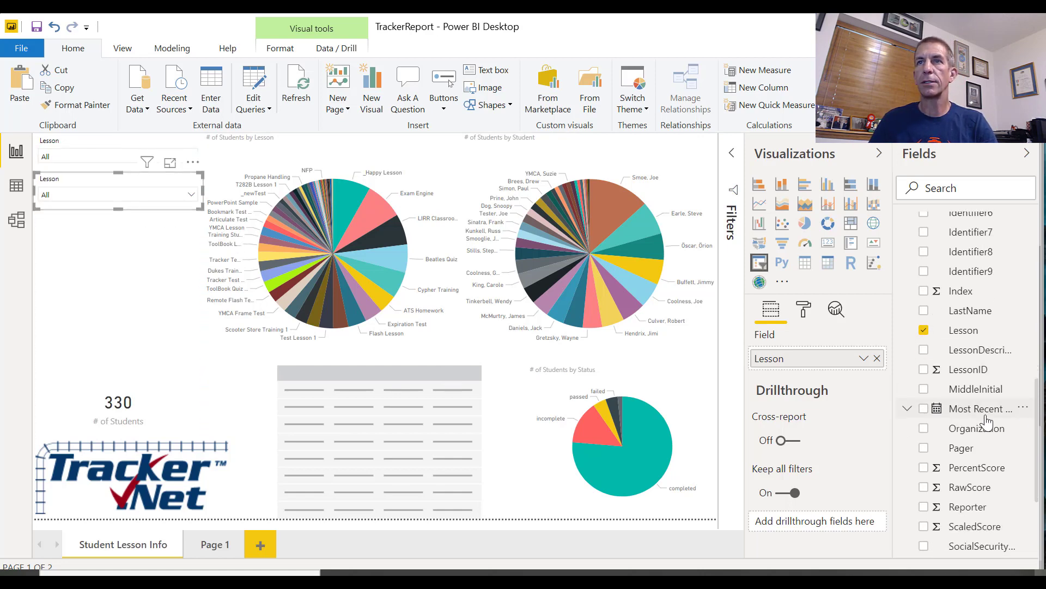
pyautogui.moveTo(983, 428); pyautogui.dragTo(864, 358)
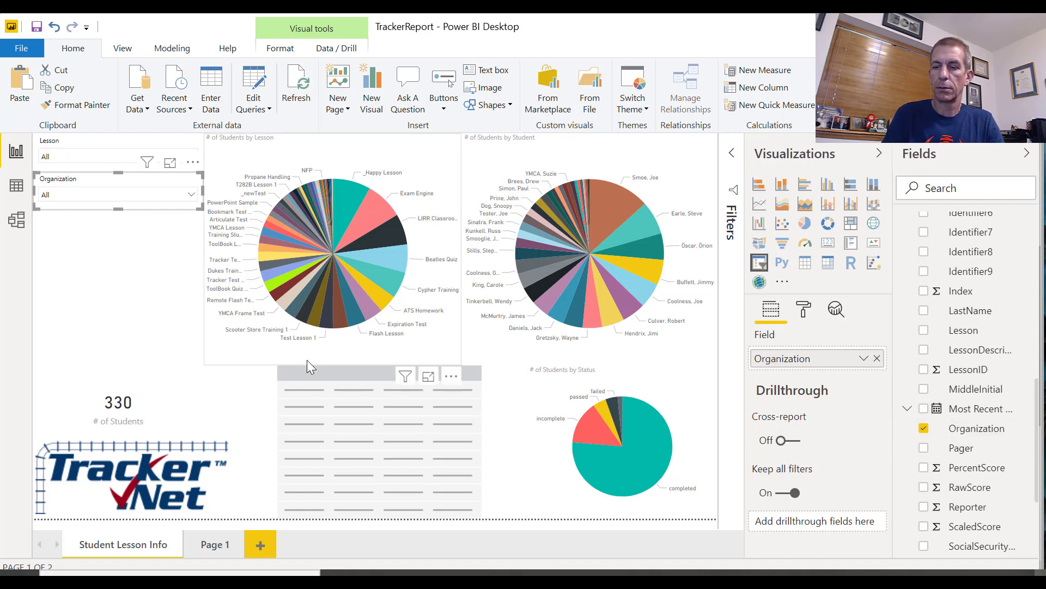
# Paste another slicer copy below the Organization slicer with Student as its field, and save the report
pyautogui.hotkey('ctrl', 'v')
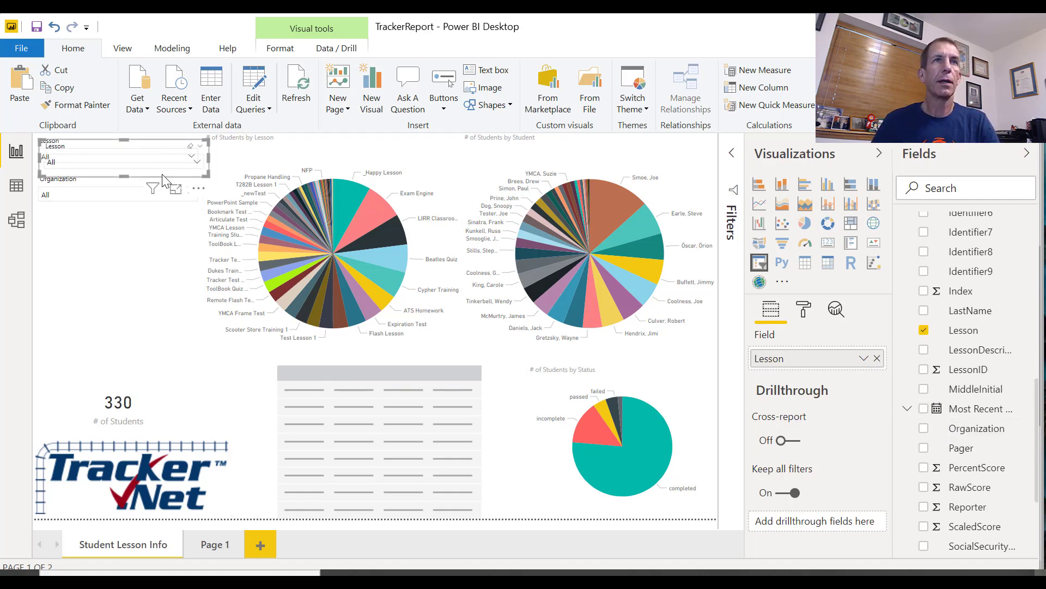
pyautogui.moveTo(157, 178); pyautogui.dragTo(157, 248)
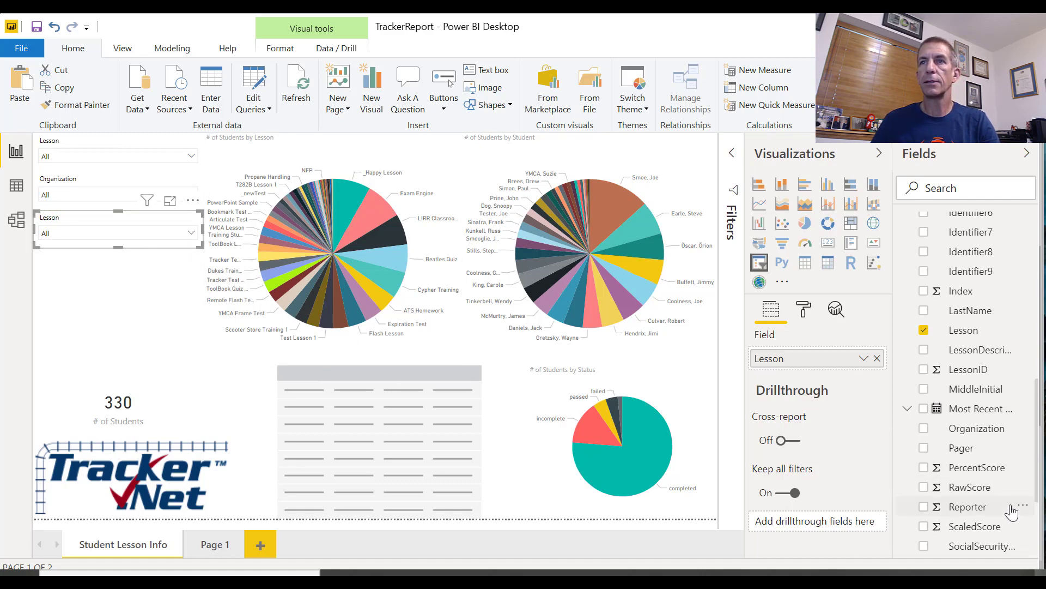
pyautogui.scroll(-3, 1011, 512)
pyautogui.moveTo(965, 503); pyautogui.dragTo(827, 353)
pyautogui.moveTo(965, 503); pyautogui.dragTo(836, 369)
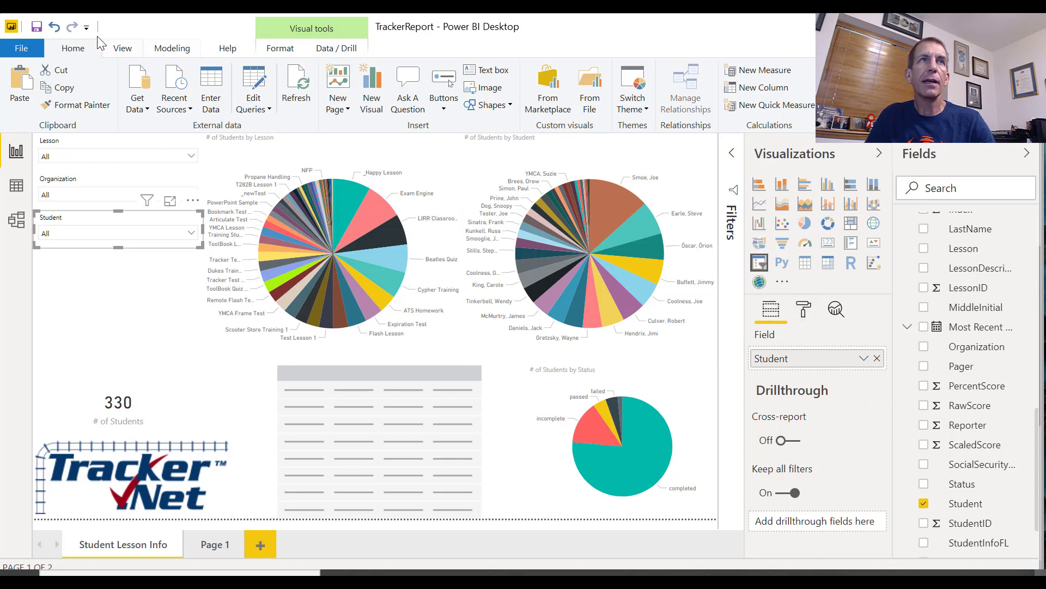
pyautogui.click(36, 27)
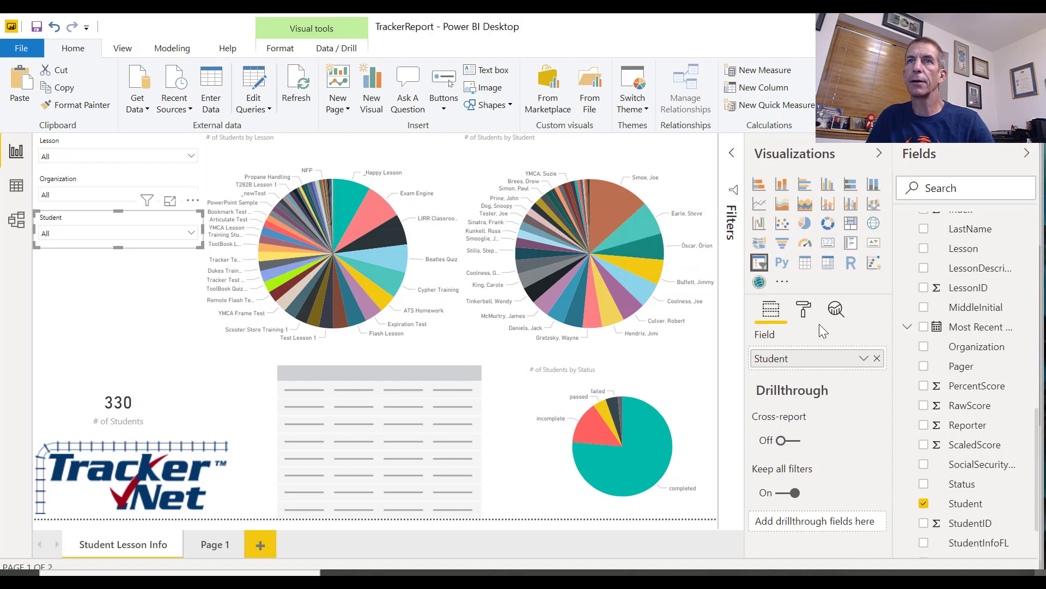
# Search the visuals marketplace for "text Editor" and import the Text Filter custom visual into the report
pyautogui.click(783, 289)
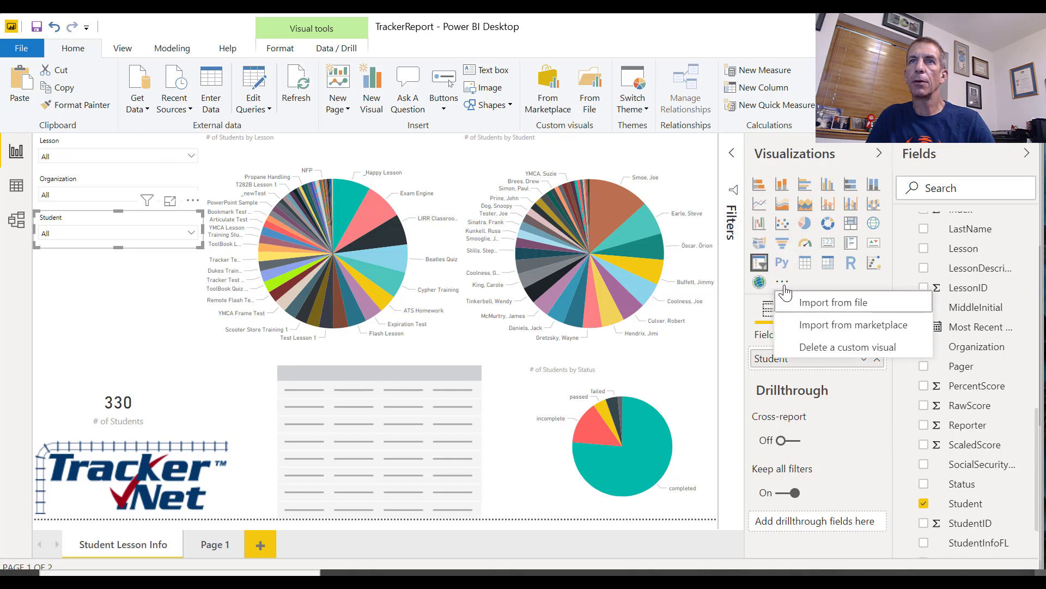
pyautogui.click(822, 327)
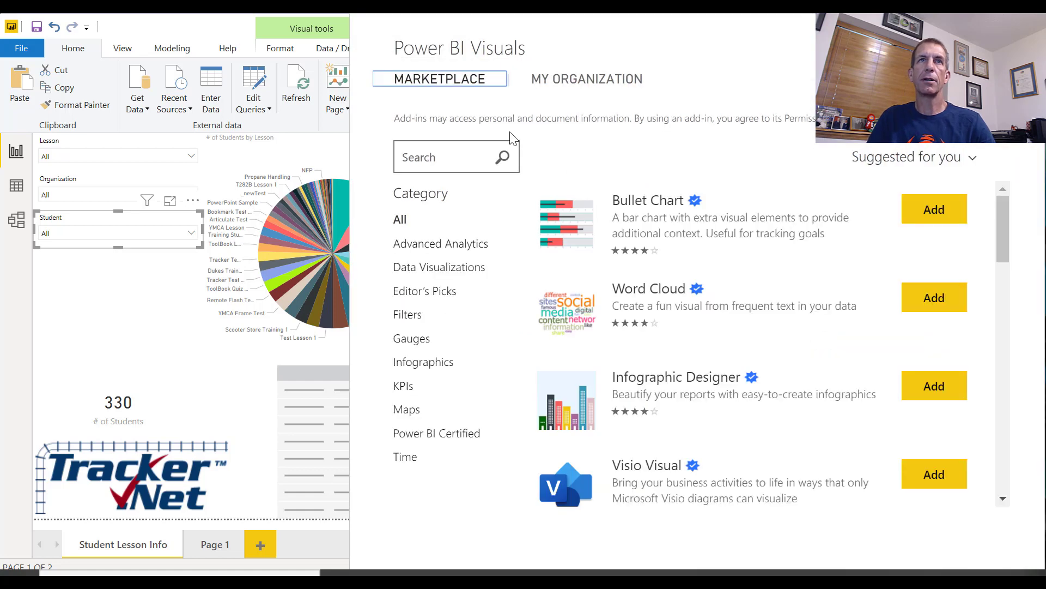
pyautogui.click(487, 156)
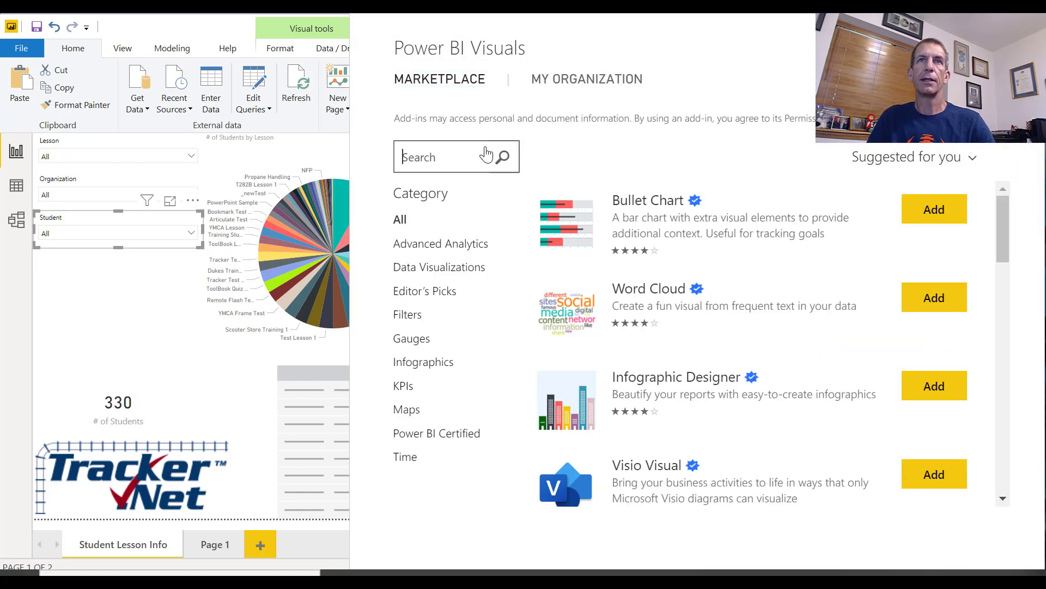
pyautogui.write('tet')
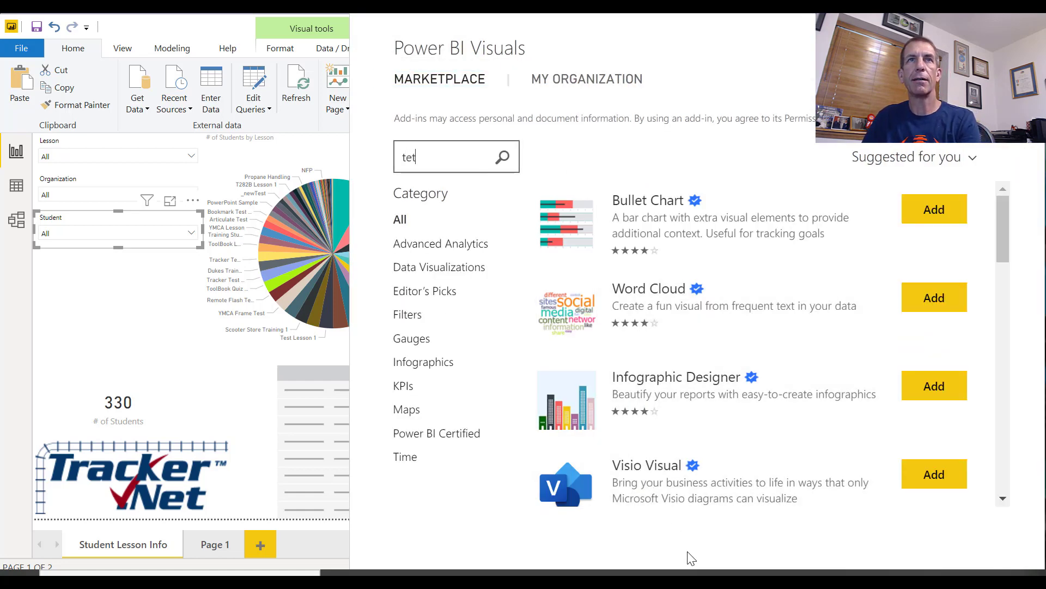
pyautogui.press('BackSpace')
pyautogui.write('xt Edi')
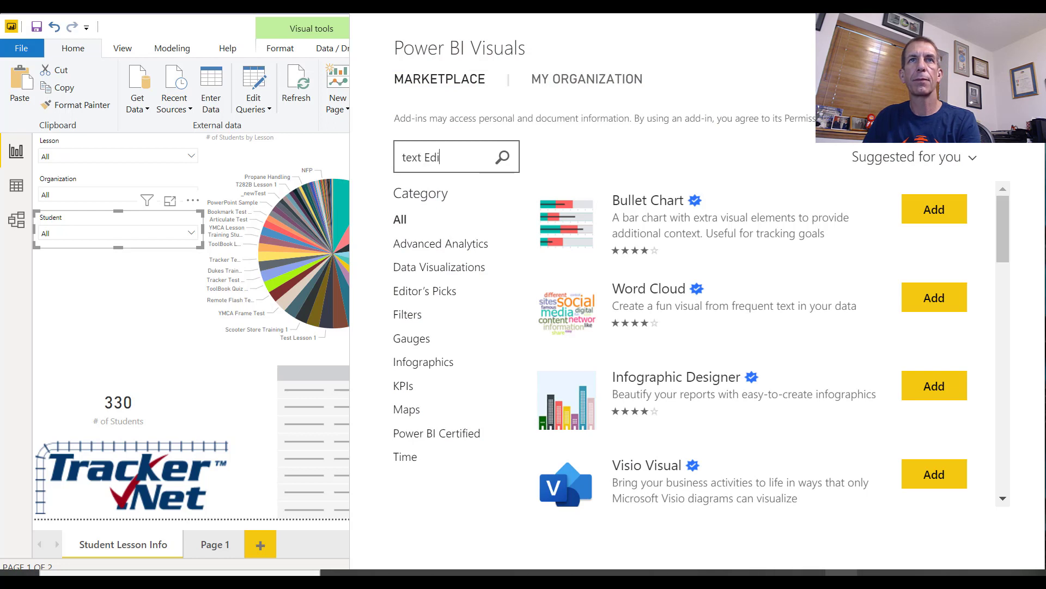
pyautogui.write('tor')
pyautogui.press('Return')
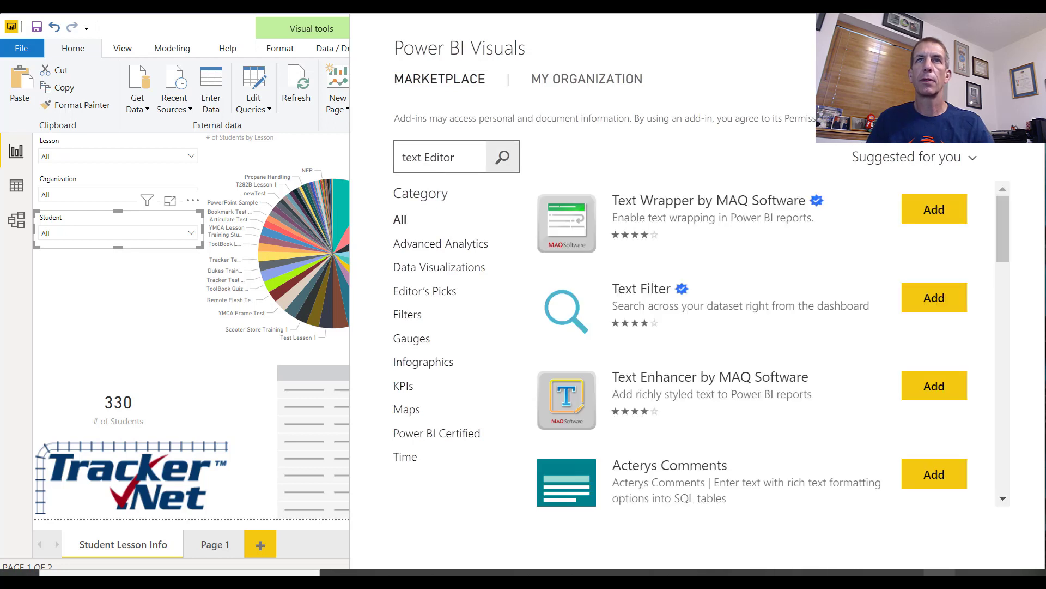
pyautogui.click(627, 304)
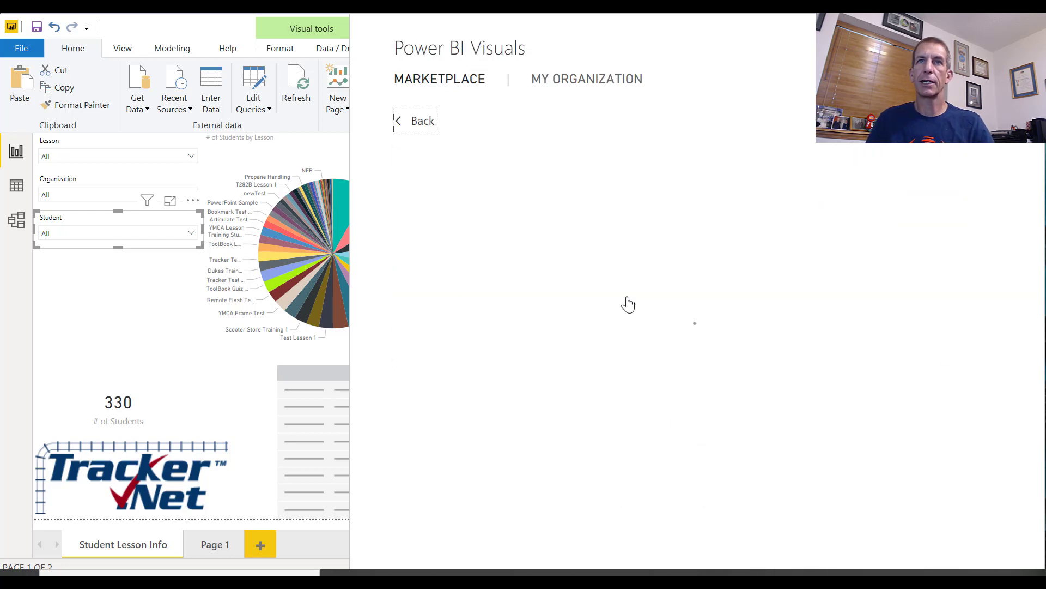
pyautogui.click(450, 312)
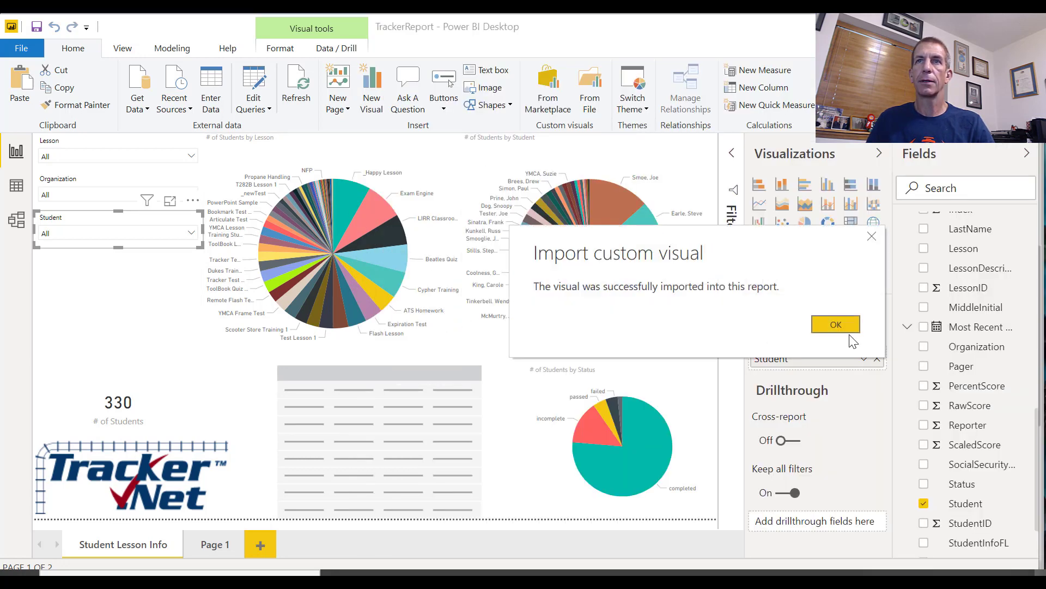
pyautogui.click(833, 325)
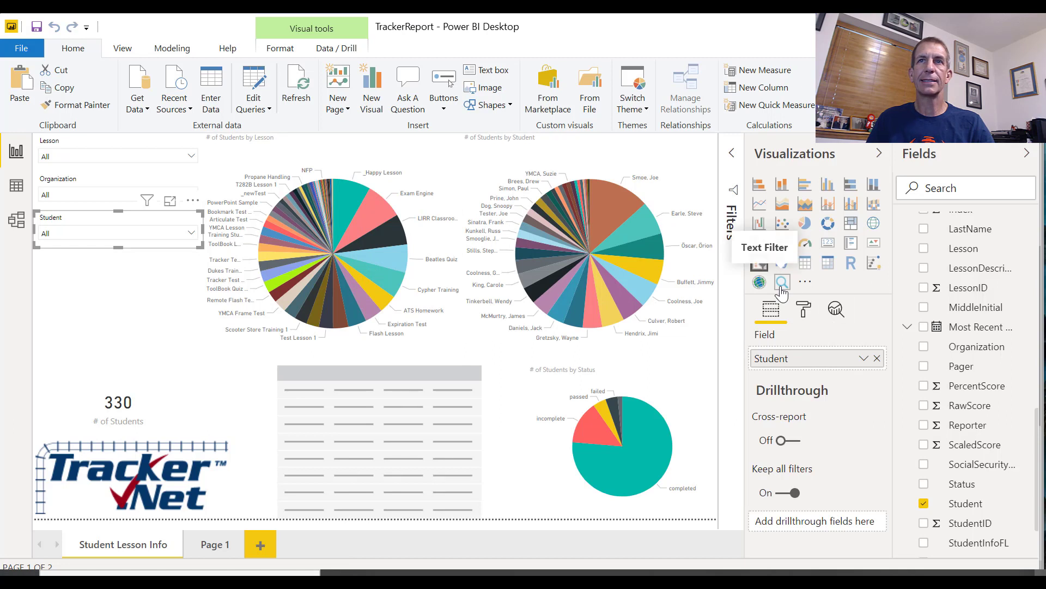
# Insert a Text Filter visual on the Student field below the Student slicer and shrink its height to fit the search box
pyautogui.click(83, 333)
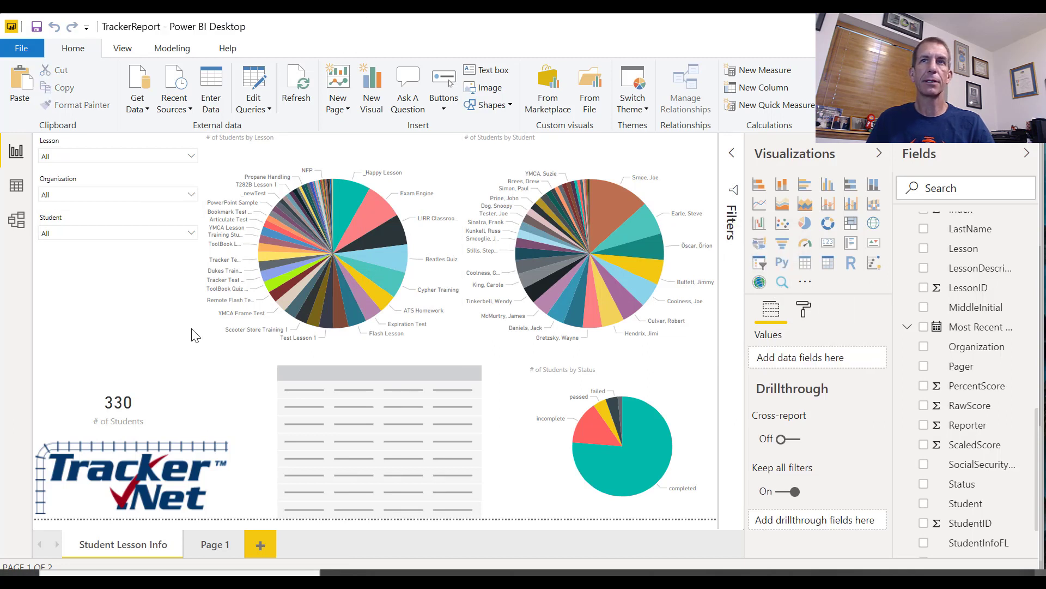
pyautogui.click(781, 284)
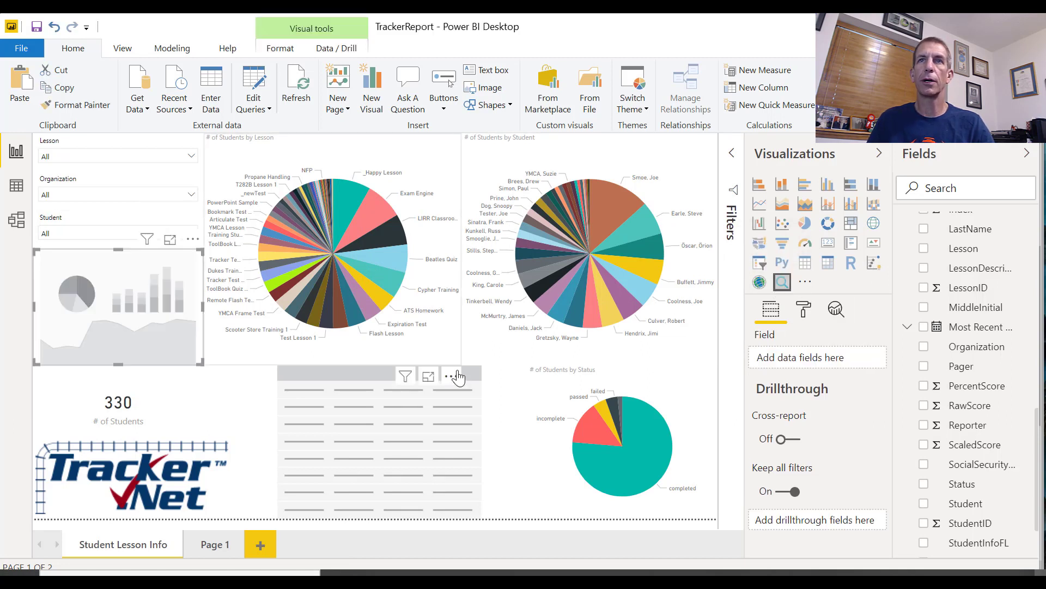
pyautogui.moveTo(976, 504); pyautogui.dragTo(867, 357)
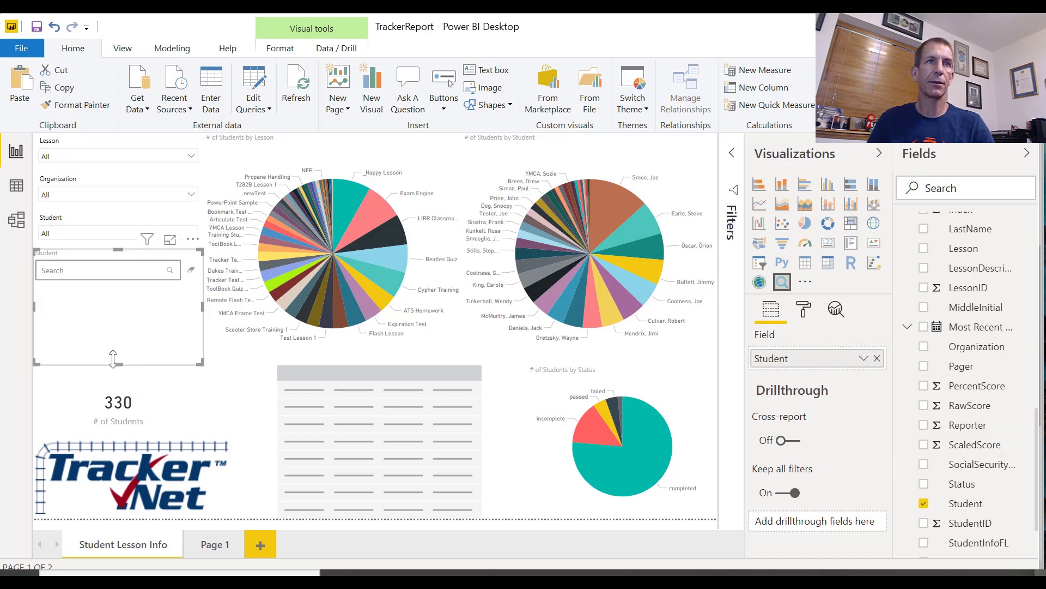
pyautogui.moveTo(125, 366); pyautogui.dragTo(116, 367)
pyautogui.moveTo(117, 364); pyautogui.dragTo(109, 288)
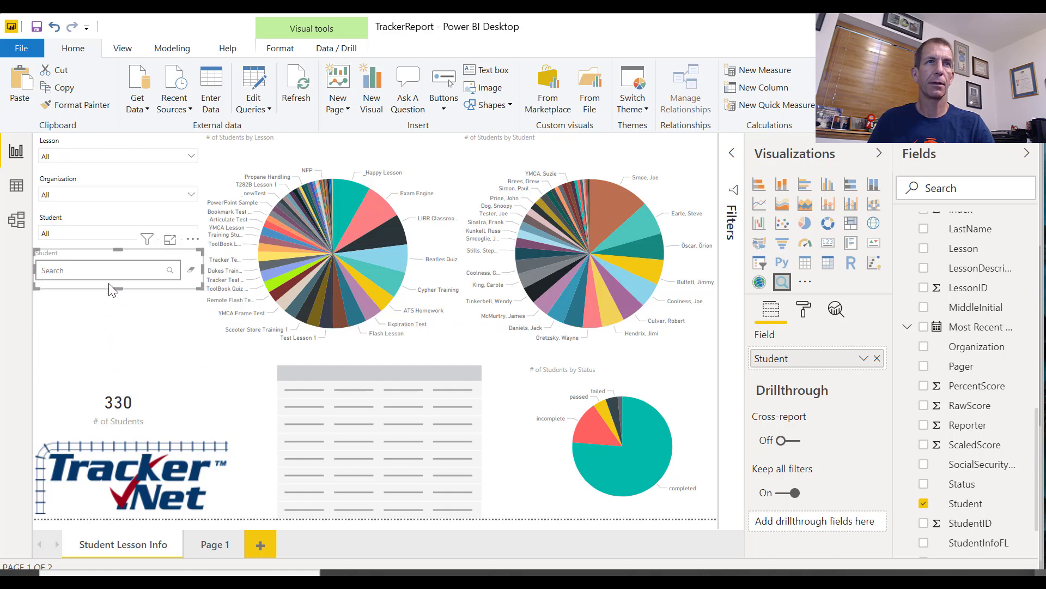
# Try the Student text filter by searching for a student's name
pyautogui.click(96, 269)
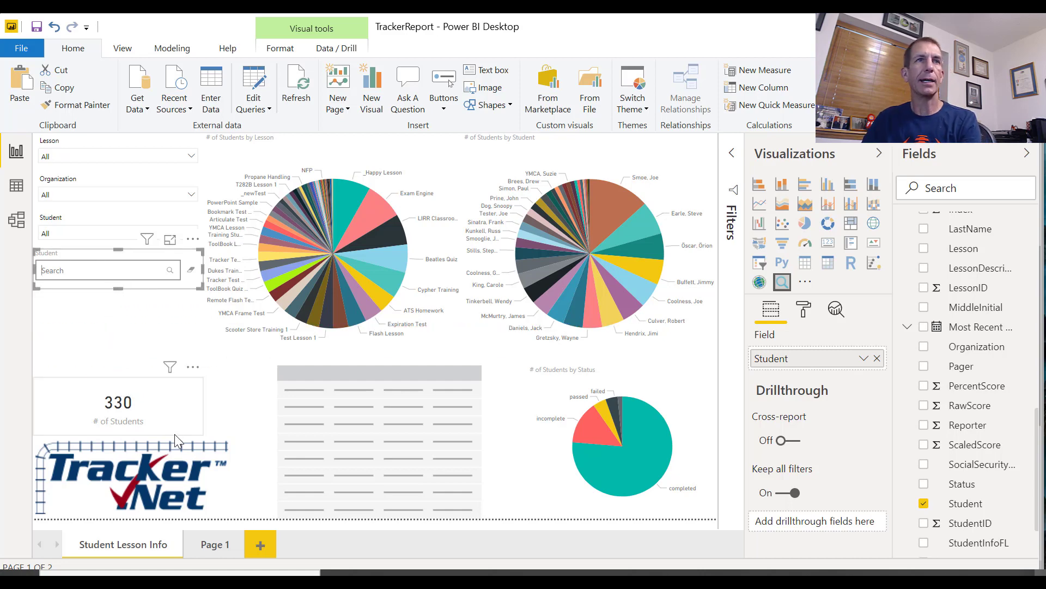
pyautogui.write('Hagar')
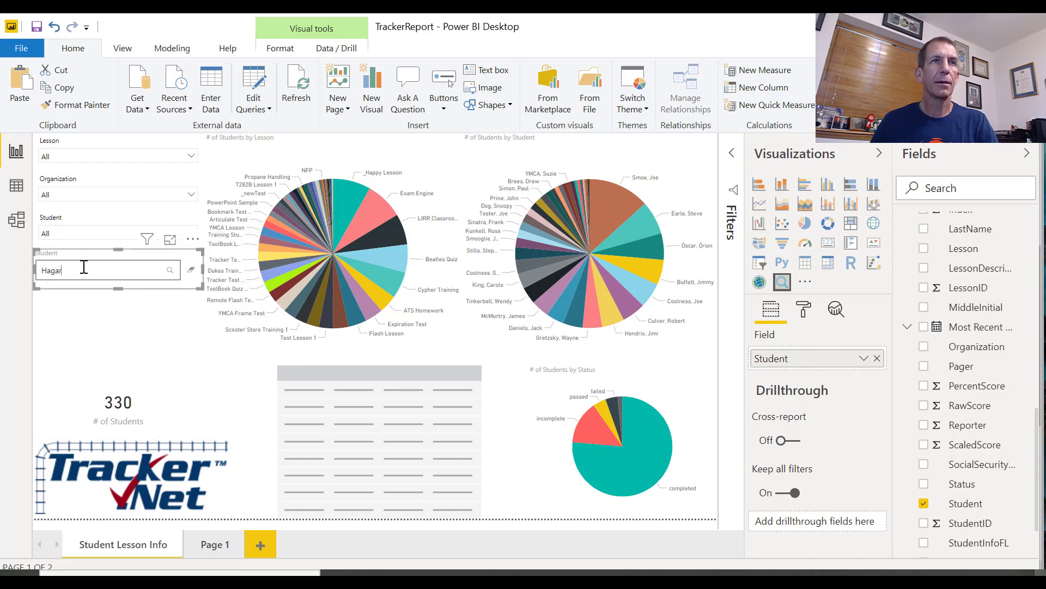
pyautogui.press('Return')
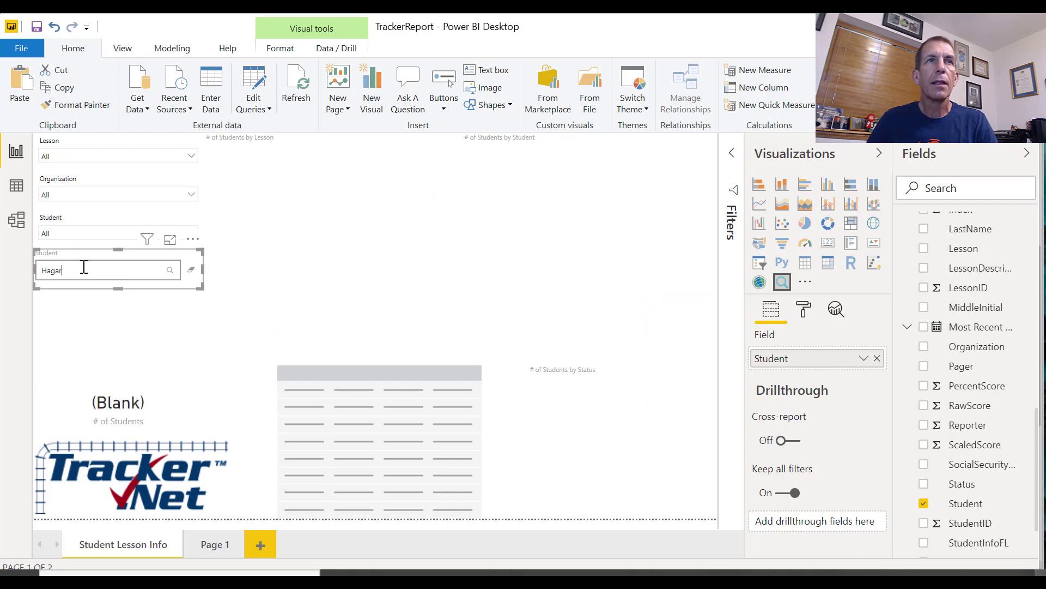
# Filter the report with a different student's first name in the Student text filter, and clear the search text
pyautogui.moveTo(84, 267); pyautogui.dragTo(2, 263)
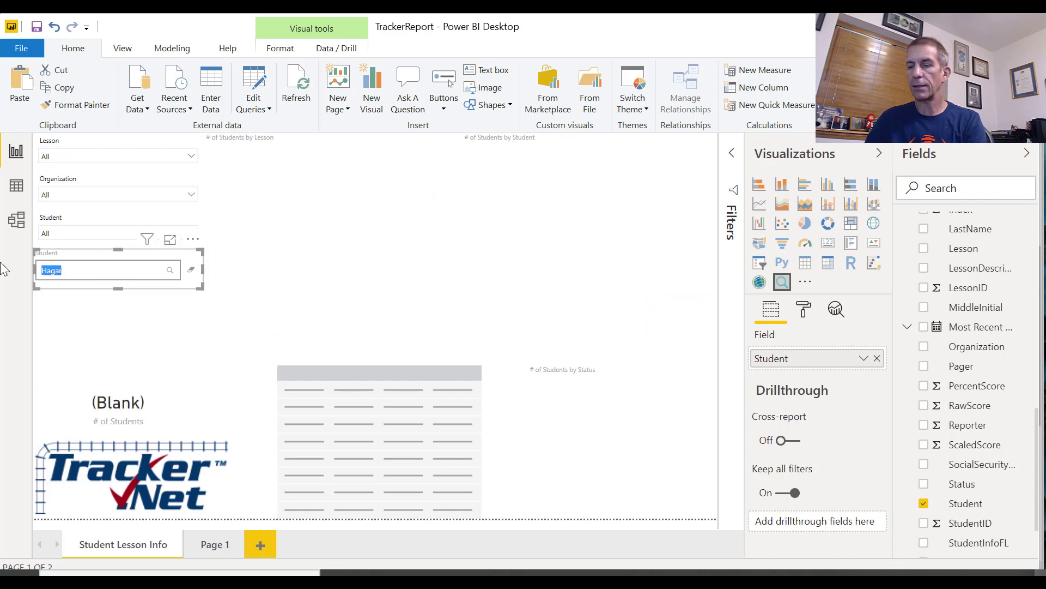
pyautogui.write('Shawn')
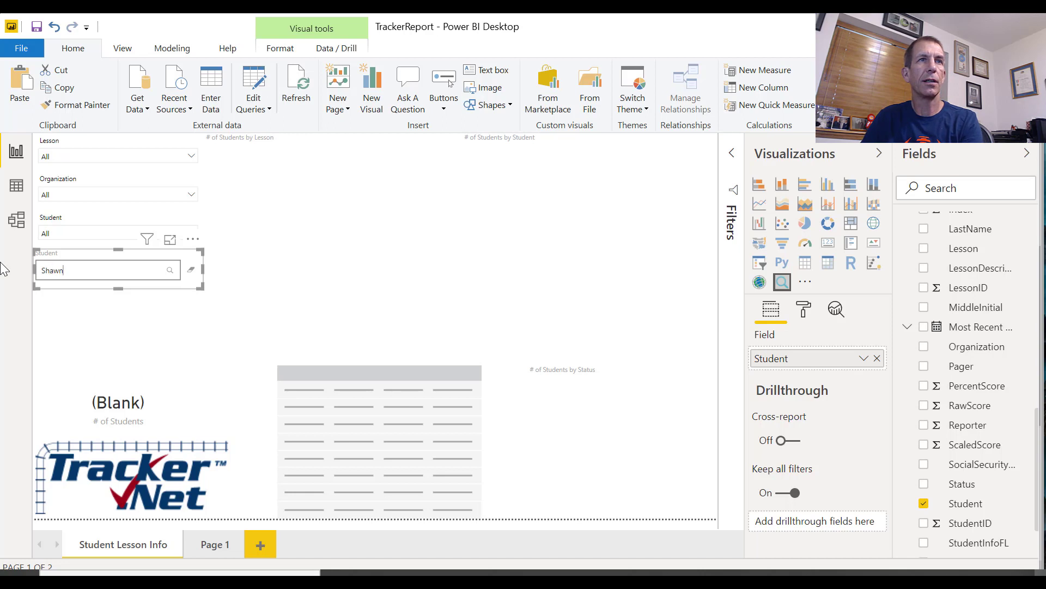
pyautogui.press('Return')
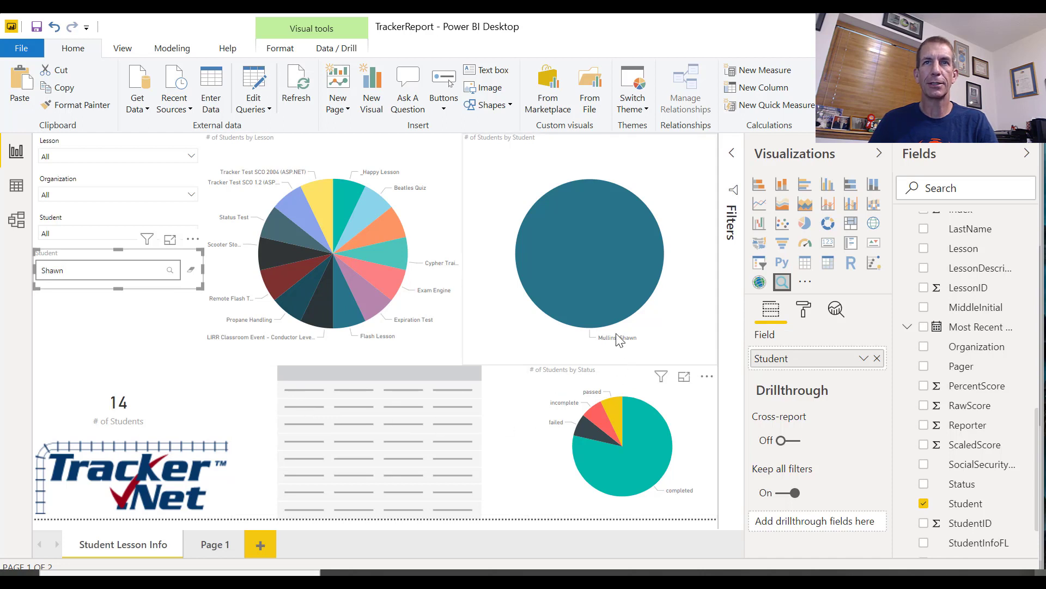
pyautogui.moveTo(55, 271); pyautogui.dragTo(31, 268)
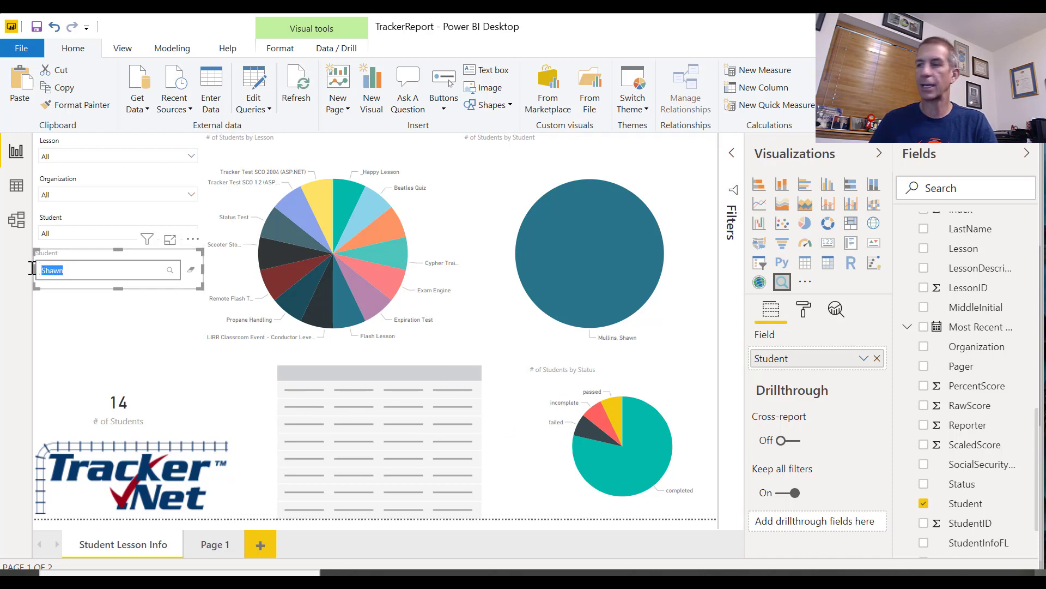
pyautogui.press('BackSpace')
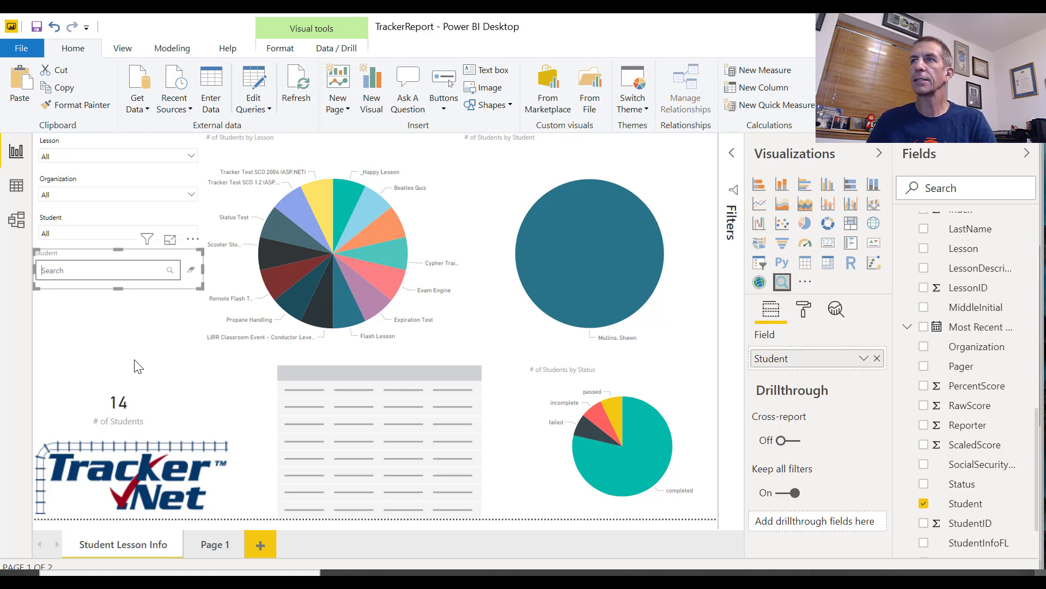
# Insert a Most Recent Completion date slicer below the Student text filter and reduce its height from both edges
pyautogui.click(115, 343)
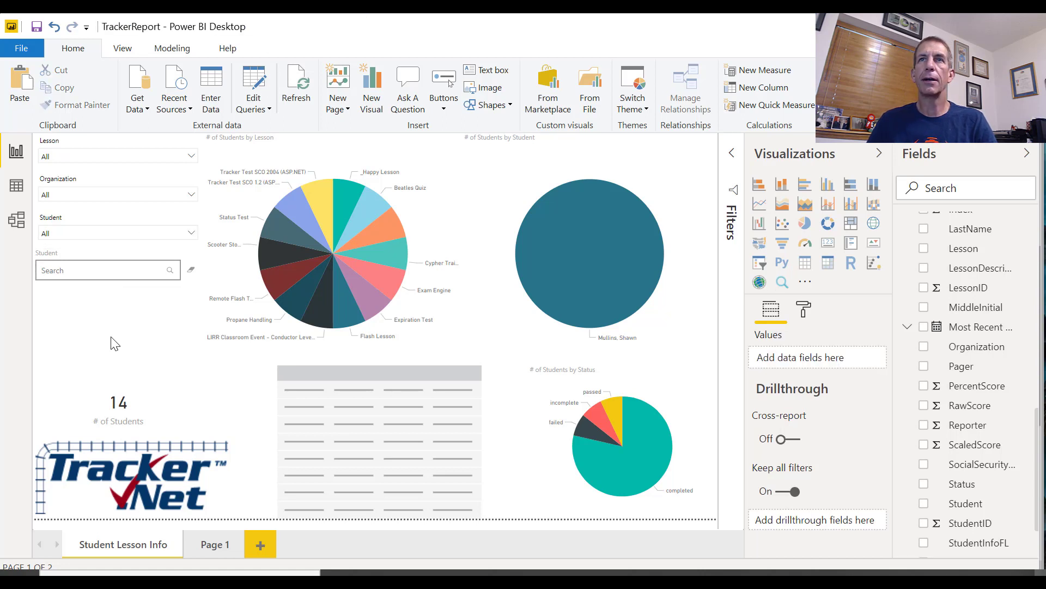
pyautogui.click(760, 262)
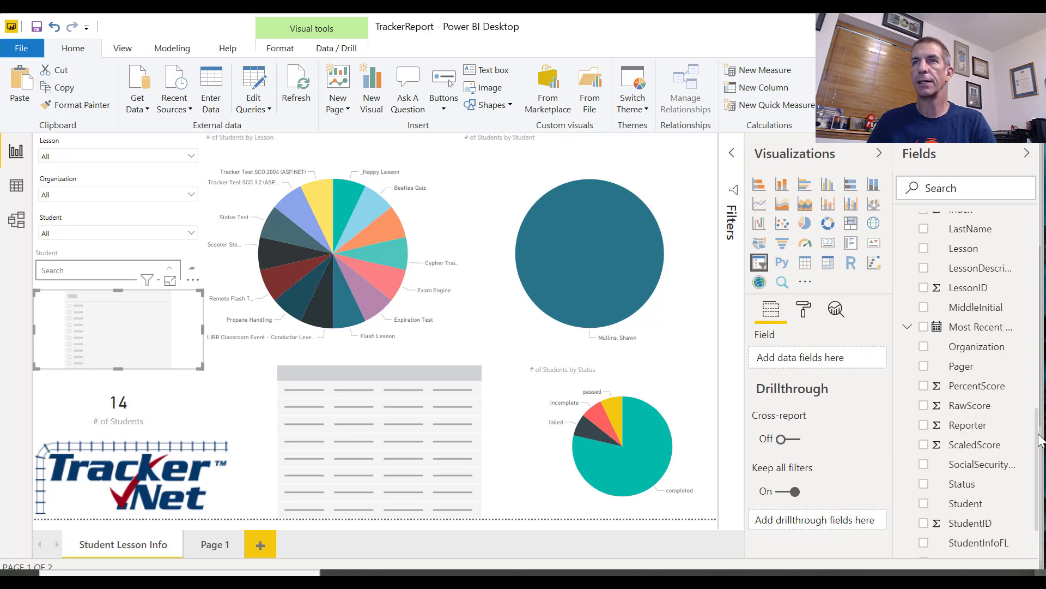
pyautogui.moveTo(1040, 441); pyautogui.dragTo(1037, 395)
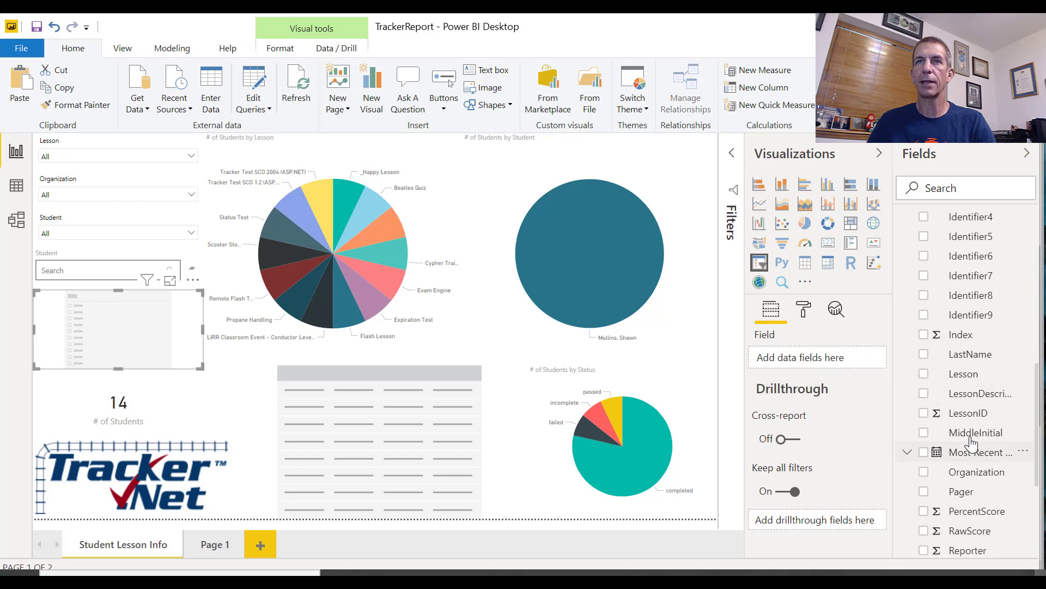
pyautogui.moveTo(973, 443); pyautogui.dragTo(869, 358)
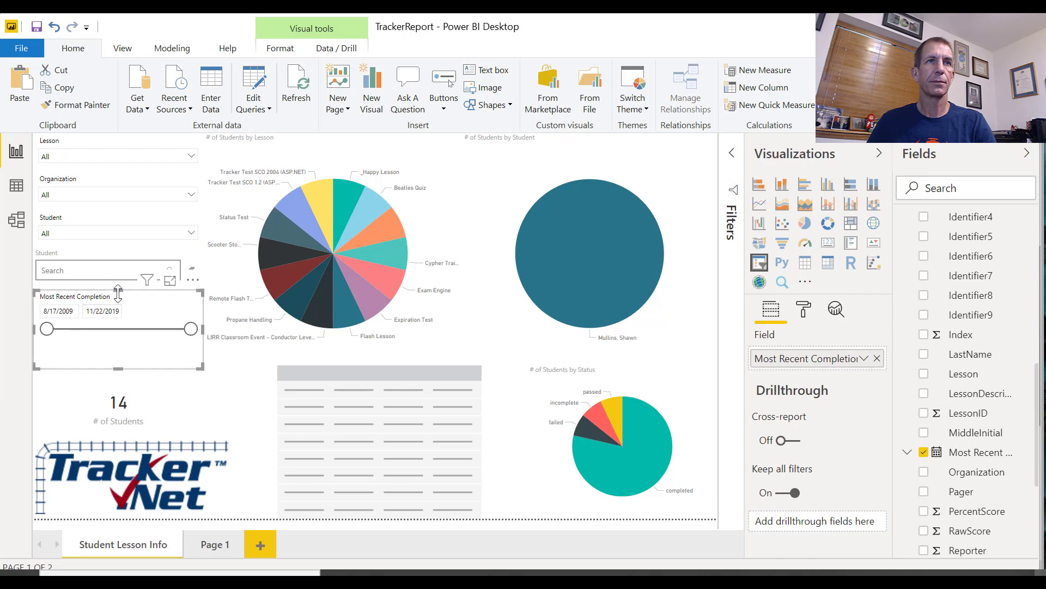
pyautogui.moveTo(118, 293); pyautogui.dragTo(116, 296)
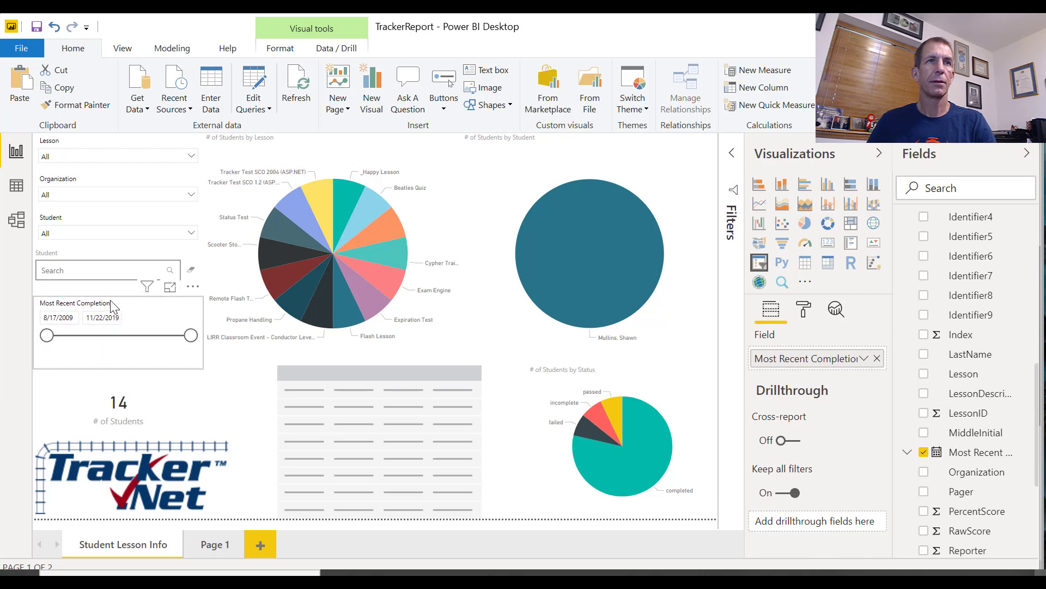
pyautogui.moveTo(117, 367); pyautogui.dragTo(116, 363)
# Move the student-count card up below the date slicer, shrink the logo to the slicer column's width, and widen the empty table toward it
pyautogui.moveTo(124, 407); pyautogui.dragTo(114, 390)
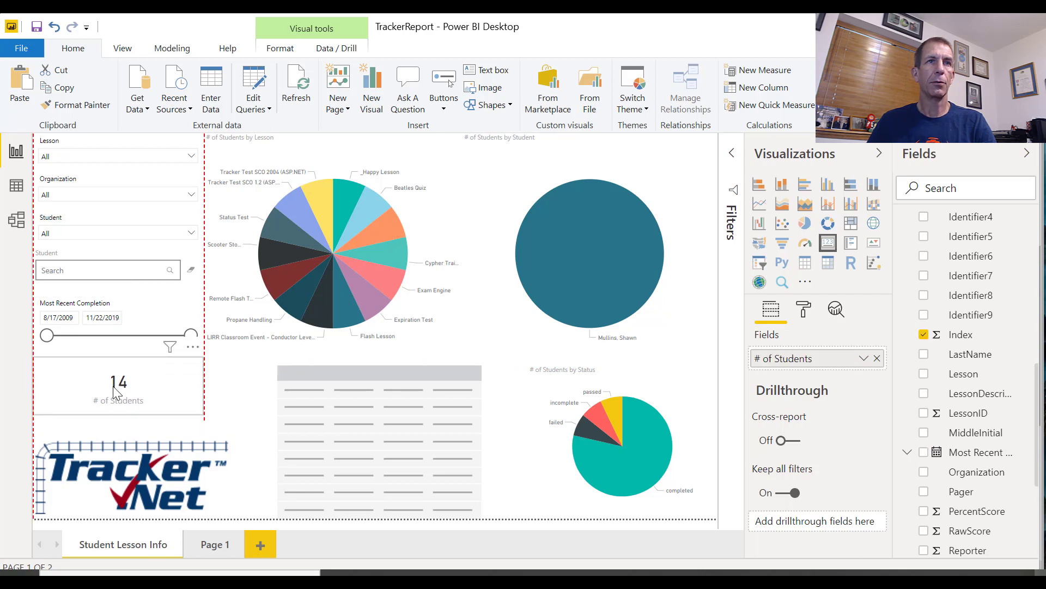
pyautogui.click(133, 452)
pyautogui.moveTo(227, 437); pyautogui.dragTo(205, 442)
pyautogui.click(303, 443)
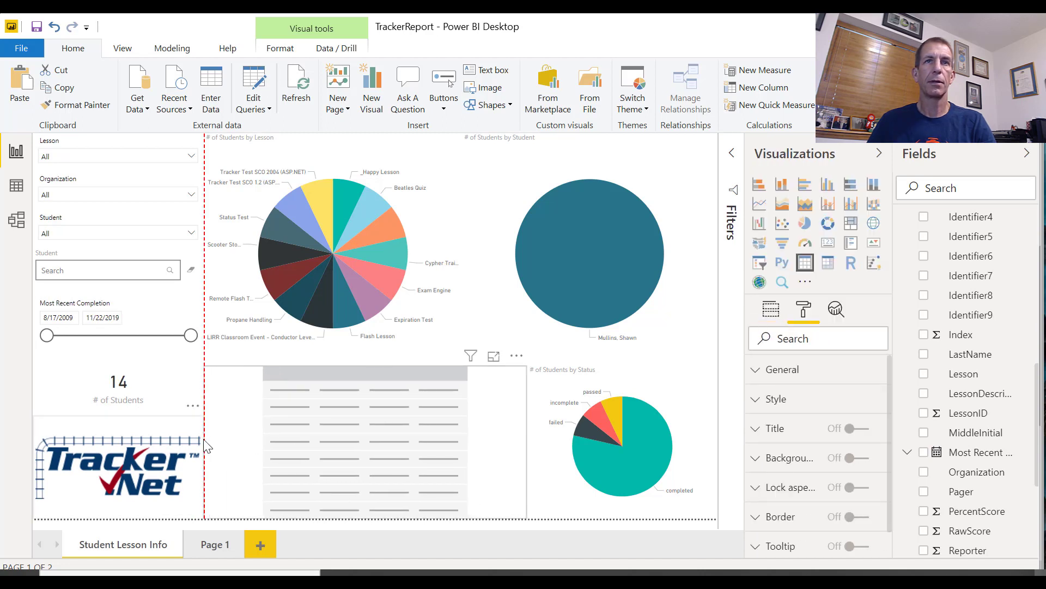
pyautogui.press('Escape')
pyautogui.click(510, 458)
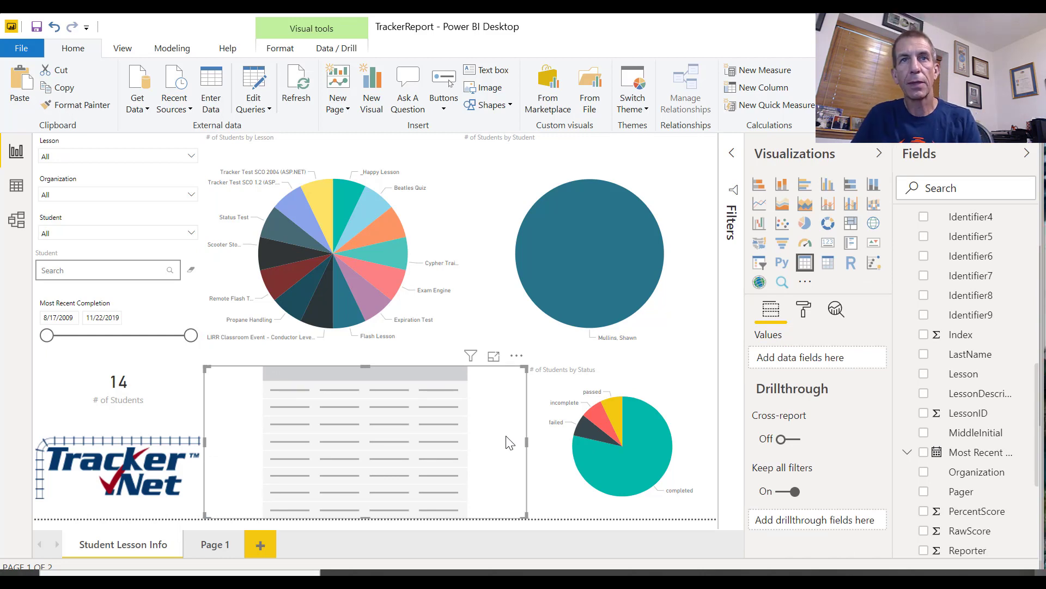
# Consult the Student Information report in the browser, and fill the empty table with the columns Lesson, Organization and Student in that order
pyautogui.hotkey('alt', 'Tab')
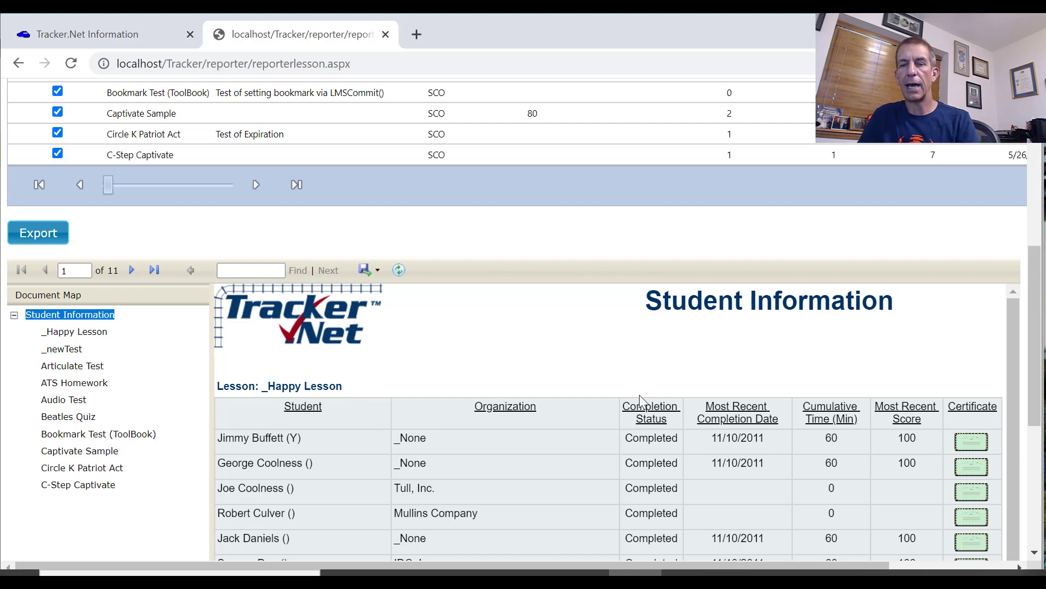
pyautogui.hotkey('alt', 'Tab')
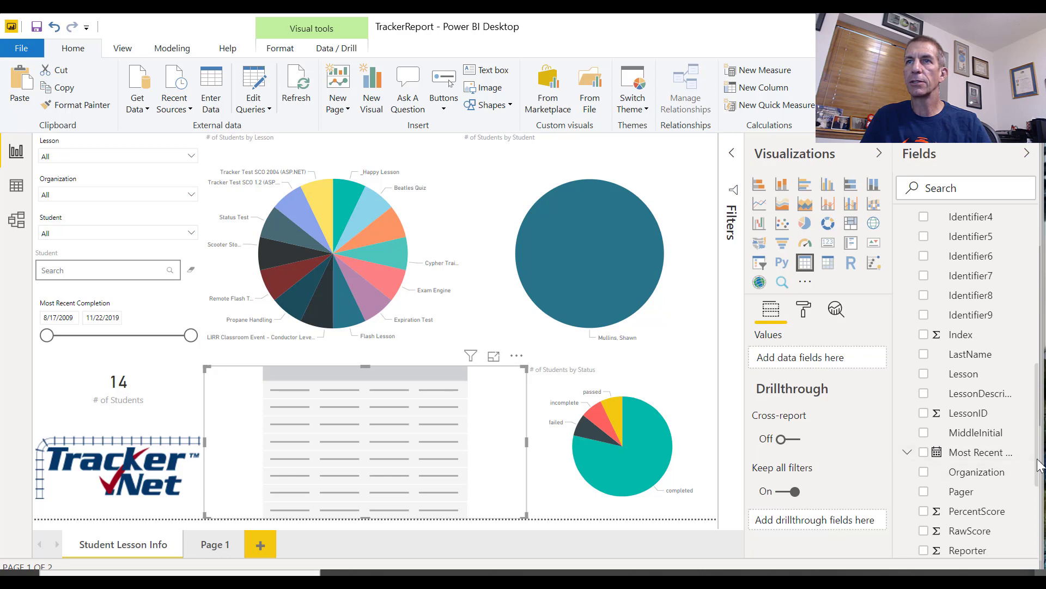
pyautogui.moveTo(959, 376); pyautogui.dragTo(861, 362)
pyautogui.scroll(-3, 1025, 452)
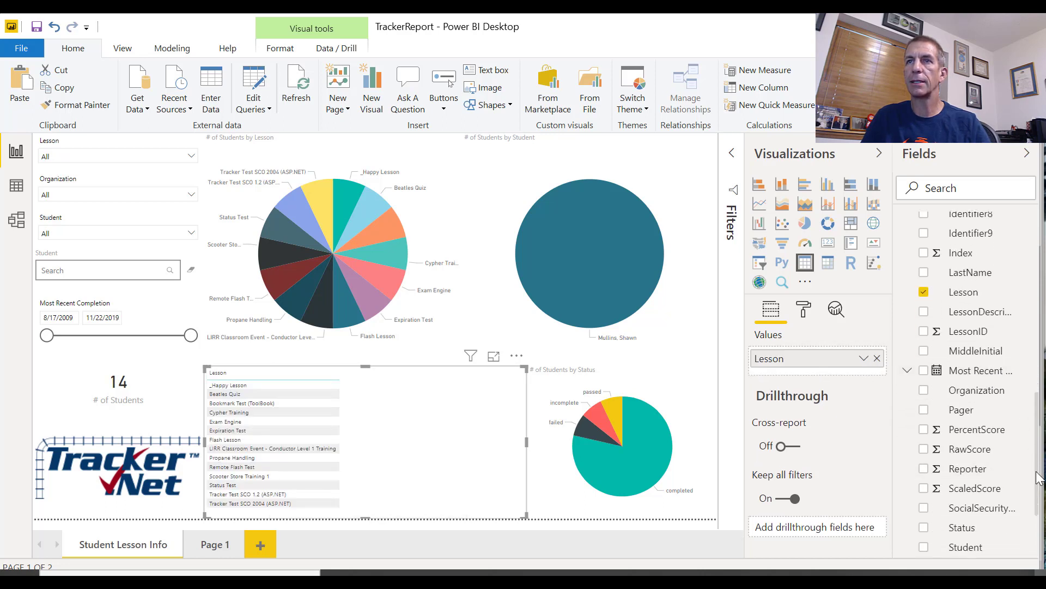
pyautogui.moveTo(1005, 547); pyautogui.dragTo(869, 376)
pyautogui.scroll(-3, 983, 464)
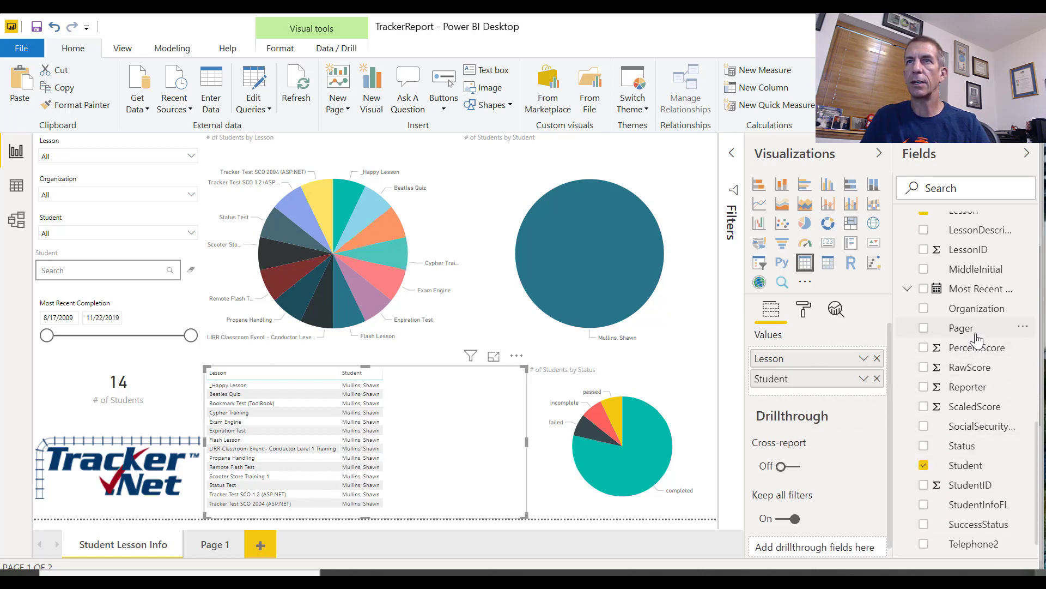
pyautogui.moveTo(975, 309); pyautogui.dragTo(861, 378)
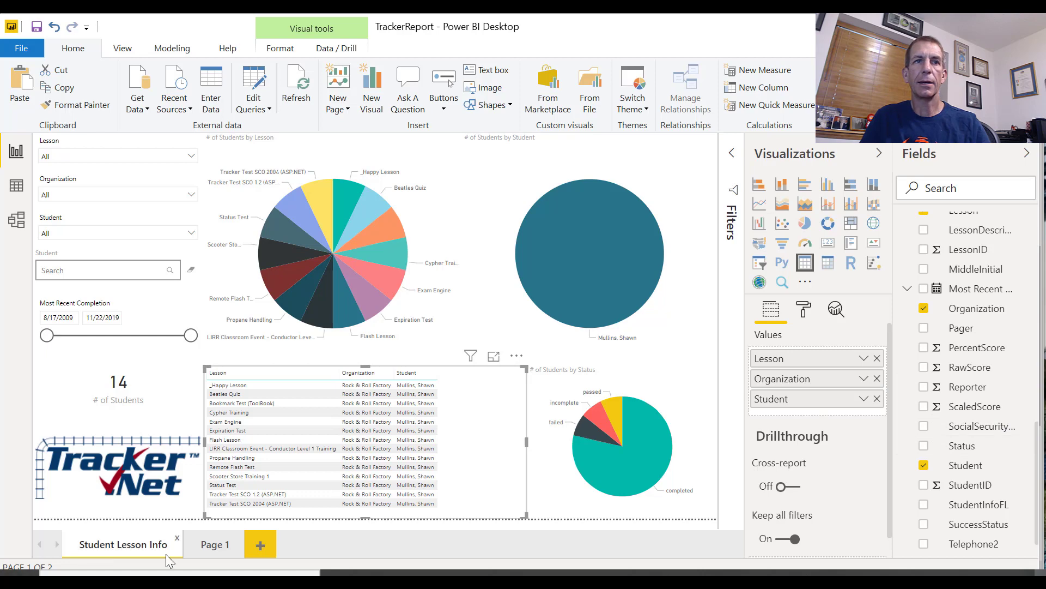
# Clear the search text and filter from the Student text filter on the Student Lesson Info page
pyautogui.click(199, 548)
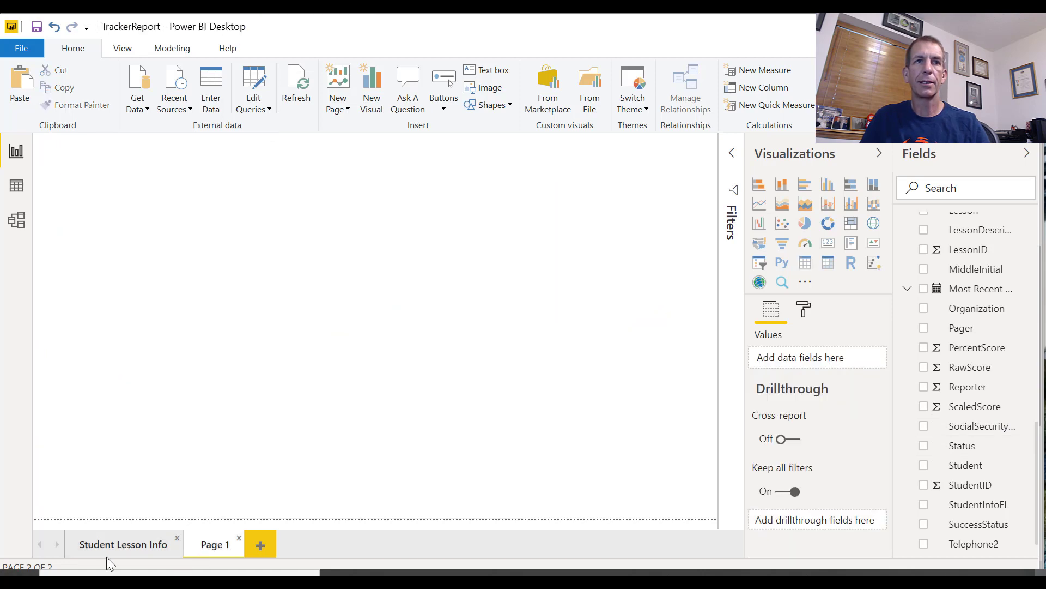
pyautogui.click(111, 545)
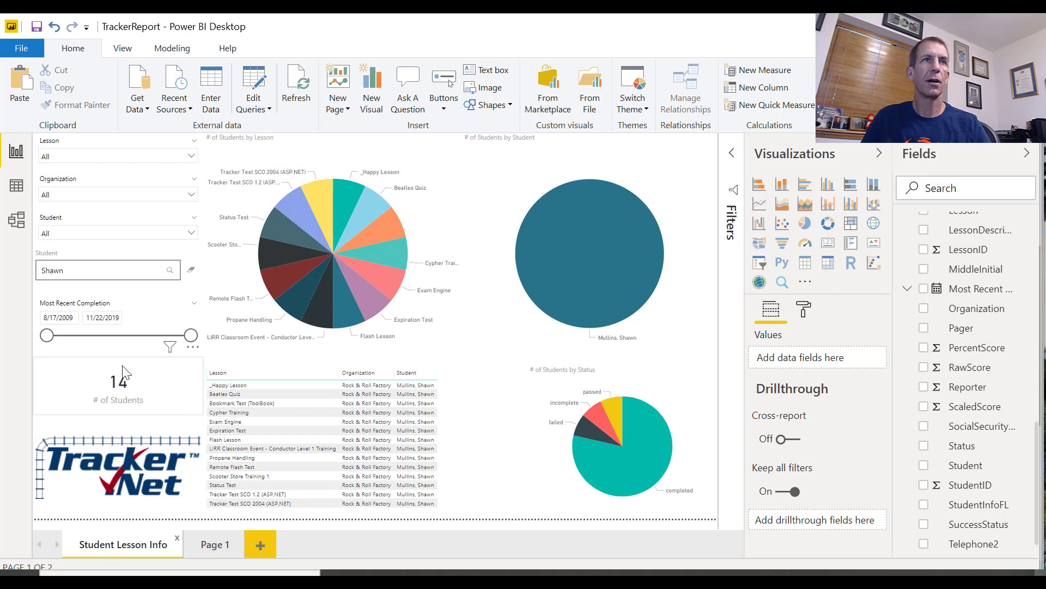
pyautogui.doubleClick(112, 267)
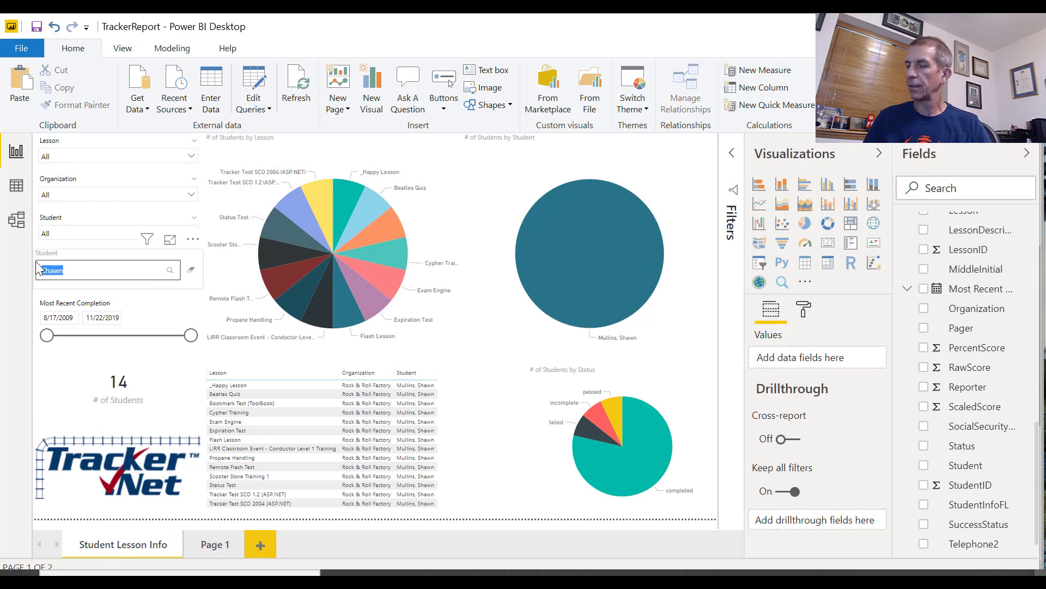
pyautogui.click(191, 272)
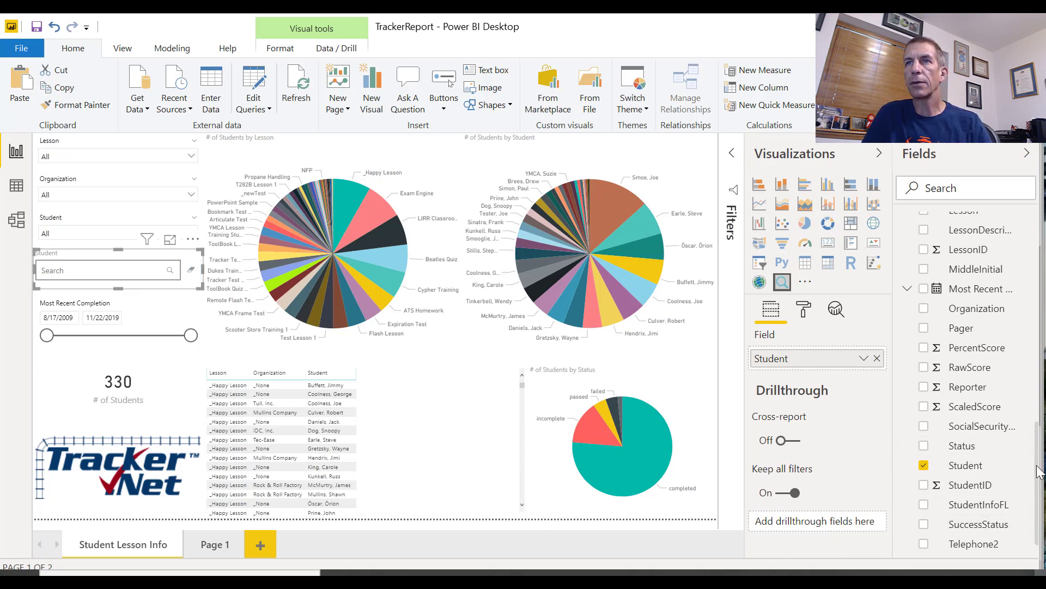
# Add Most Recent Completion as the table's last column, shown as a plain date instead of a date hierarchy
pyautogui.scroll(4, 1022, 433)
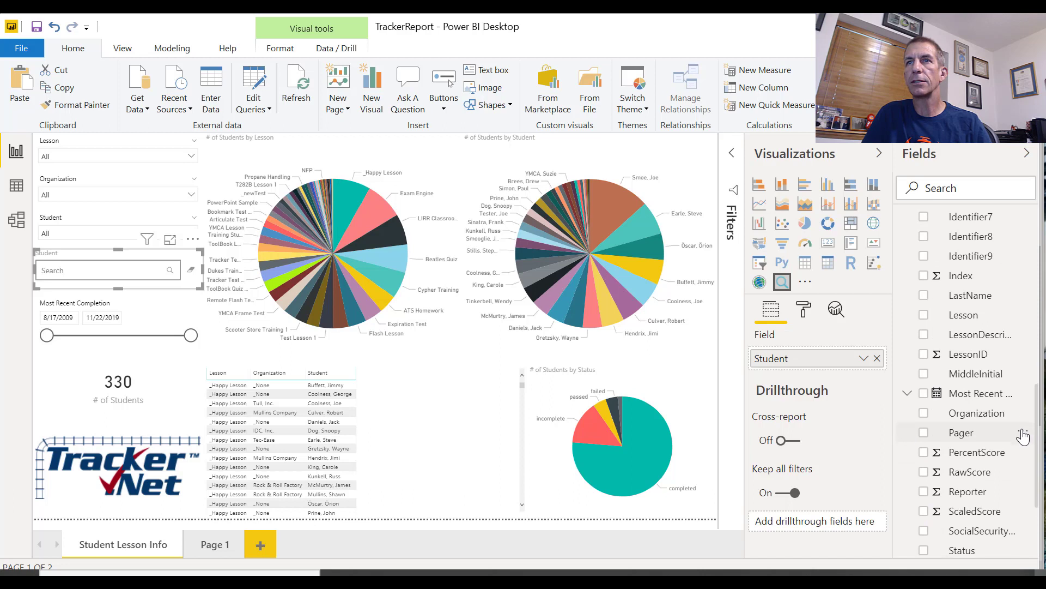
pyautogui.scroll(-3, 1023, 436)
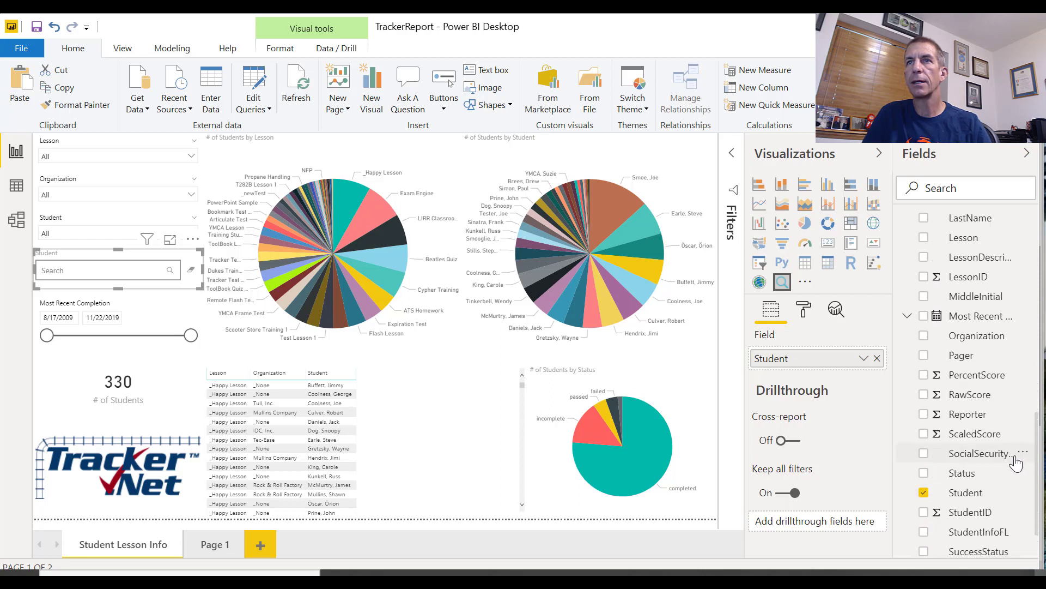
pyautogui.scroll(2, 1003, 430)
pyautogui.moveTo(955, 348); pyautogui.dragTo(948, 360)
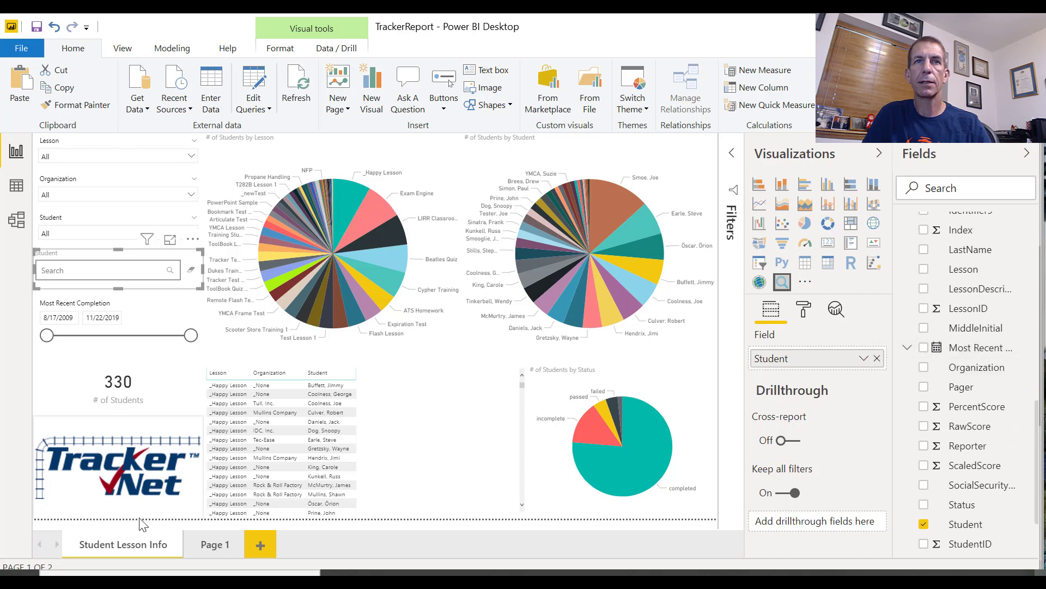
pyautogui.click(425, 467)
pyautogui.moveTo(975, 352); pyautogui.dragTo(877, 418)
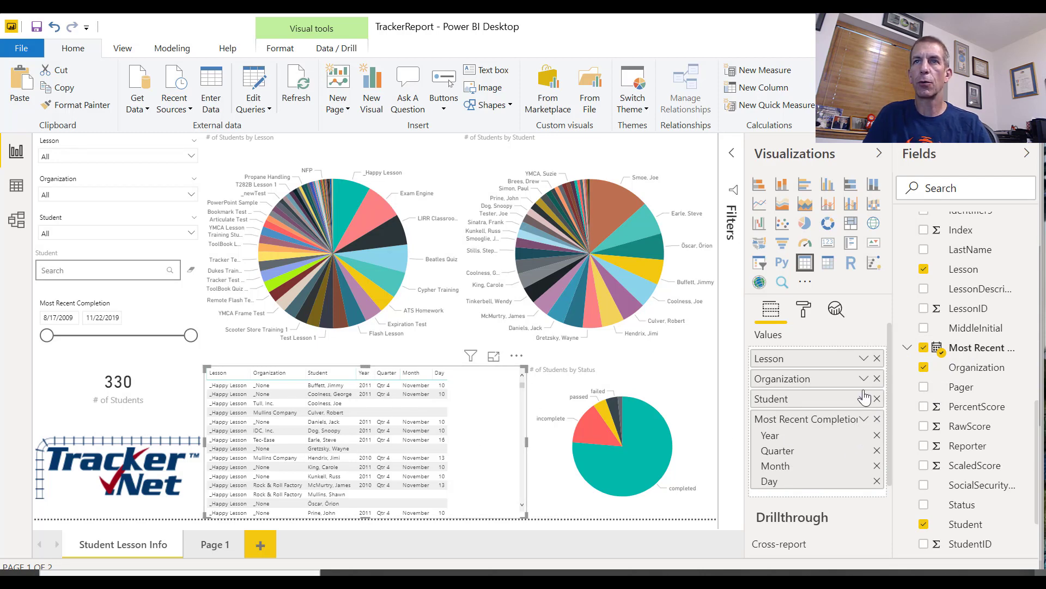
pyautogui.click(864, 418)
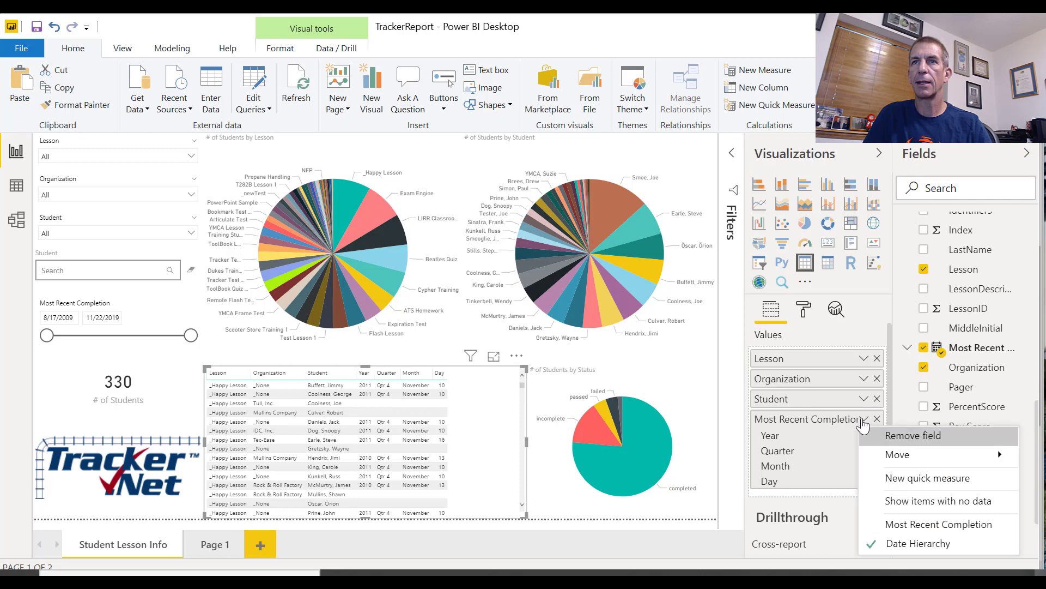
pyautogui.click(911, 524)
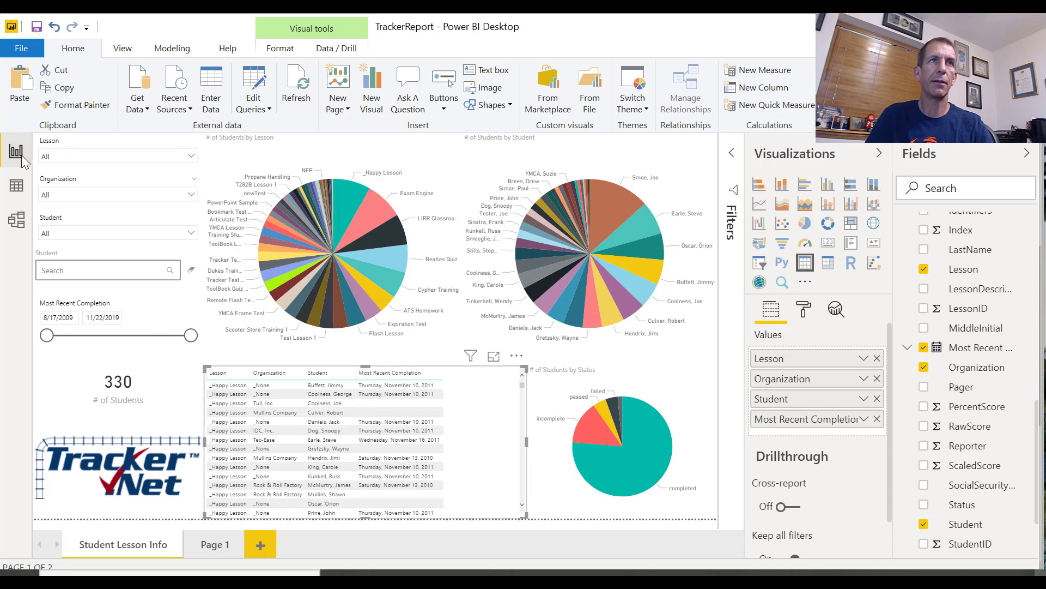
# In the data view, set the First Completion column's format to the short date *3/14/2001 (M/d/yyyy)
pyautogui.click(25, 190)
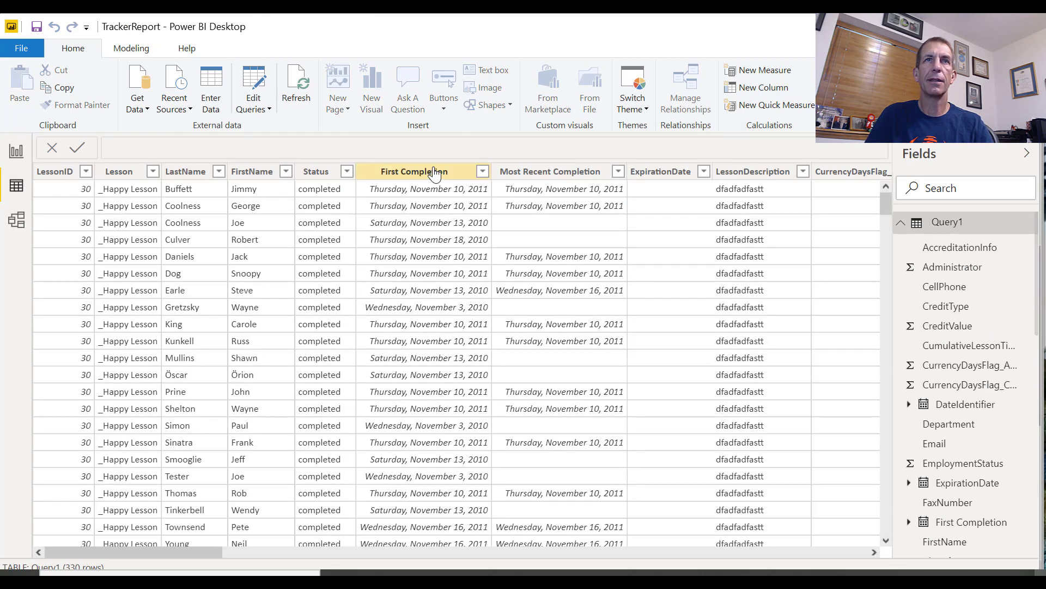
pyautogui.click(434, 172)
pyautogui.click(143, 48)
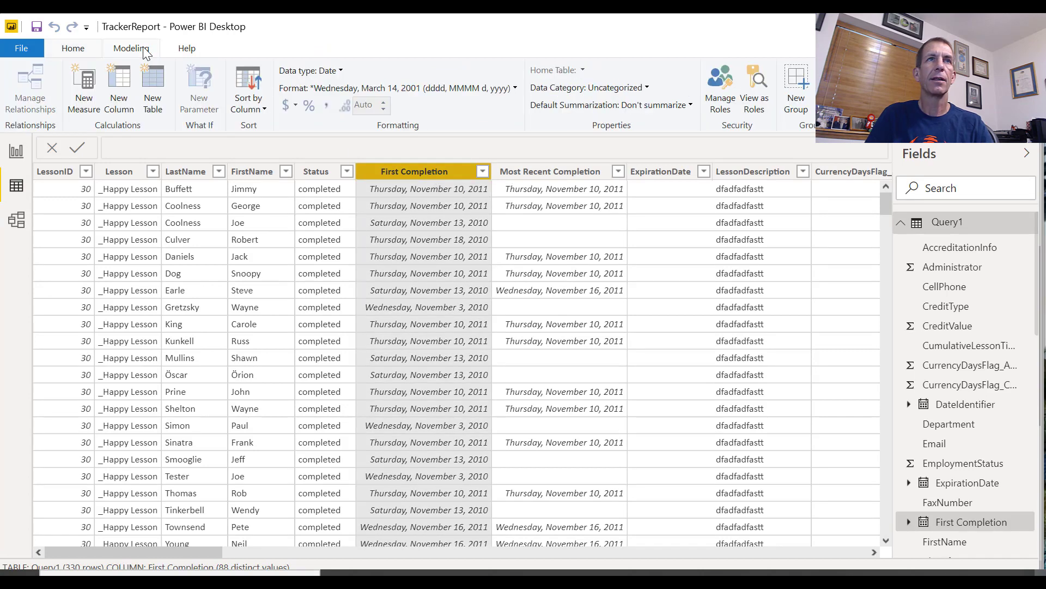
pyautogui.click(516, 90)
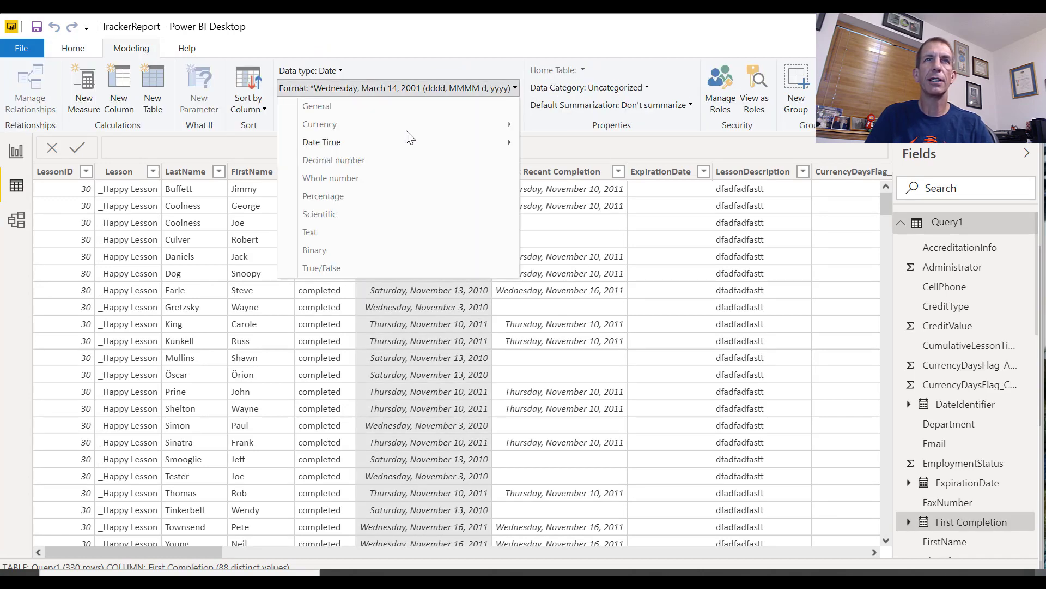
pyautogui.moveTo(421, 145)
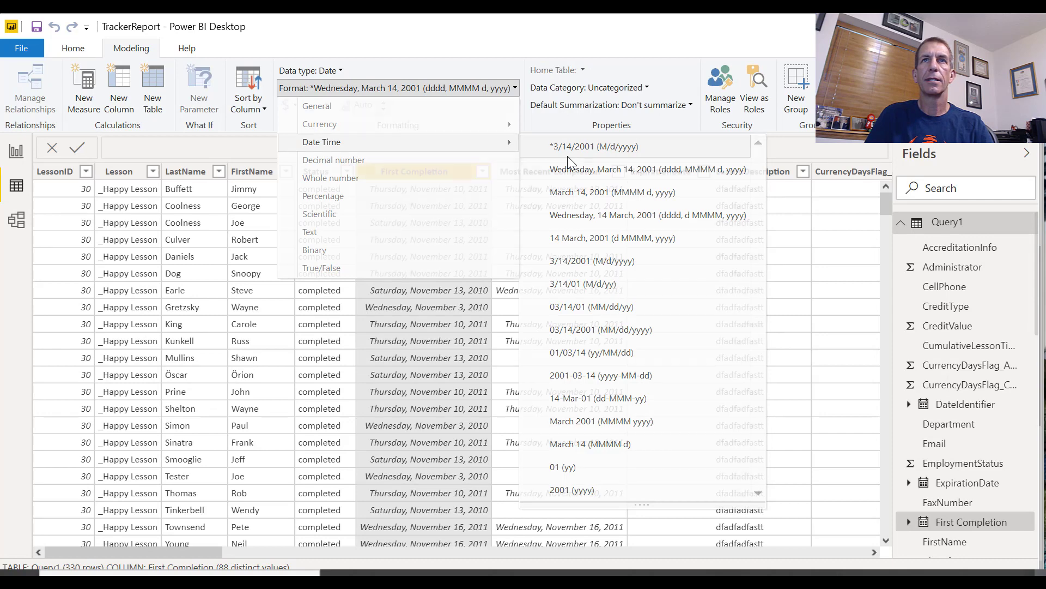
pyautogui.click(569, 157)
# Set the Most Recent Completion column's format to the short date *3/14/2001 (M/d/yyyy)
pyautogui.click(545, 170)
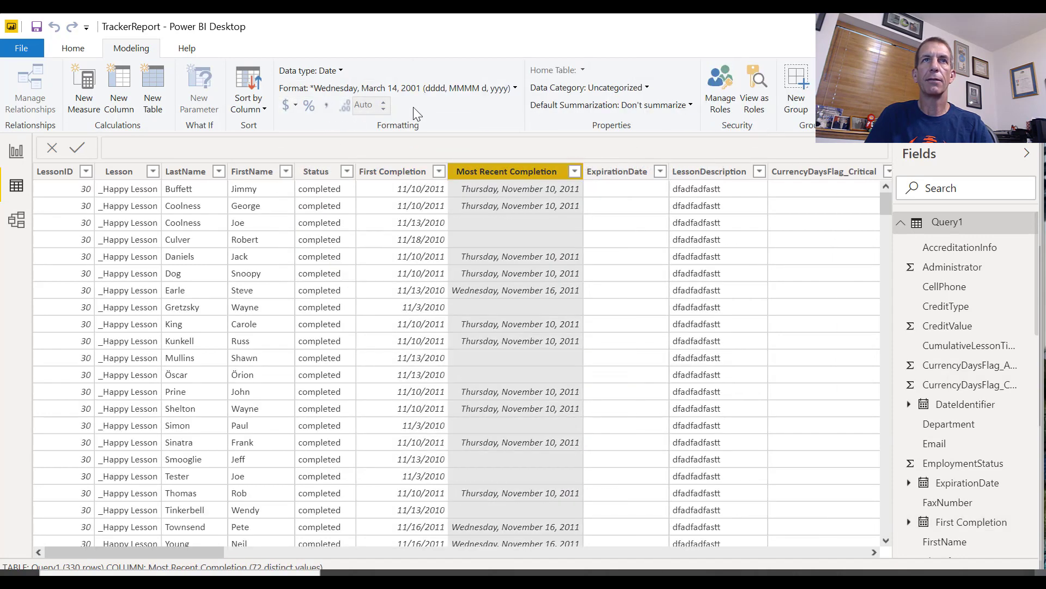
pyautogui.click(514, 89)
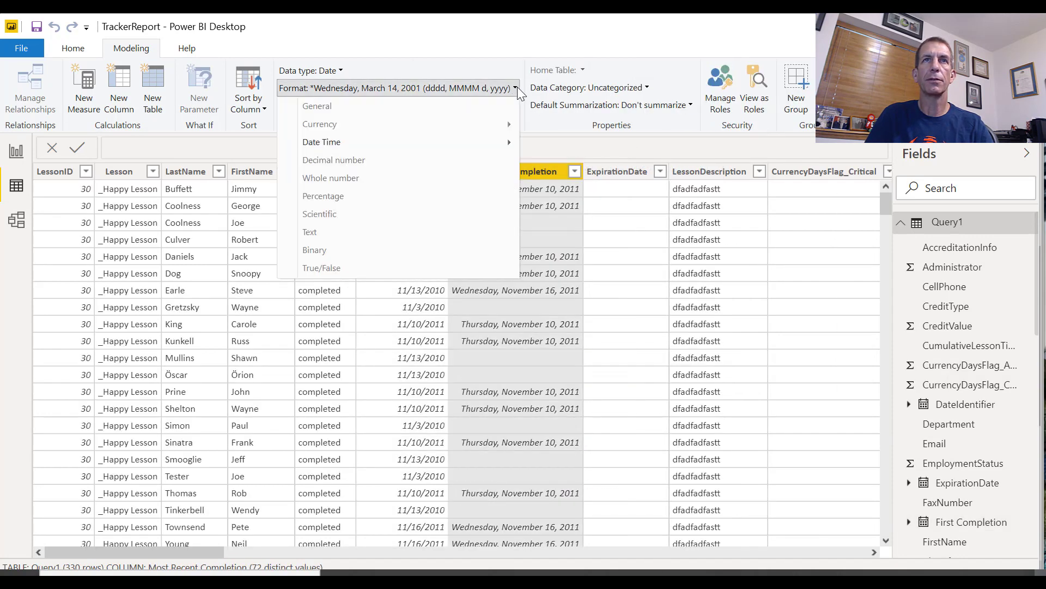
pyautogui.moveTo(471, 143)
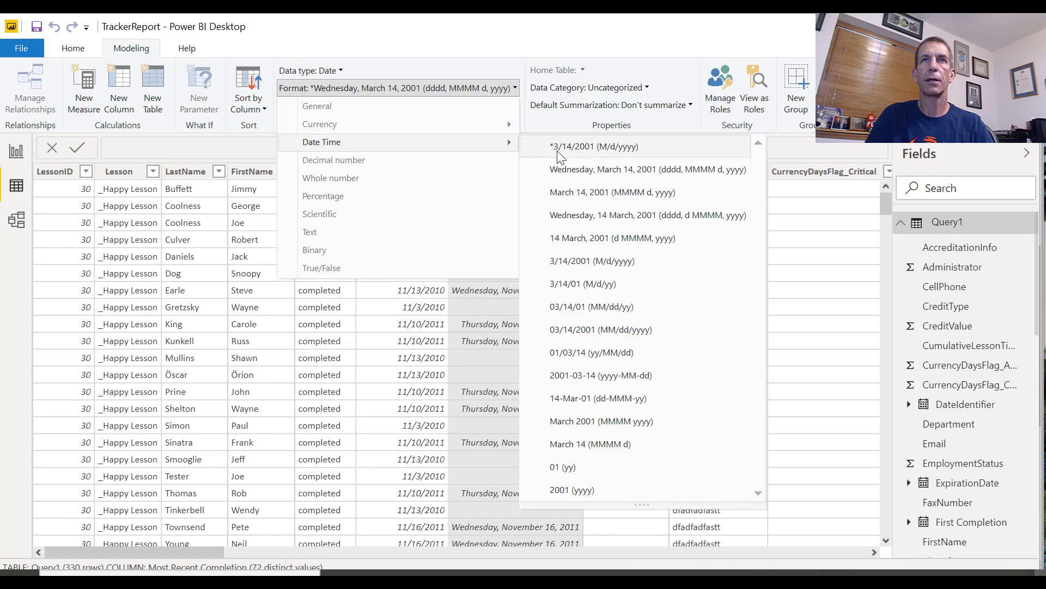
pyautogui.click(570, 147)
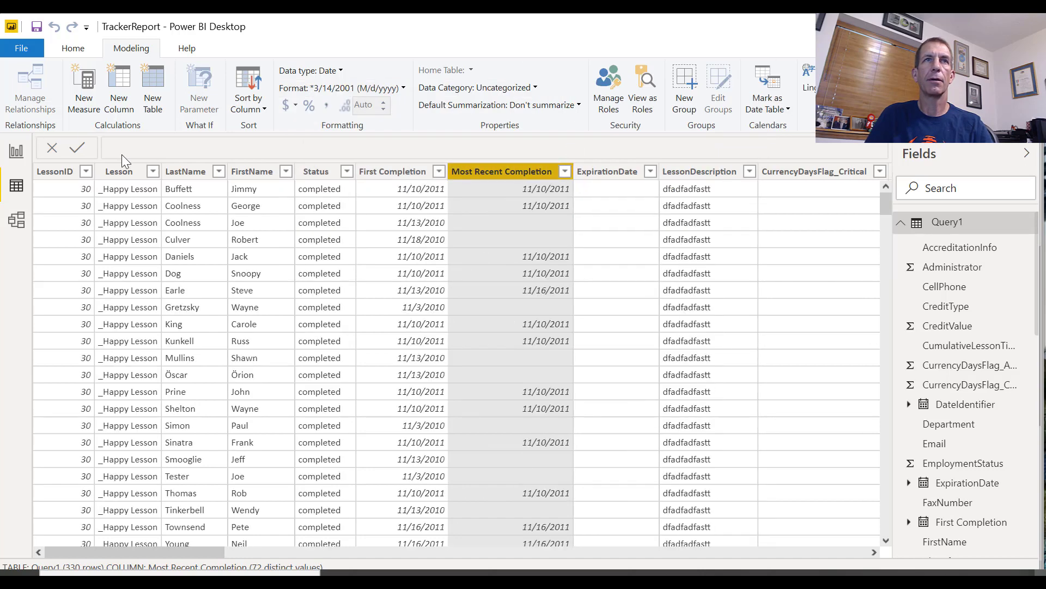
# Back in the report, add First Completion to the table before Most Recent Completion, as a plain date instead of a date hierarchy
pyautogui.click(12, 153)
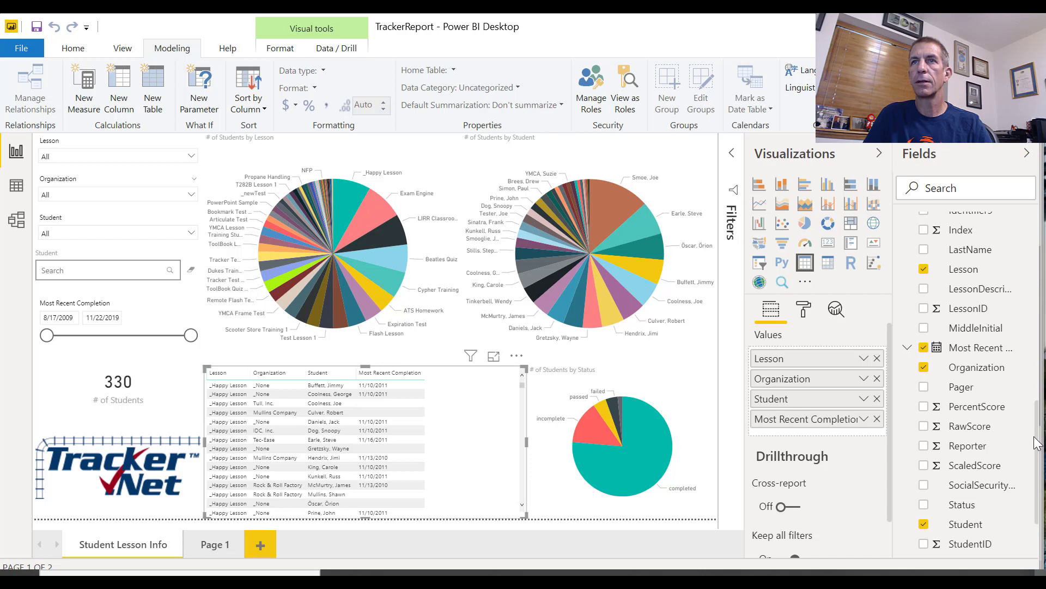
pyautogui.moveTo(1038, 442); pyautogui.dragTo(1025, 400)
pyautogui.scroll(5, 1027, 406)
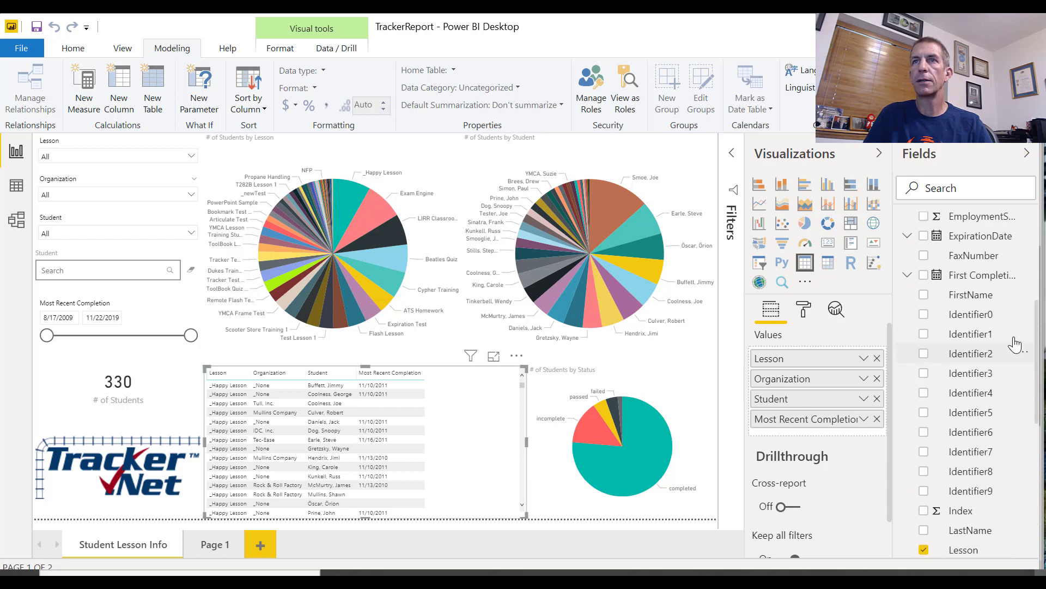
pyautogui.moveTo(981, 295); pyautogui.dragTo(885, 418)
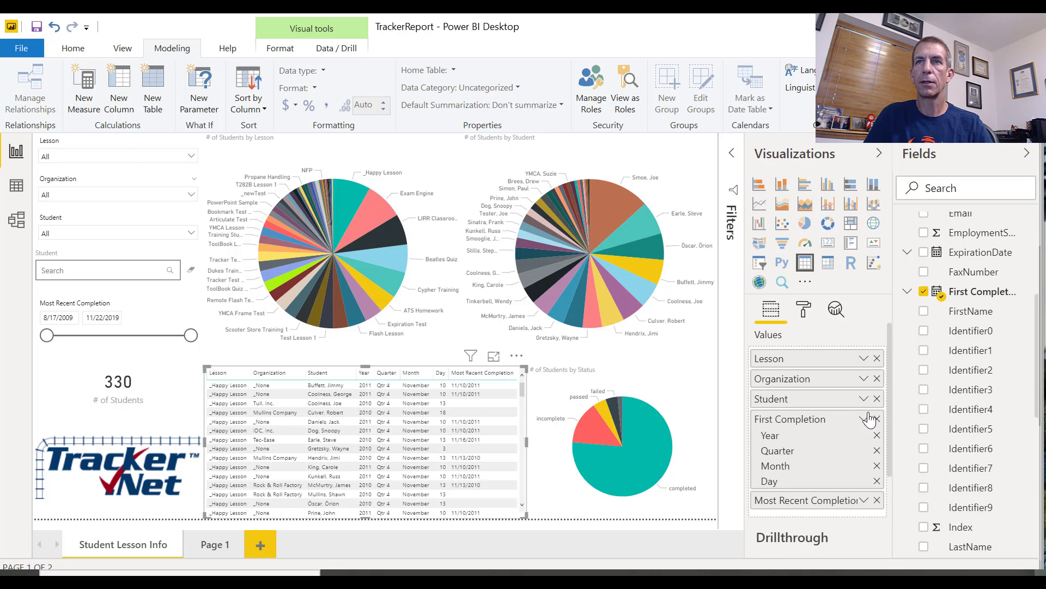
pyautogui.click(863, 418)
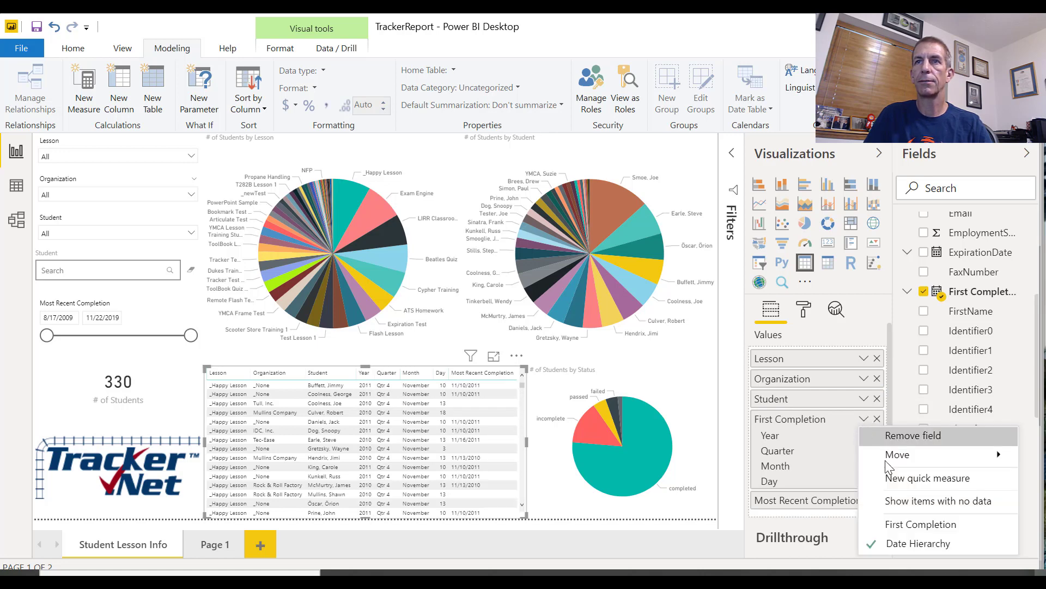
pyautogui.click(909, 525)
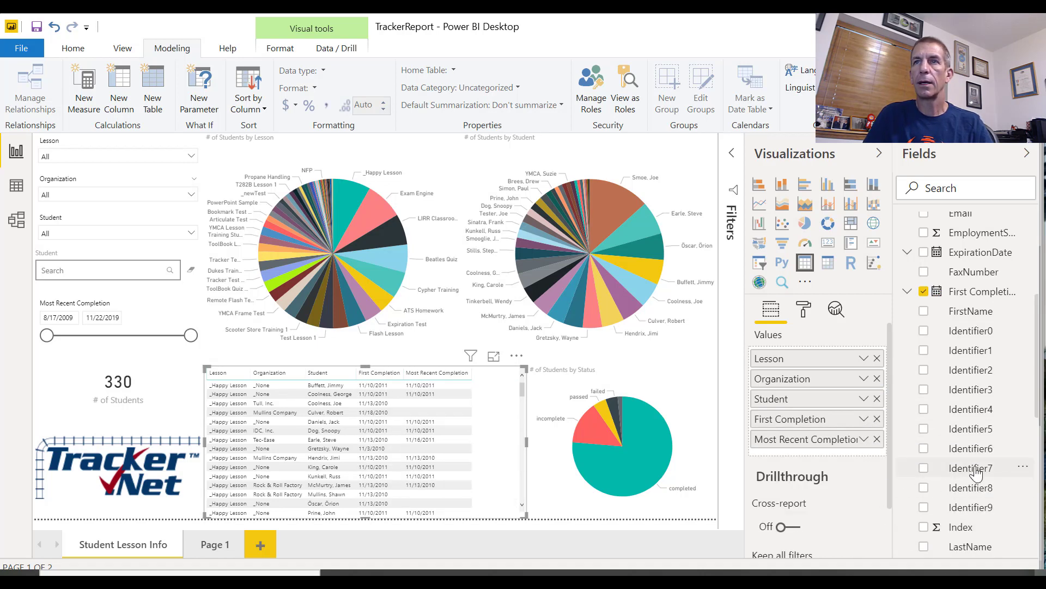
# Add PercentScore to the table after Most Recent Completion and rename the column Score
pyautogui.scroll(-6, 1030, 457)
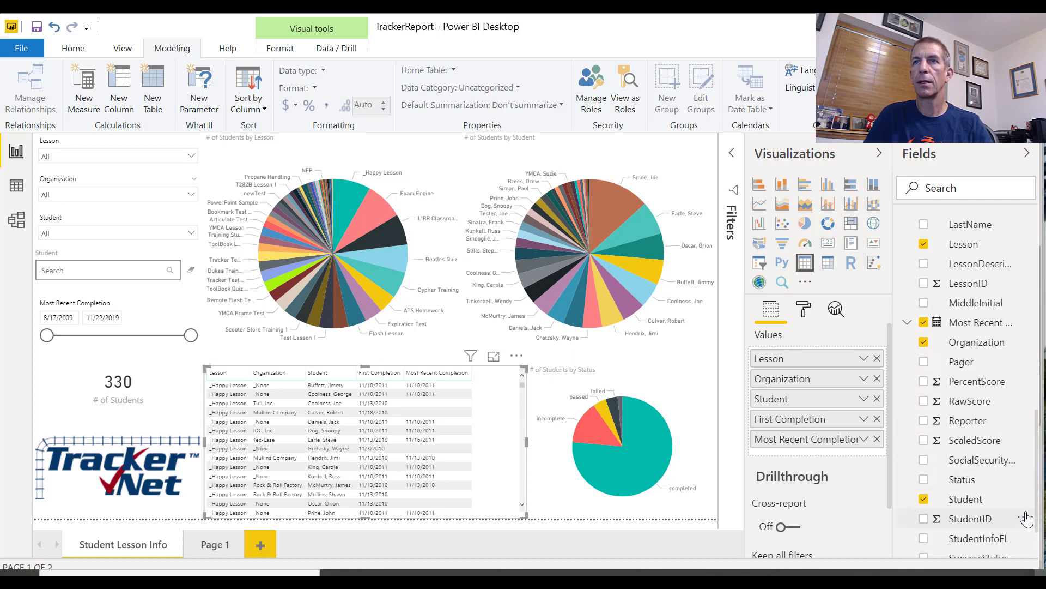
pyautogui.moveTo(975, 382); pyautogui.dragTo(871, 460)
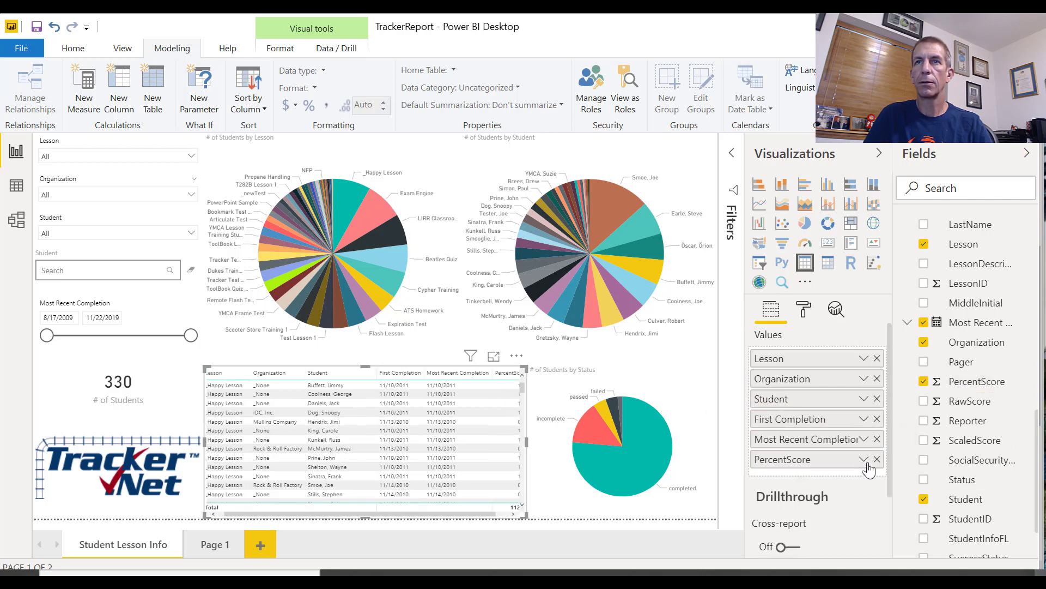
pyautogui.click(866, 462)
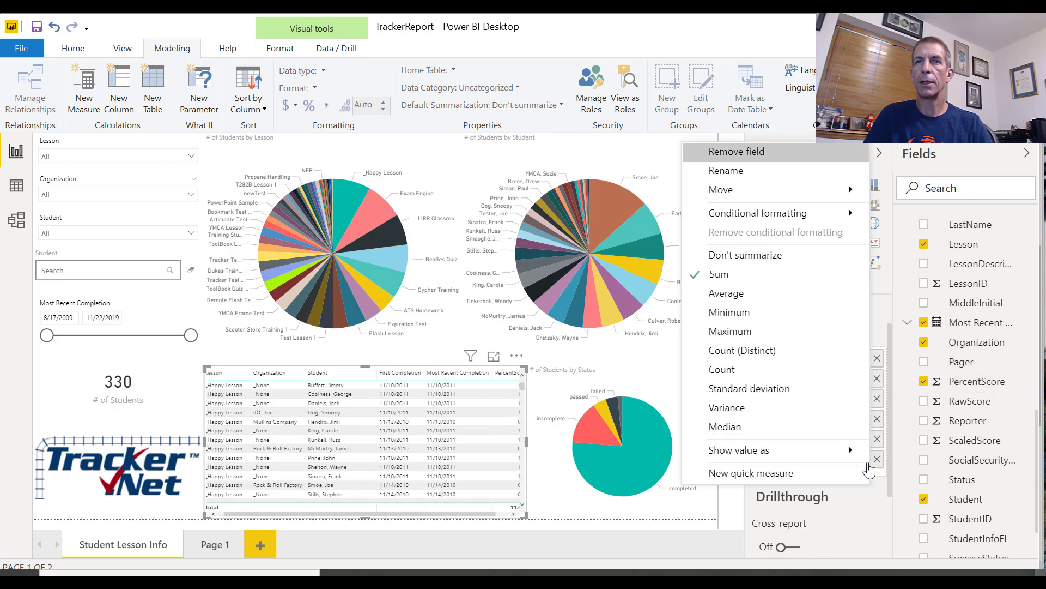
pyautogui.click(735, 172)
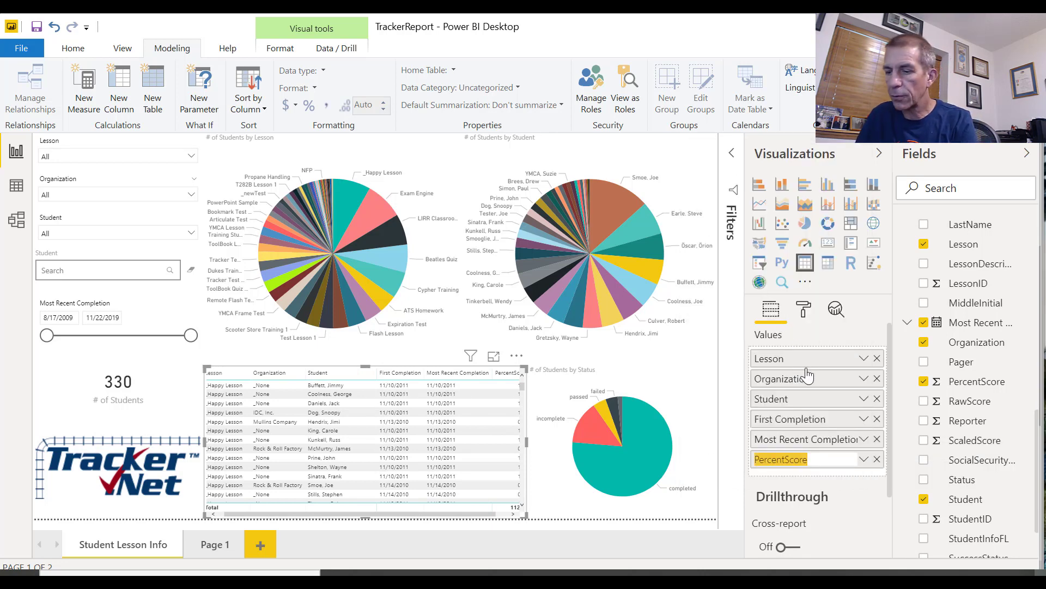
pyautogui.write('Score')
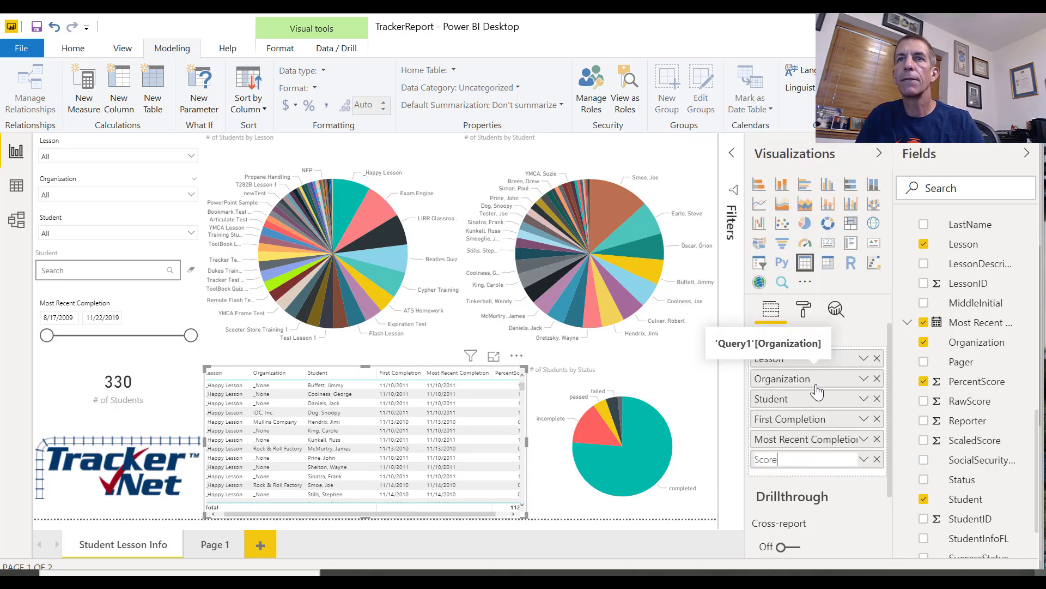
pyautogui.press('Return')
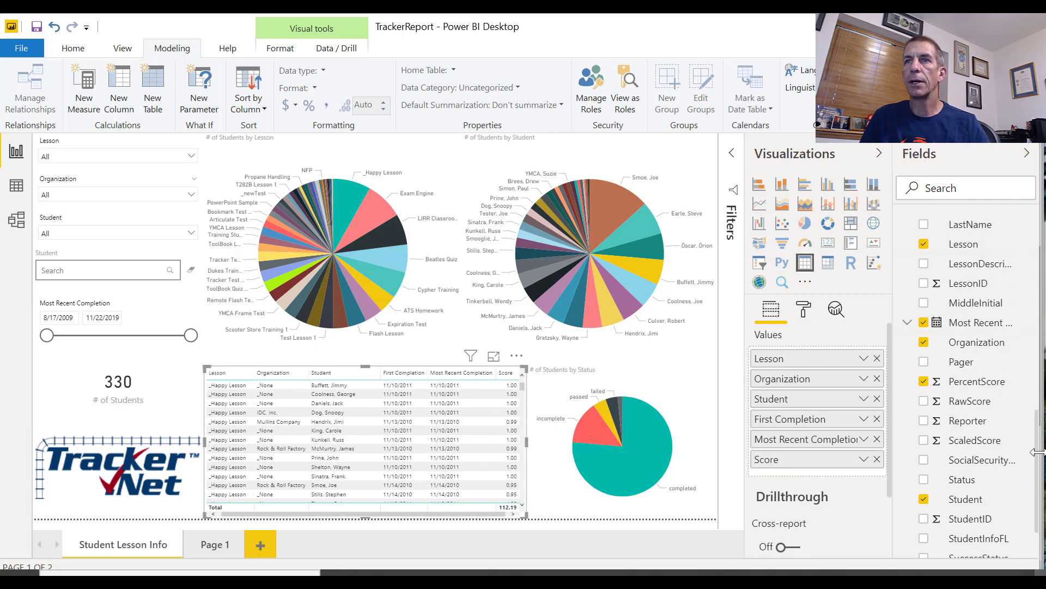
# Add CumulativeLessonTime to the table after Score and rename the column Time
pyautogui.scroll(5, 1023, 305)
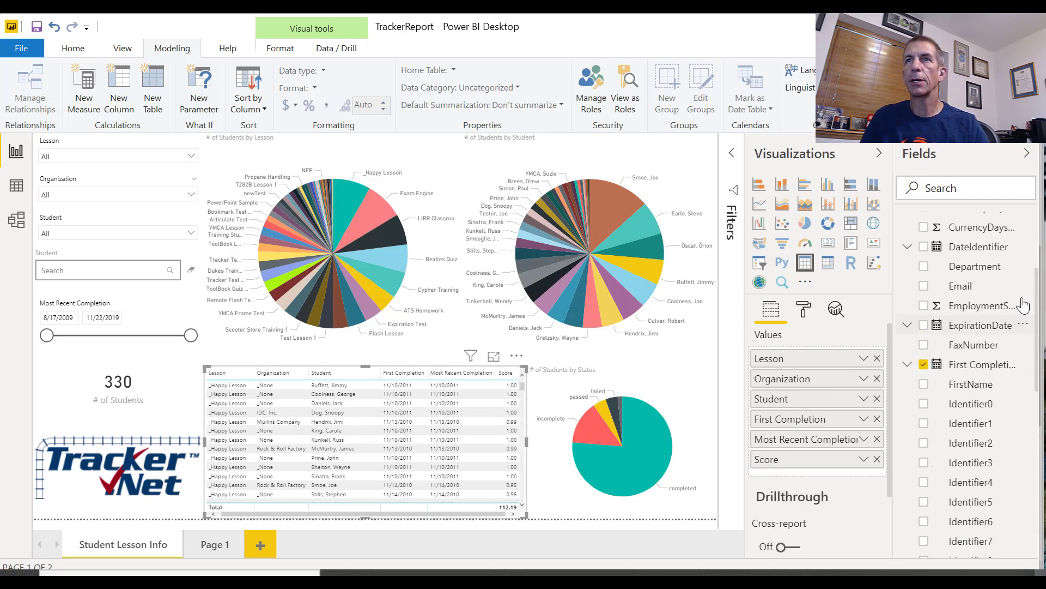
pyautogui.scroll(3, 1020, 295)
pyautogui.moveTo(994, 257); pyautogui.dragTo(817, 475)
pyautogui.rightClick(871, 482)
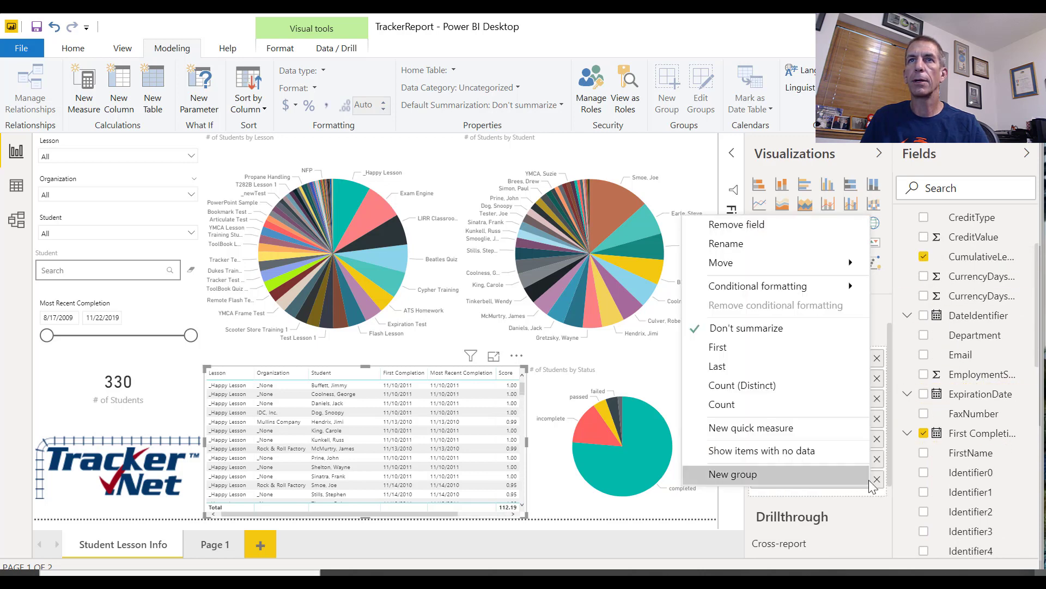
pyautogui.click(807, 244)
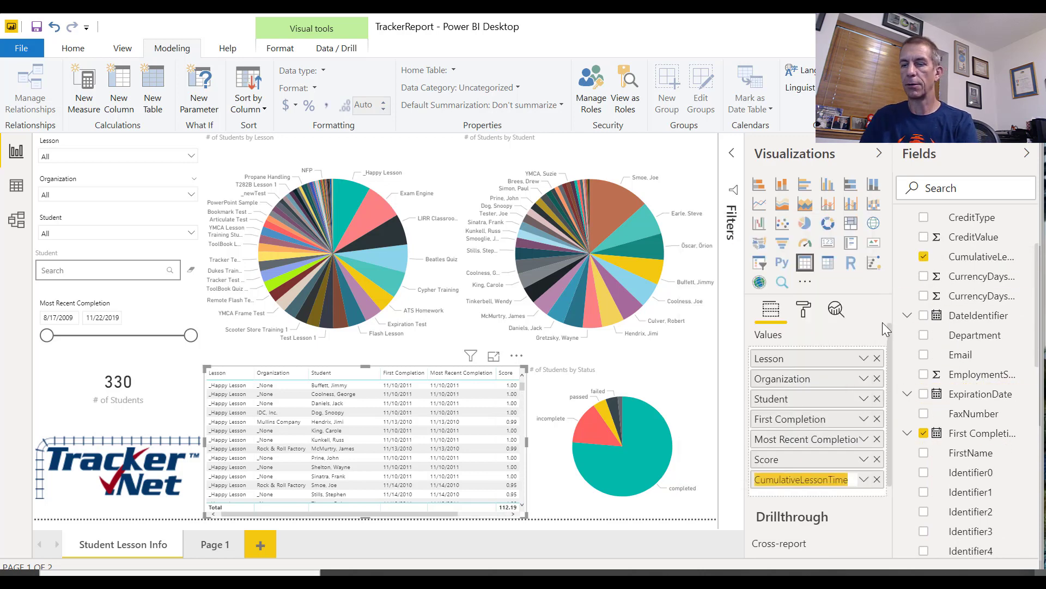
pyautogui.write('T')
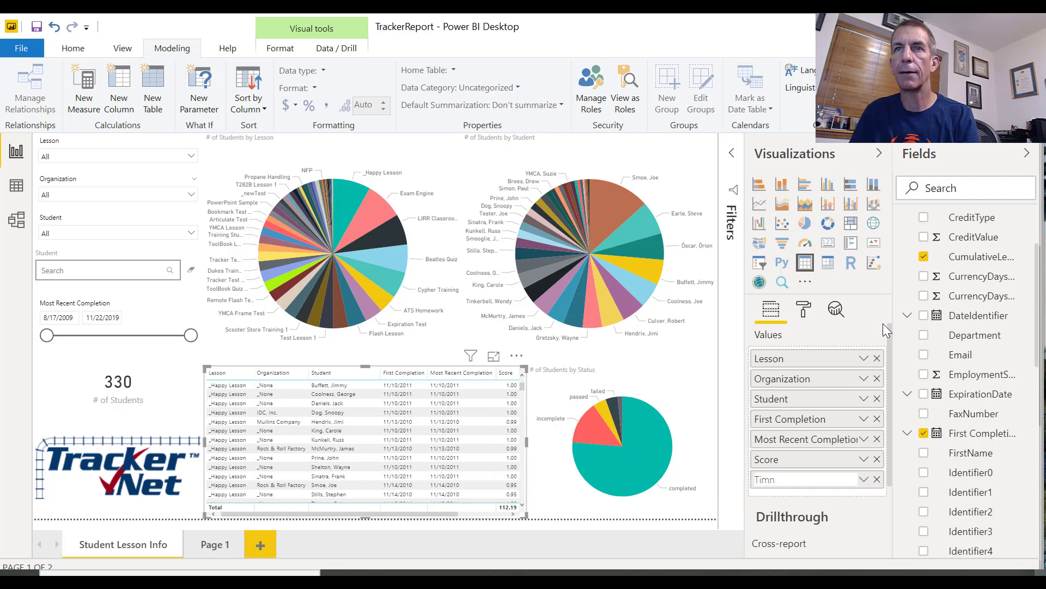
pyautogui.press('Return')
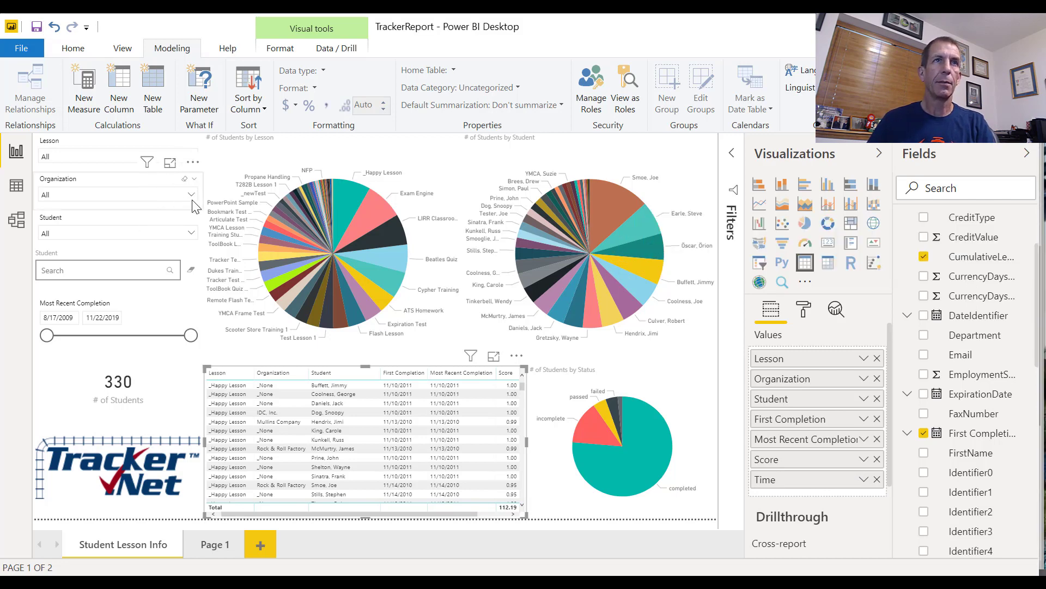
# Test the Organization slicer by selecting IDC, Inc., Rock & Roll Factory and St. Luke's Hospital, then clear the selections
pyautogui.click(192, 197)
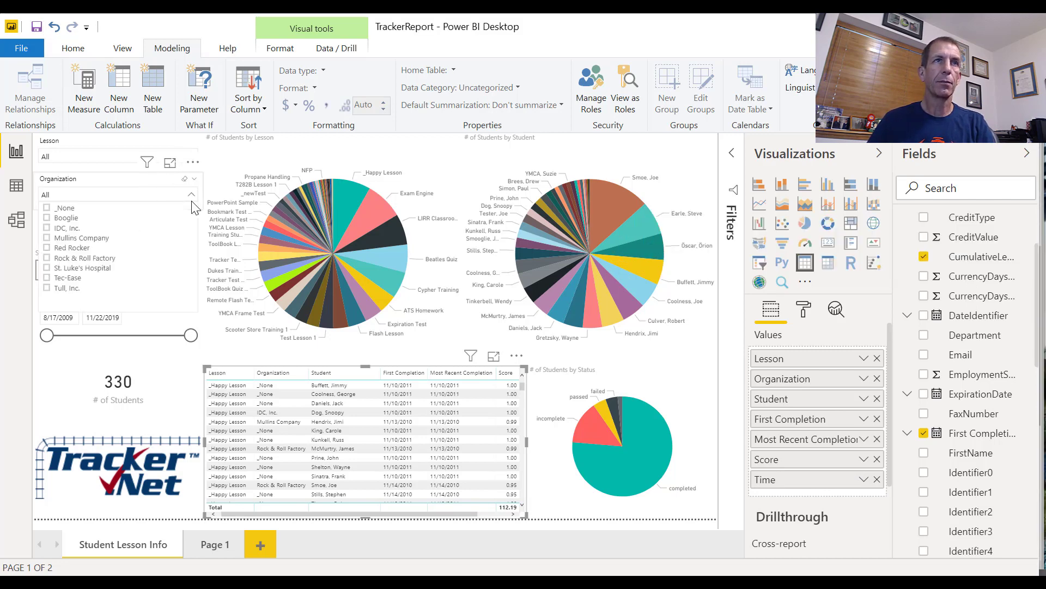
pyautogui.click(130, 229)
pyautogui.keyDown('ctrl'); pyautogui.click(90, 258); pyautogui.keyUp('ctrl')
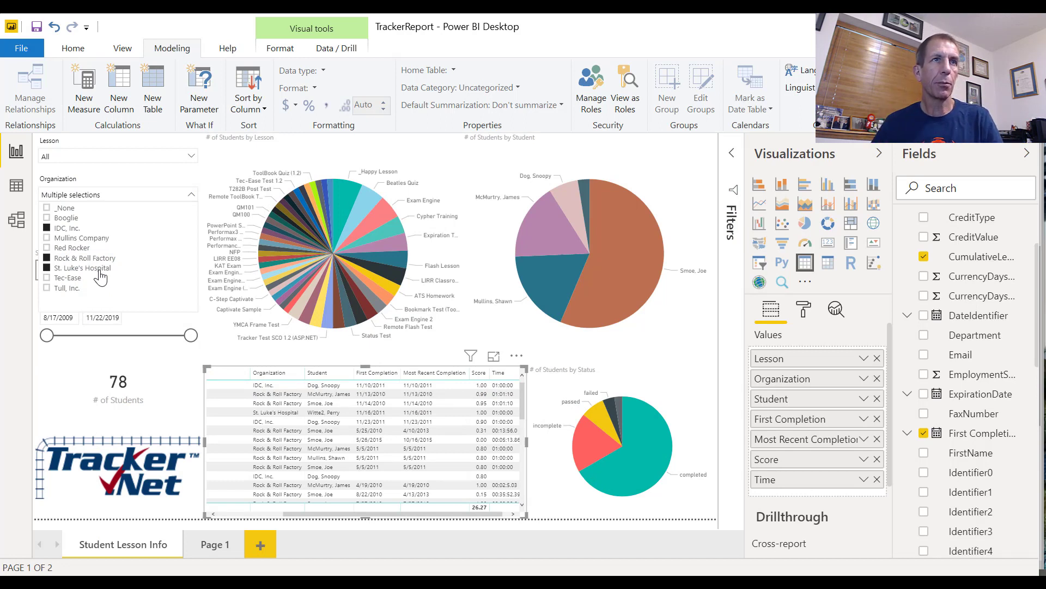
pyautogui.click(97, 269)
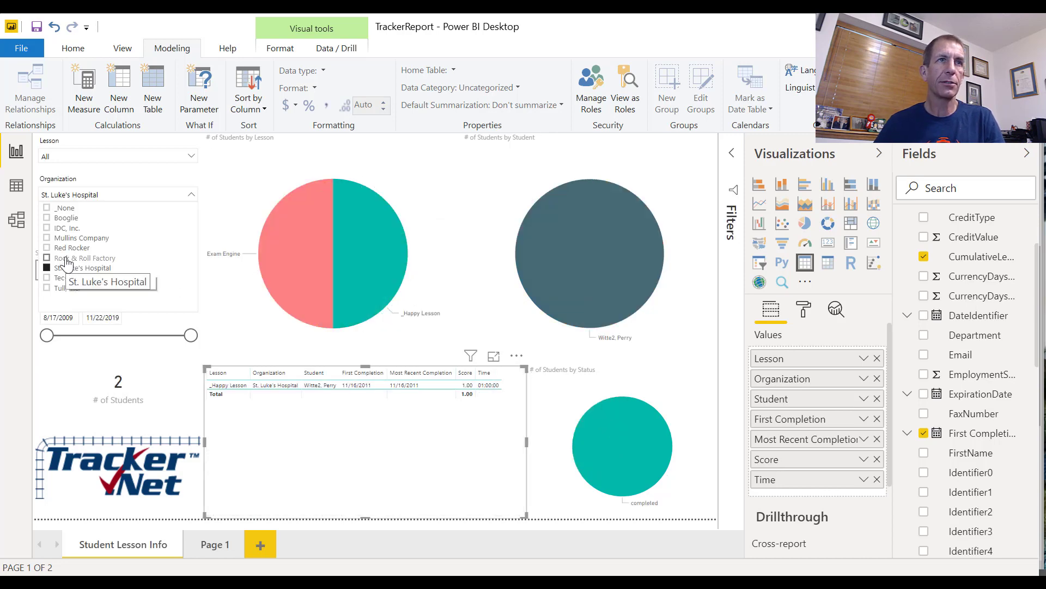
pyautogui.click(66, 272)
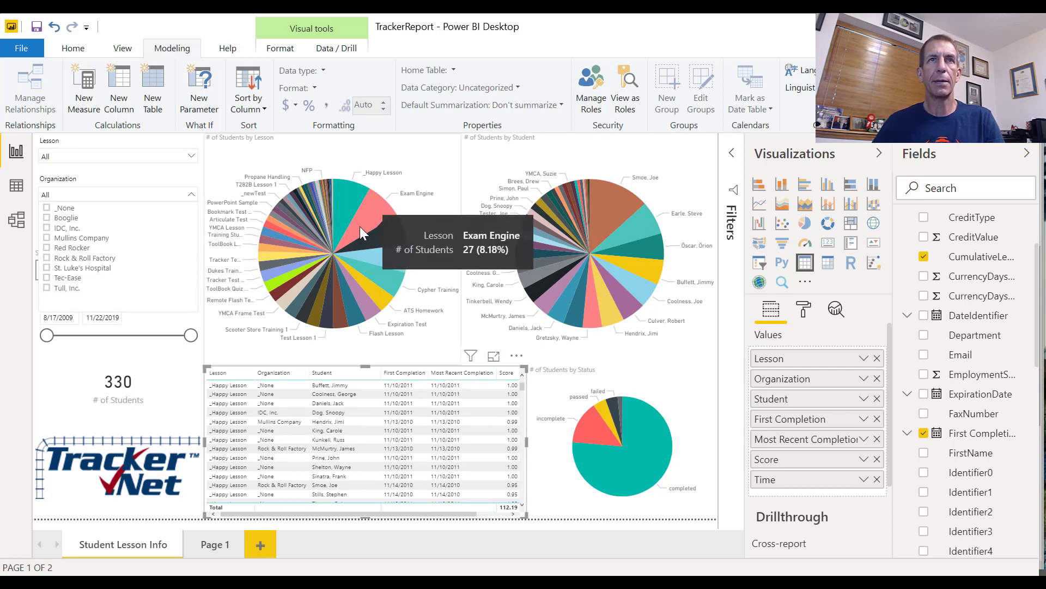
# Select the Exam Engine slice to examine its effect on the other visuals, then clear the highlighting by switching pages and returning
pyautogui.click(360, 227)
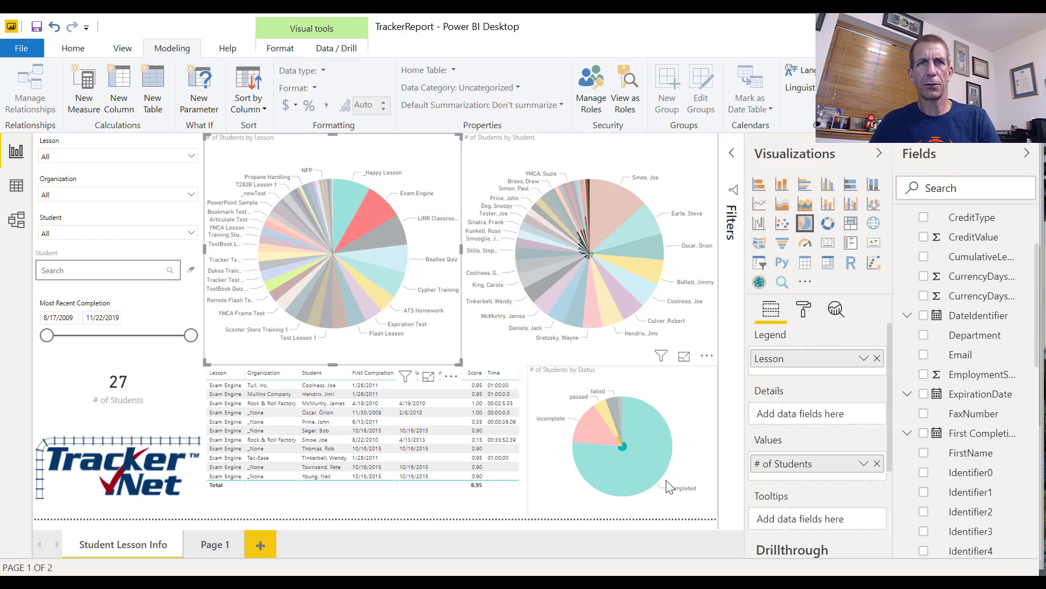
pyautogui.moveTo(665, 480)
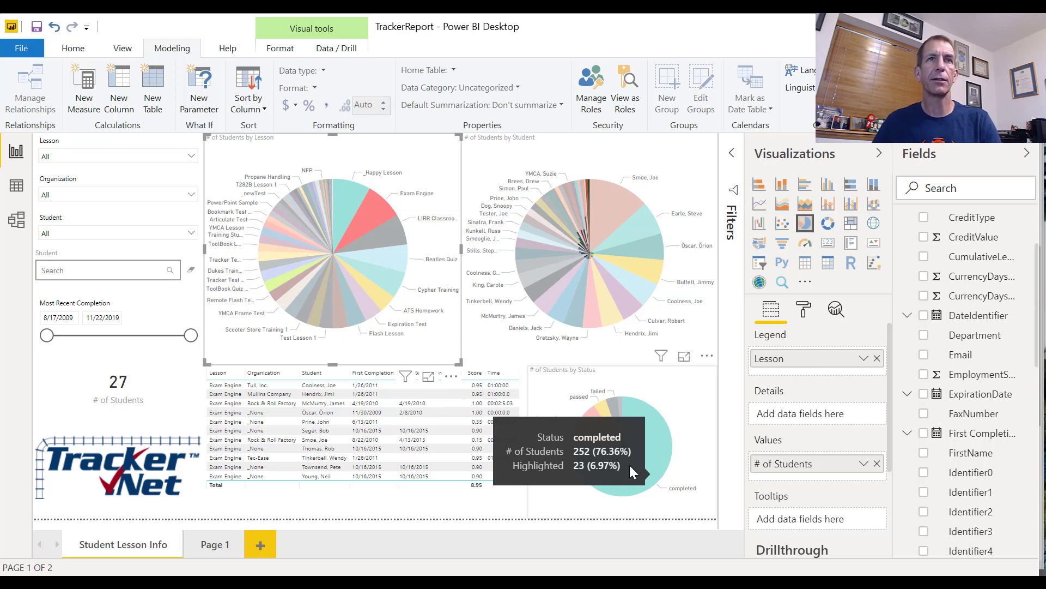
pyautogui.click(204, 545)
pyautogui.click(155, 546)
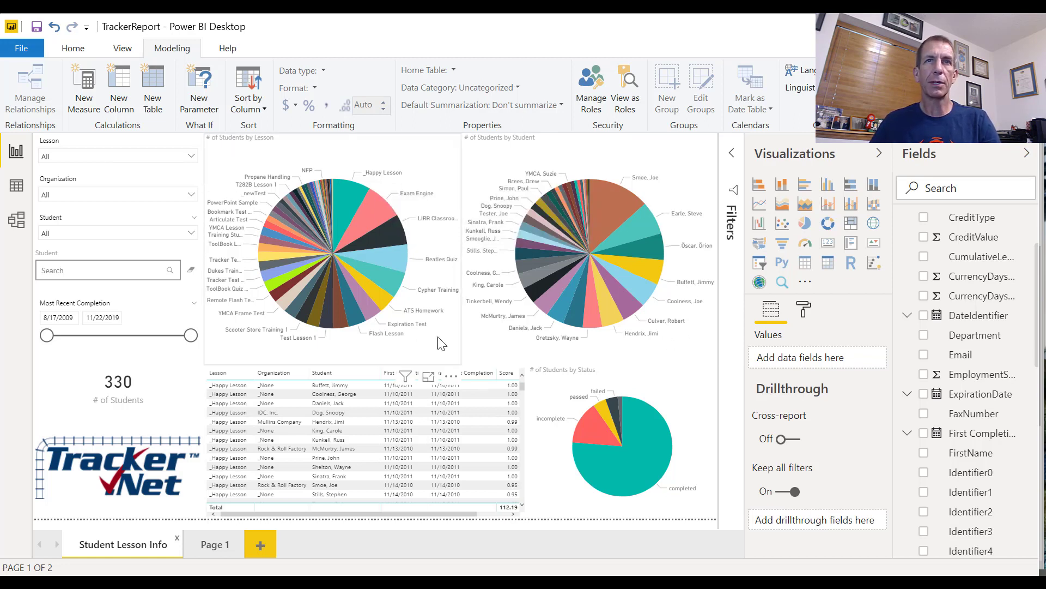
# Turn on Edit interactions with the # of Students by Lesson pie chart selected
pyautogui.click(450, 352)
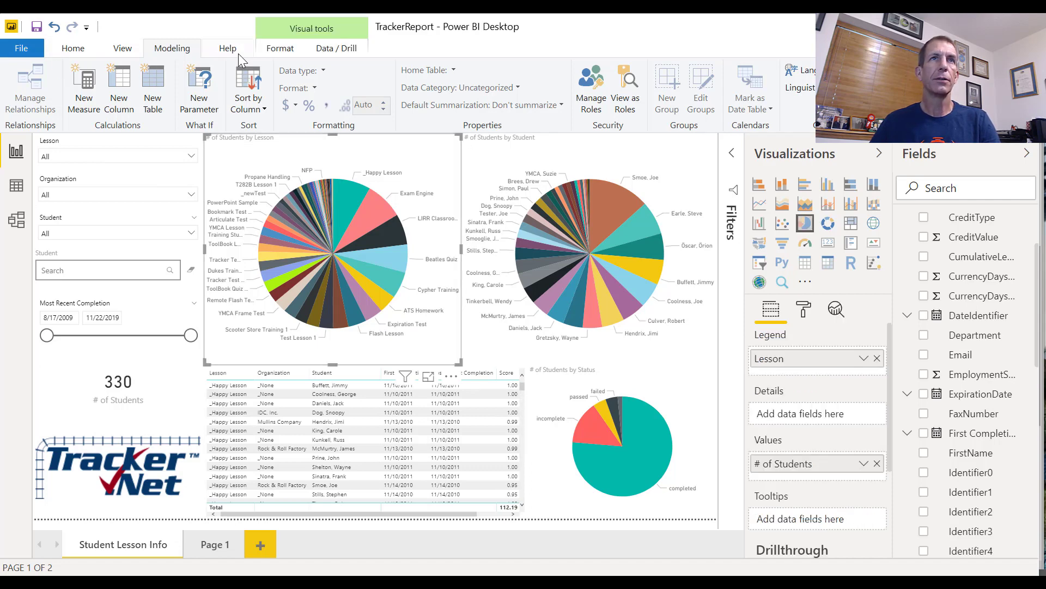
pyautogui.click(329, 50)
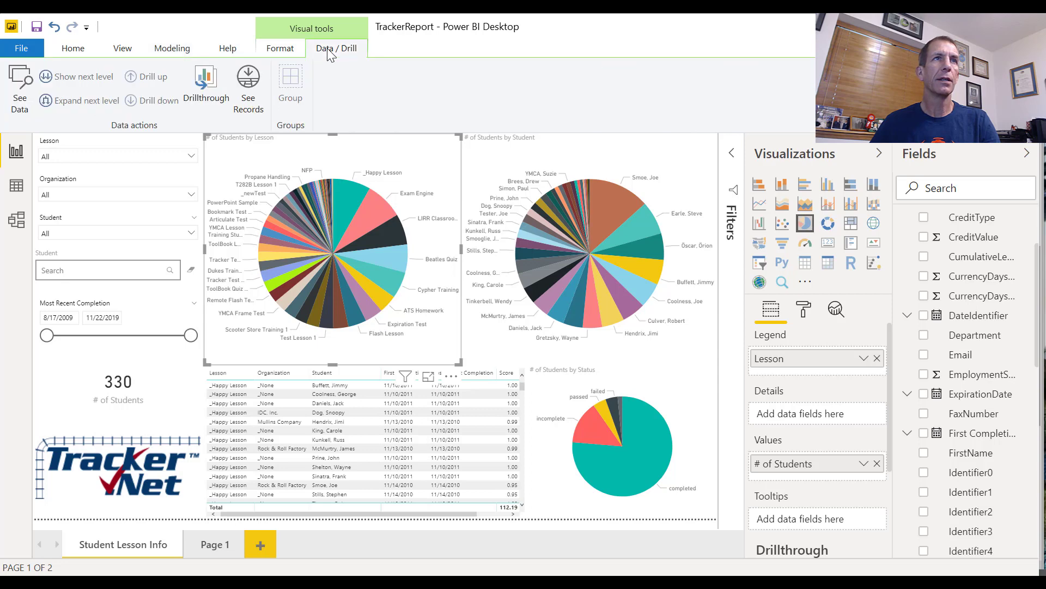
pyautogui.click(77, 50)
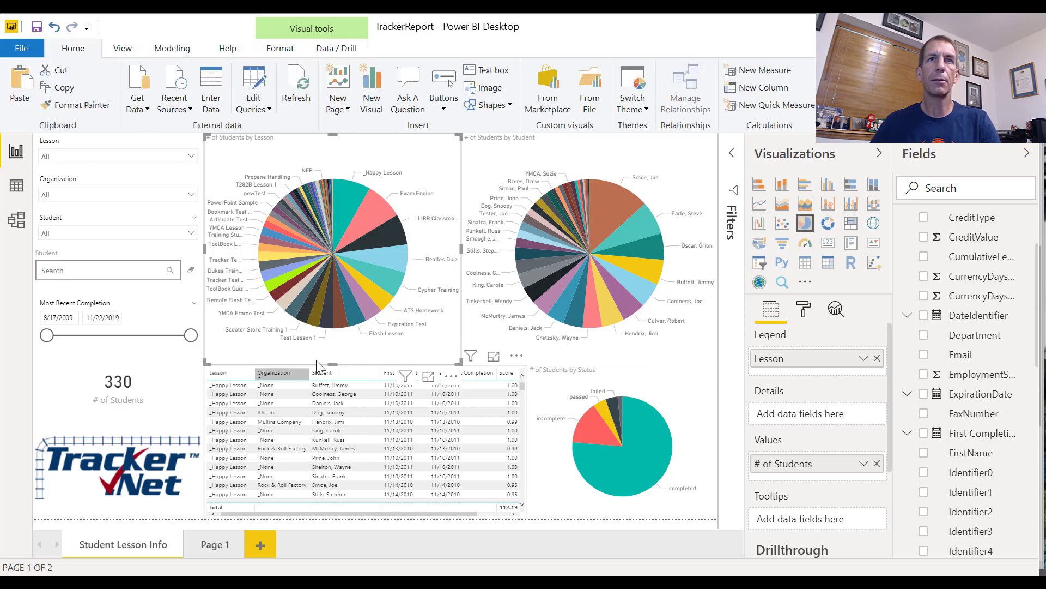
pyautogui.rightClick(446, 345)
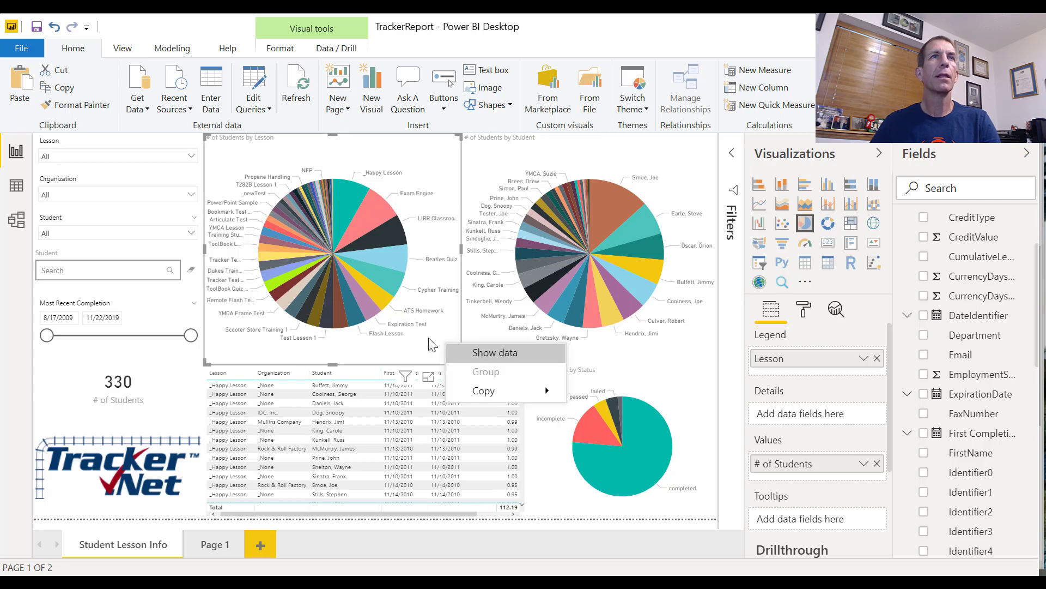
pyautogui.click(429, 340)
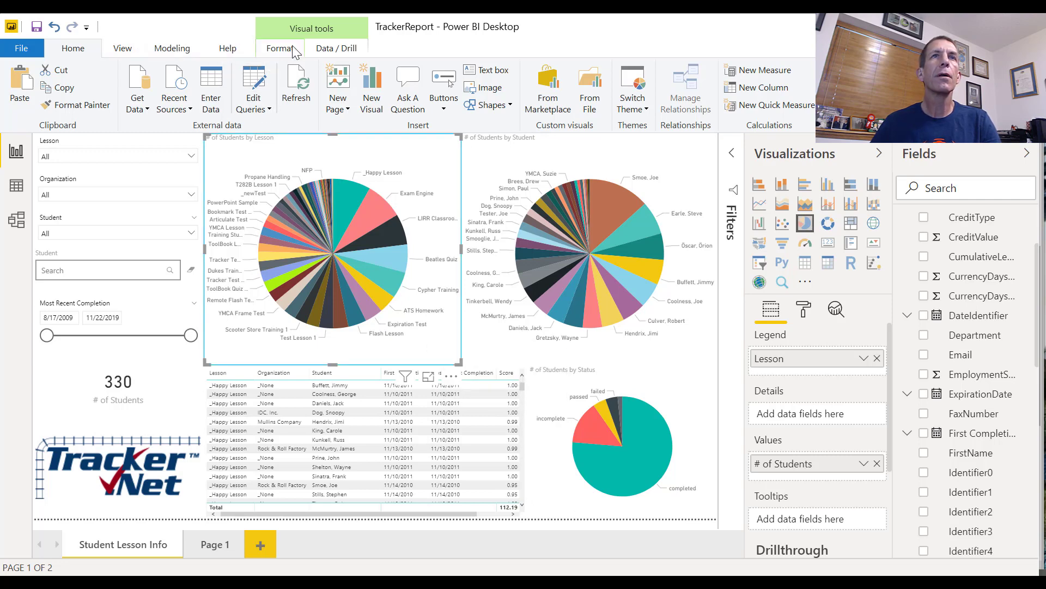
pyautogui.click(334, 50)
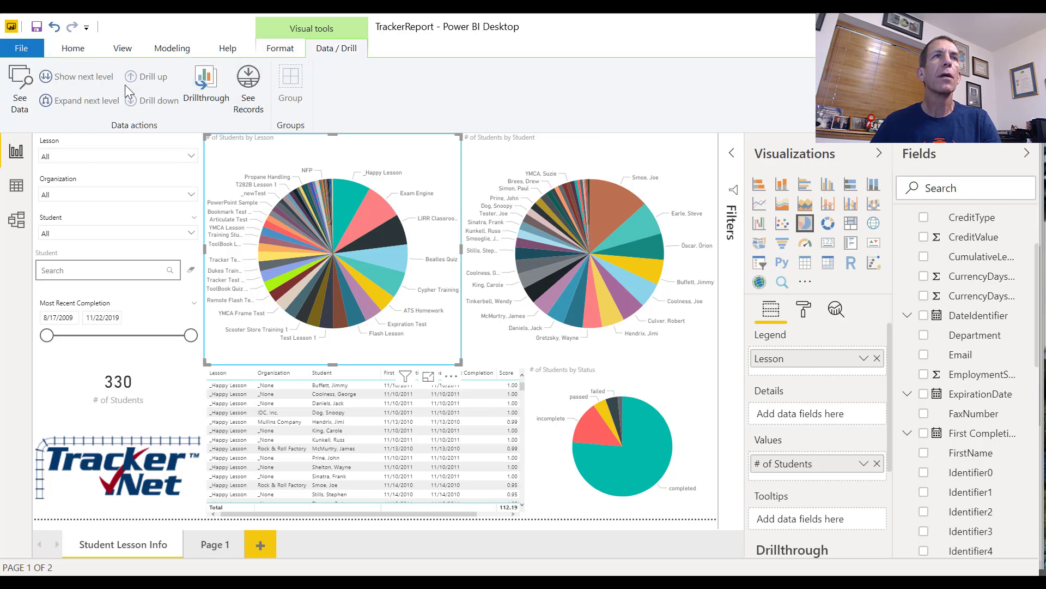
pyautogui.rightClick(444, 175)
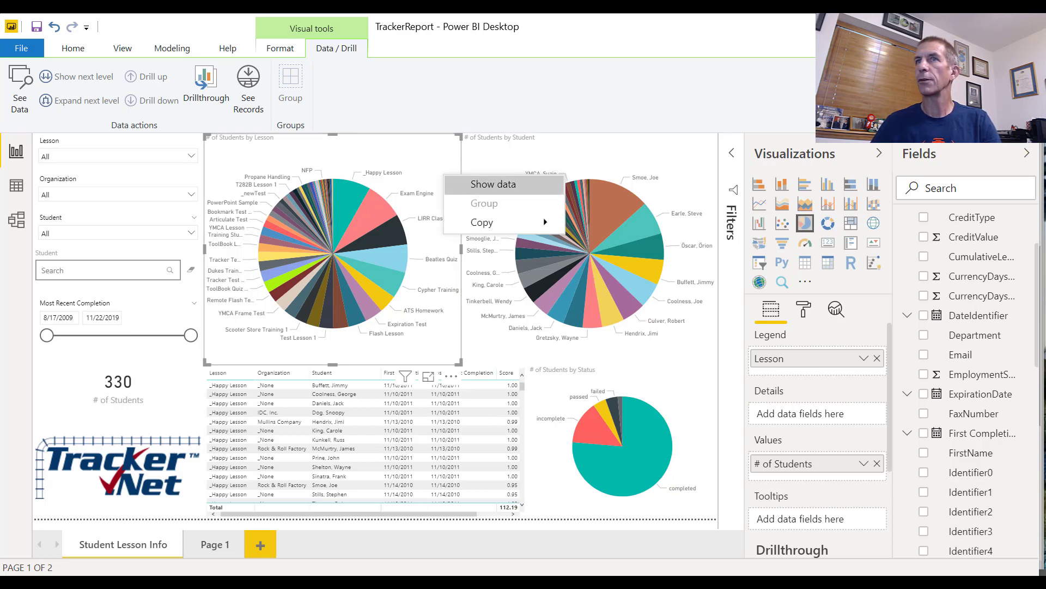
pyautogui.rightClick(404, 357)
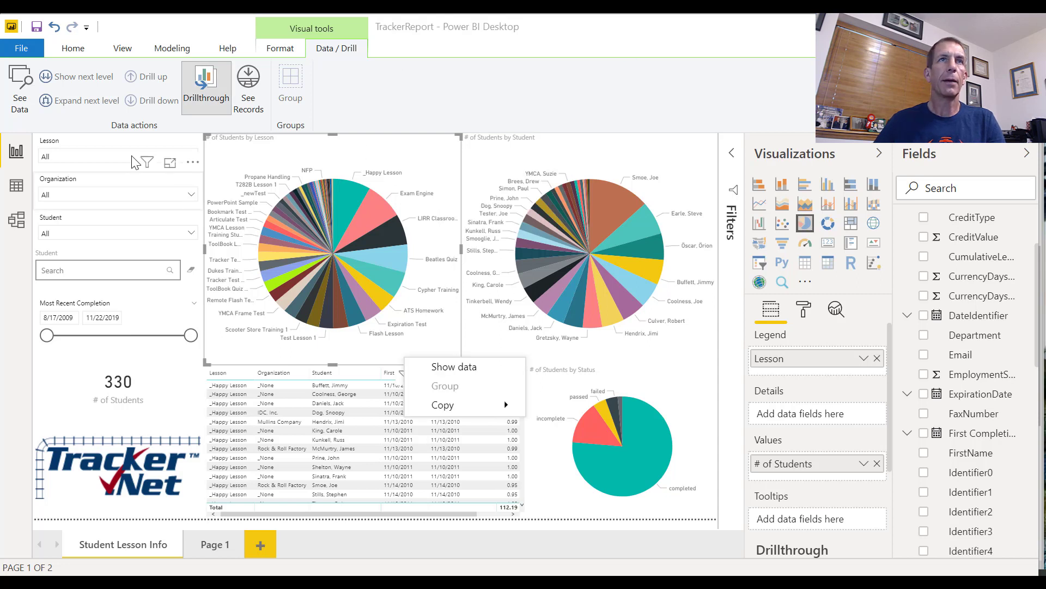
pyautogui.click(280, 50)
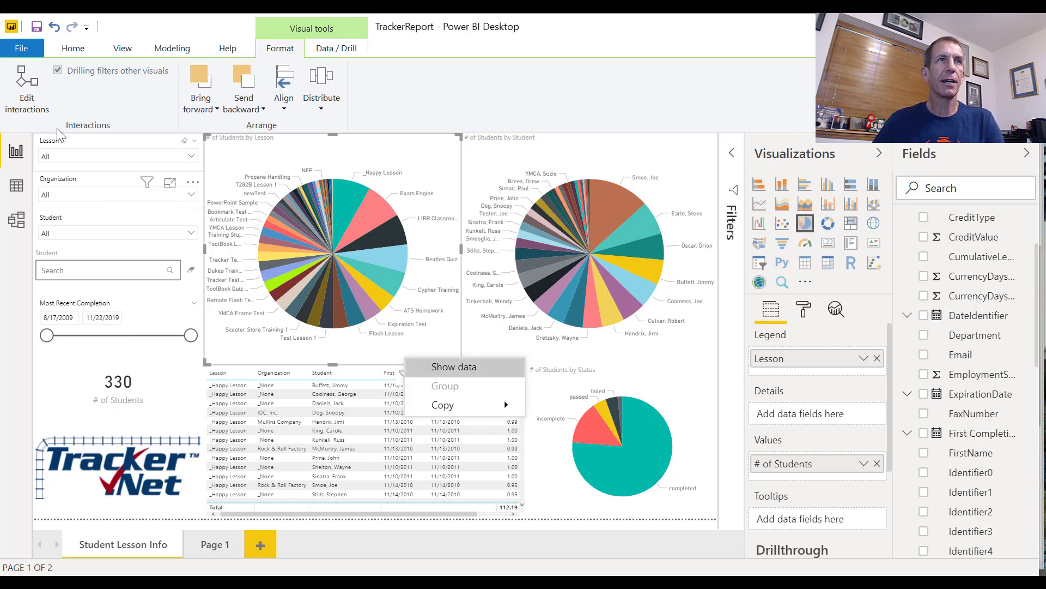
pyautogui.click(21, 109)
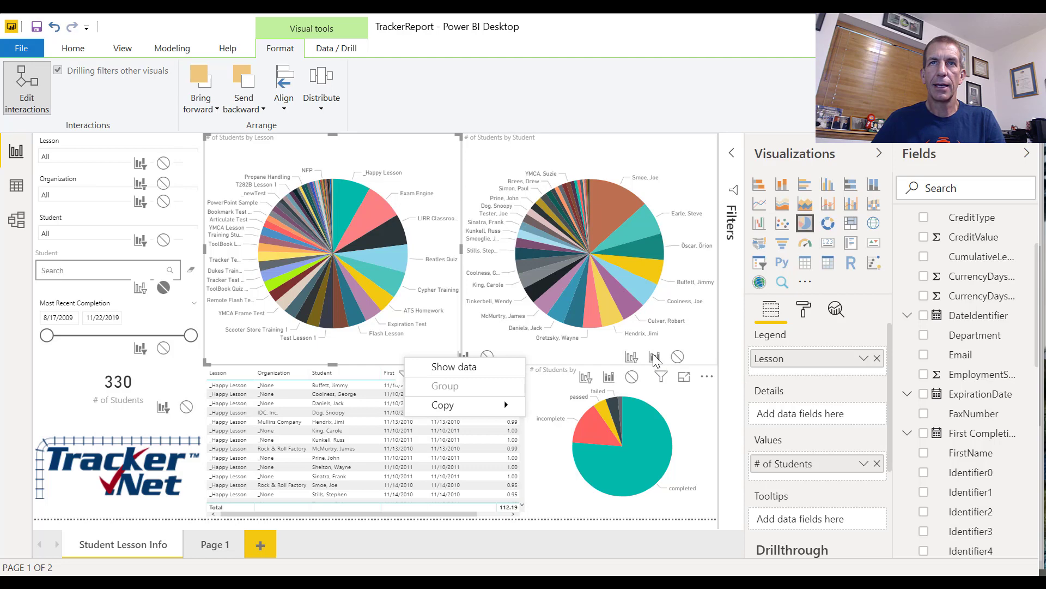
# Make the # of Students by Lesson pie chart filter the # of Students by Status pie chart instead of highlighting it
pyautogui.click(590, 504)
pyautogui.click(345, 354)
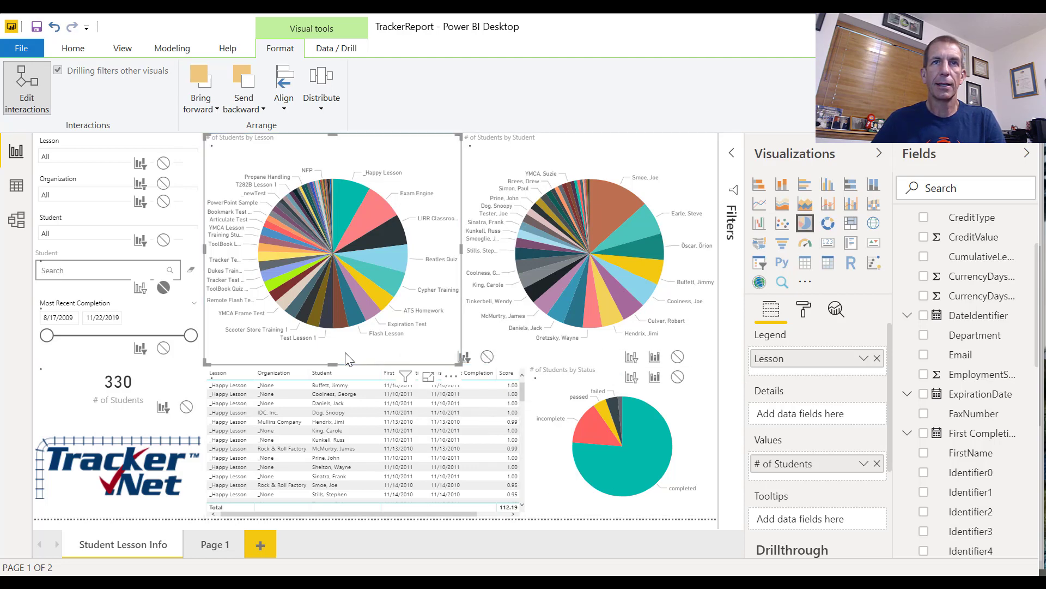
pyautogui.click(632, 360)
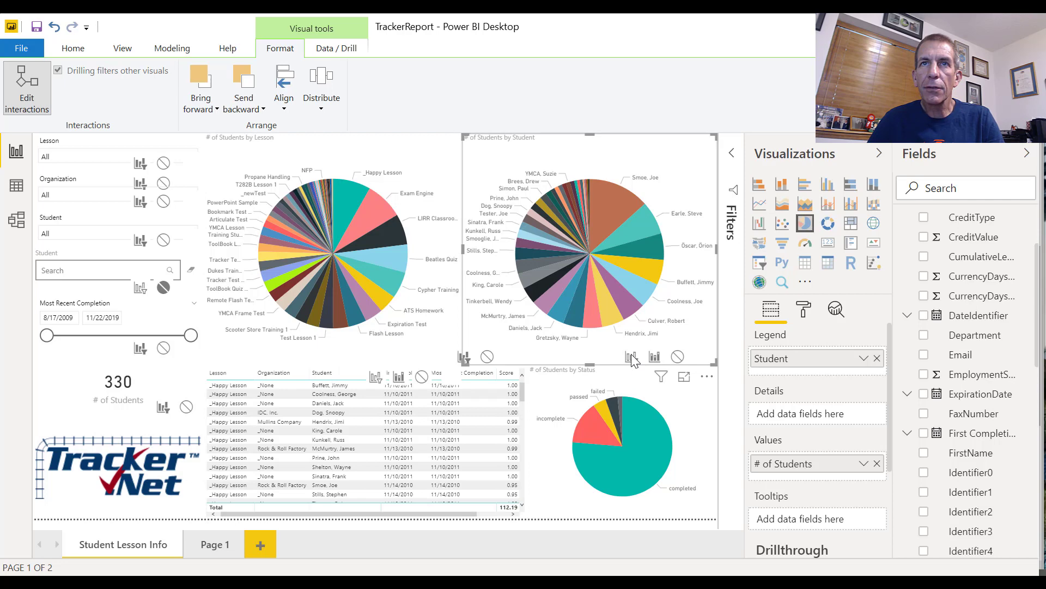
pyautogui.click(419, 292)
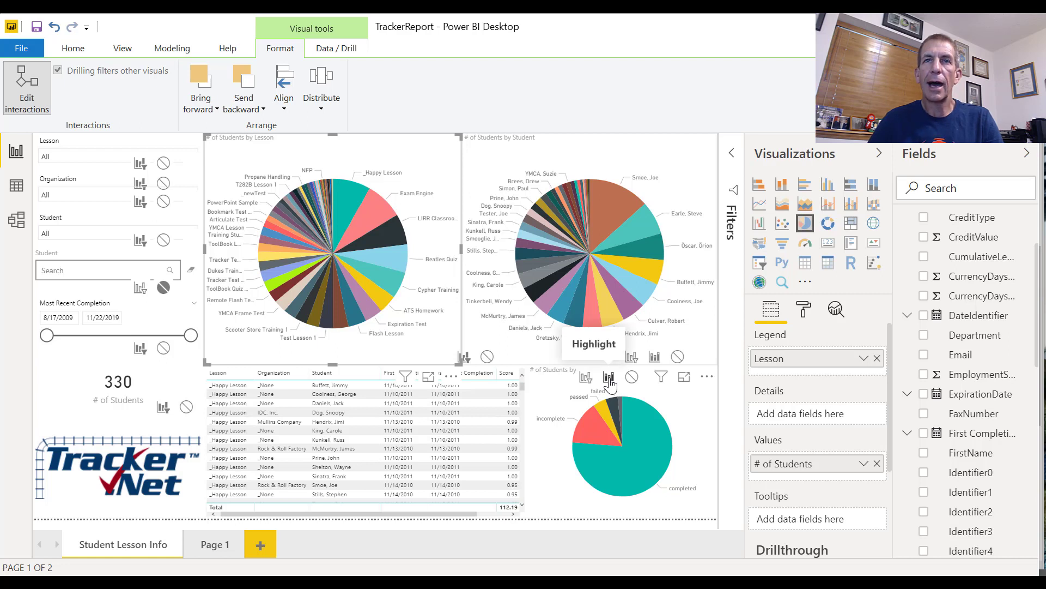
pyautogui.click(583, 378)
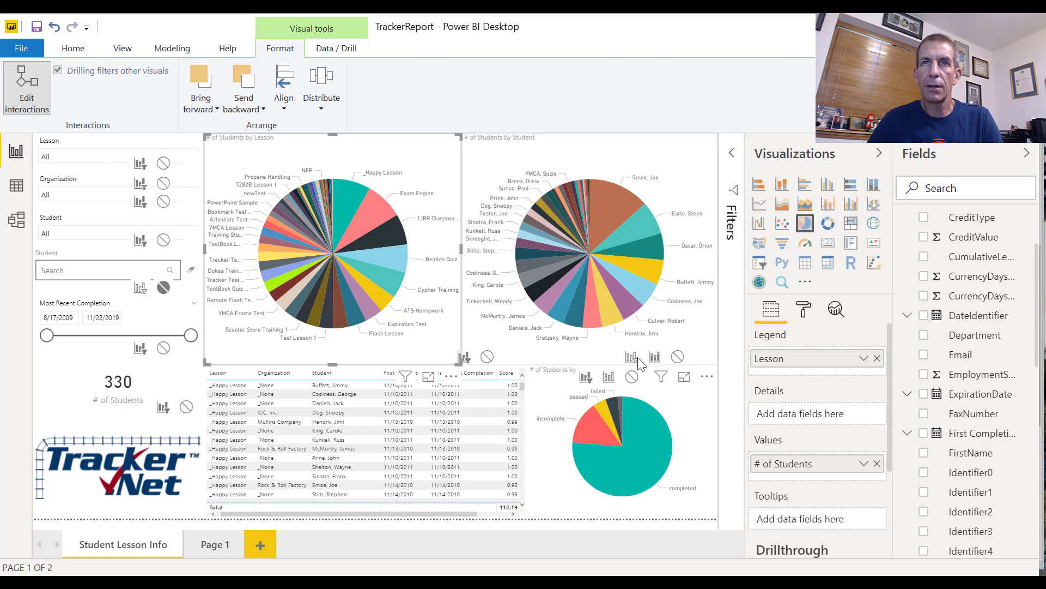
pyautogui.rightClick(358, 231)
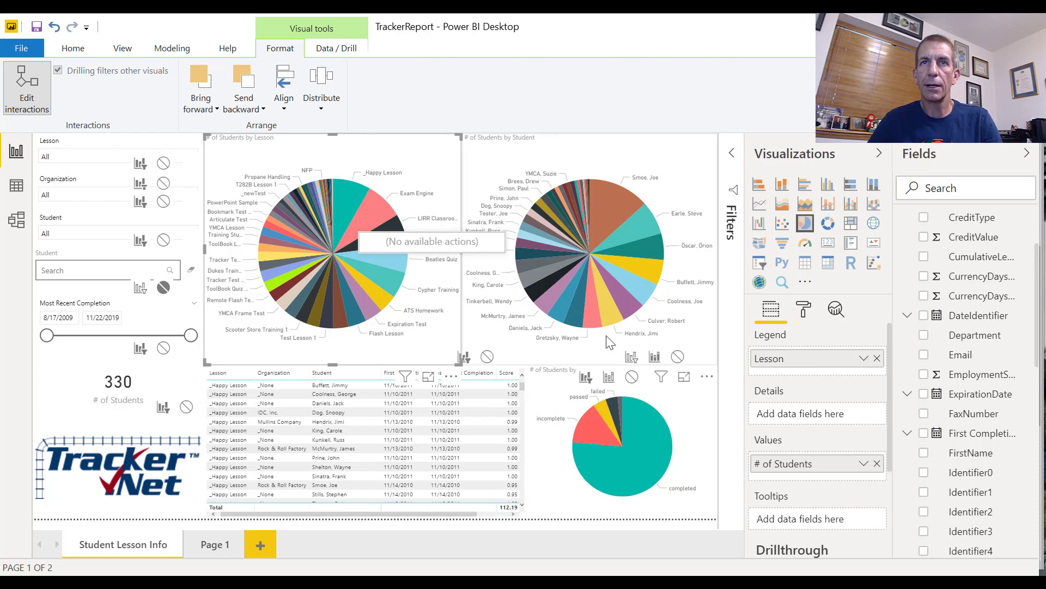
pyautogui.click(584, 377)
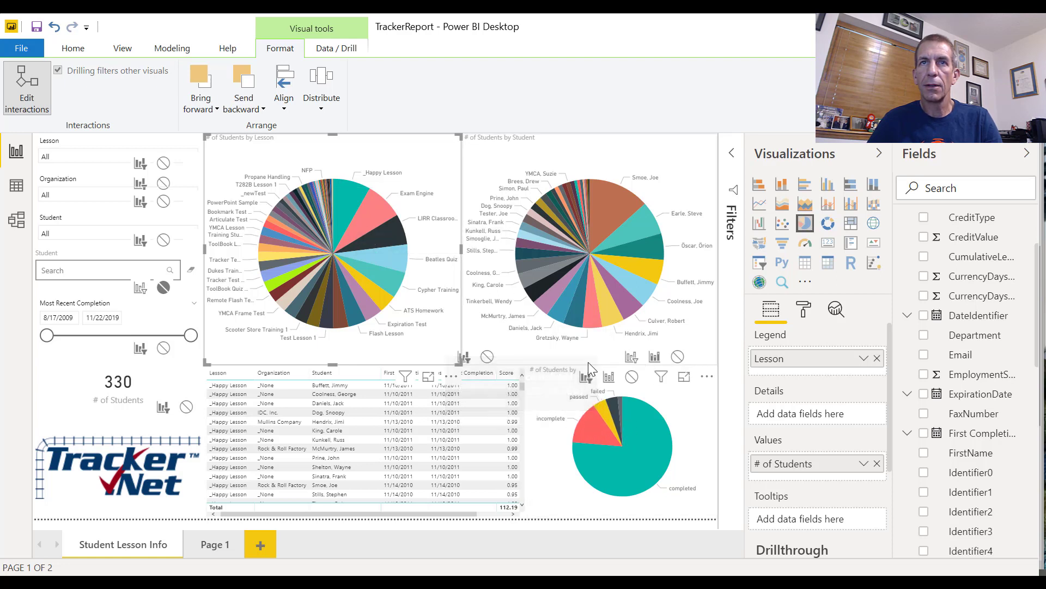
# Try to make the Lesson pie chart filter the # of Students by Student pie chart, and restart interaction editing
pyautogui.click(623, 351)
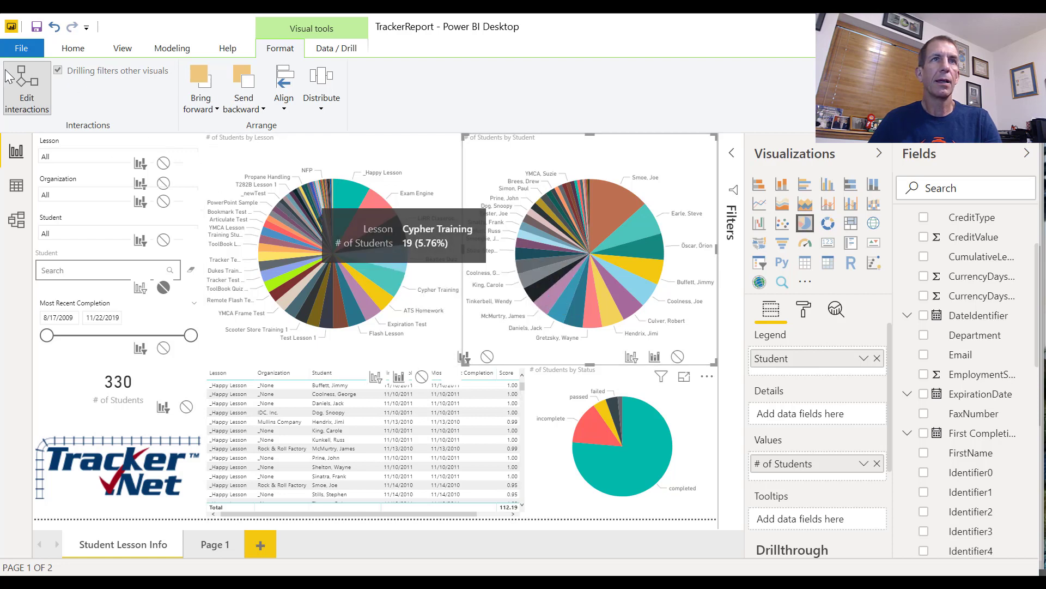
pyautogui.click(31, 100)
pyautogui.click(31, 100)
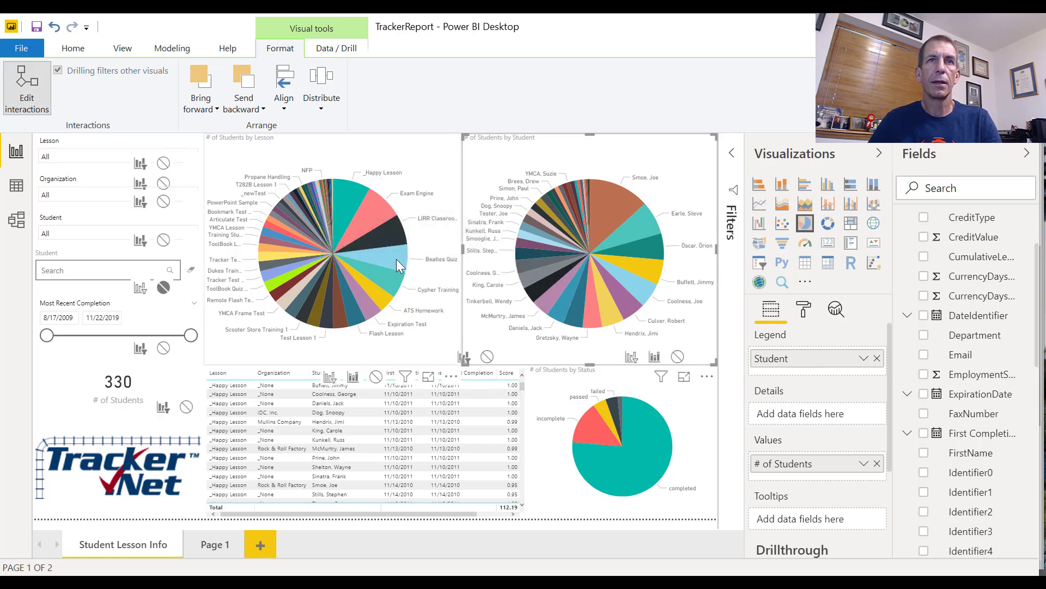
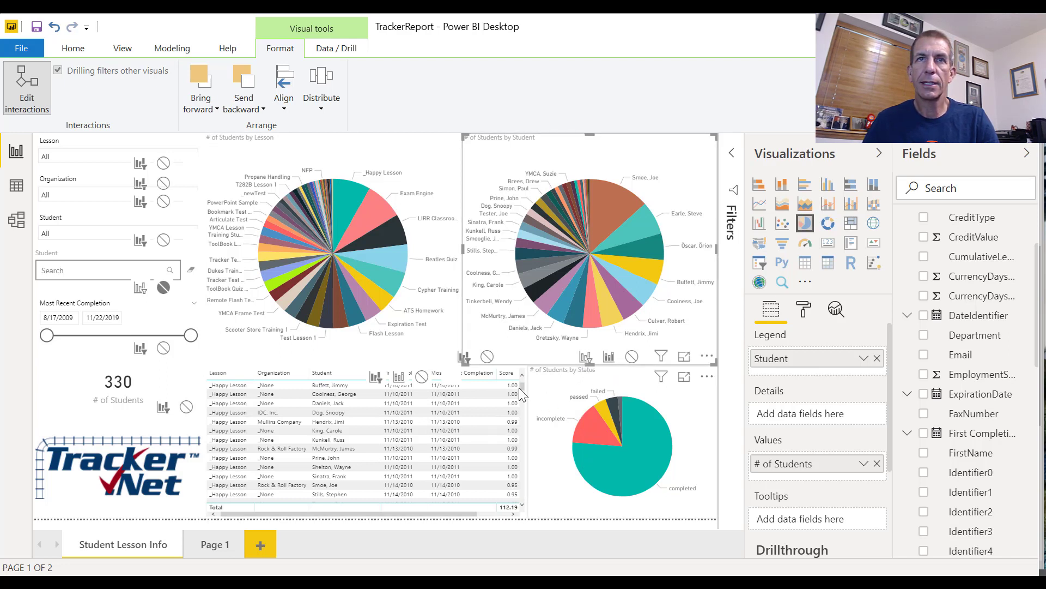
# Reduce the # of Students by Status pie chart's height from its upper edge, then turn off Edit interactions
pyautogui.click(638, 439)
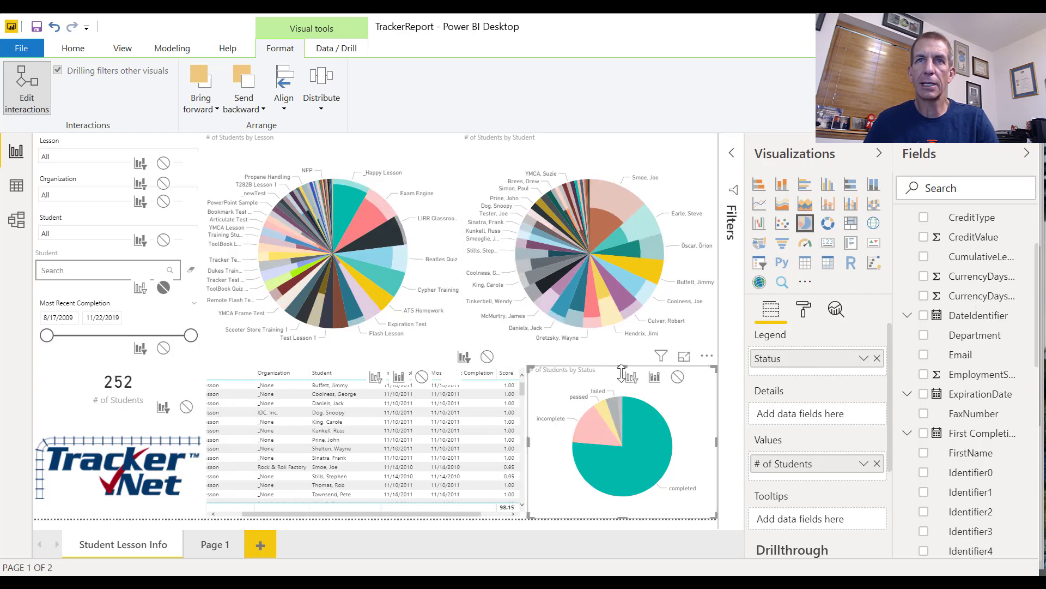
pyautogui.moveTo(622, 373); pyautogui.dragTo(623, 421)
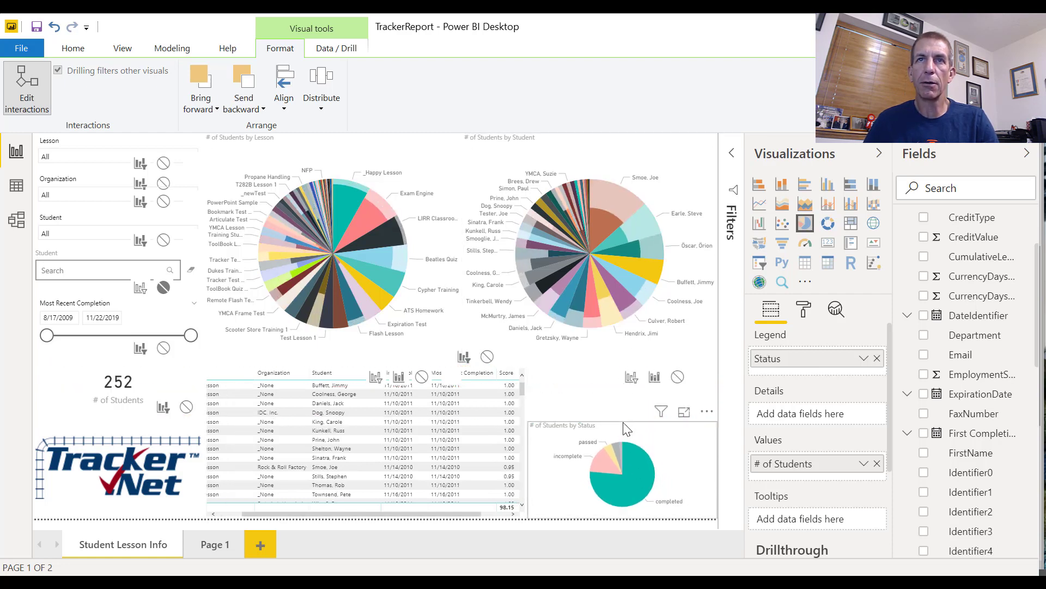
pyautogui.click(162, 287)
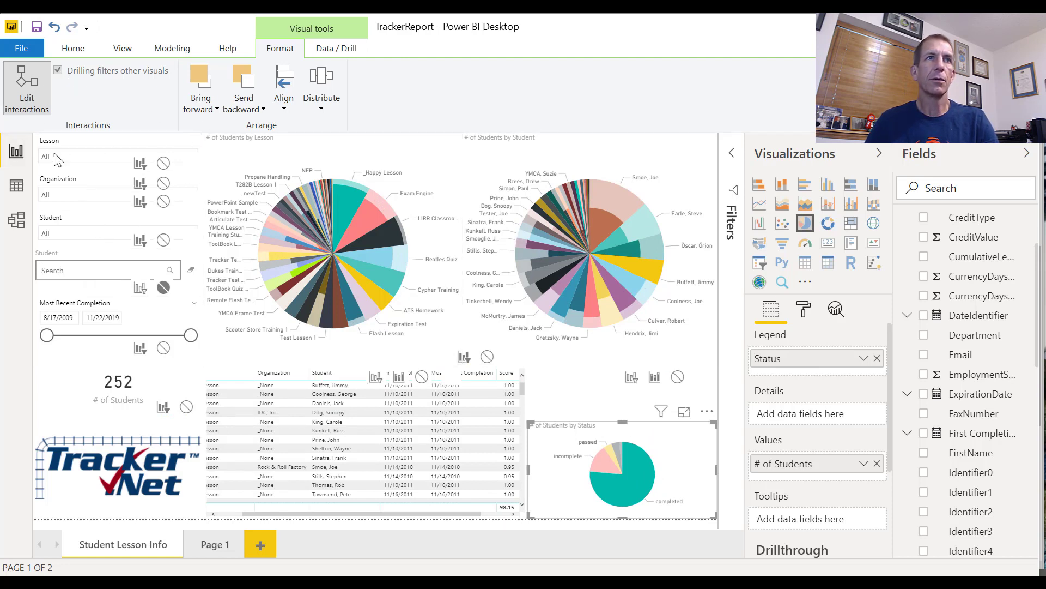
pyautogui.click(29, 103)
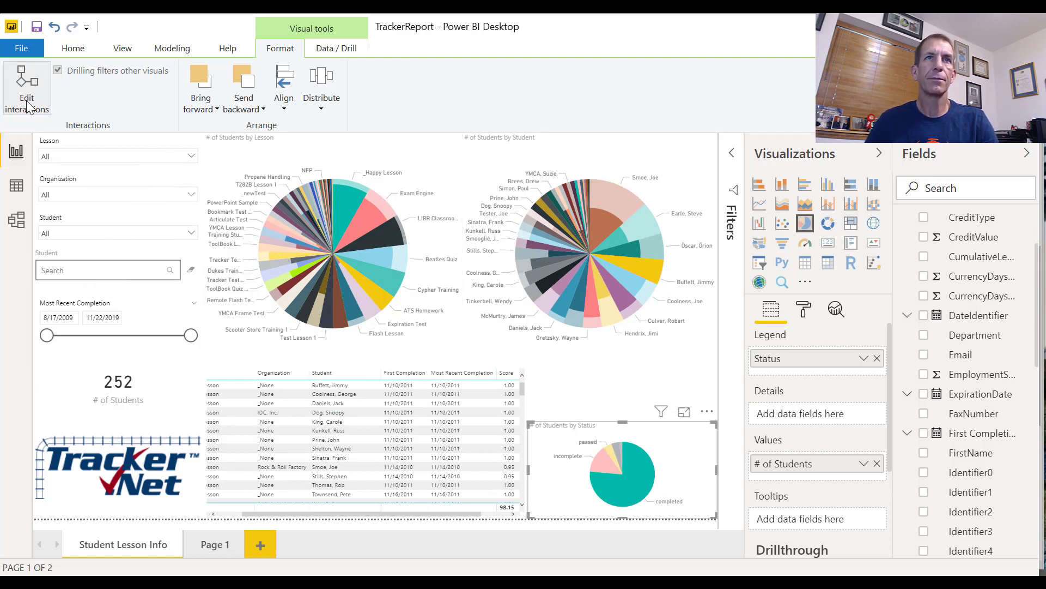
pyautogui.click(29, 106)
pyautogui.click(29, 105)
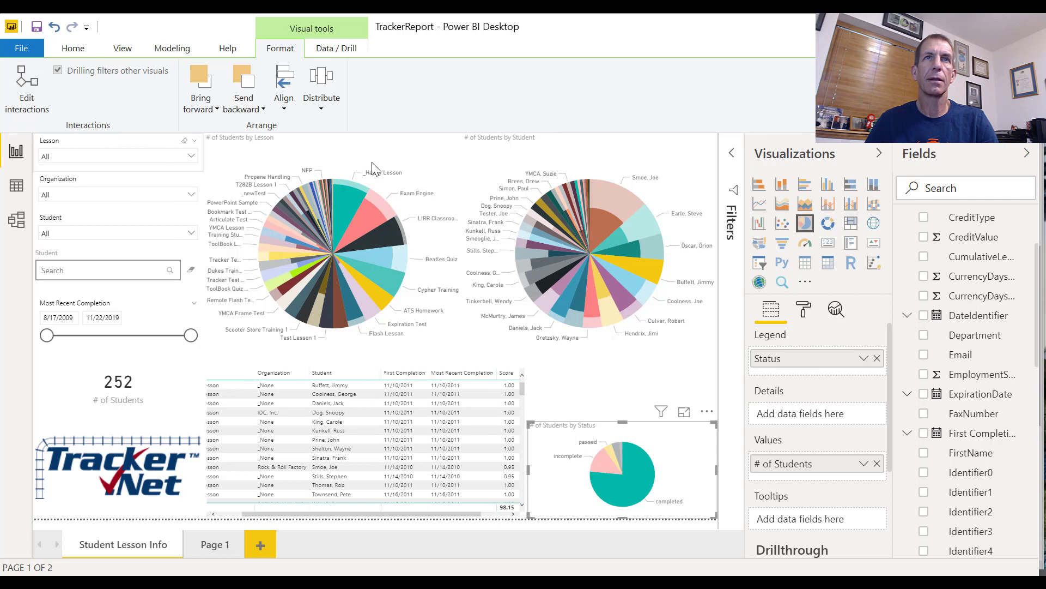
# Clear the slice highlighting by switching pages and returning, and check how the # of Students by Lesson pie chart interacts with the other visuals
pyautogui.click(208, 549)
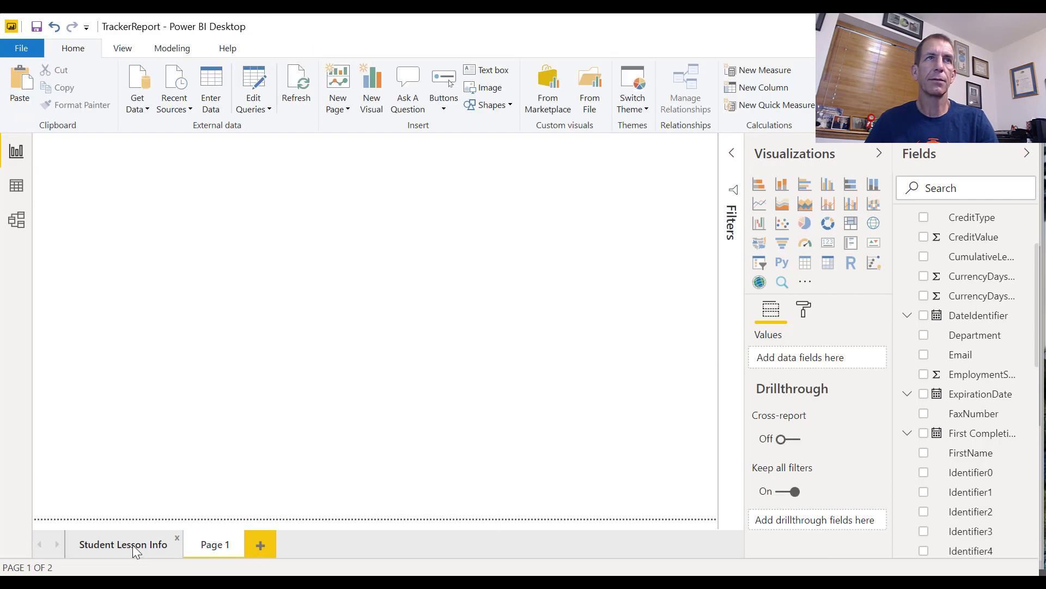
pyautogui.click(133, 545)
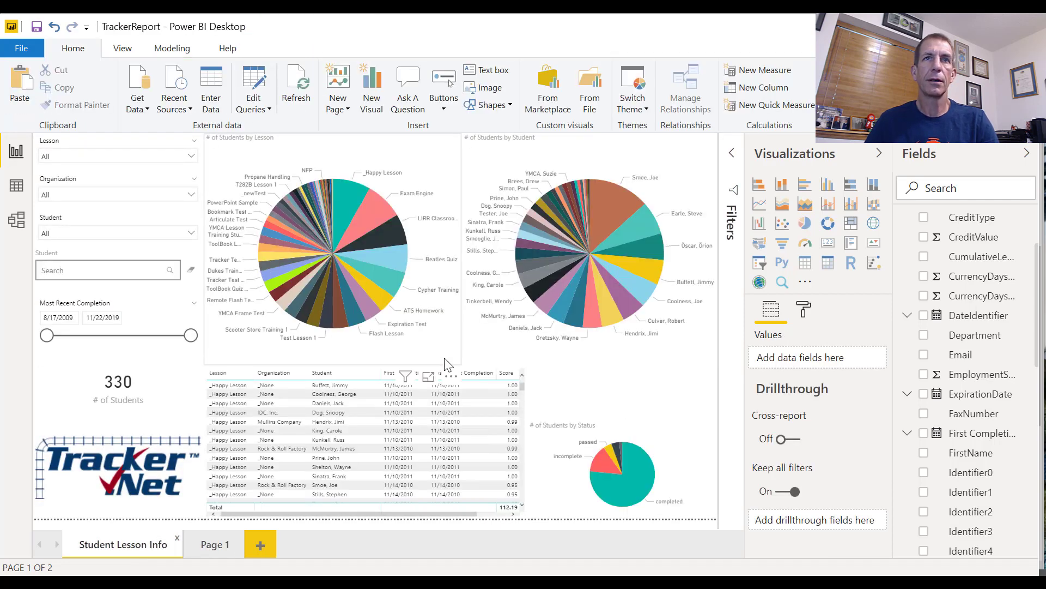
pyautogui.click(447, 363)
pyautogui.click(27, 81)
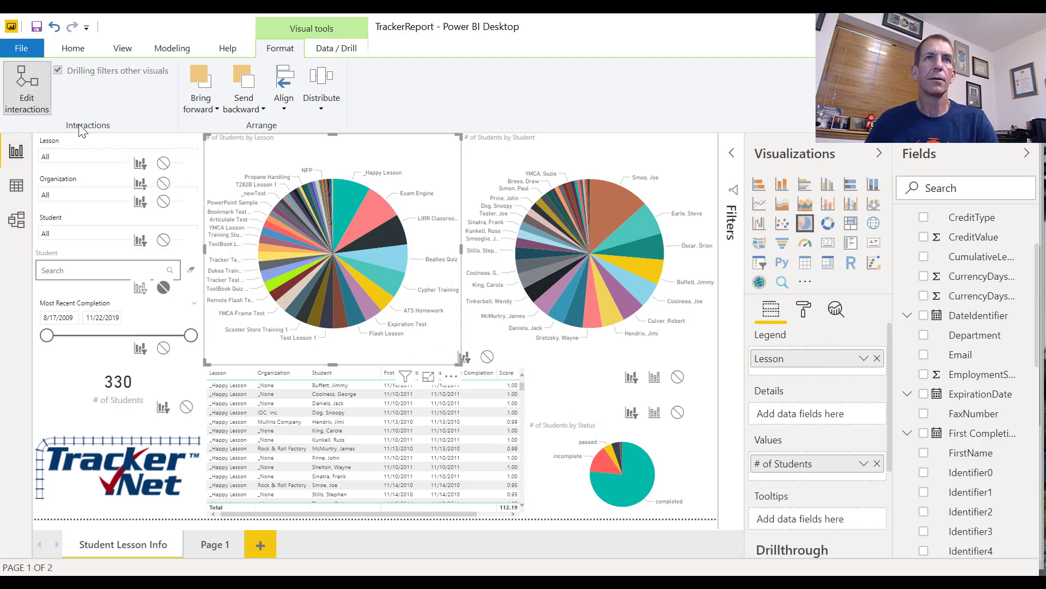
pyautogui.click(34, 110)
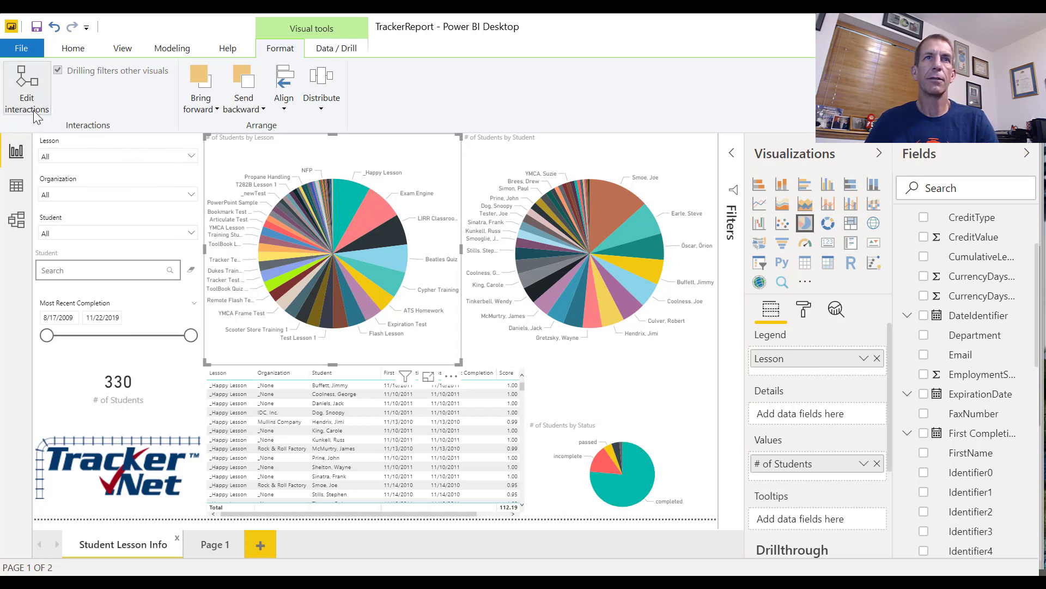
# Make the # of Students by Student pie chart filter the # of Students by Status pie chart instead of highlighting it
pyautogui.click(681, 354)
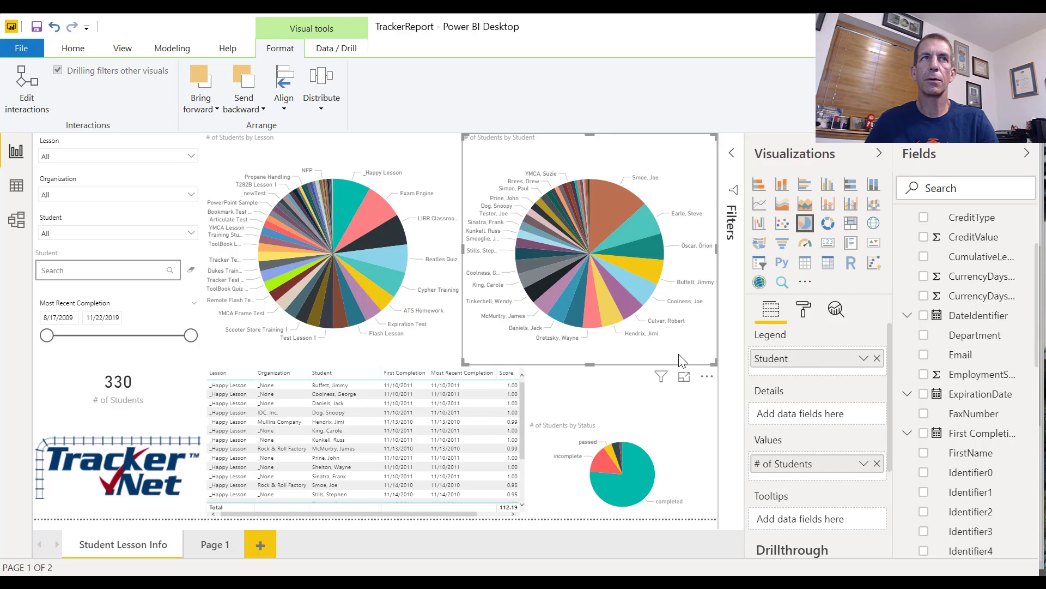
pyautogui.click(36, 93)
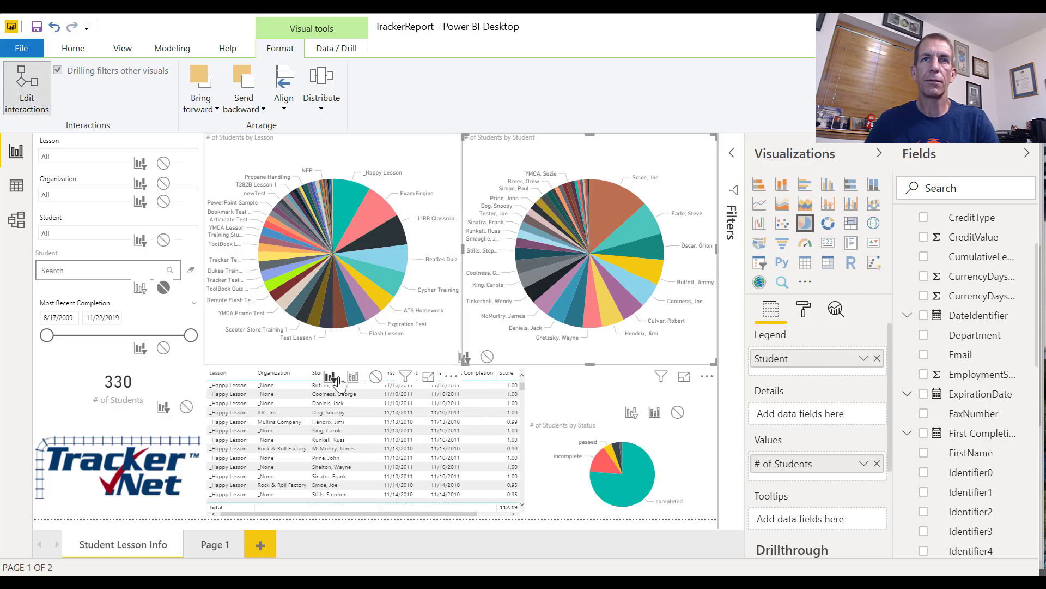
pyautogui.click(592, 413)
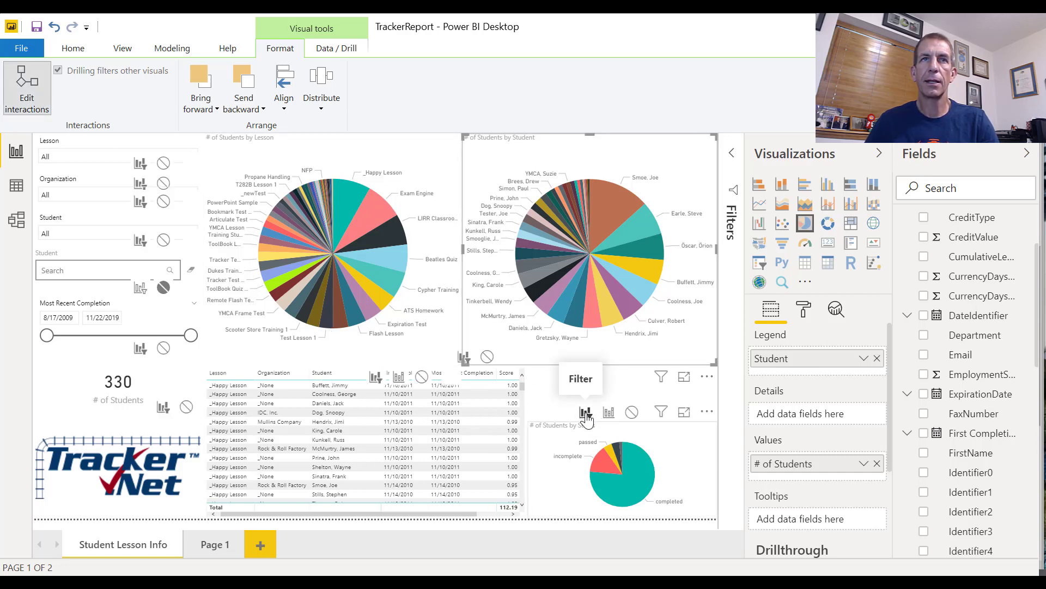
pyautogui.click(37, 86)
# Make the # of Students by Status pie chart filter the Lesson and Student pie charts, then enlarge it back up to the Student chart's lower edge
pyautogui.click(691, 504)
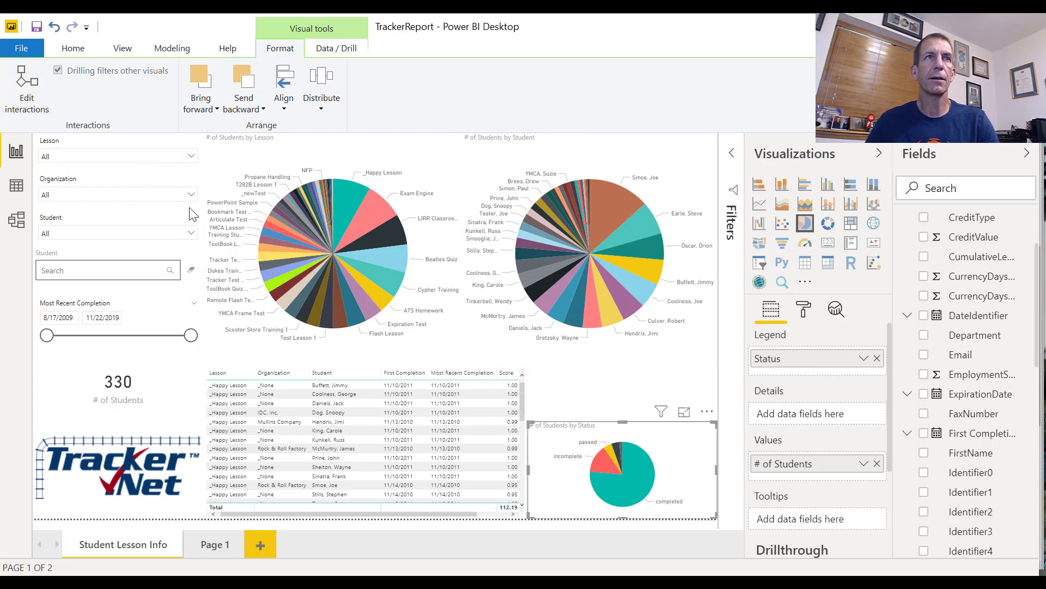
pyautogui.click(25, 84)
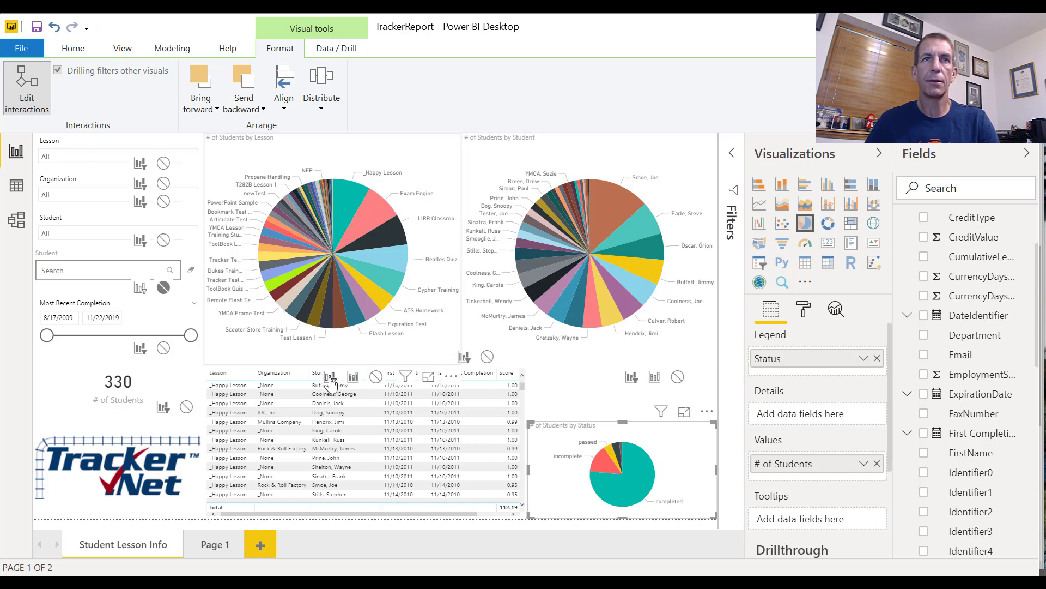
pyautogui.click(22, 83)
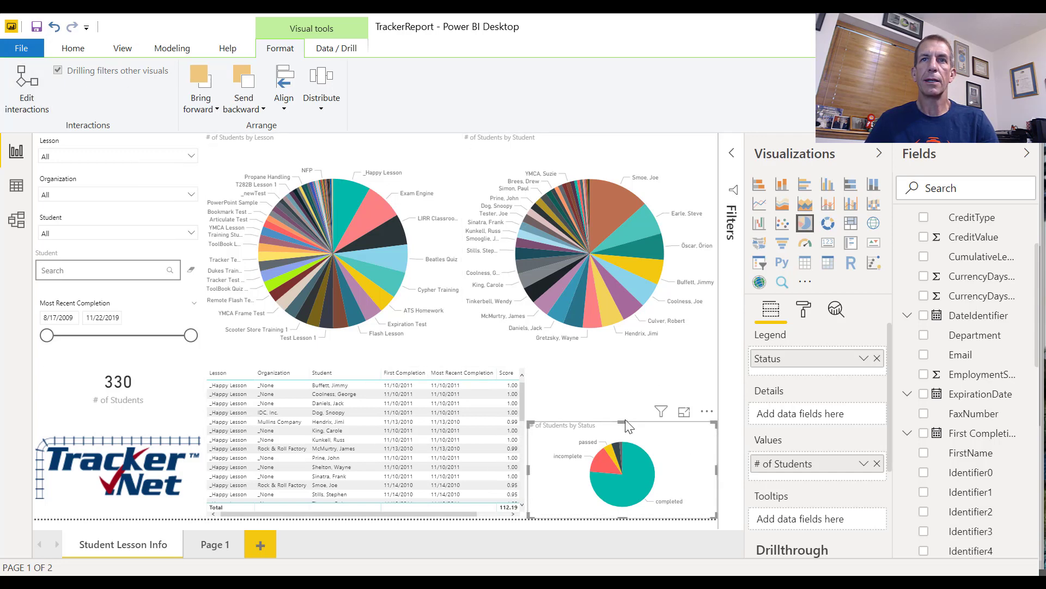
pyautogui.moveTo(626, 427); pyautogui.dragTo(624, 376)
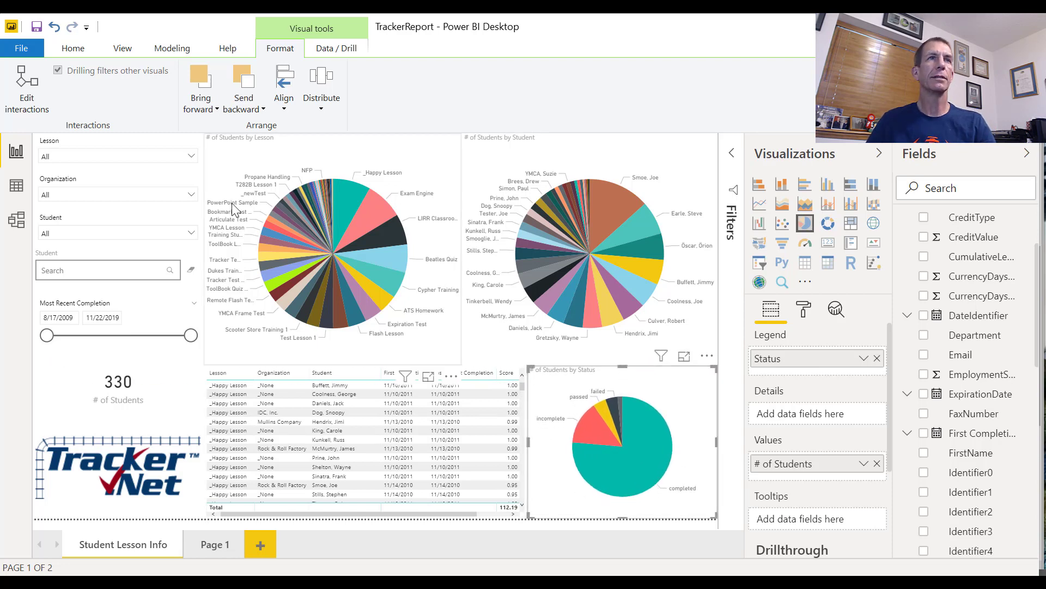
# Switch pages and return to Student Lesson Info, then check the Lesson pie chart's slices for available context actions
pyautogui.click(215, 544)
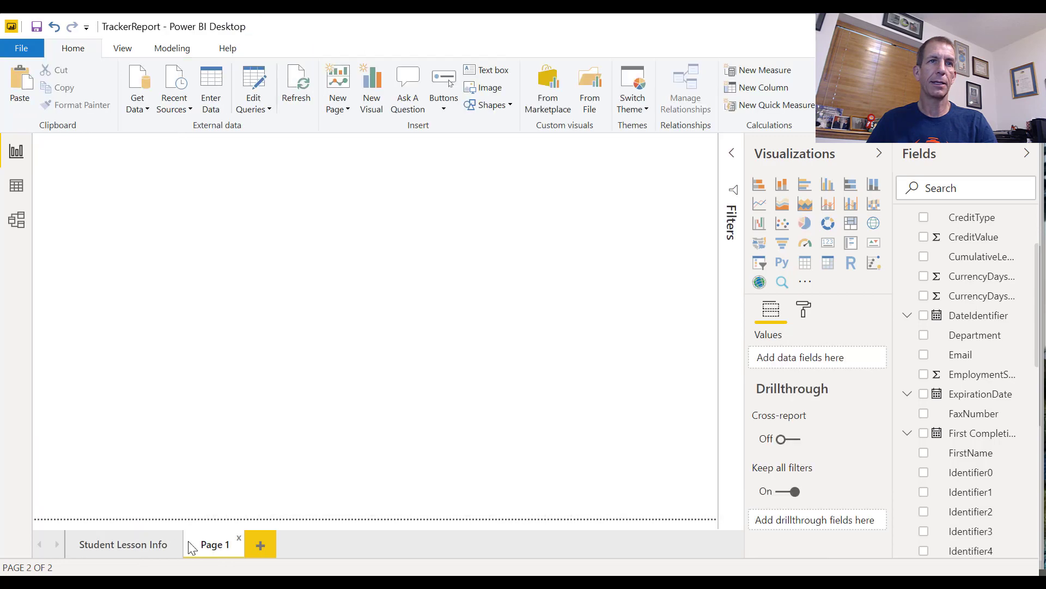
pyautogui.click(120, 545)
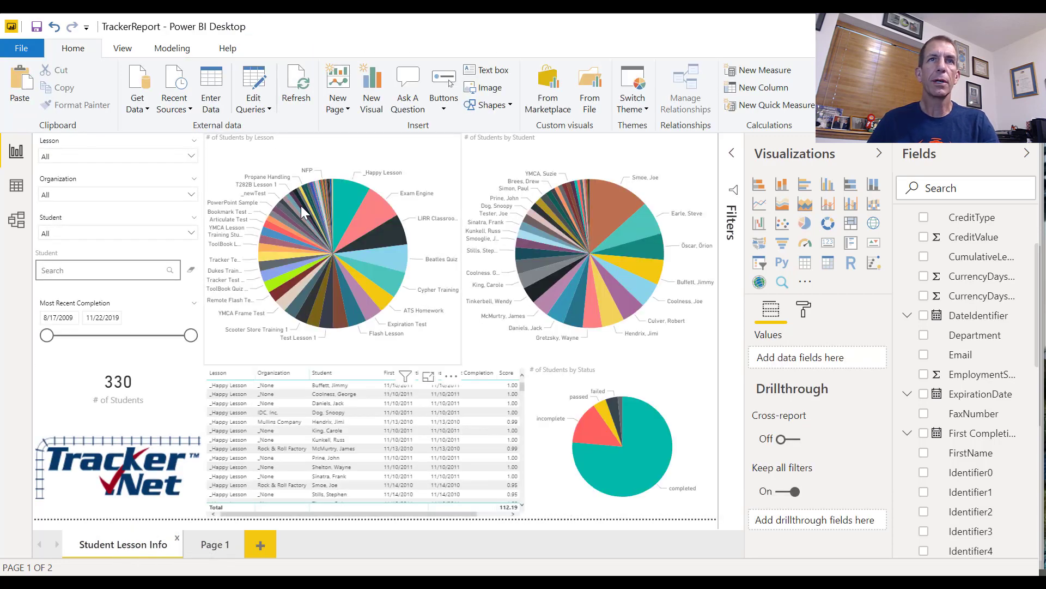
pyautogui.rightClick(374, 254)
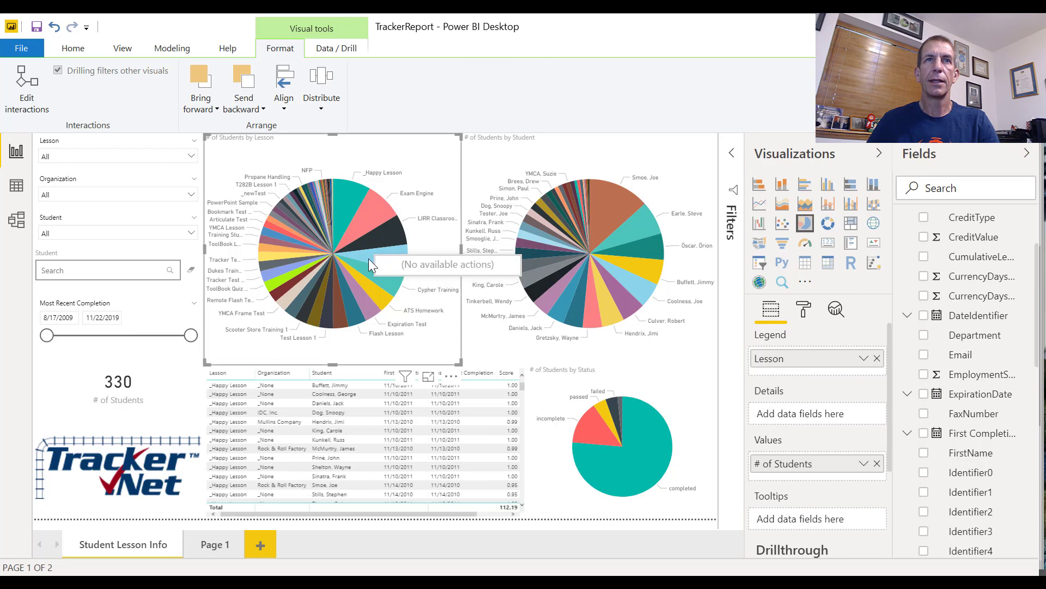
pyautogui.rightClick(369, 259)
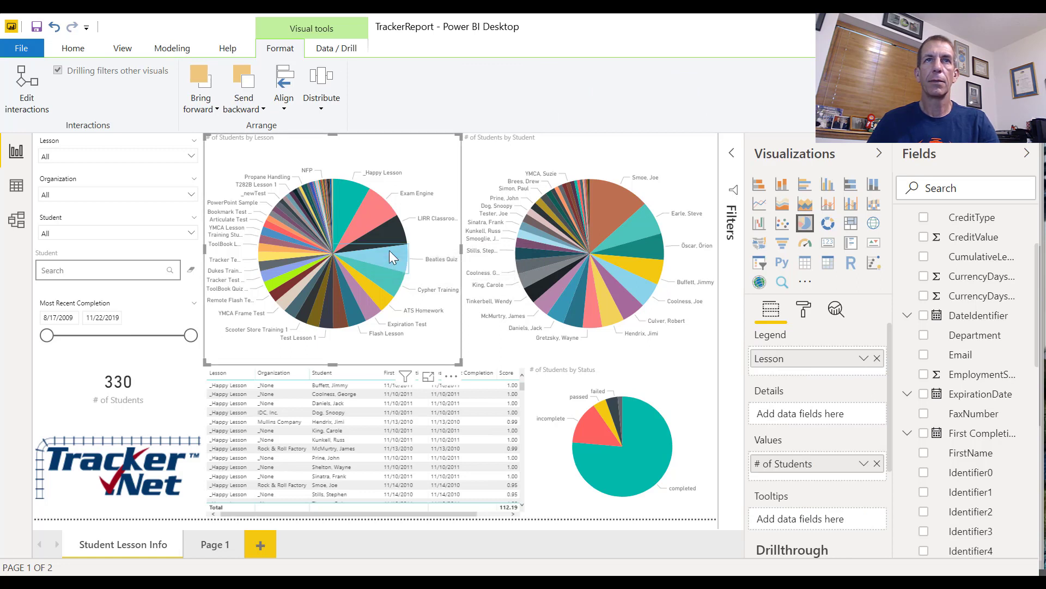
pyautogui.rightClick(389, 251)
pyautogui.rightClick(359, 256)
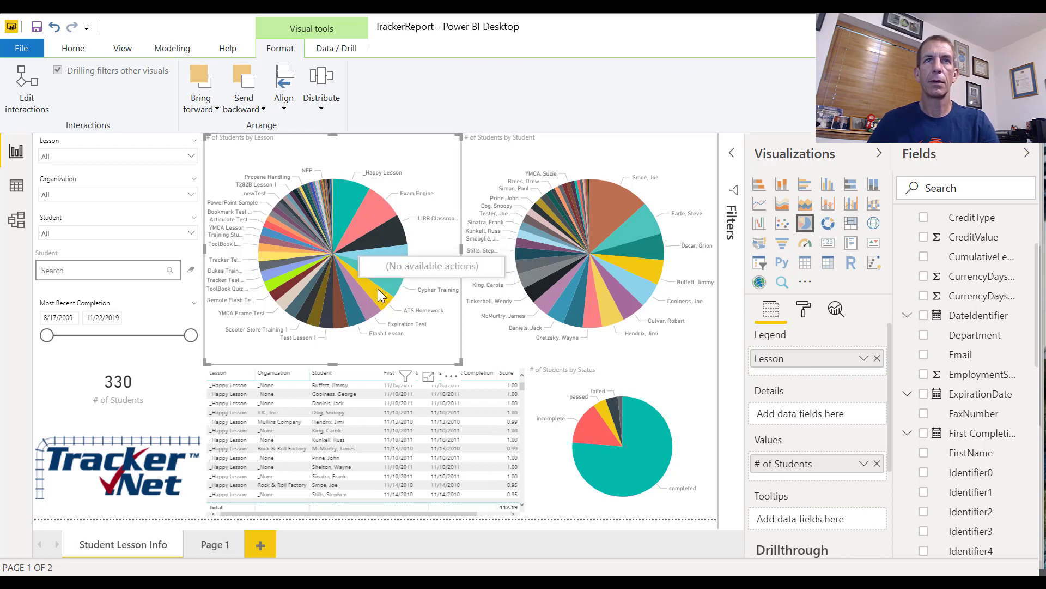
pyautogui.rightClick(394, 283)
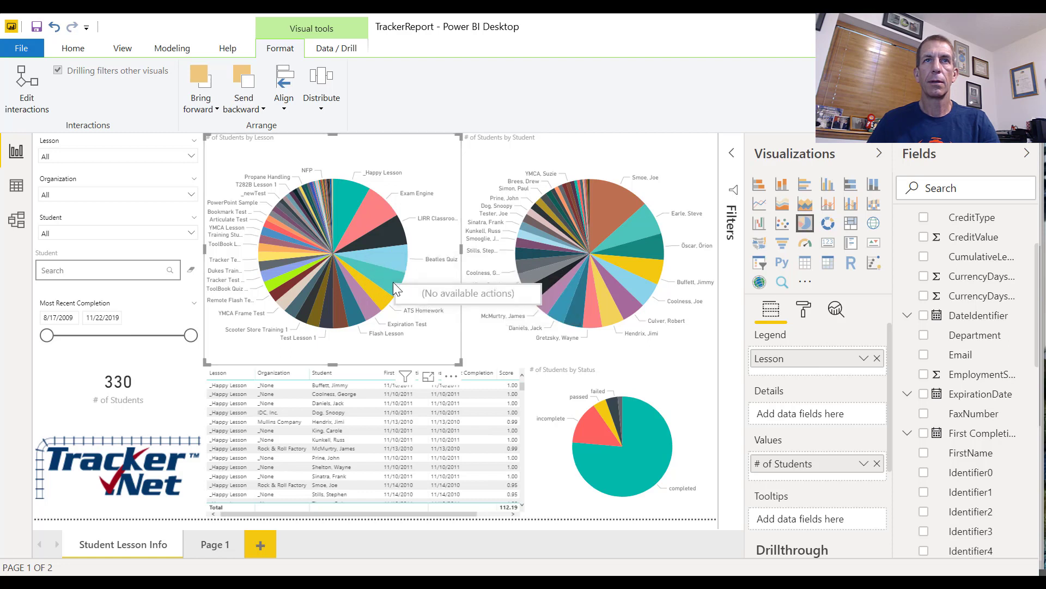
pyautogui.rightClick(394, 282)
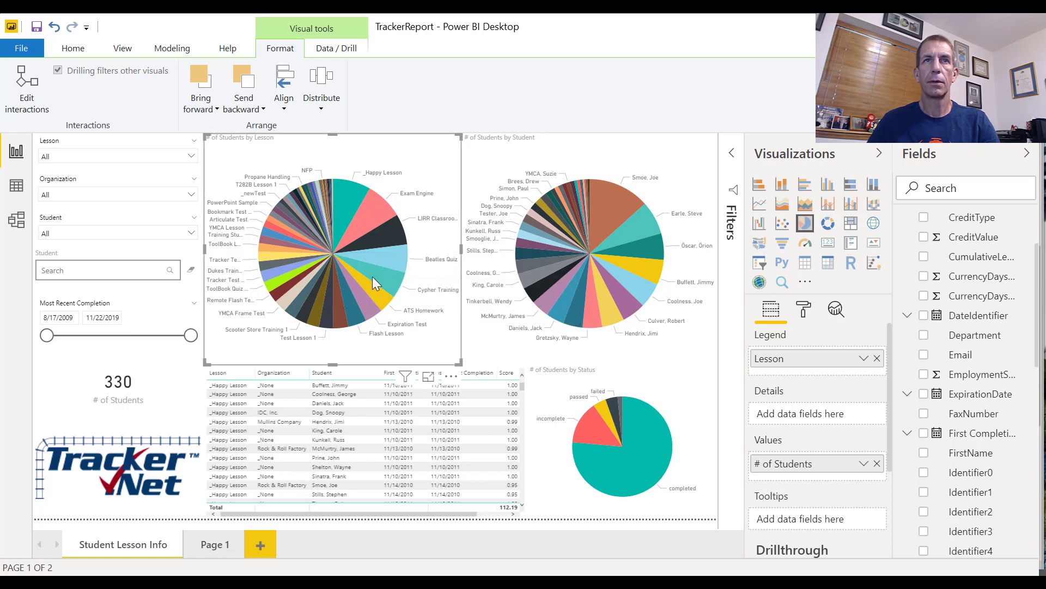
pyautogui.rightClick(372, 277)
pyautogui.rightClick(371, 246)
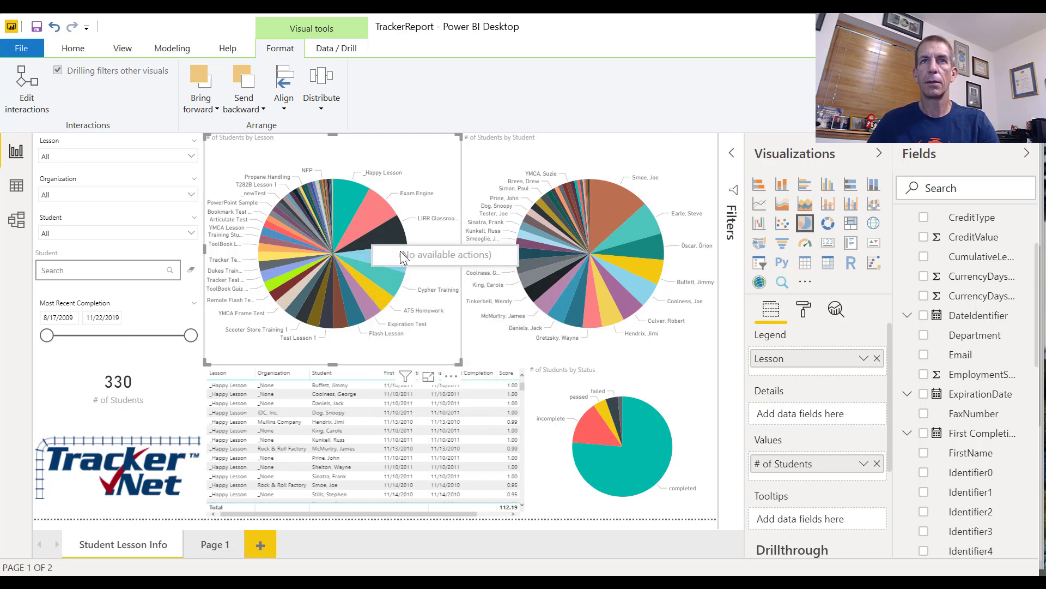
# Select the completed, incomplete and passed slices of the Status pie chart to examine how they filter the other visuals
pyautogui.click(644, 468)
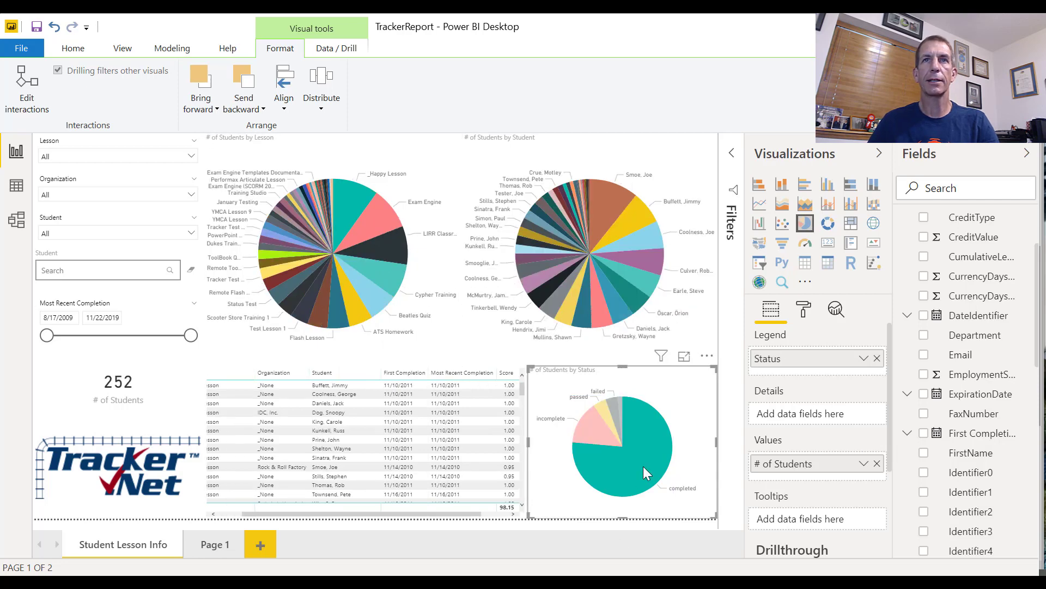
pyautogui.click(597, 434)
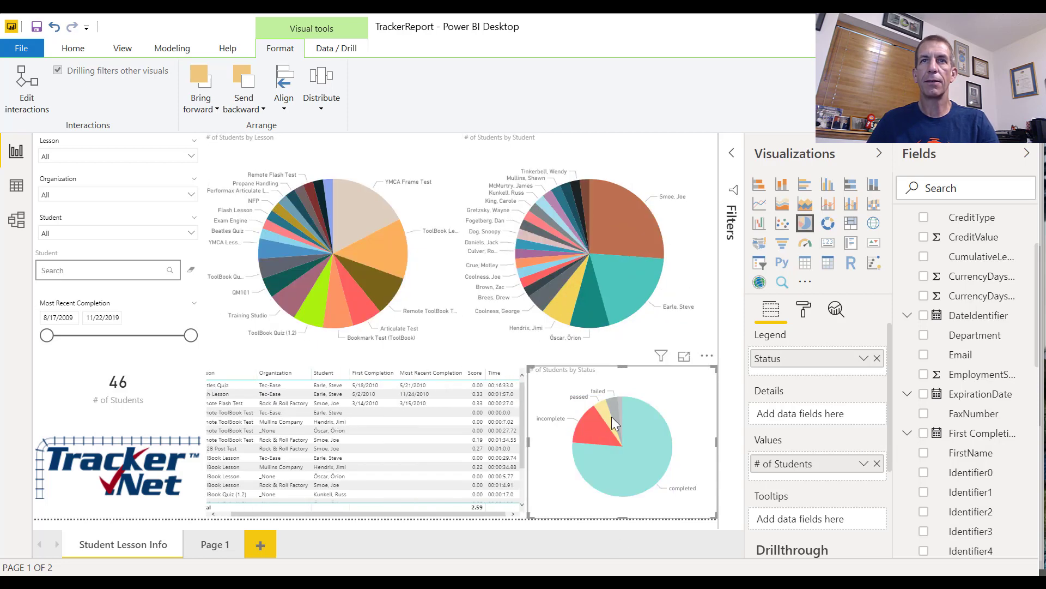
pyautogui.click(601, 414)
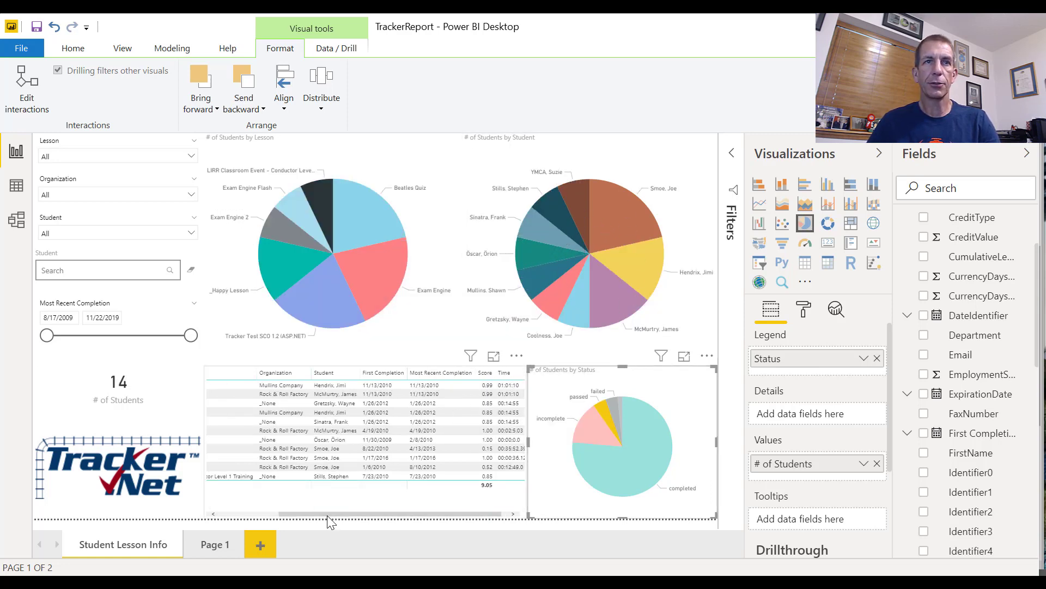
pyautogui.click(280, 512)
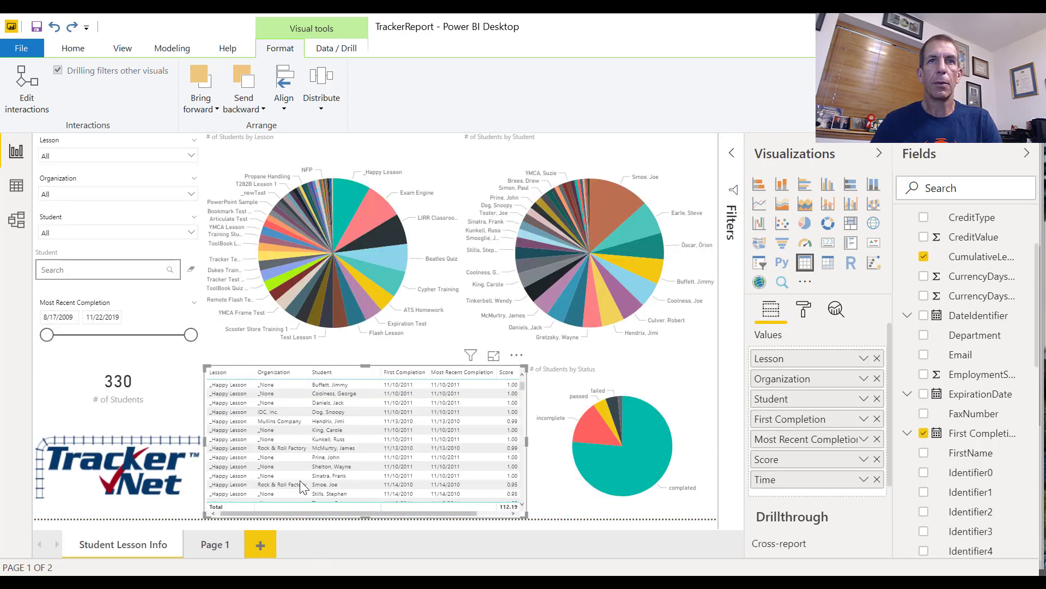
pyautogui.click(579, 457)
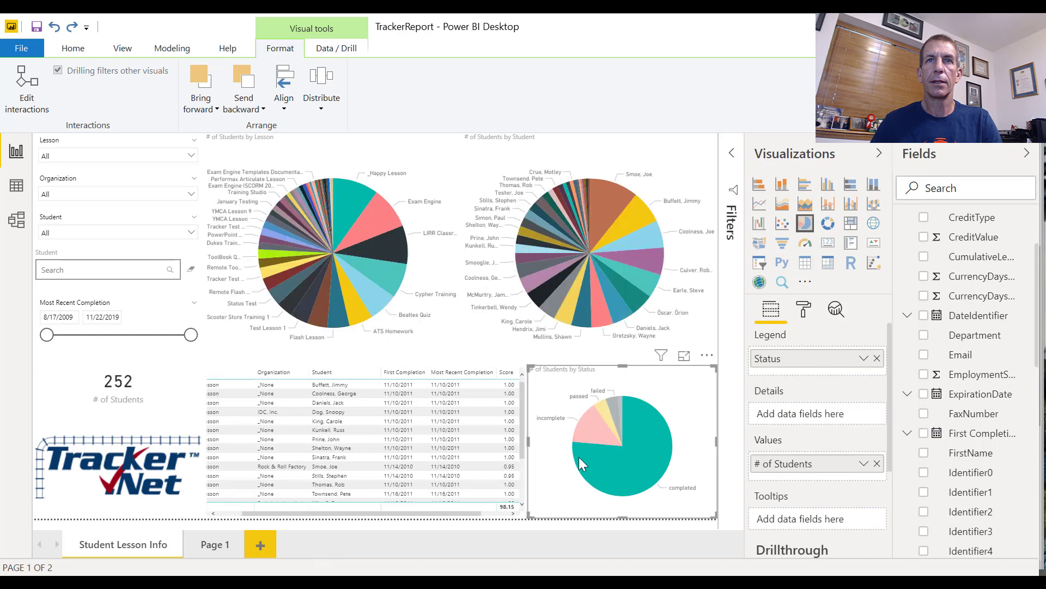
pyautogui.click(590, 424)
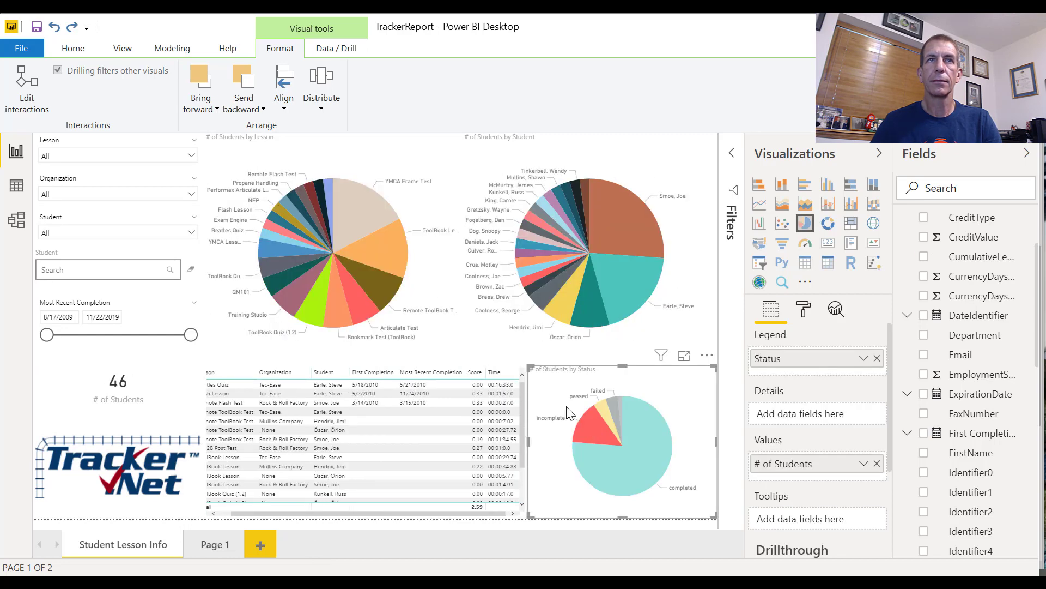
# Select the LIRR Classroom, Exam Engine and Beatles Quiz slices of the Lesson pie chart to examine the filtered visuals and detail table
pyautogui.click(375, 251)
pyautogui.click(371, 242)
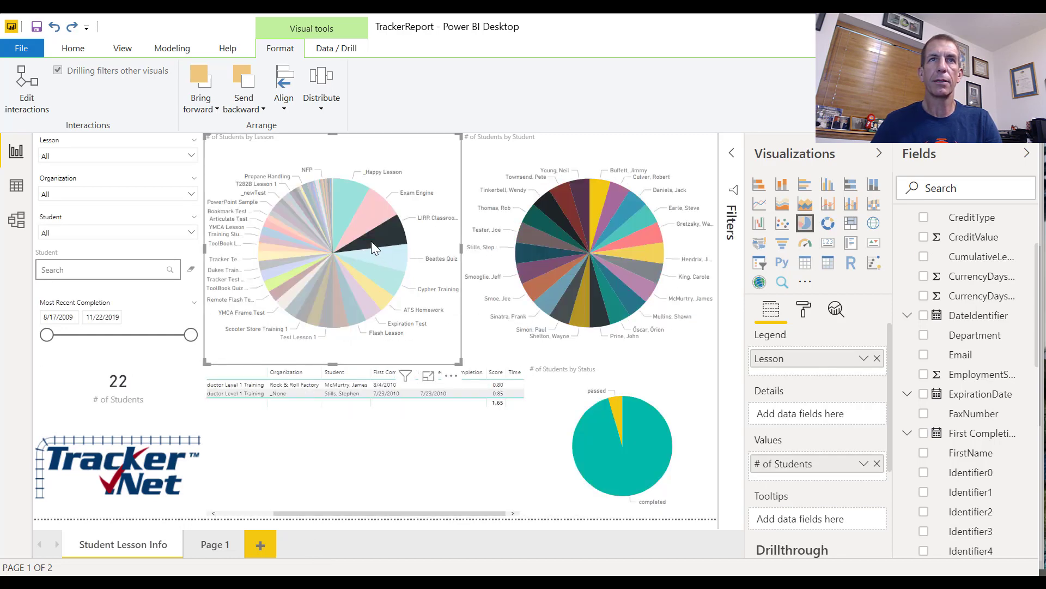
pyautogui.click(365, 215)
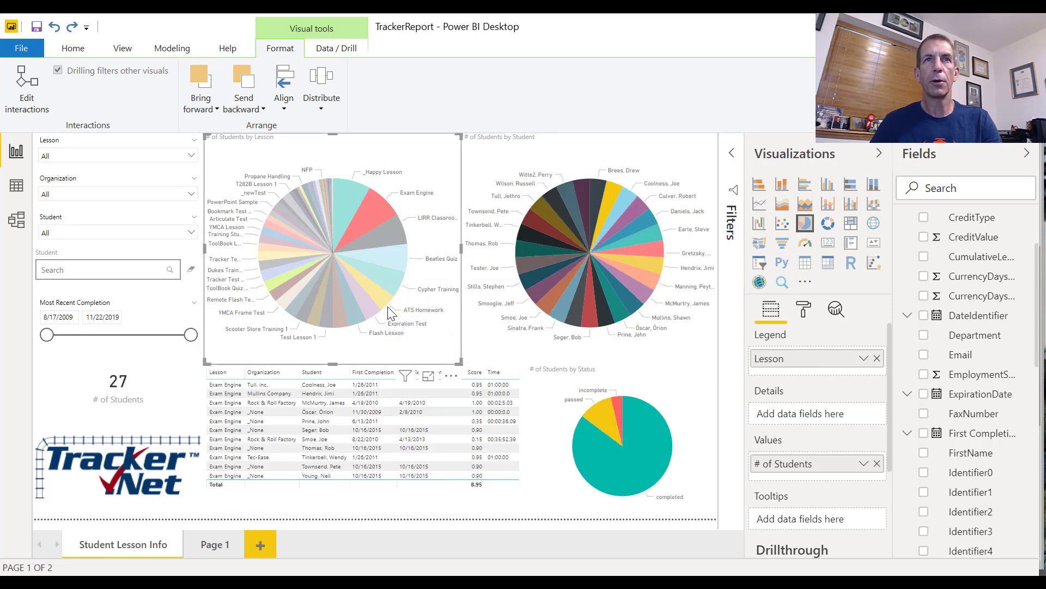
pyautogui.click(391, 262)
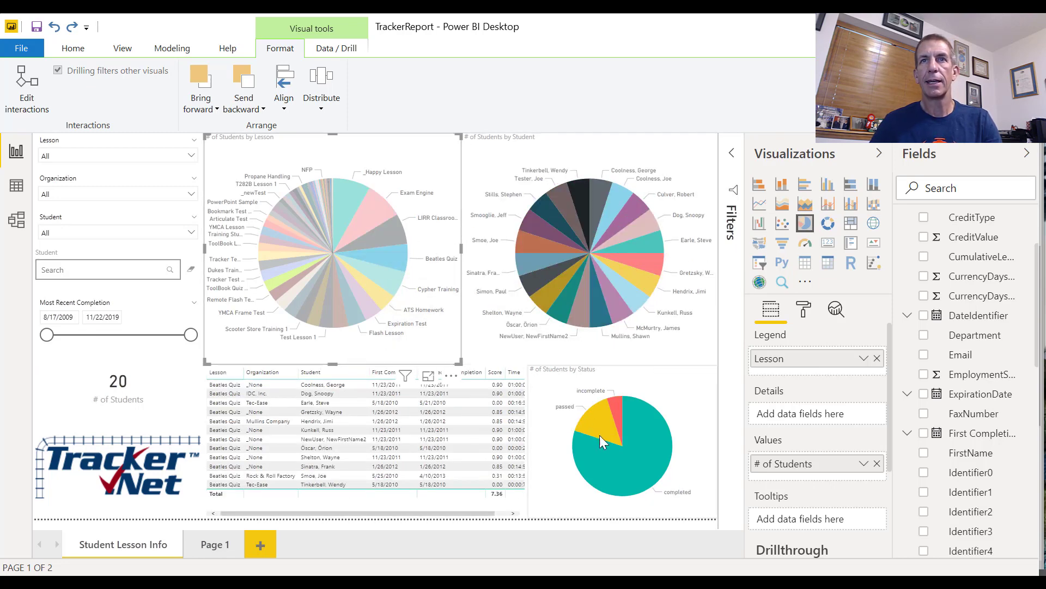
pyautogui.moveTo(669, 430)
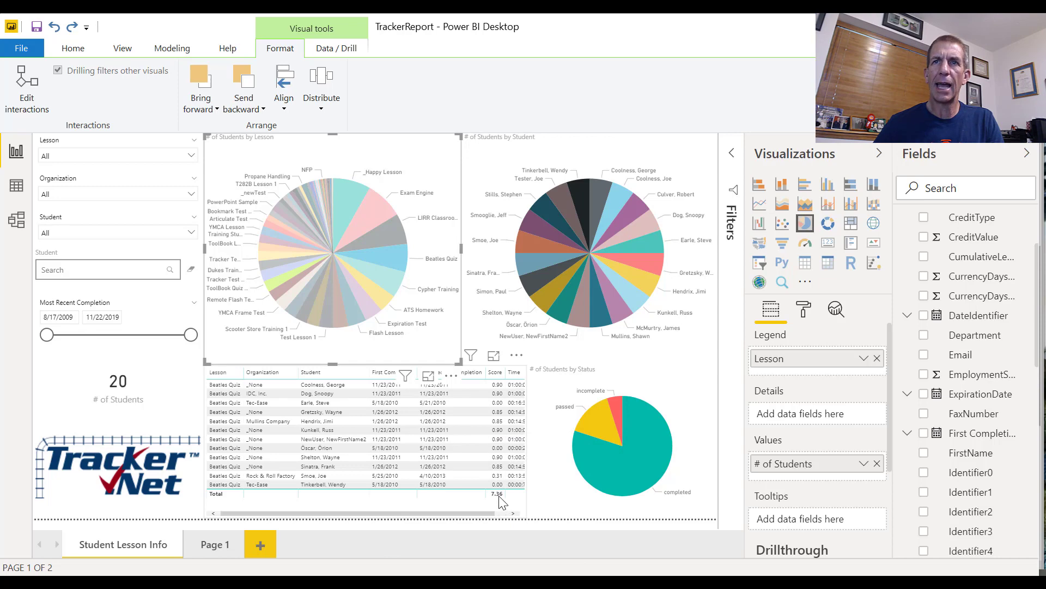
pyautogui.click(467, 499)
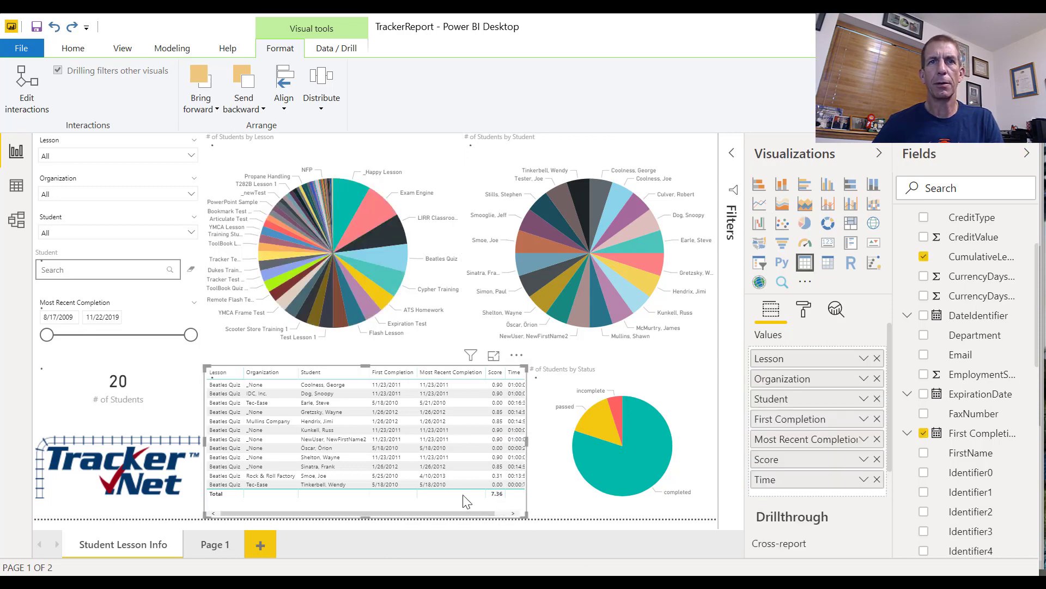
# Turn off the totals row in the formatting of the student lesson detail table
pyautogui.click(805, 311)
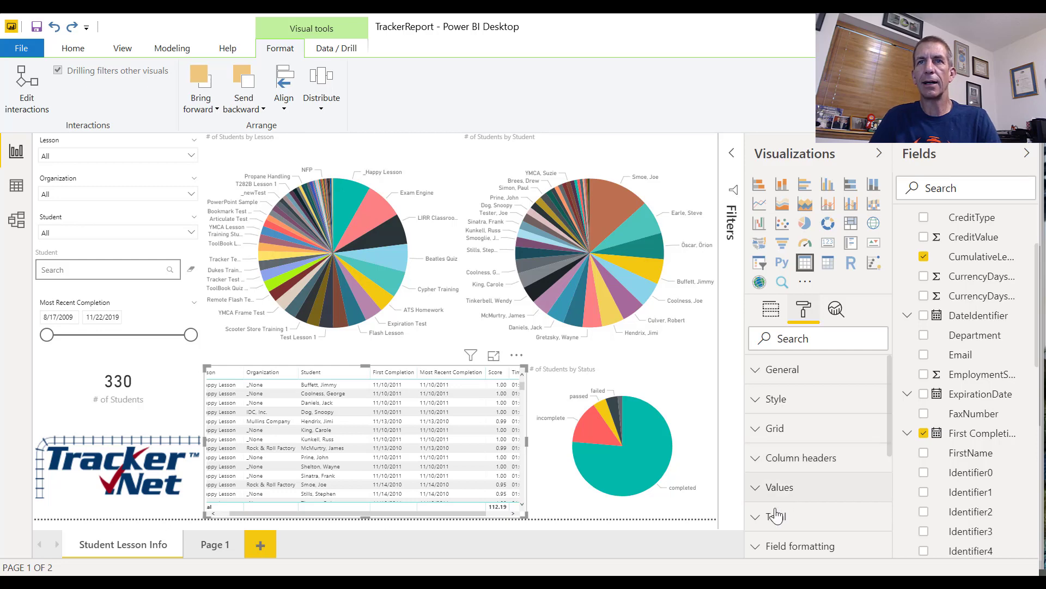
pyautogui.click(761, 518)
pyautogui.scroll(-3, 796, 528)
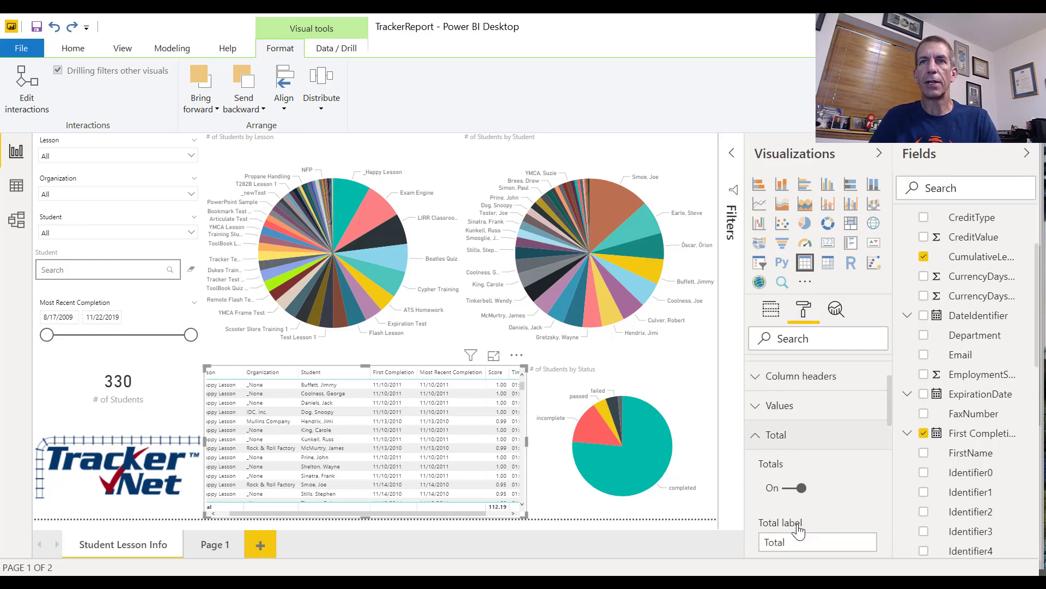
pyautogui.click(786, 491)
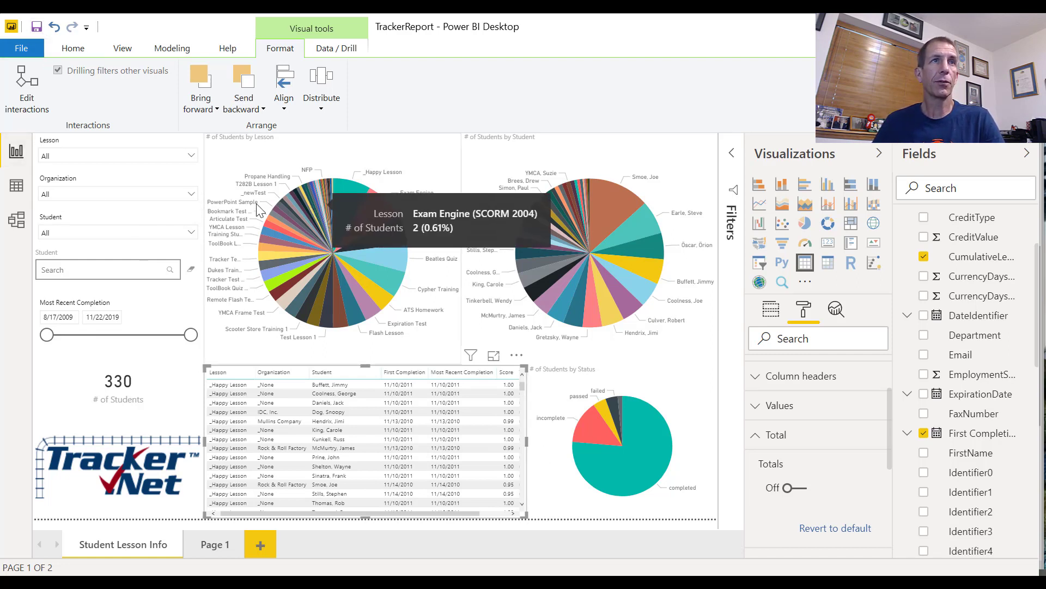
# Filter the report to the fourth listed student with the Student slicer, and select the Status Test slice of the Lesson pie chart to examine the details
pyautogui.click(77, 234)
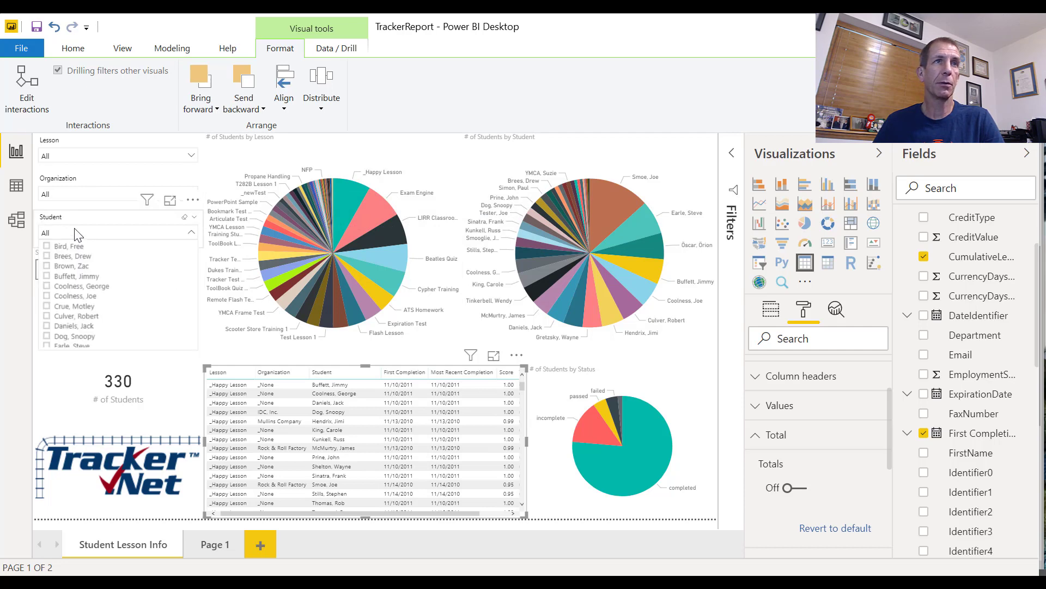
pyautogui.click(47, 277)
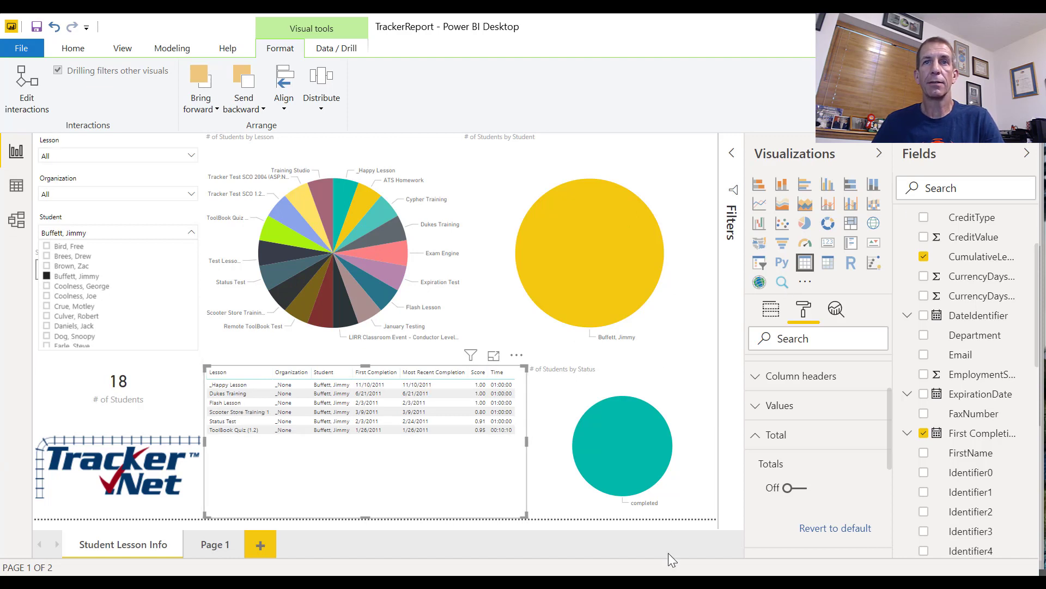
pyautogui.moveTo(641, 488)
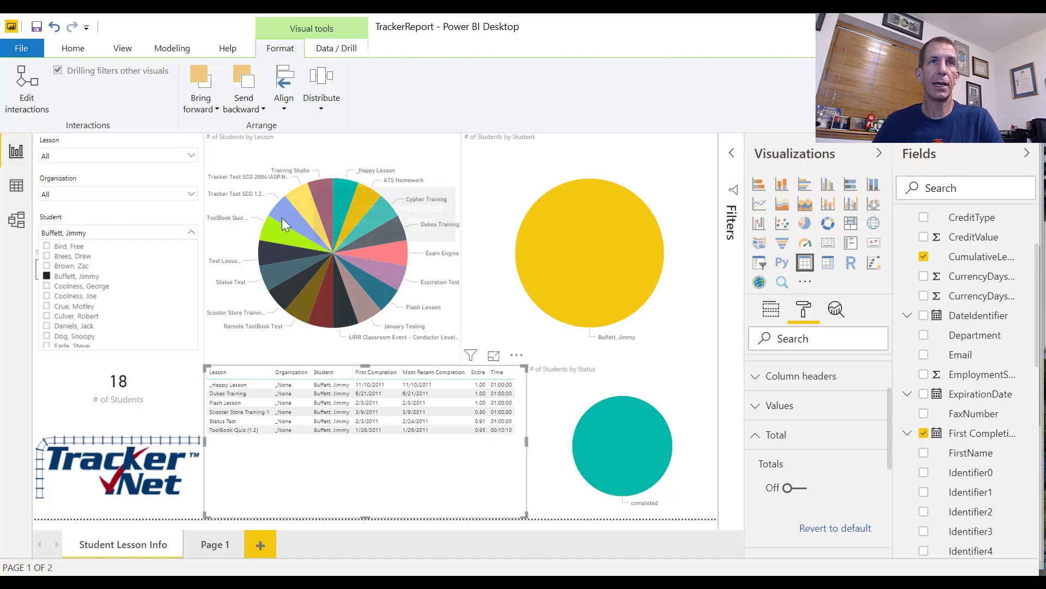
pyautogui.click(272, 268)
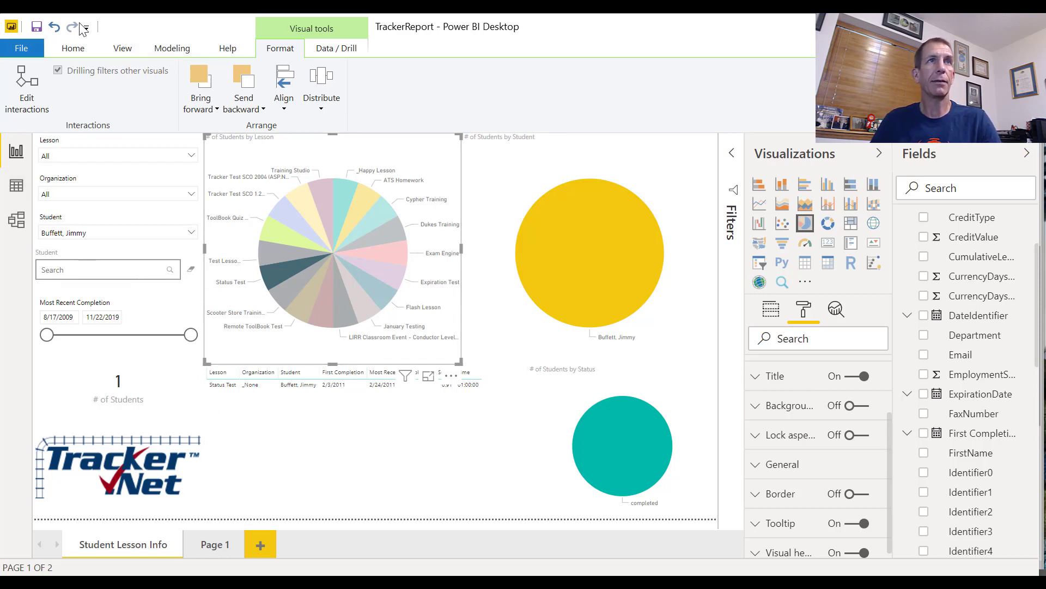
pyautogui.click(76, 50)
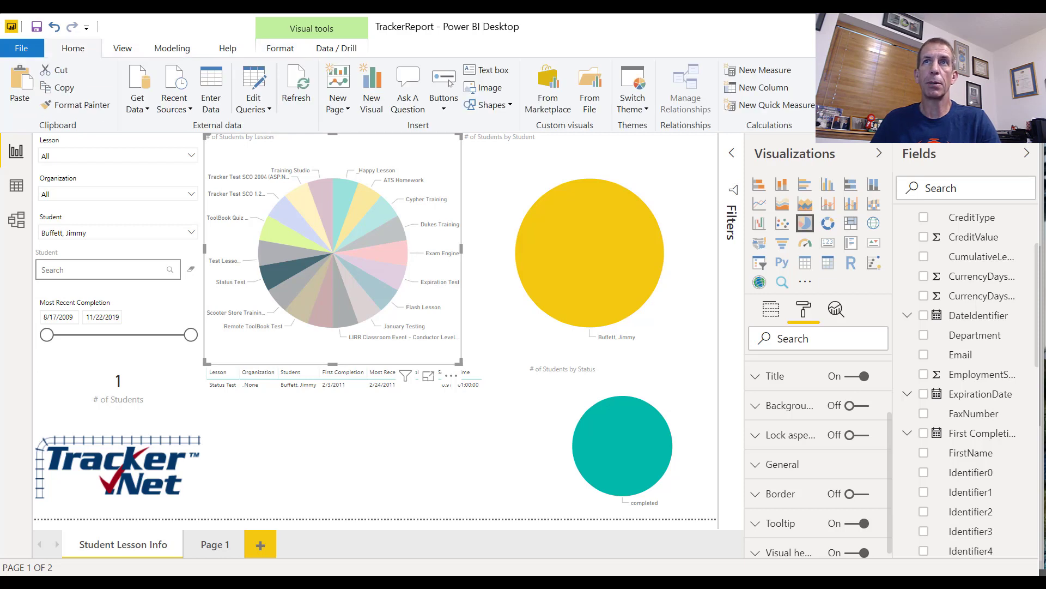